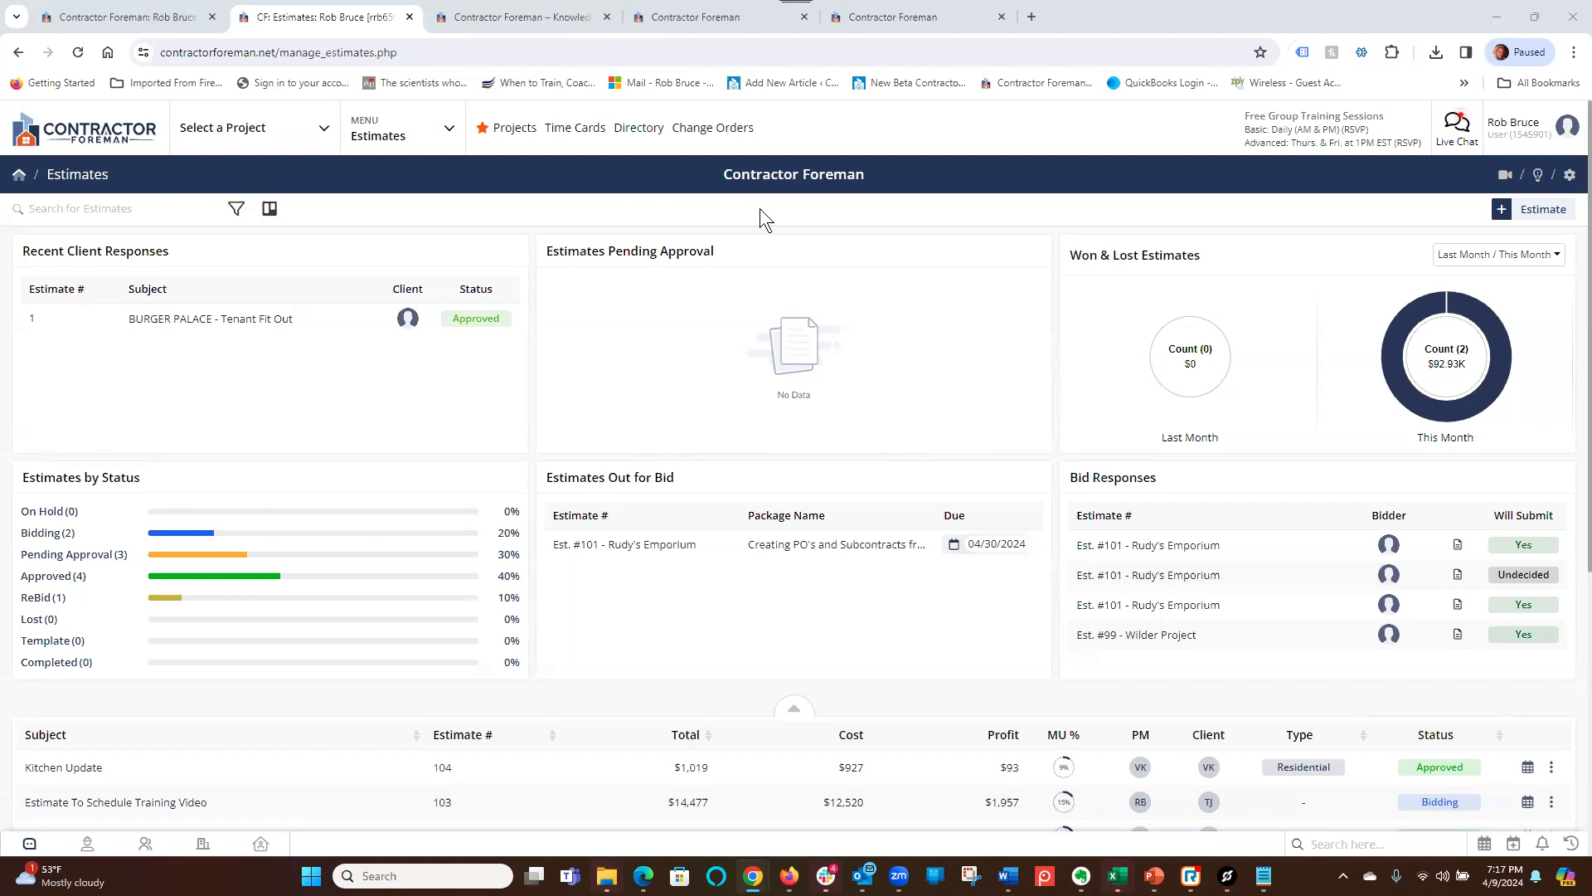
- View the list of available modules and the filter options for estimates
click(445, 131)
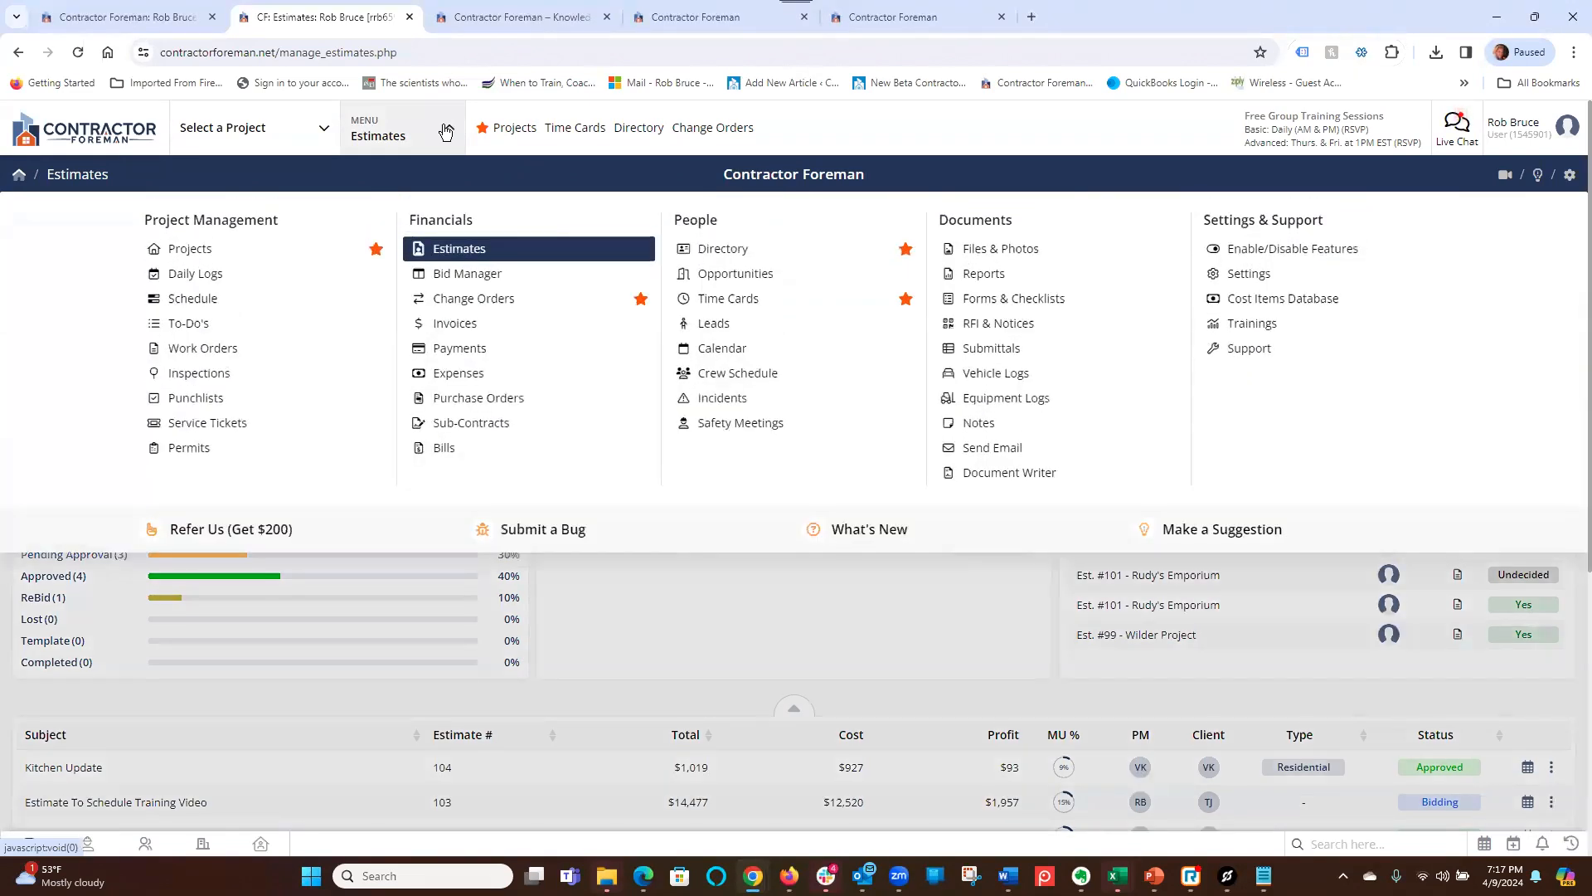
click(985, 122)
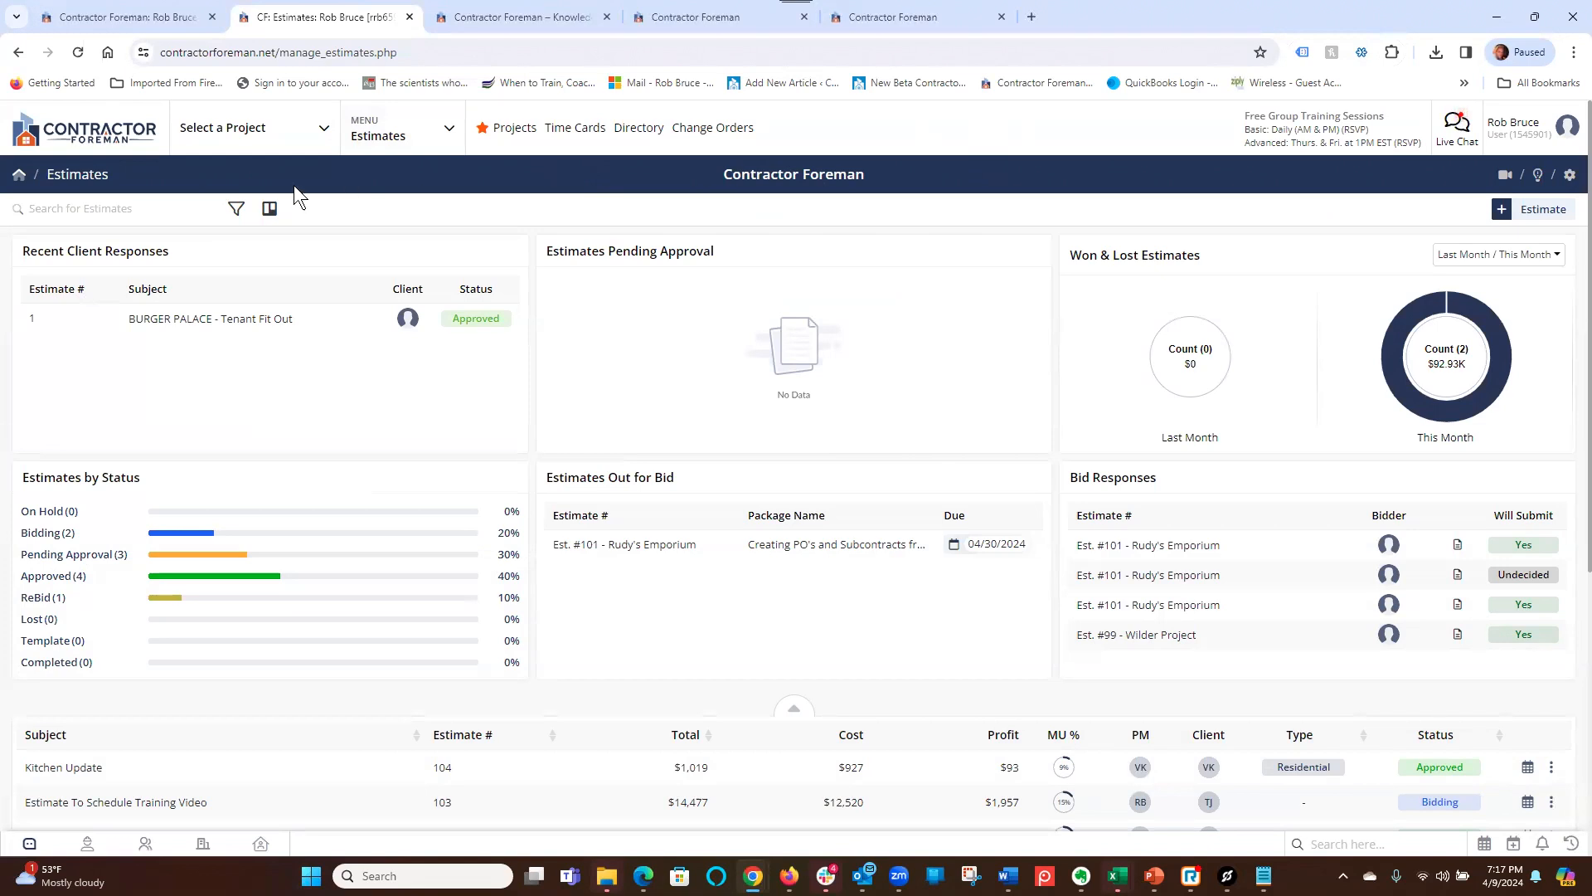
click(237, 209)
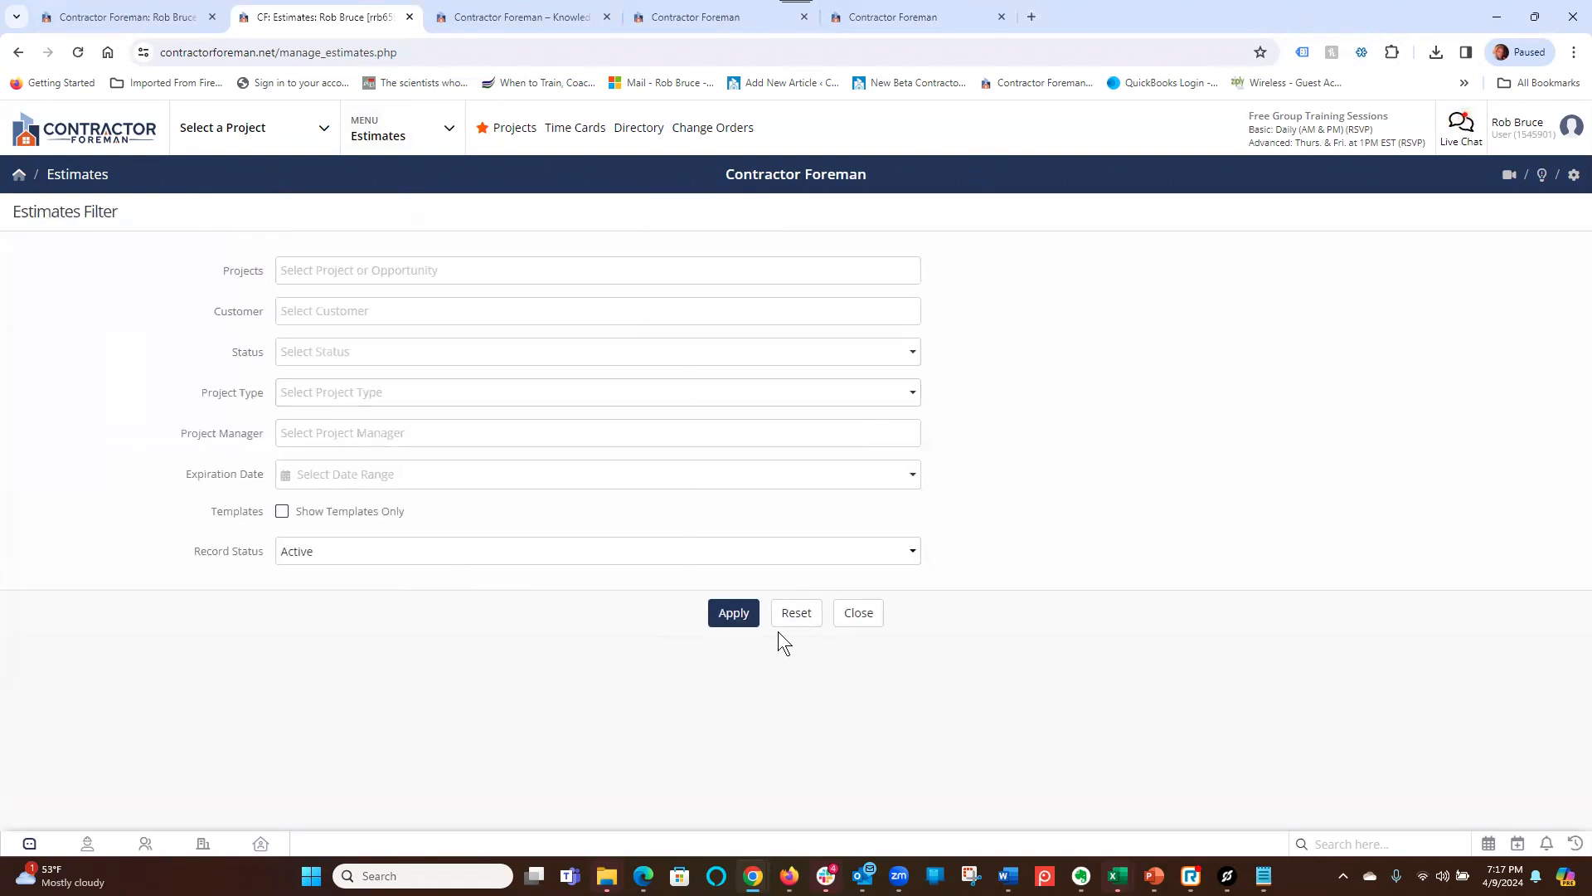
click(859, 613)
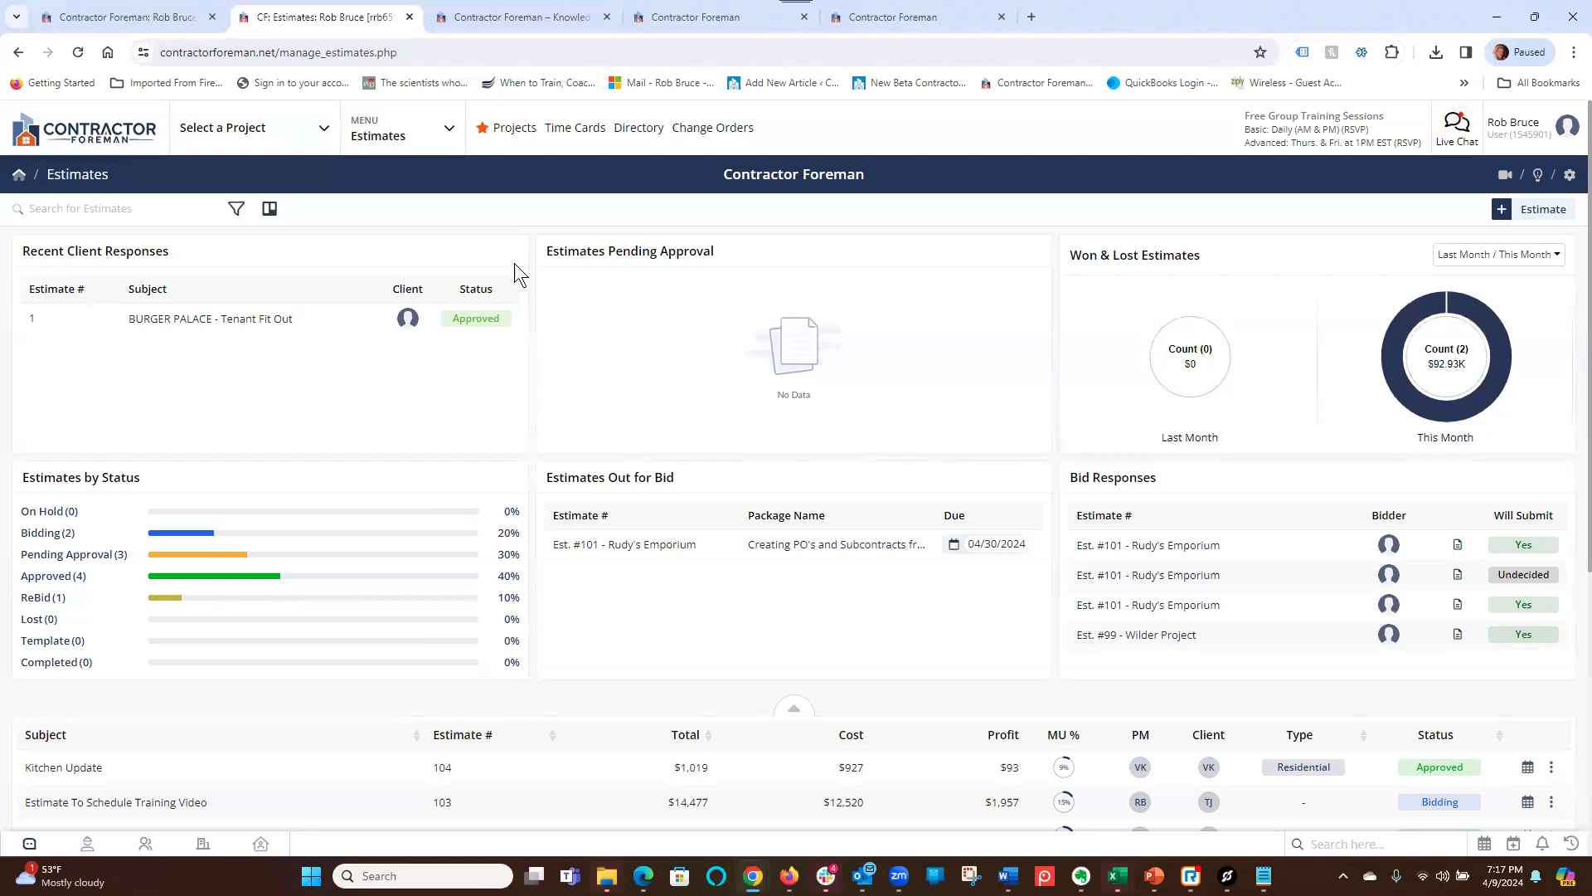
- View the estimates as a status board, toggle its default-view setting on and off, and return to the estimates dashboard
click(269, 209)
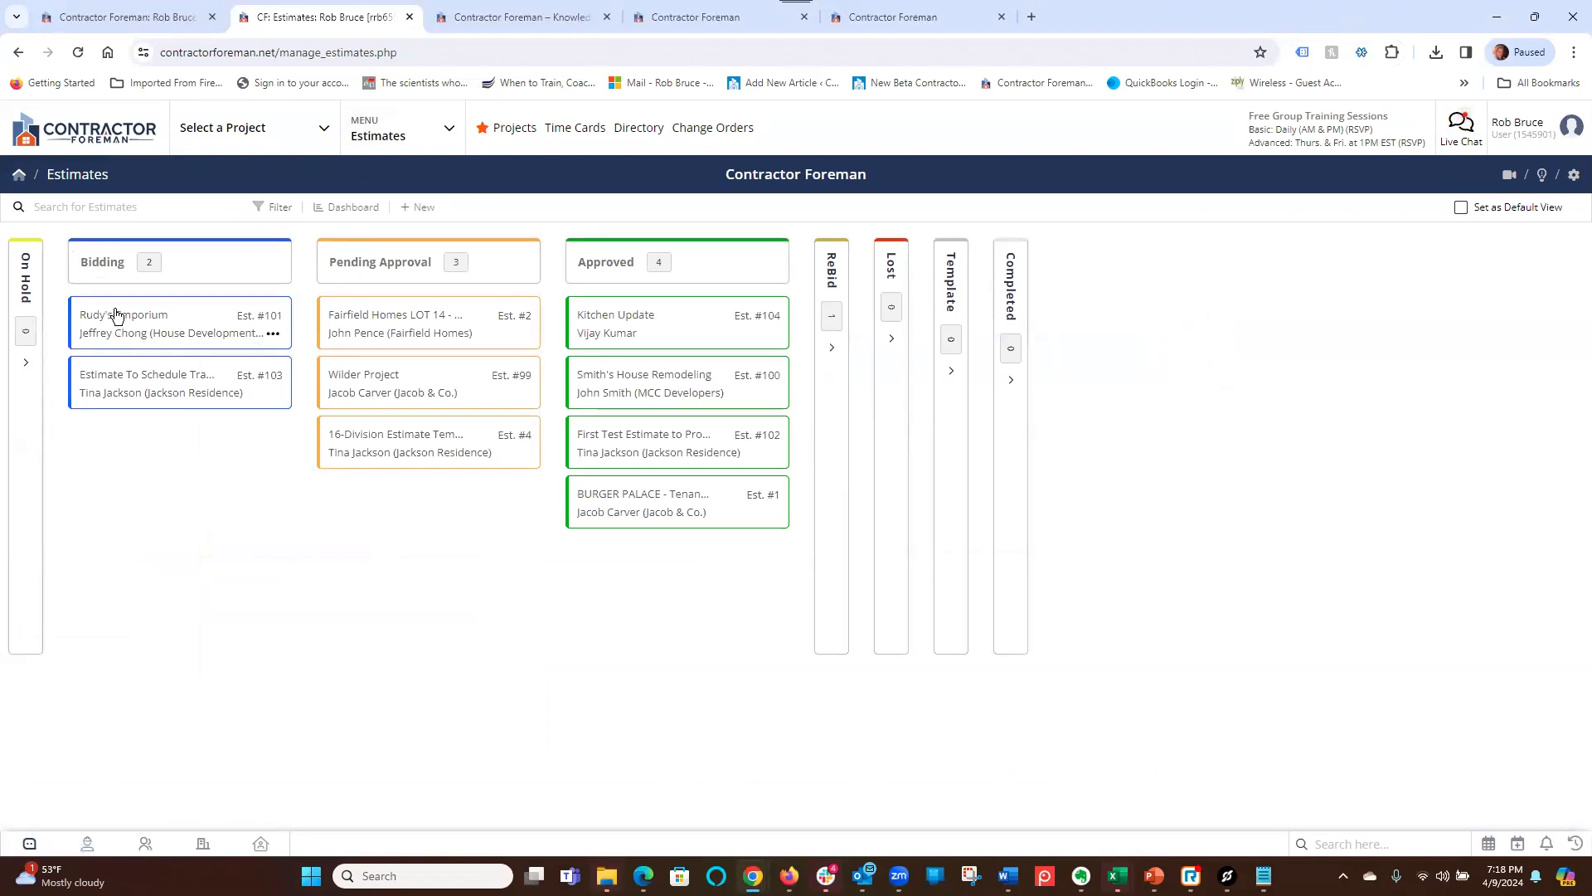
mouse_move(117, 317)
mouse_down()
mouse_move(343, 329)
mouse_move(114, 318)
mouse_up()
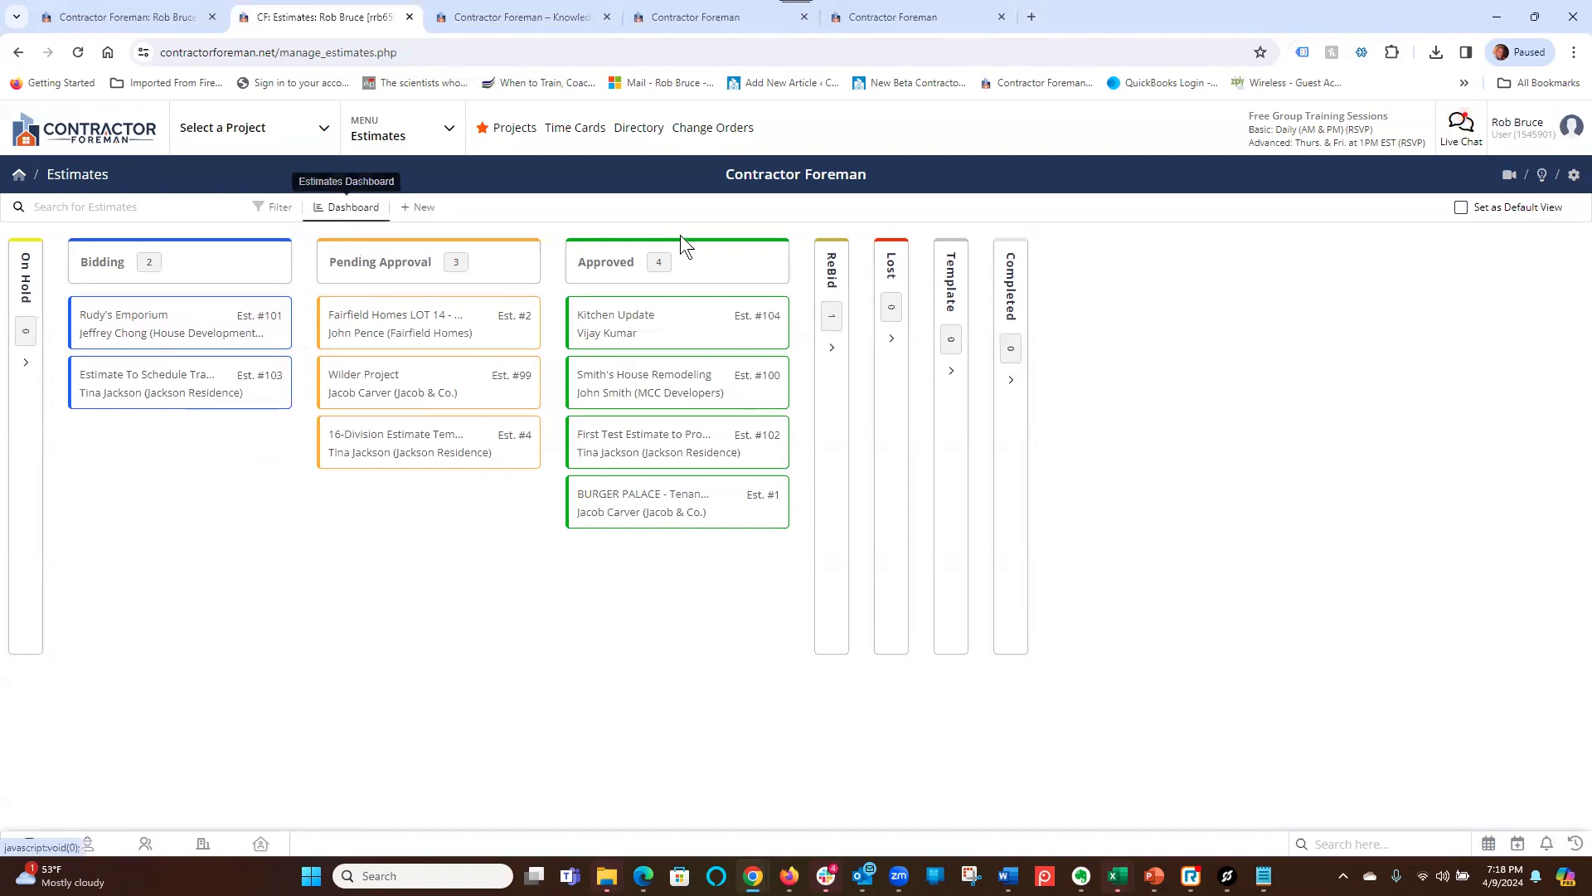
click(1461, 207)
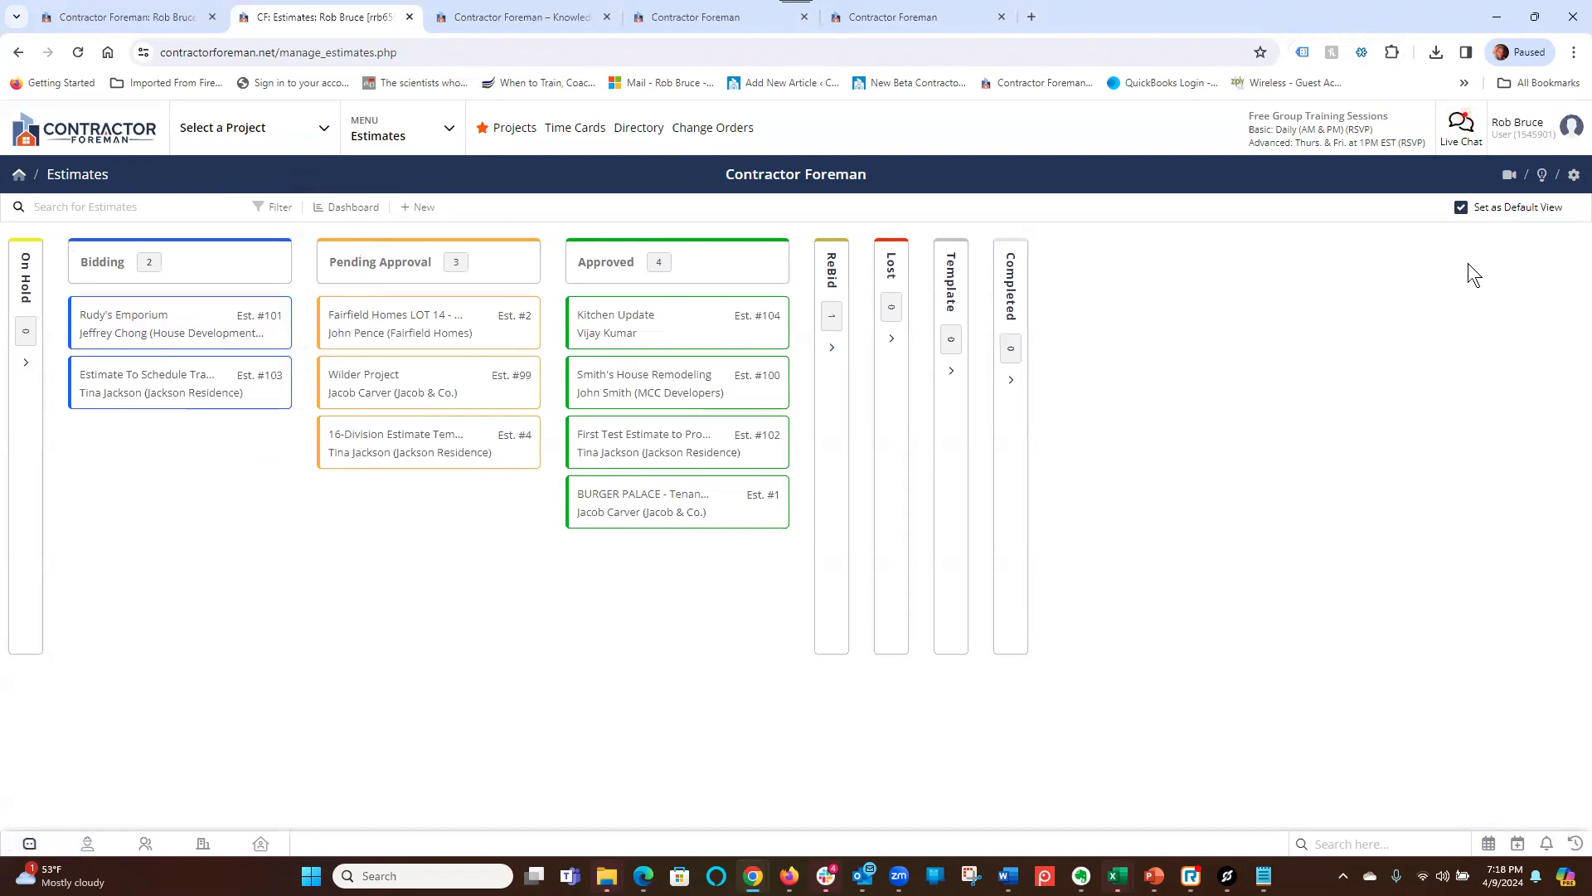
click(1461, 207)
click(348, 212)
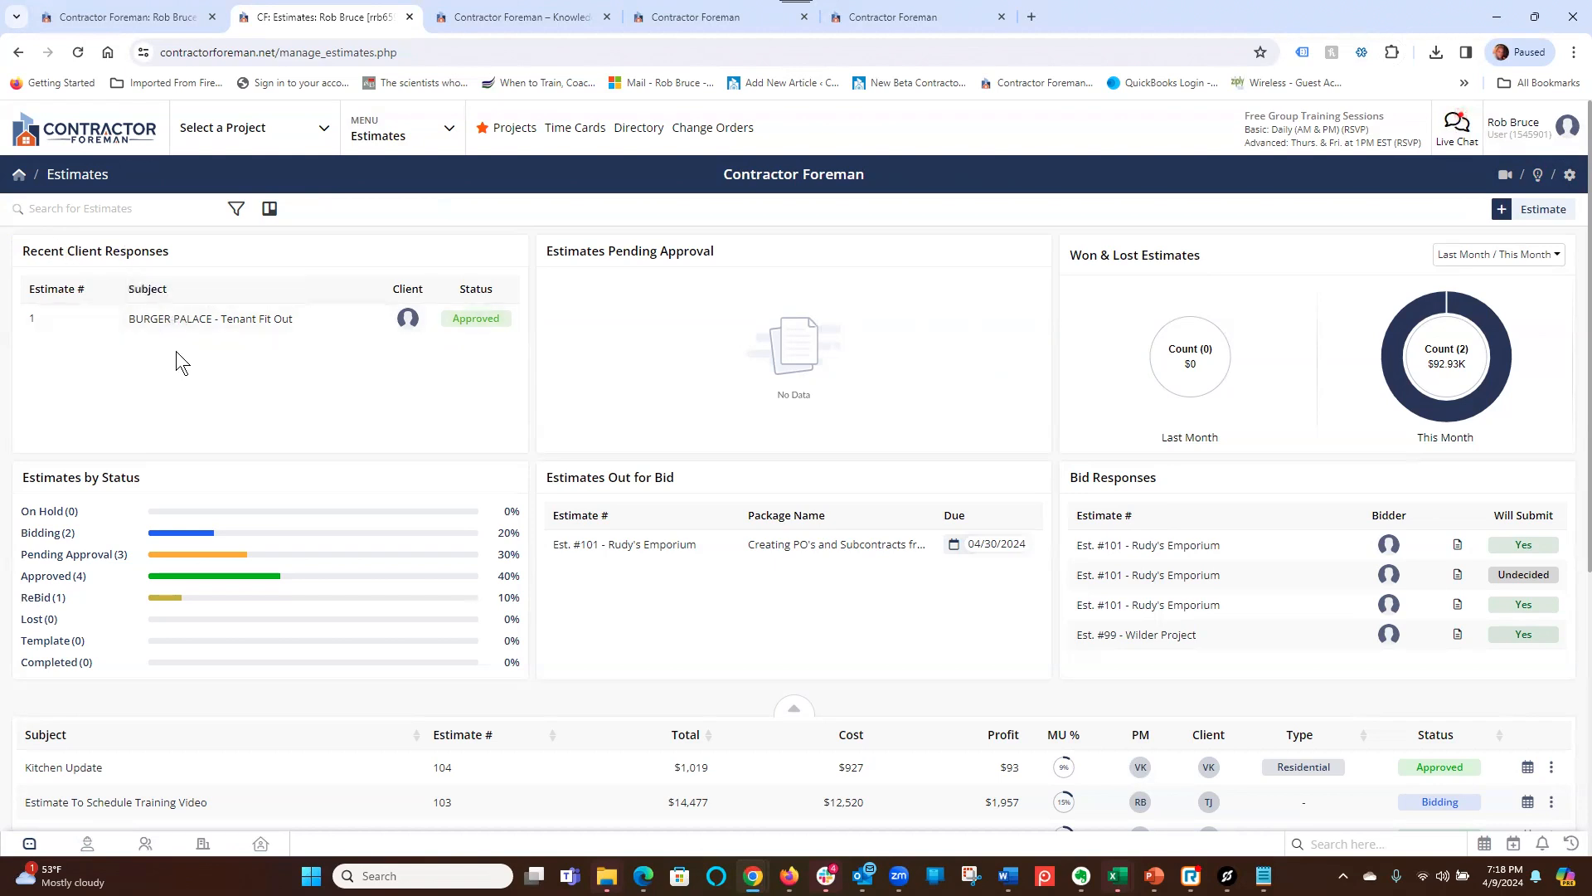
- Examine the dashboard's estimates-by-status and bid responses summaries and the list of all estimates
drag(64, 474, 155, 479)
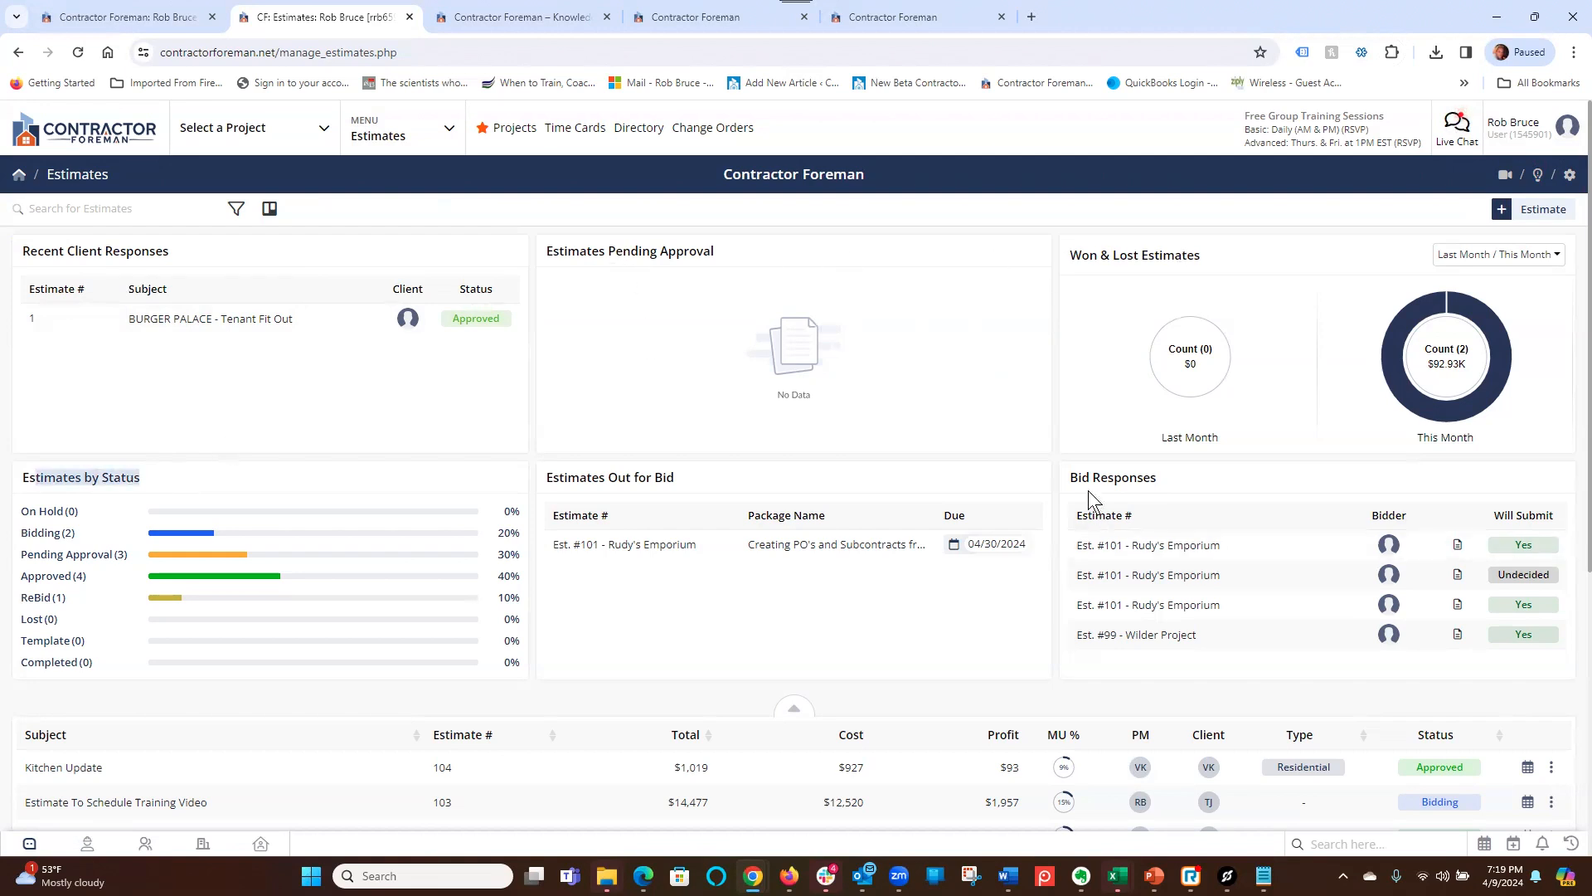
drag(1078, 477, 1113, 487)
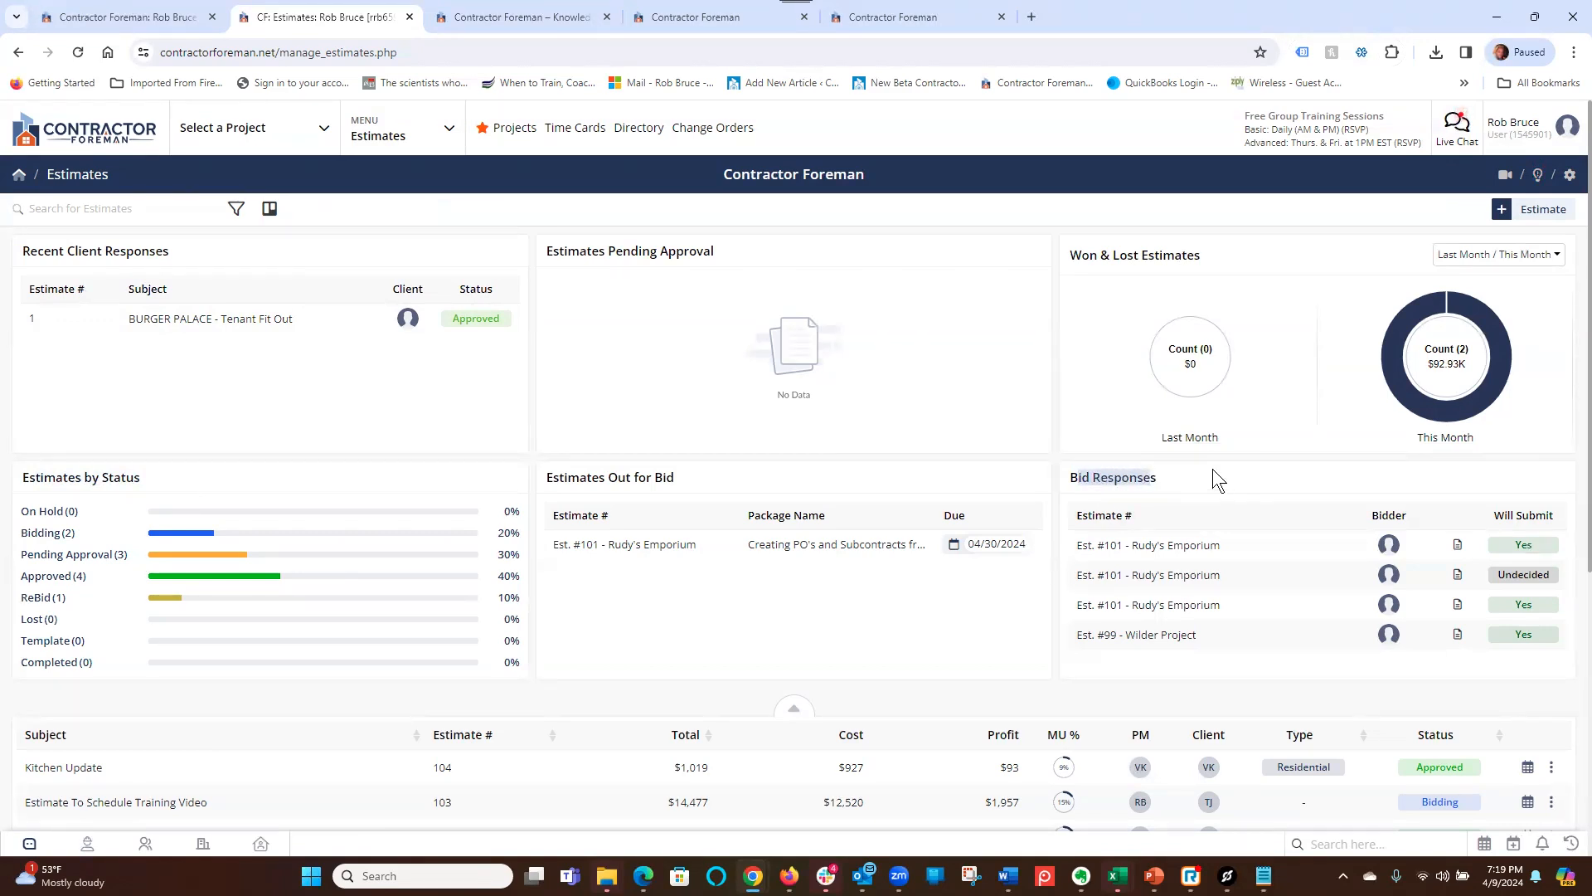
mouse_move(1390, 543)
scroll(1570, 315, down, 2)
scroll(1569, 315, down, 4)
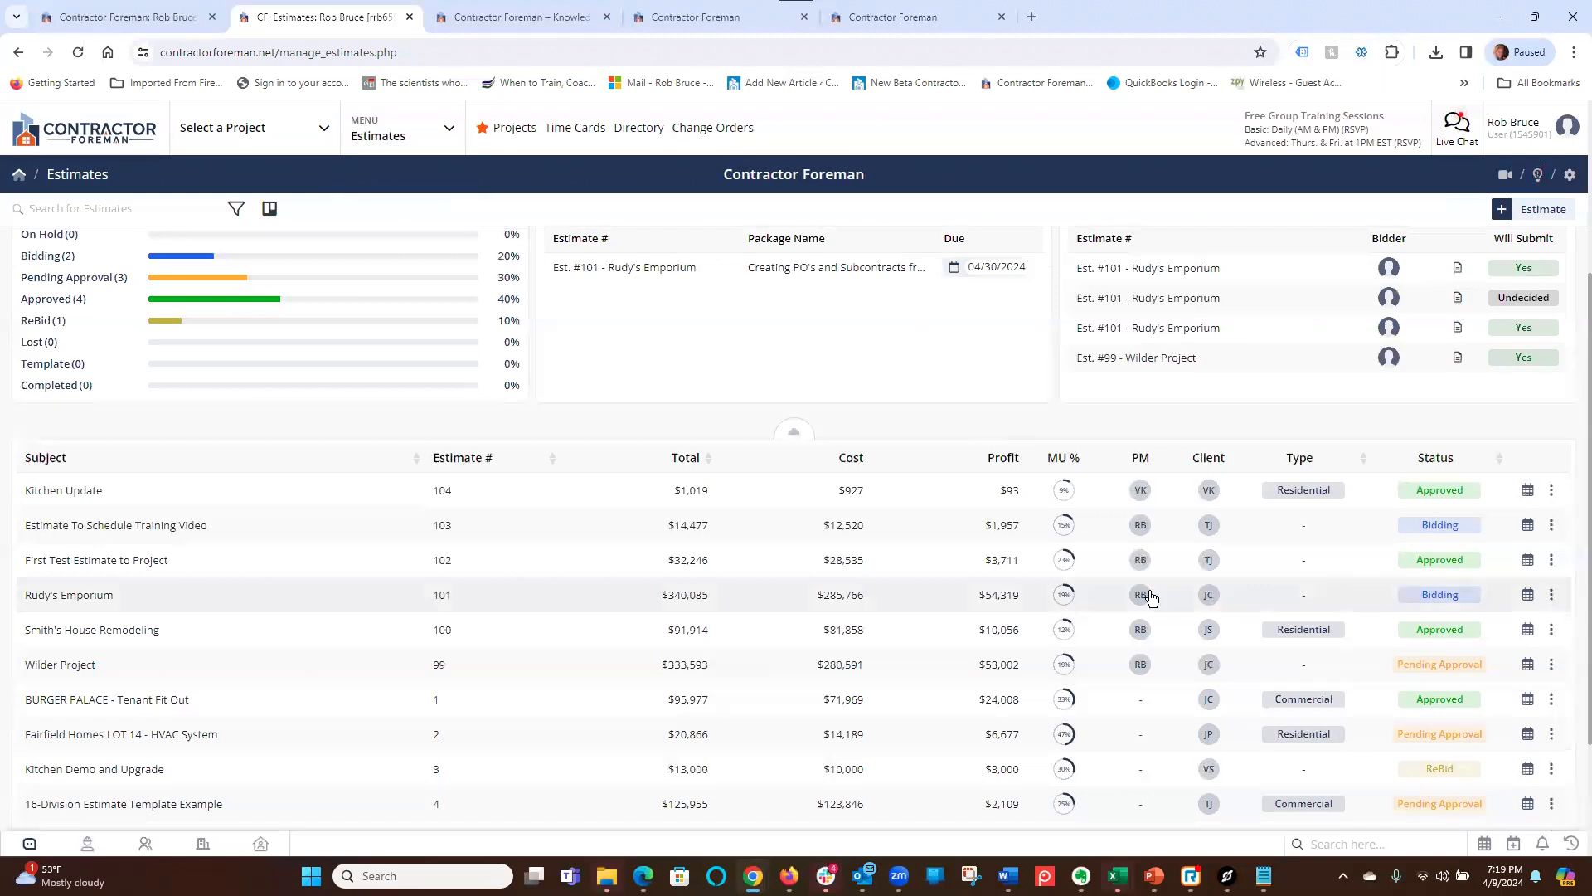
- Open the Rudy's Emporium estimate and make its details editable
mouse_move(686, 597)
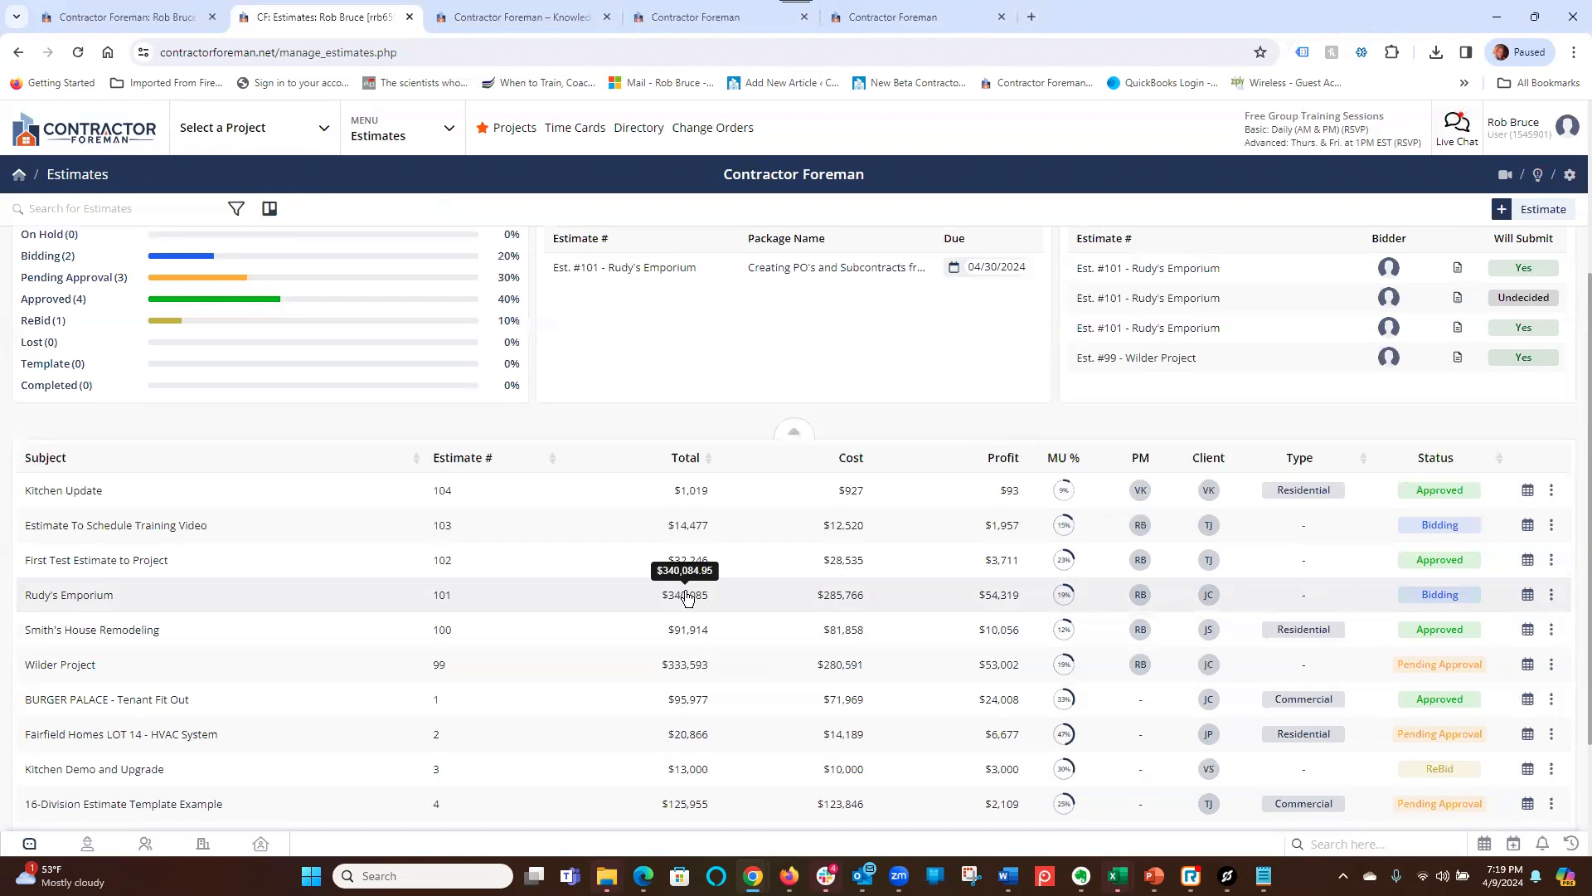
click(687, 597)
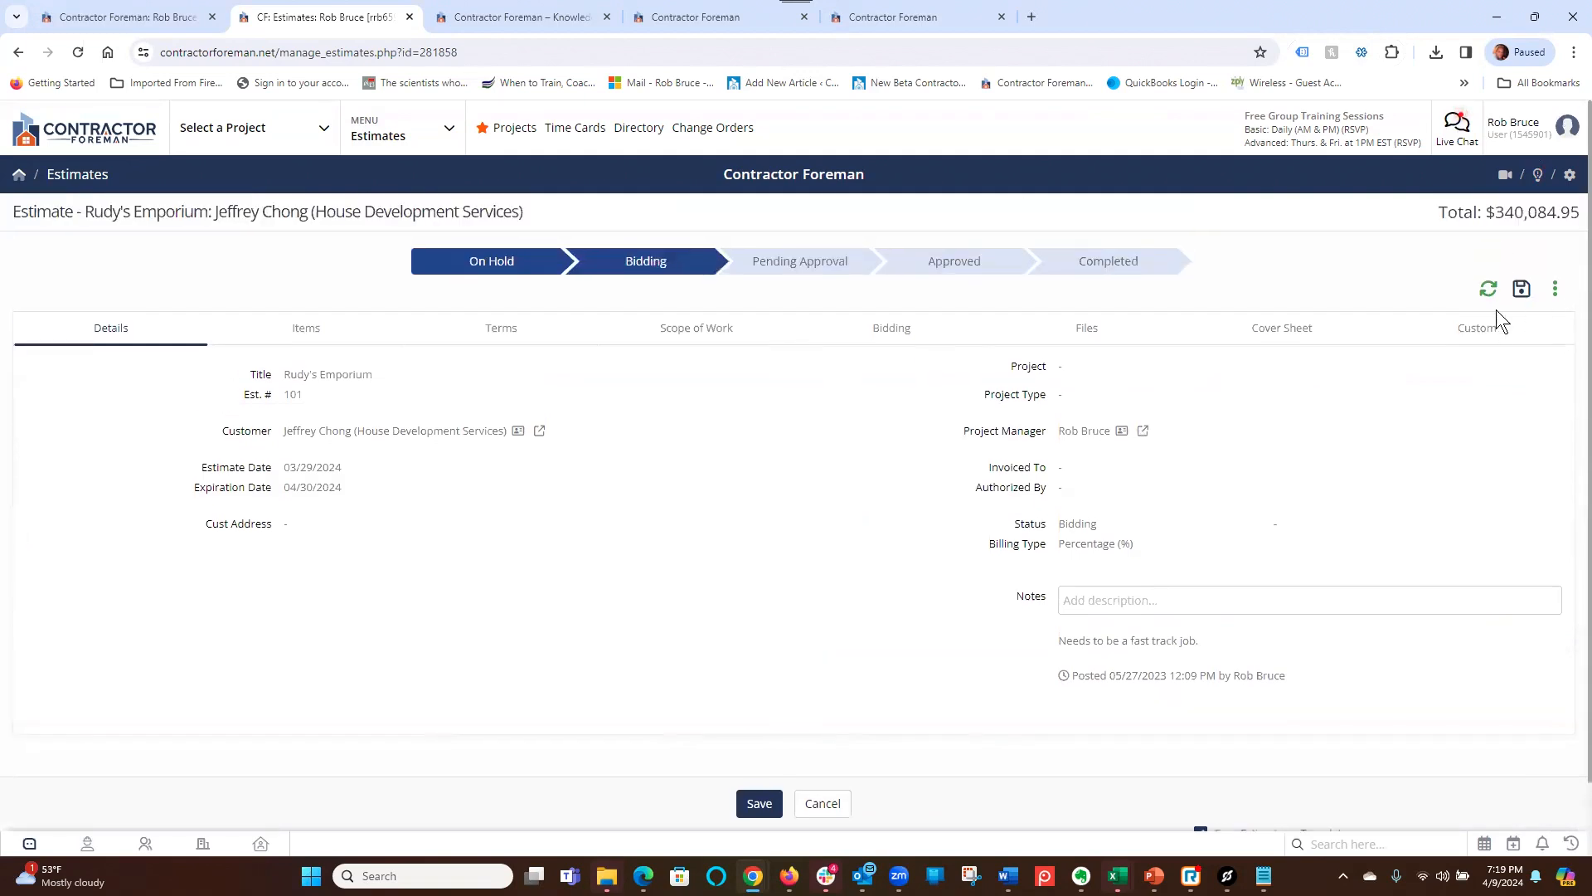
click(1522, 288)
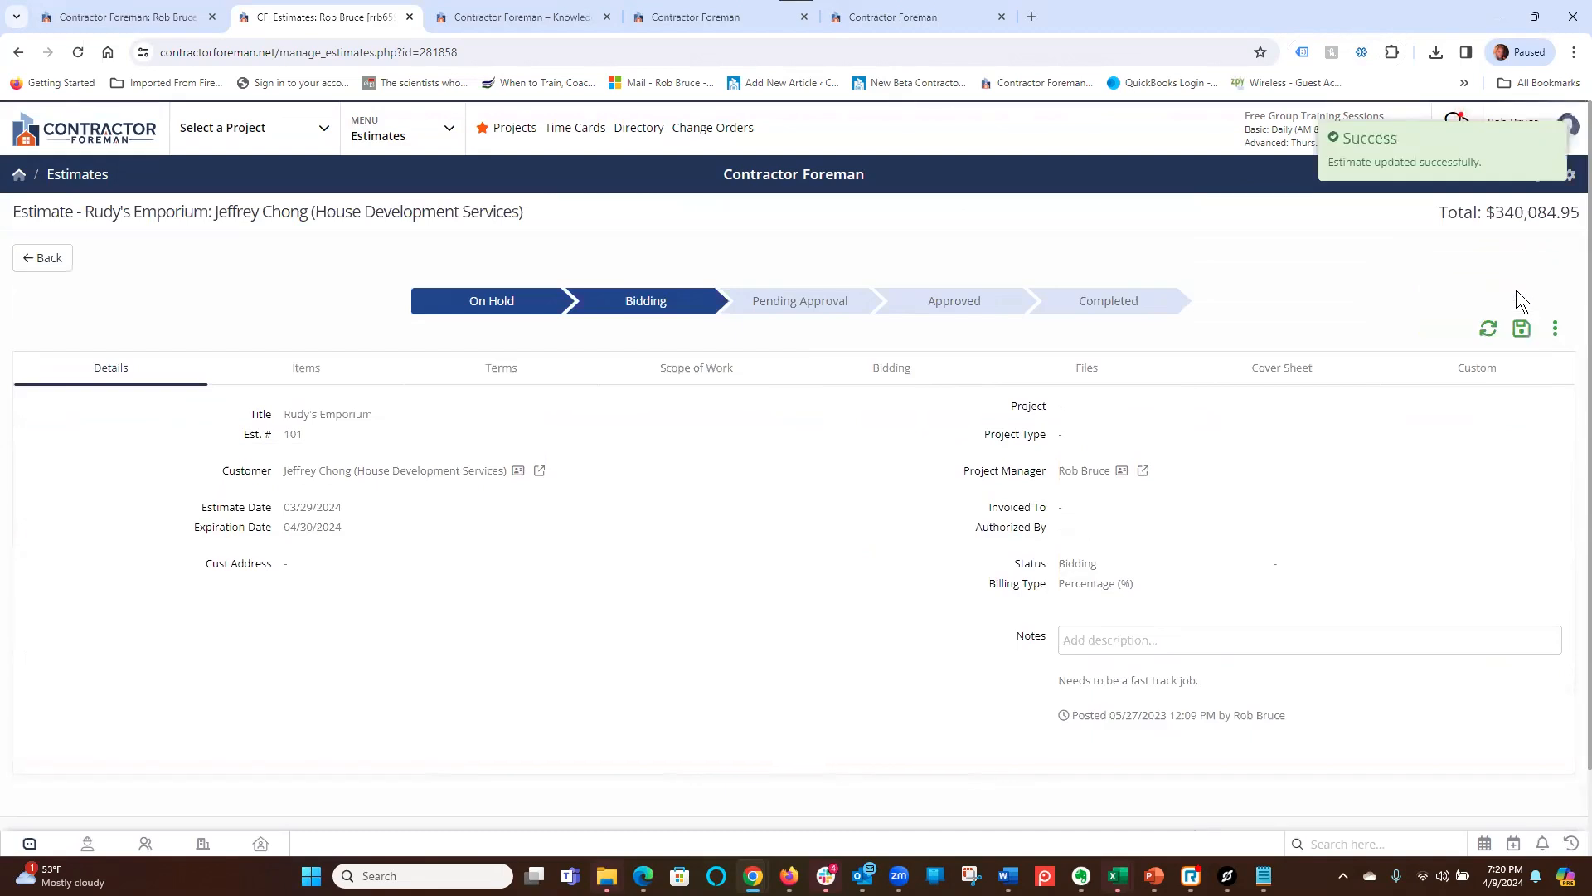
click(1524, 330)
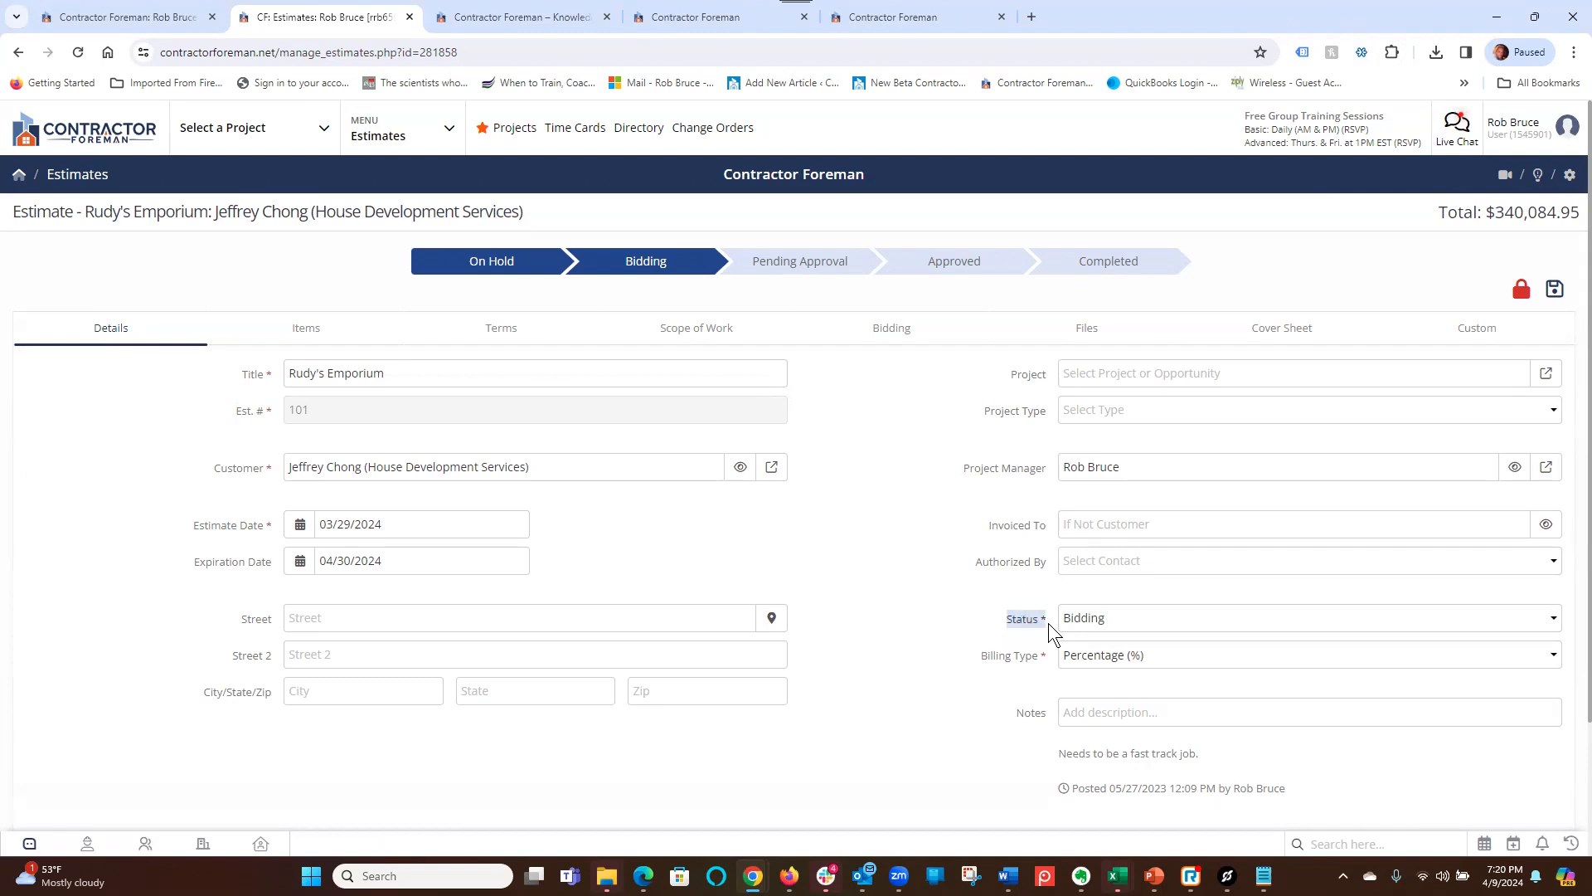
- Review the choices available for the estimate's Status and Billing Type
click(1122, 621)
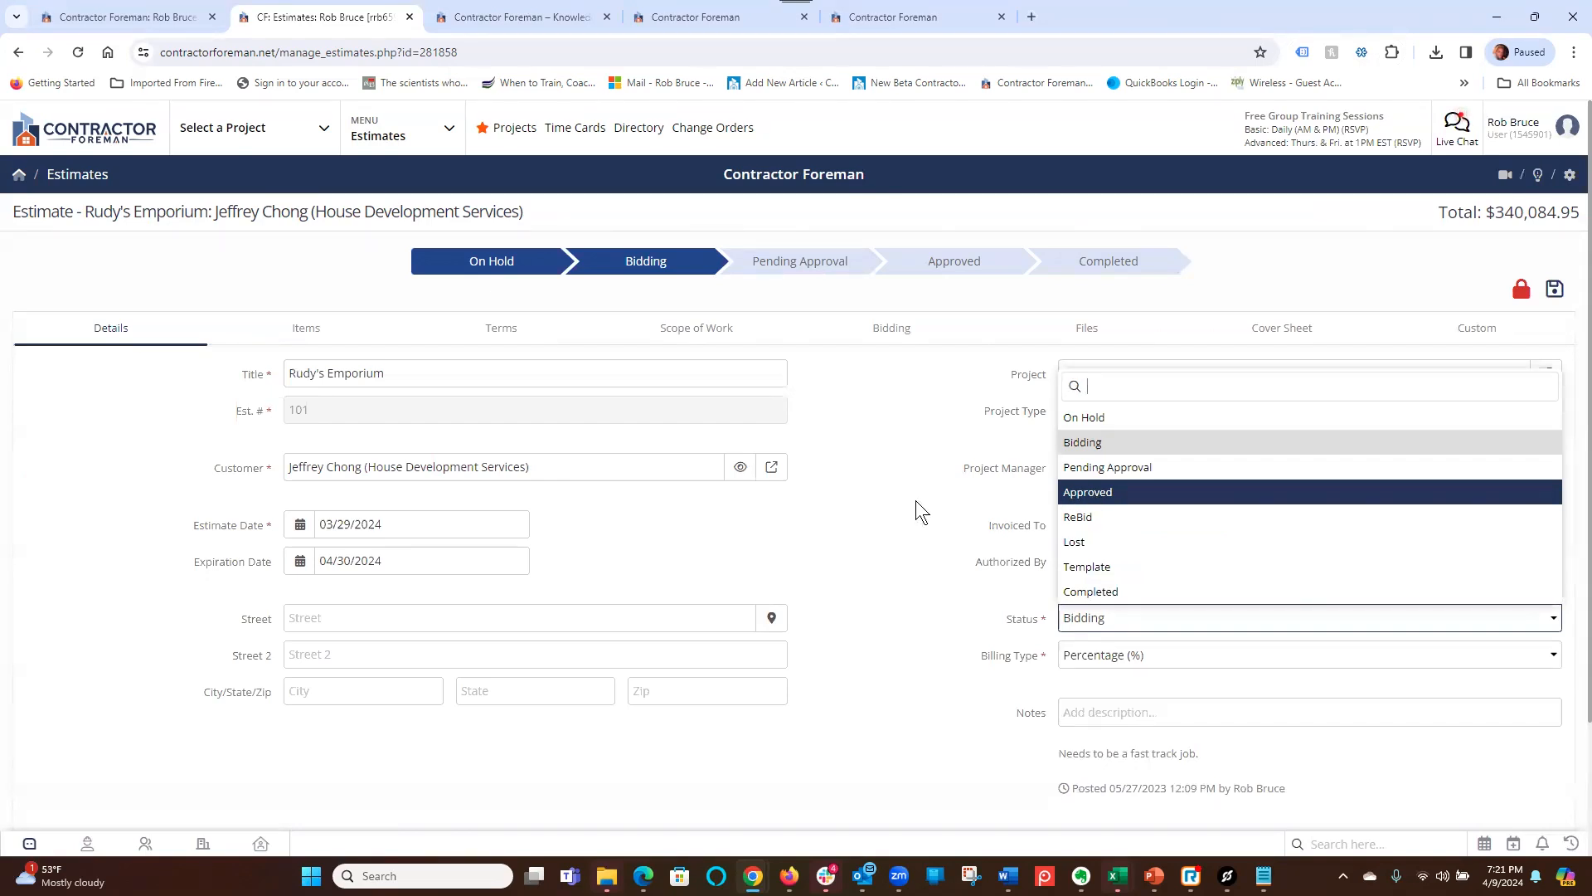
click(884, 496)
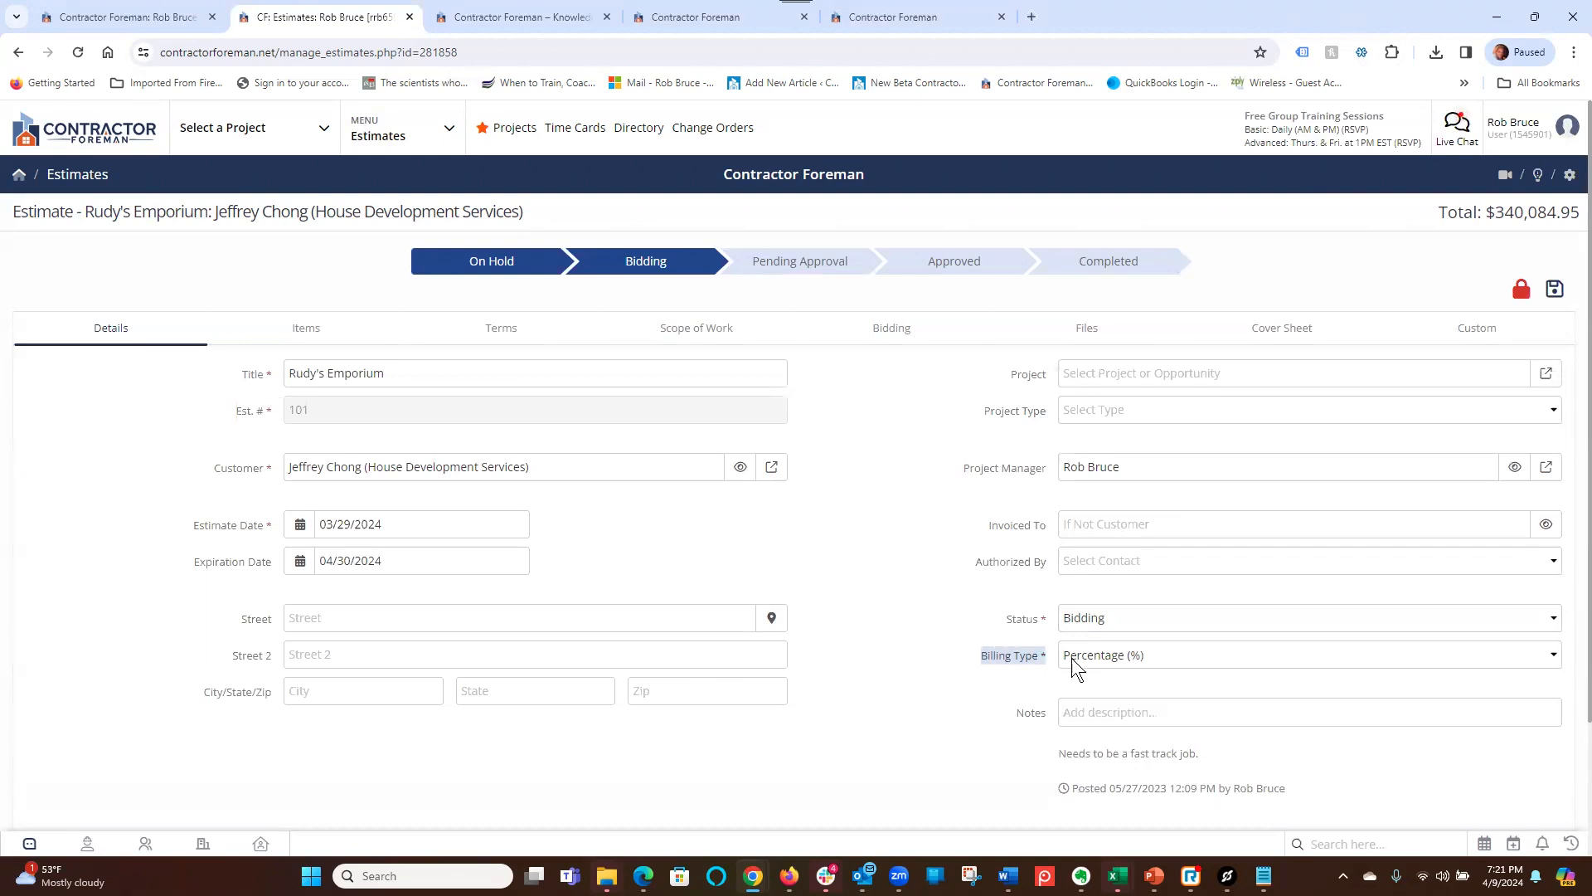
click(1104, 655)
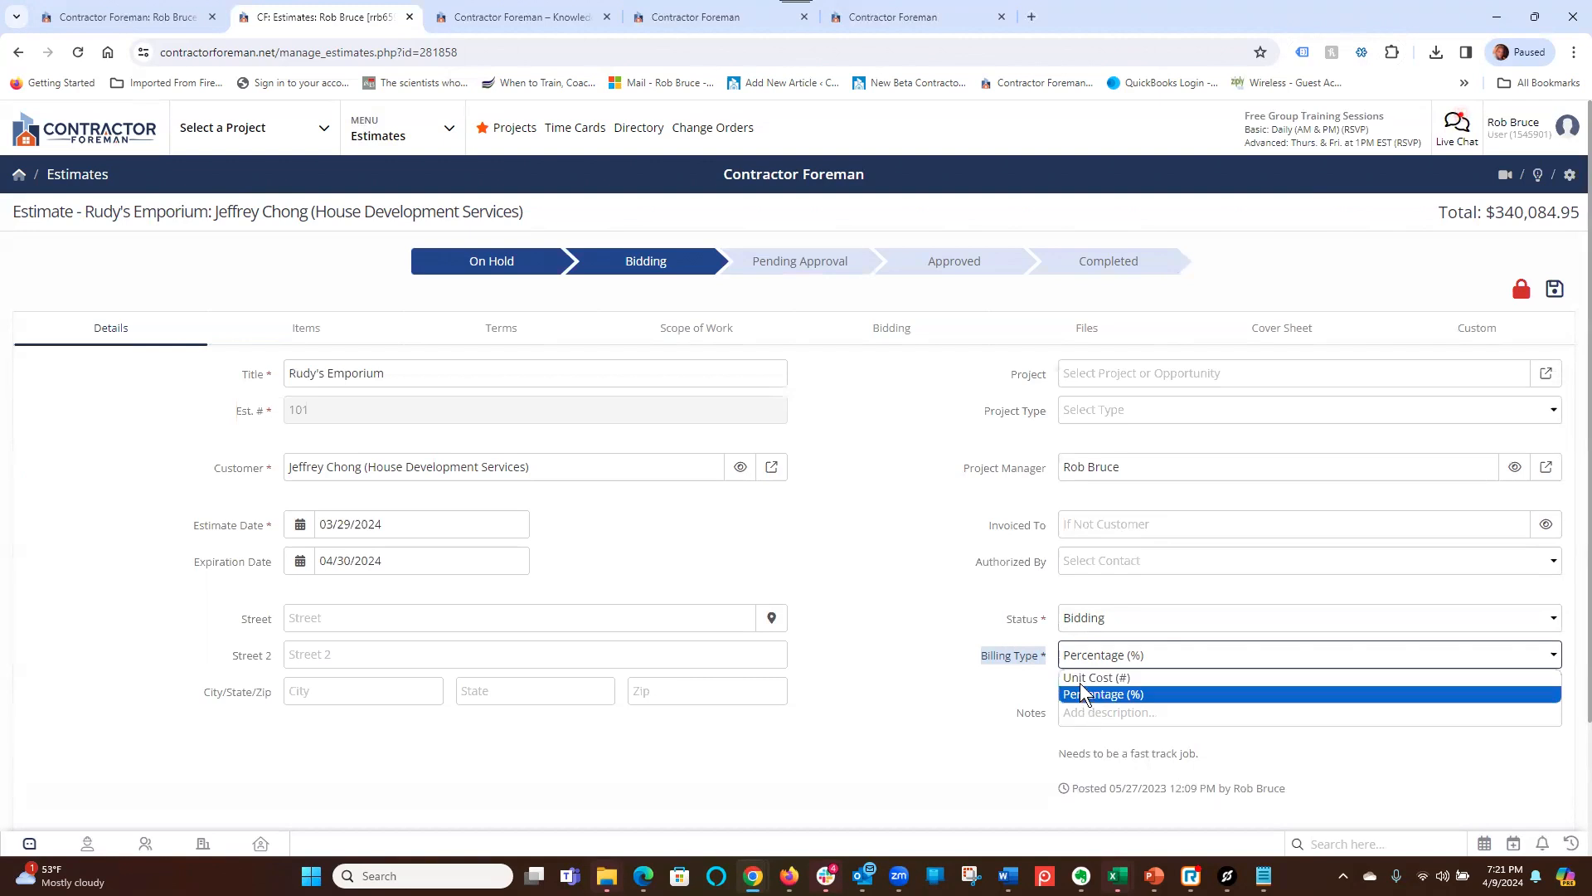
click(1096, 627)
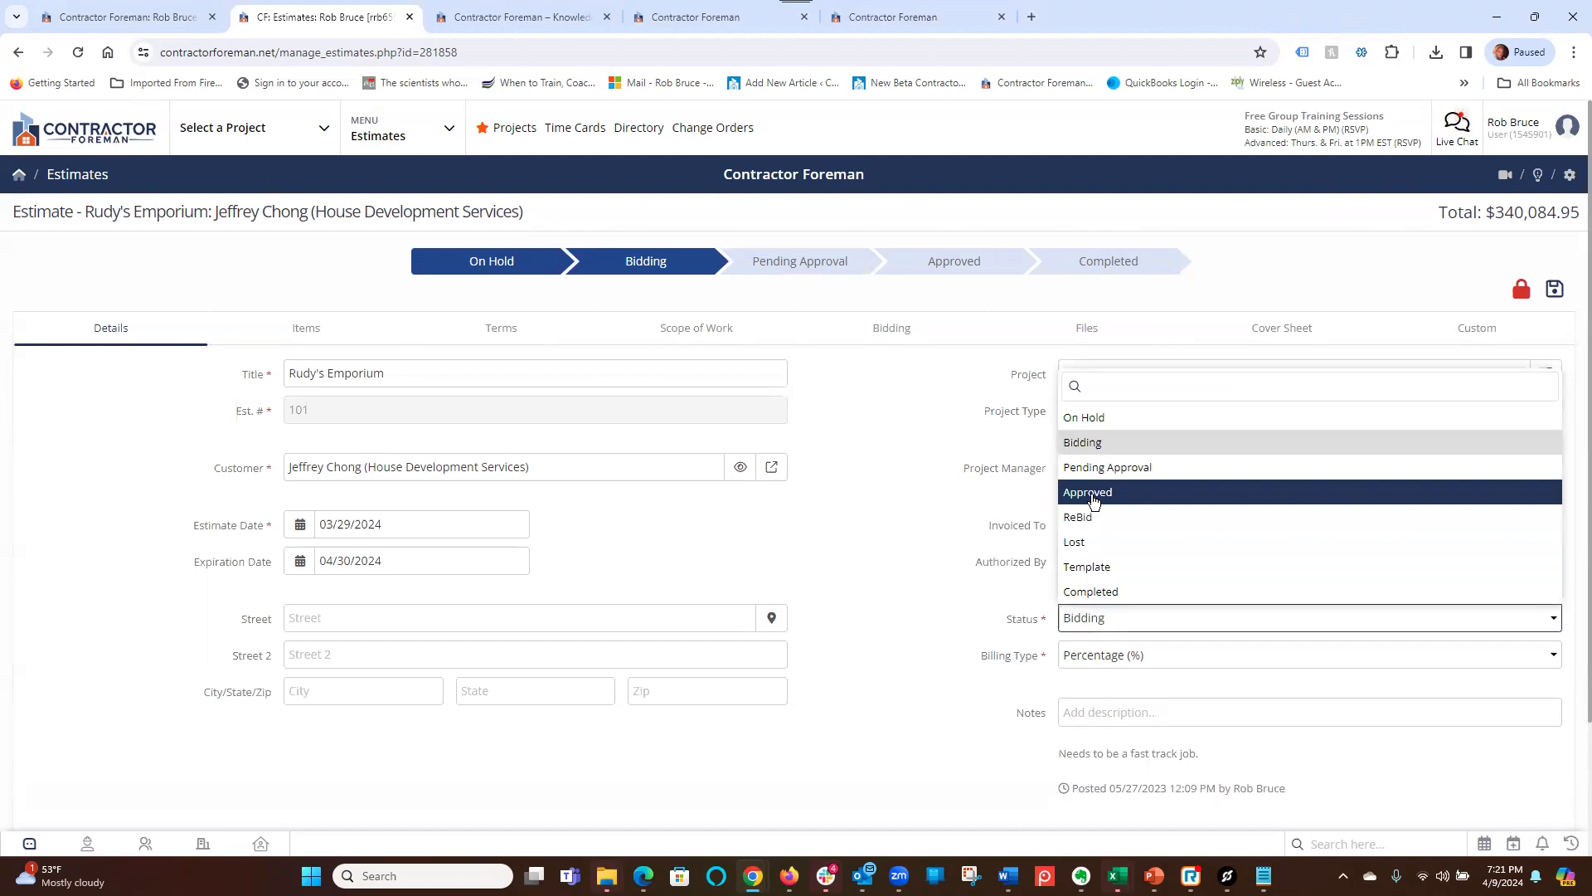
click(975, 654)
drag(978, 654, 1047, 653)
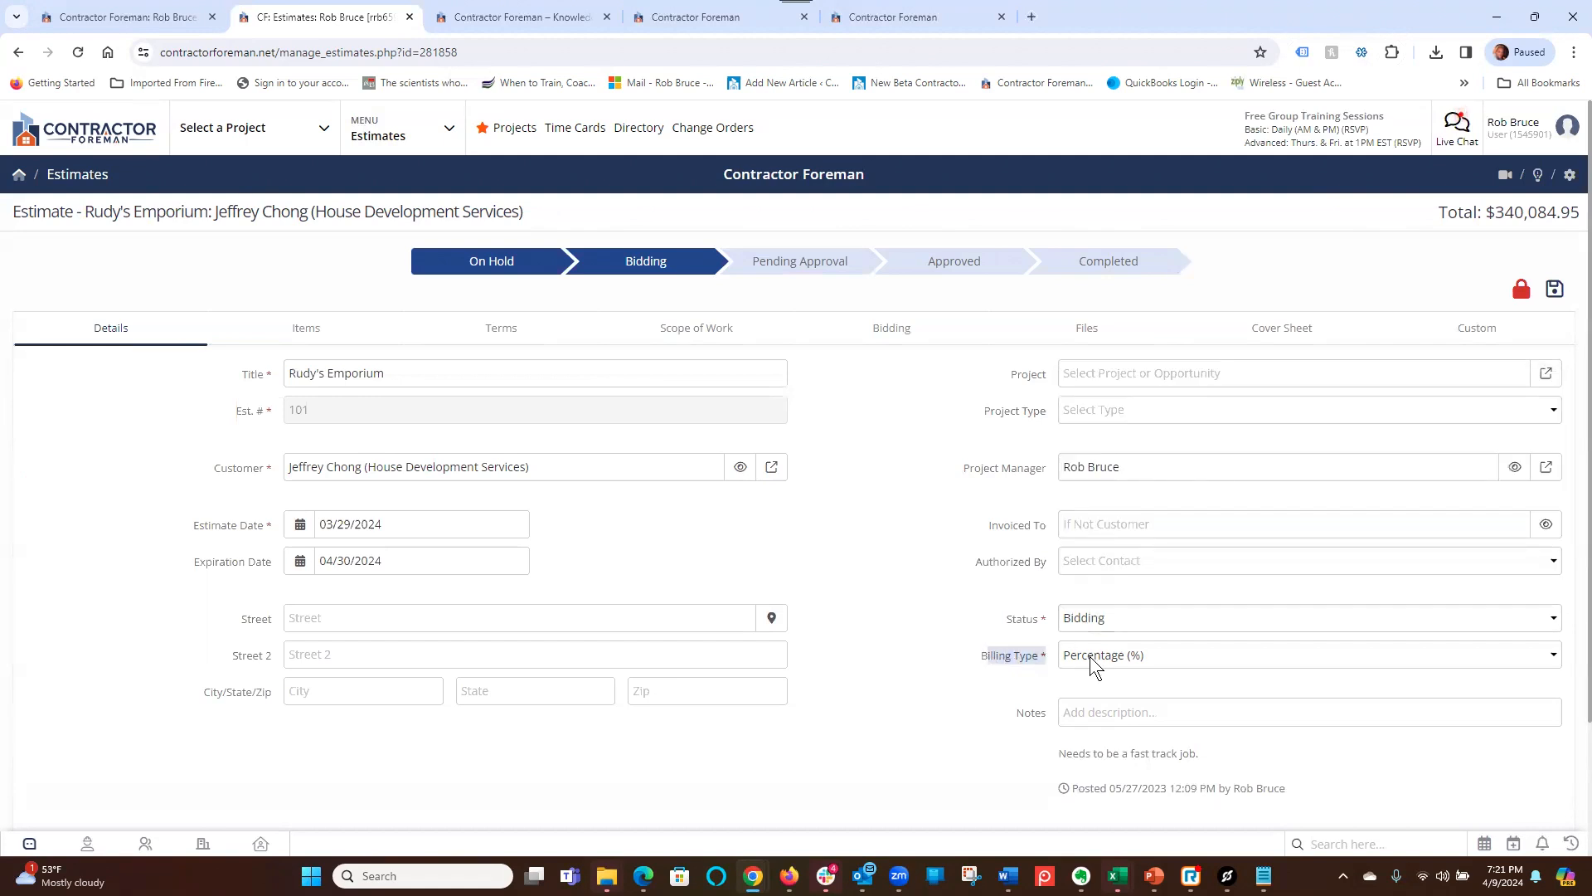
click(1092, 655)
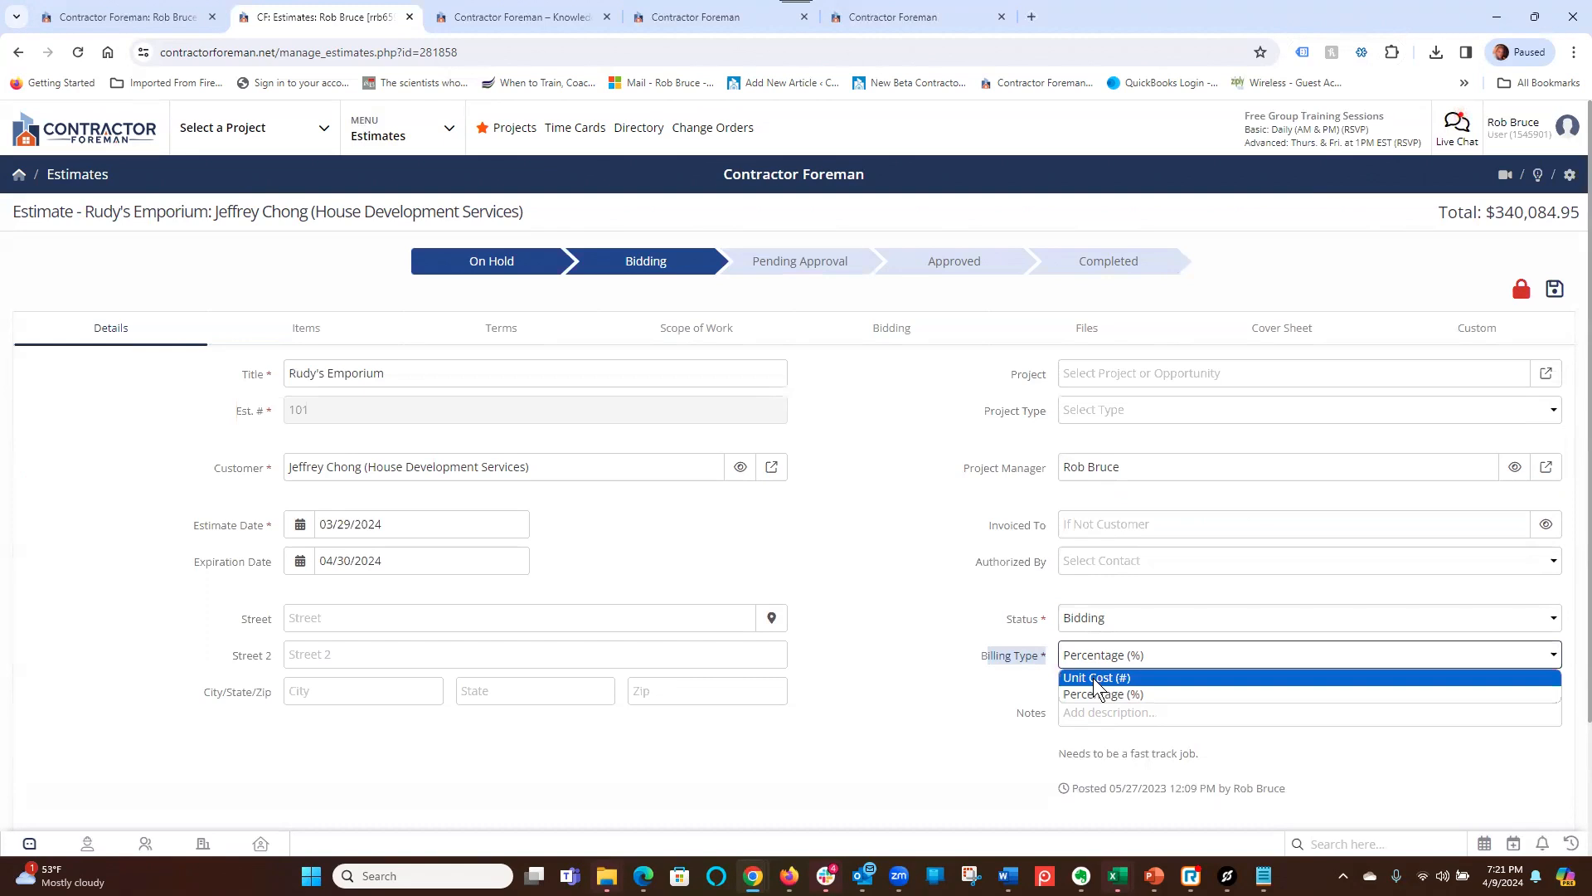
click(915, 564)
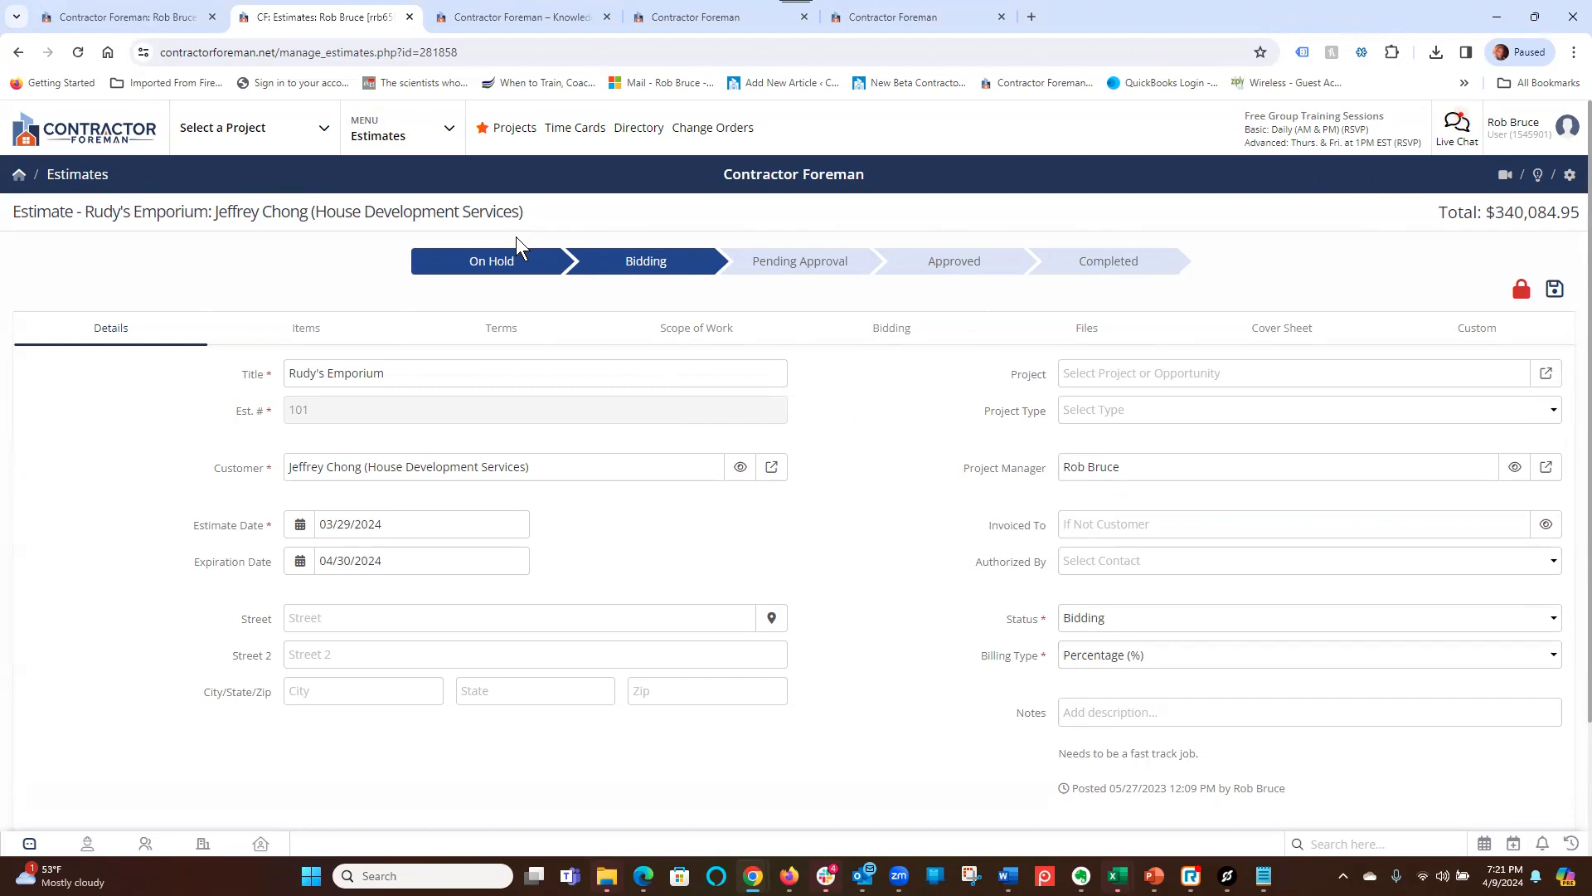
click(447, 133)
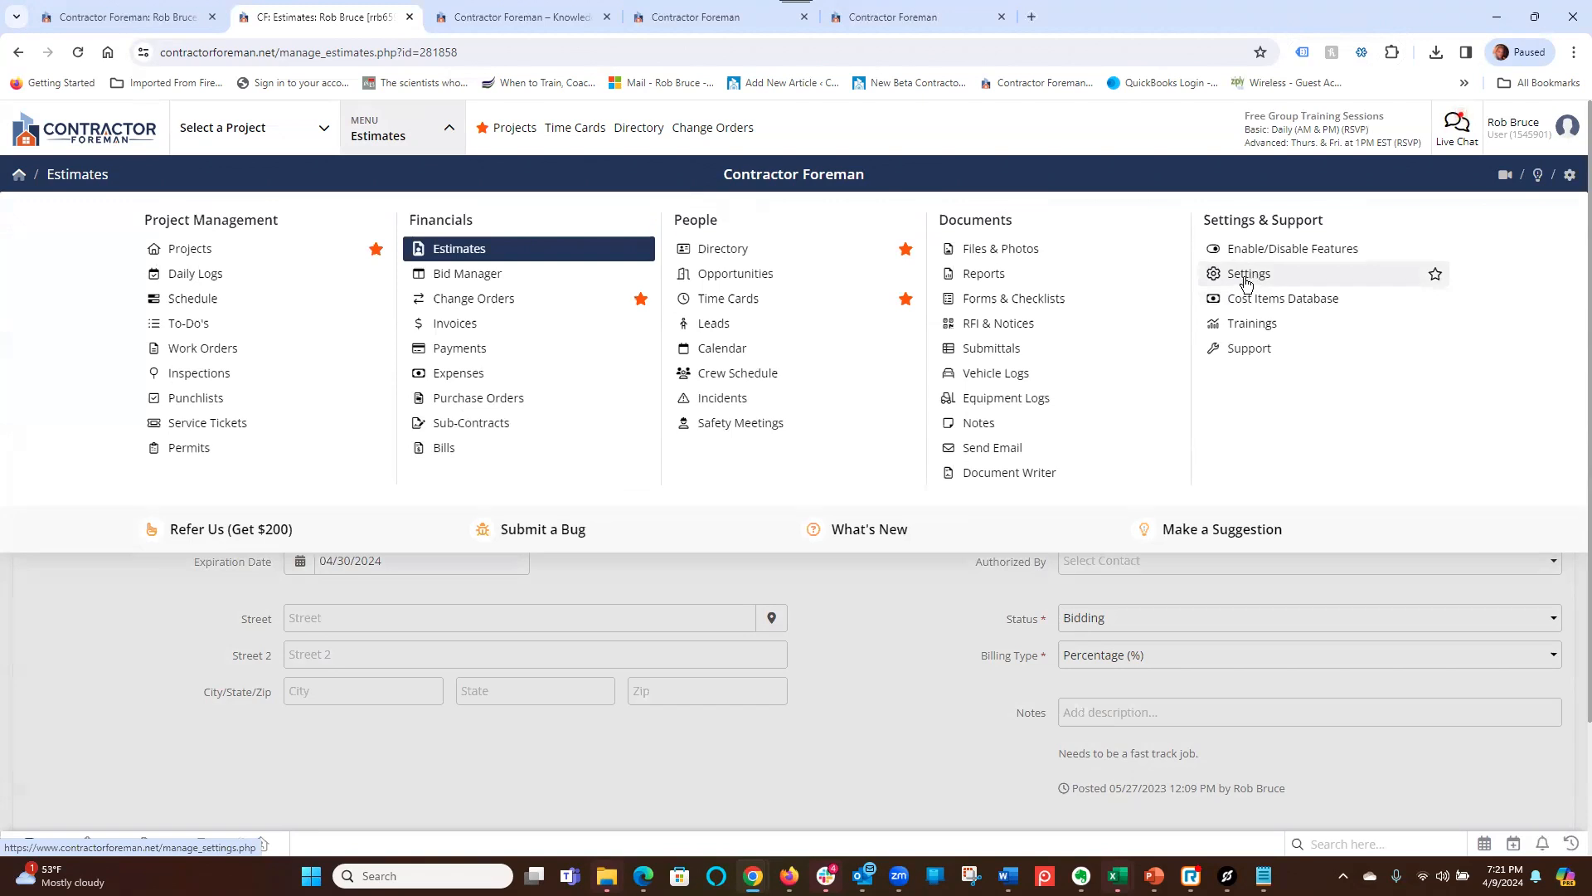
click(941, 628)
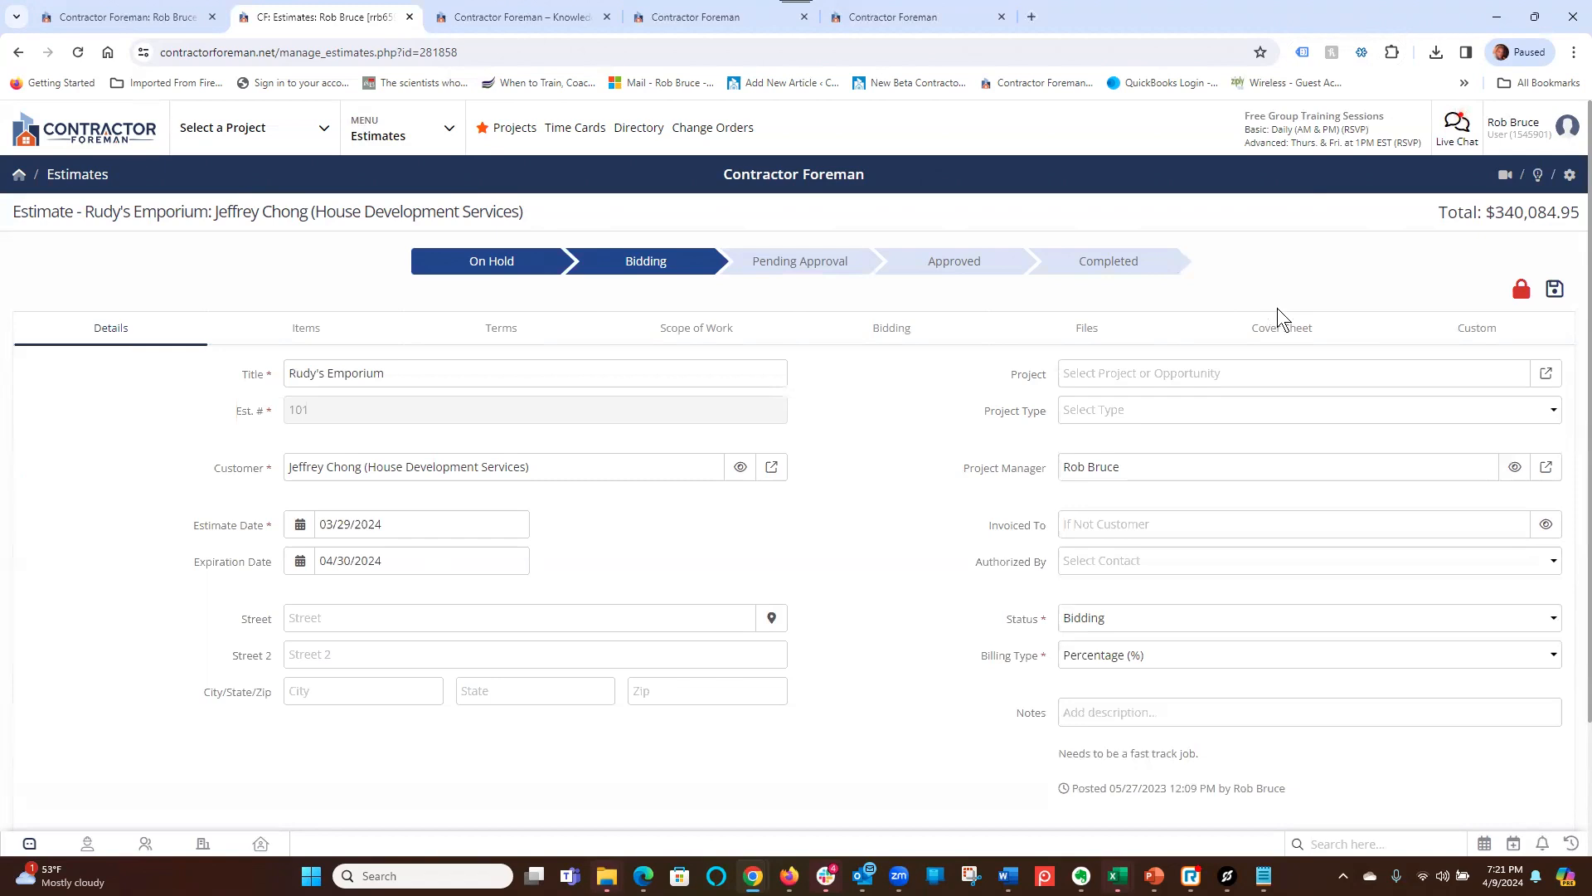
- Review the estimate's cover sheet with its available templates, and bring up its custom fields
click(1273, 335)
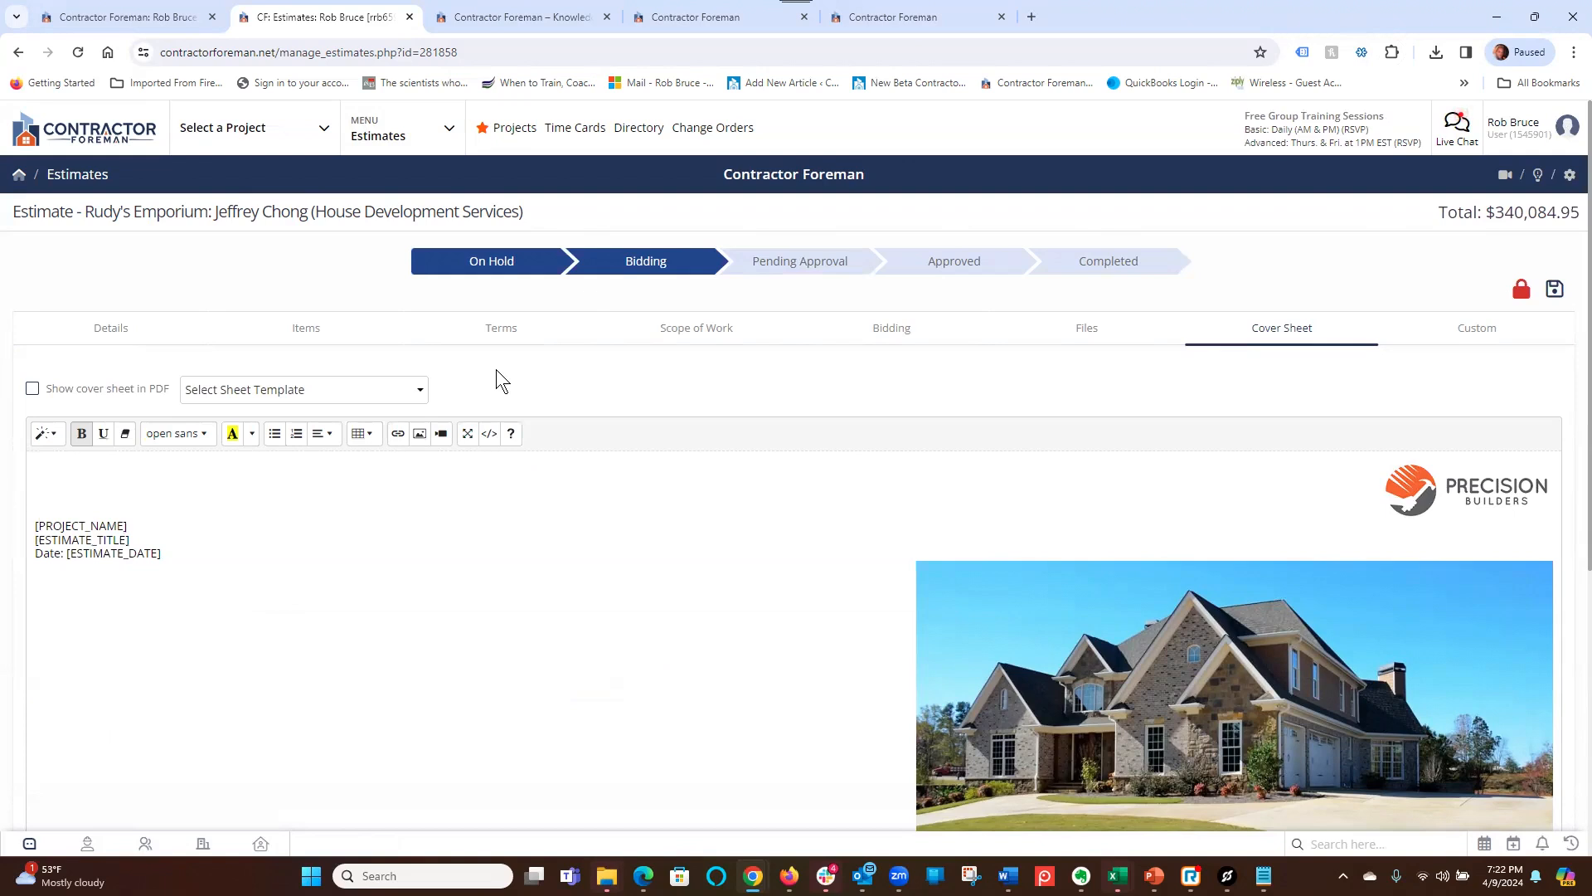
click(420, 392)
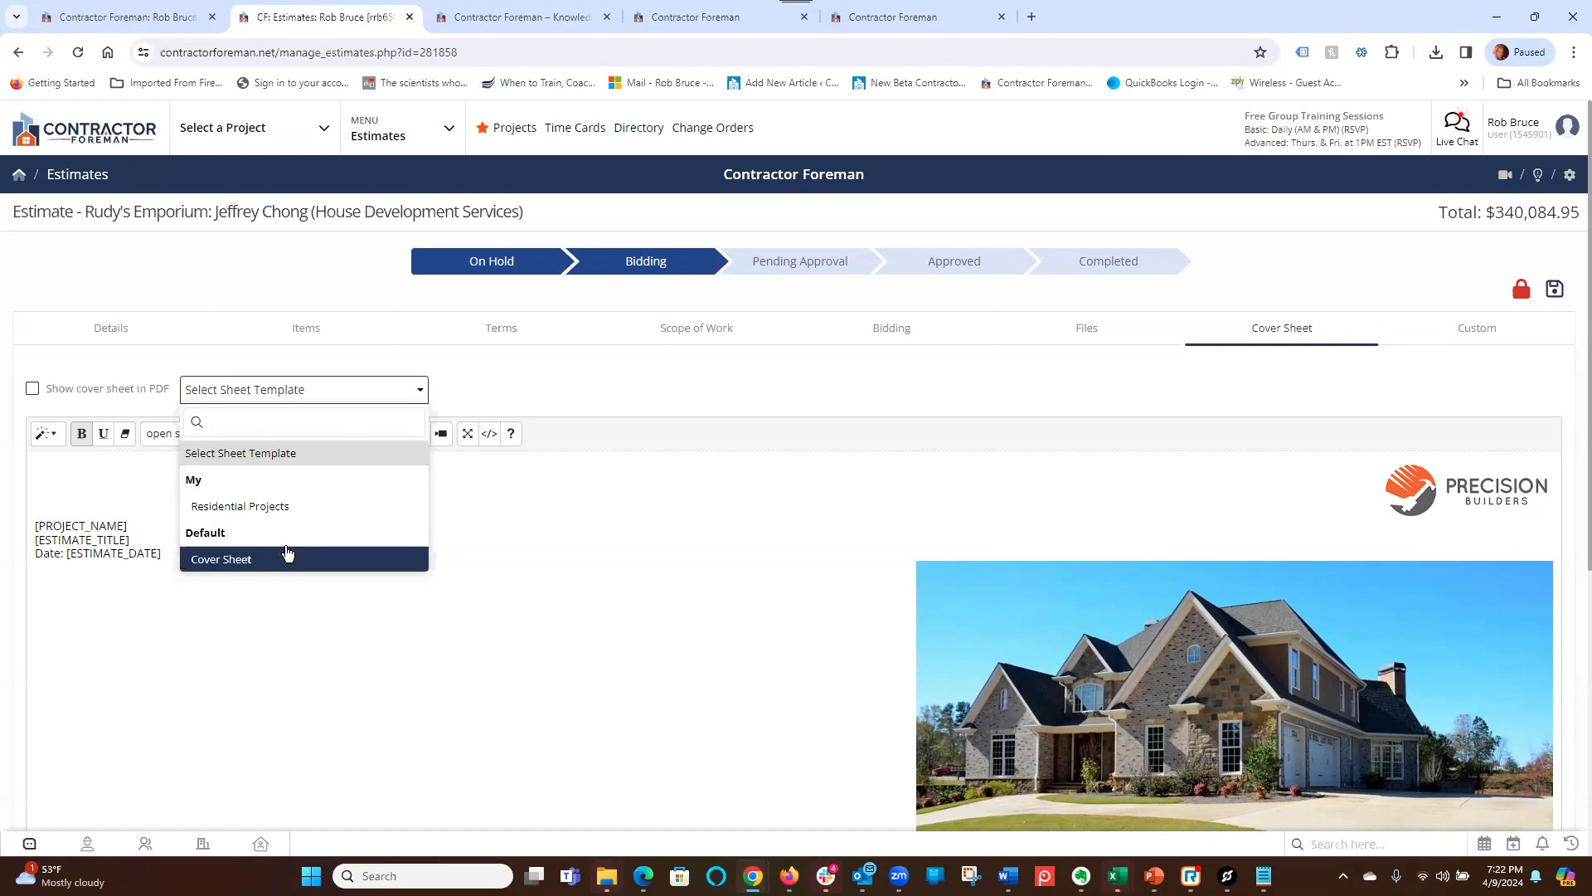
click(903, 368)
click(1485, 329)
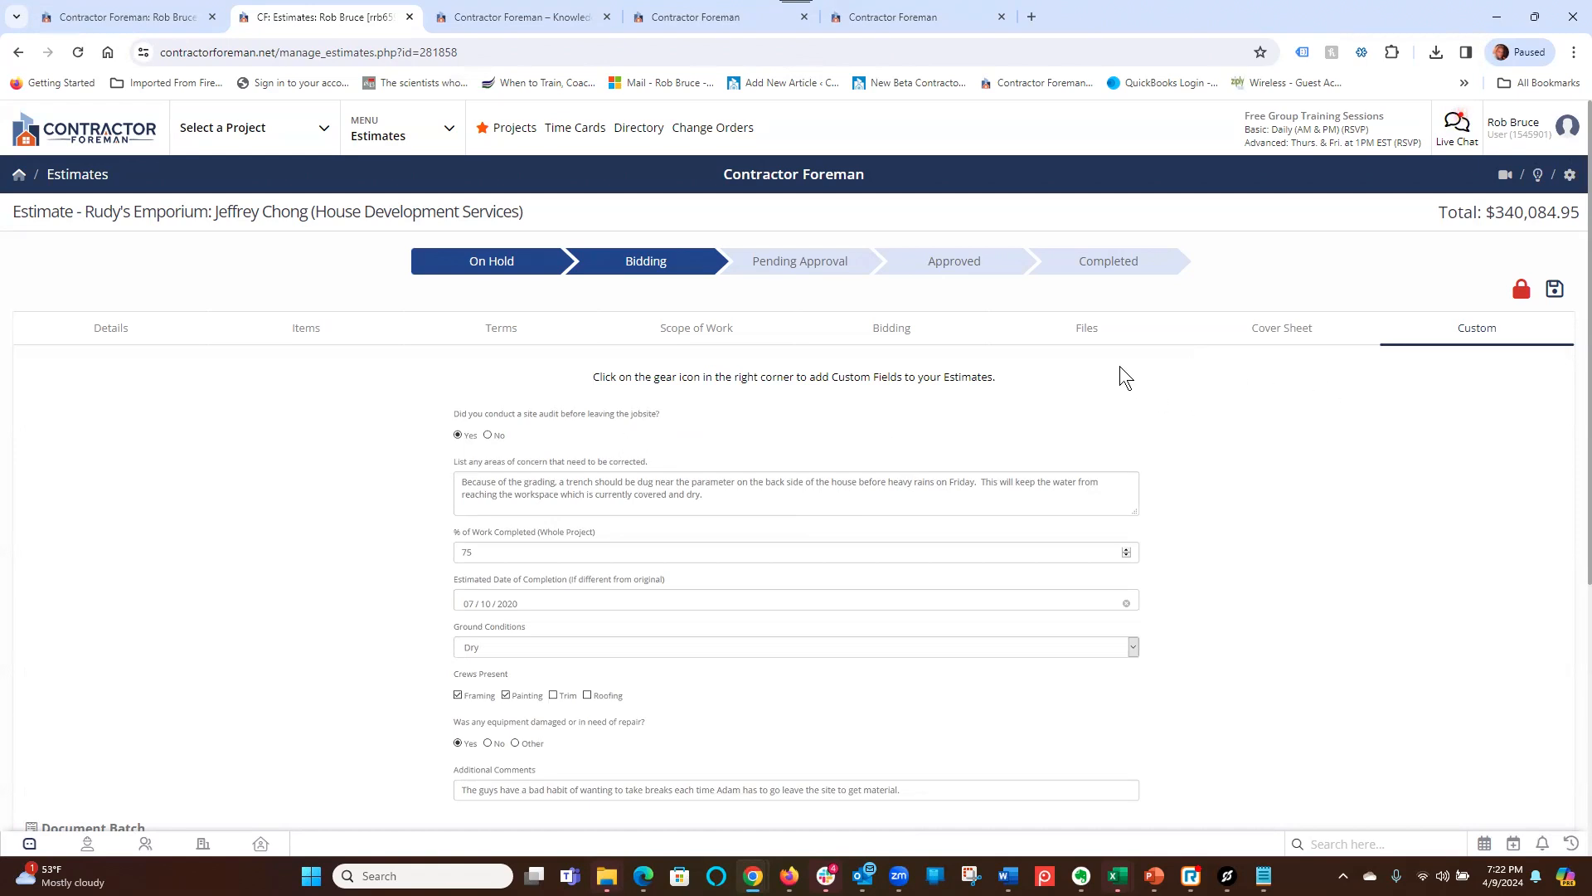
- Among the estimate's files, turn the audio attachment's PDF and Client Portal visibility on and back off
click(1091, 333)
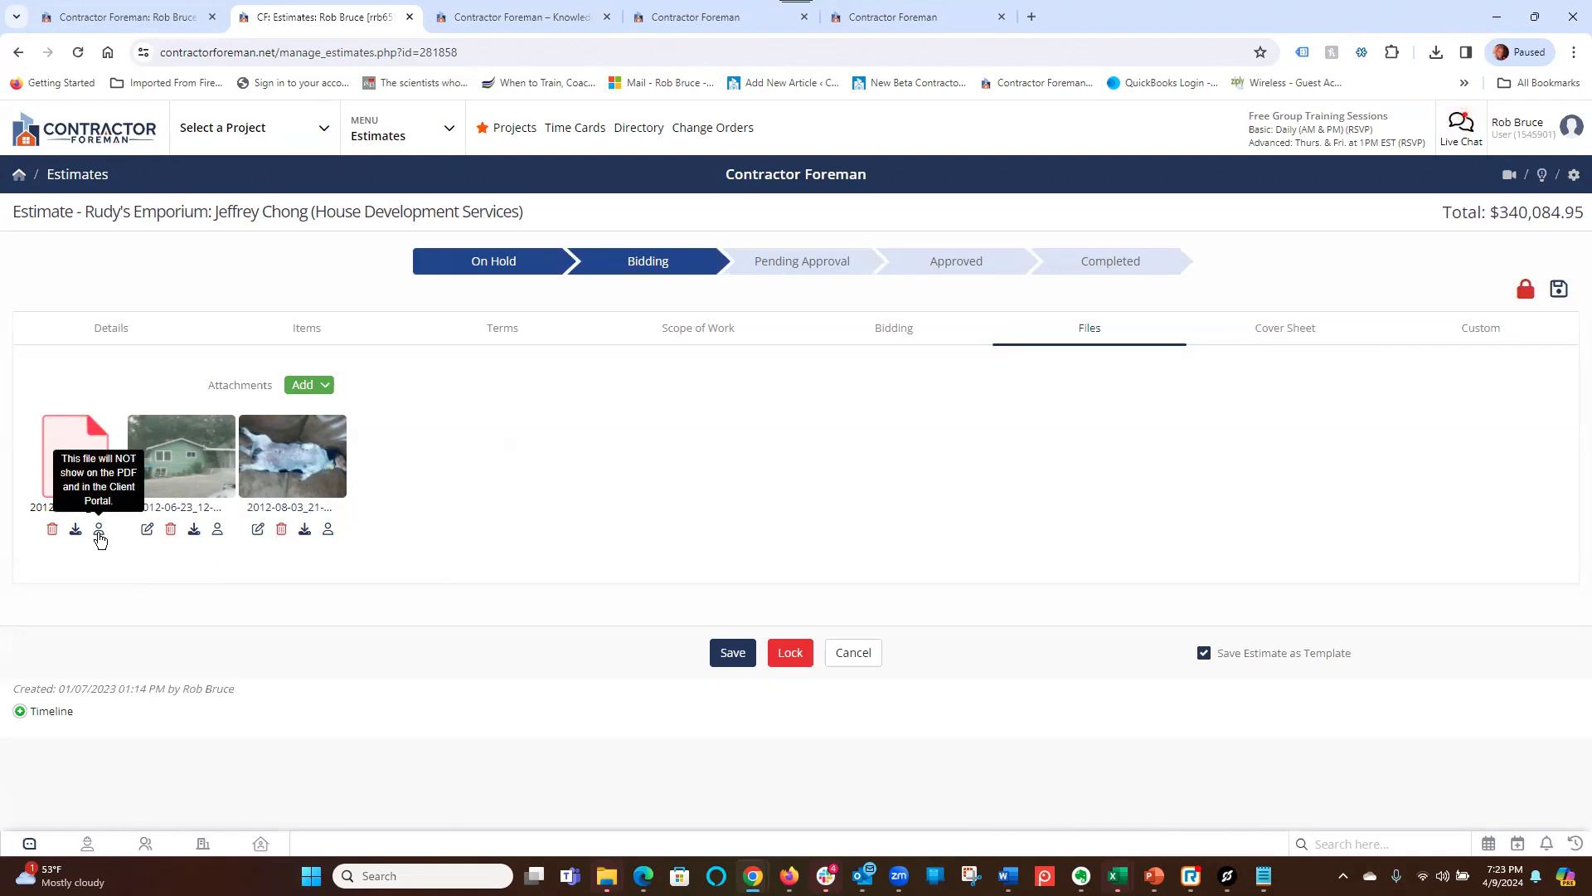
click(99, 534)
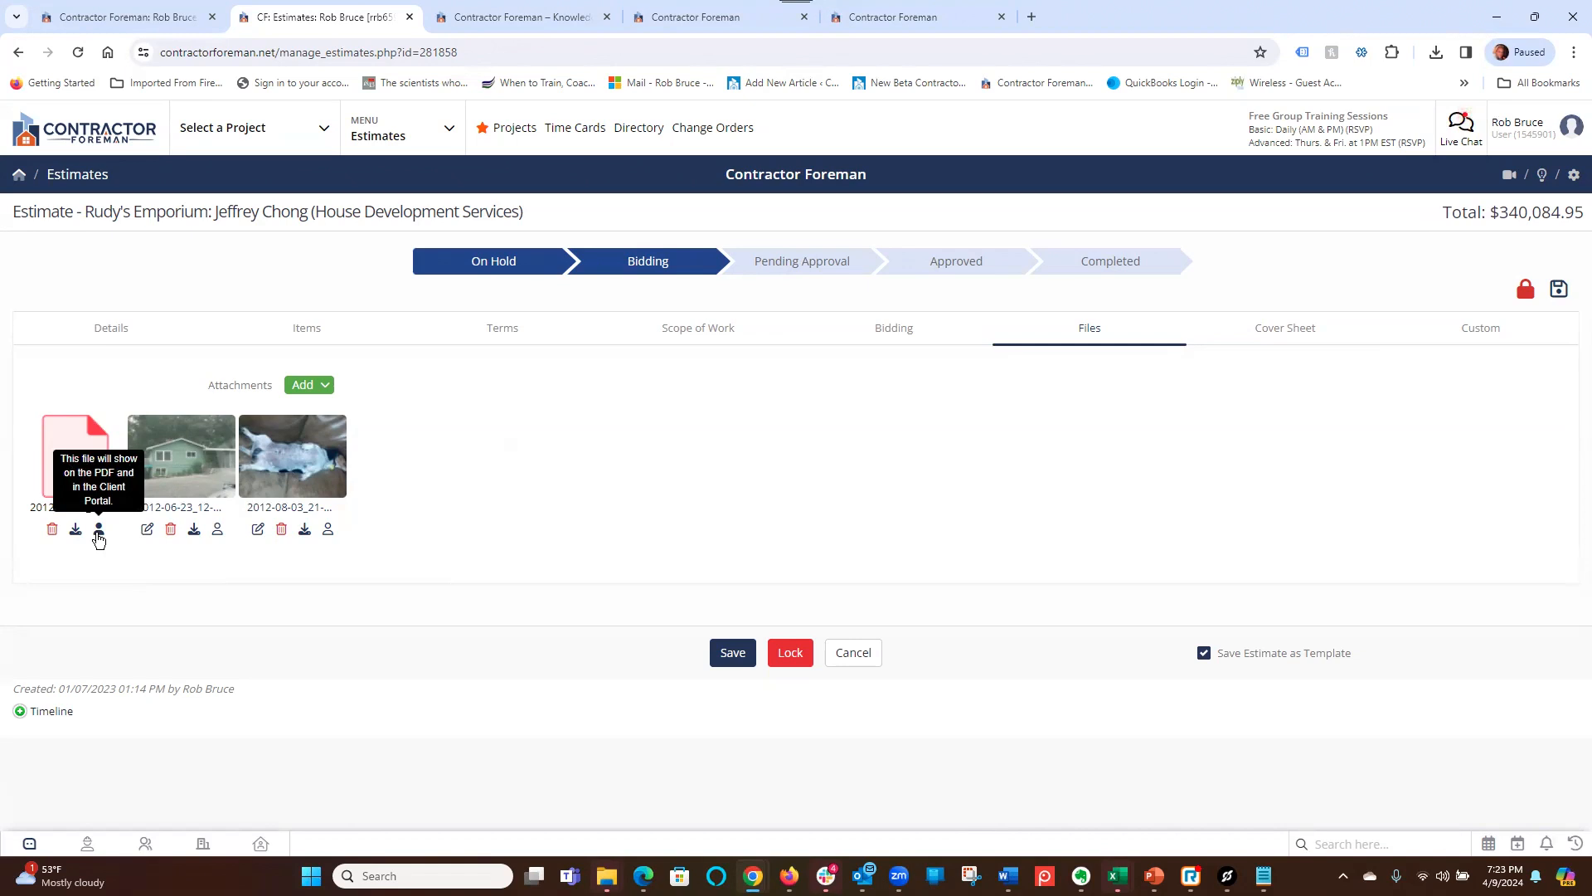
click(99, 538)
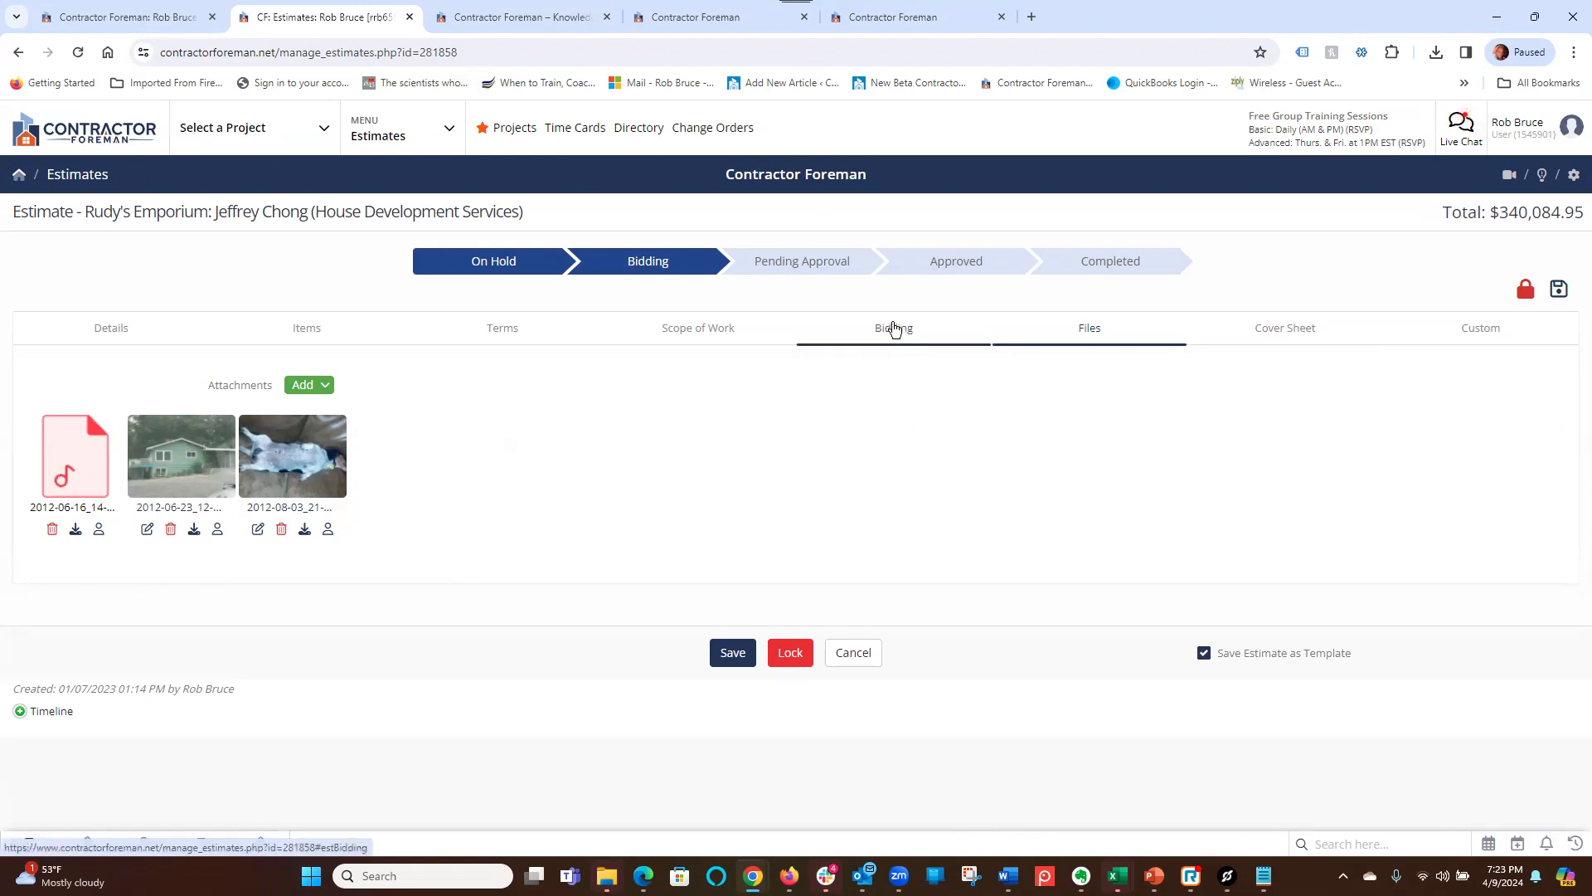
- Review the estimate's bid packages, and its scope of work summary and checklist items
click(893, 329)
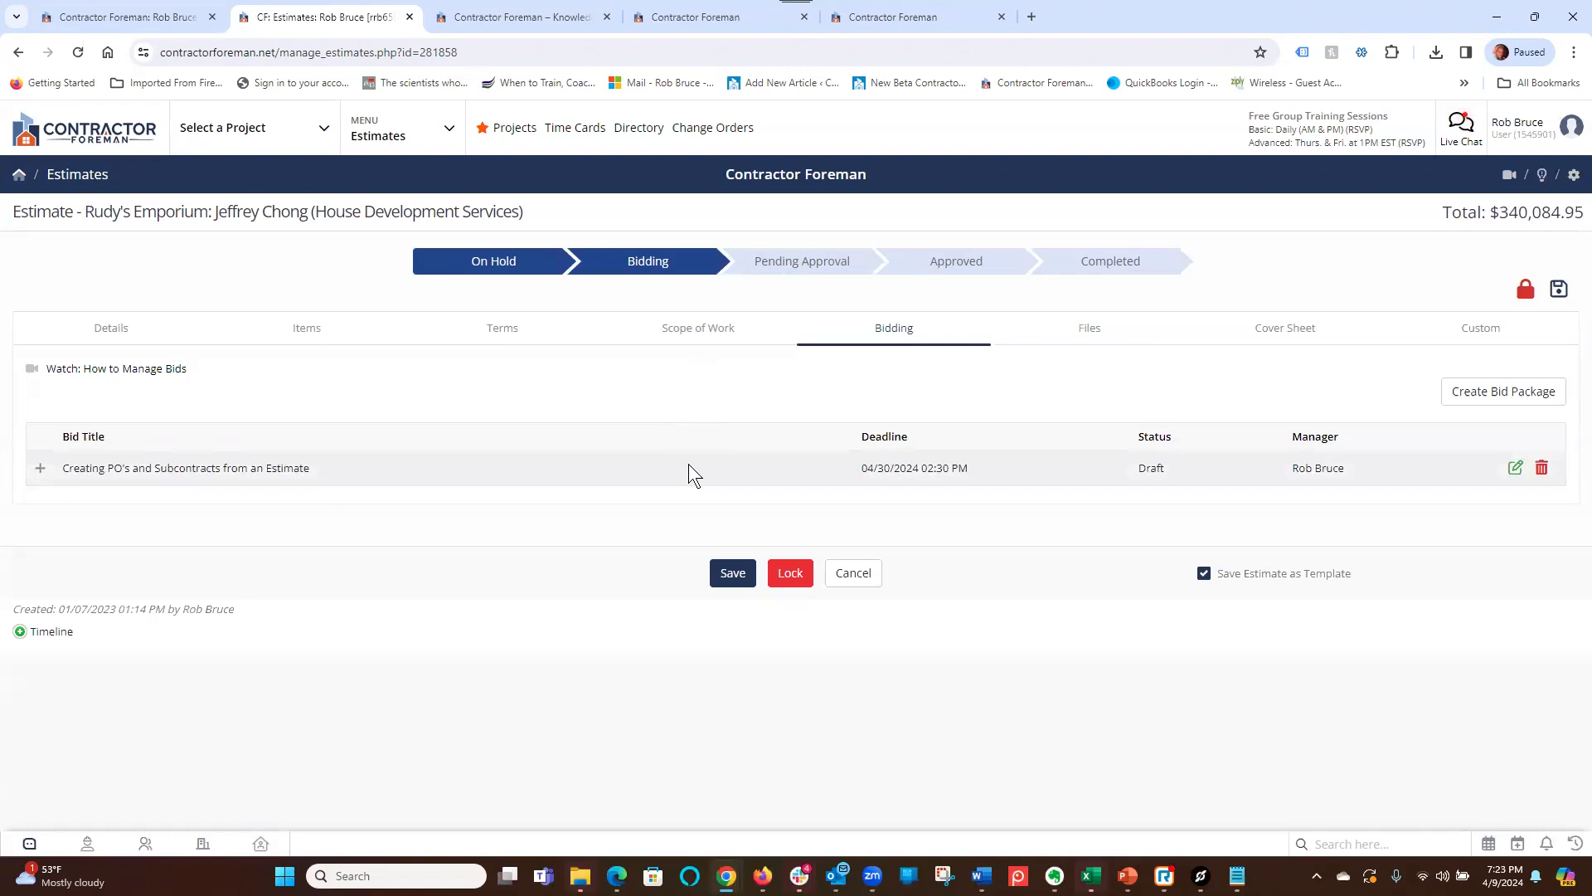
click(699, 328)
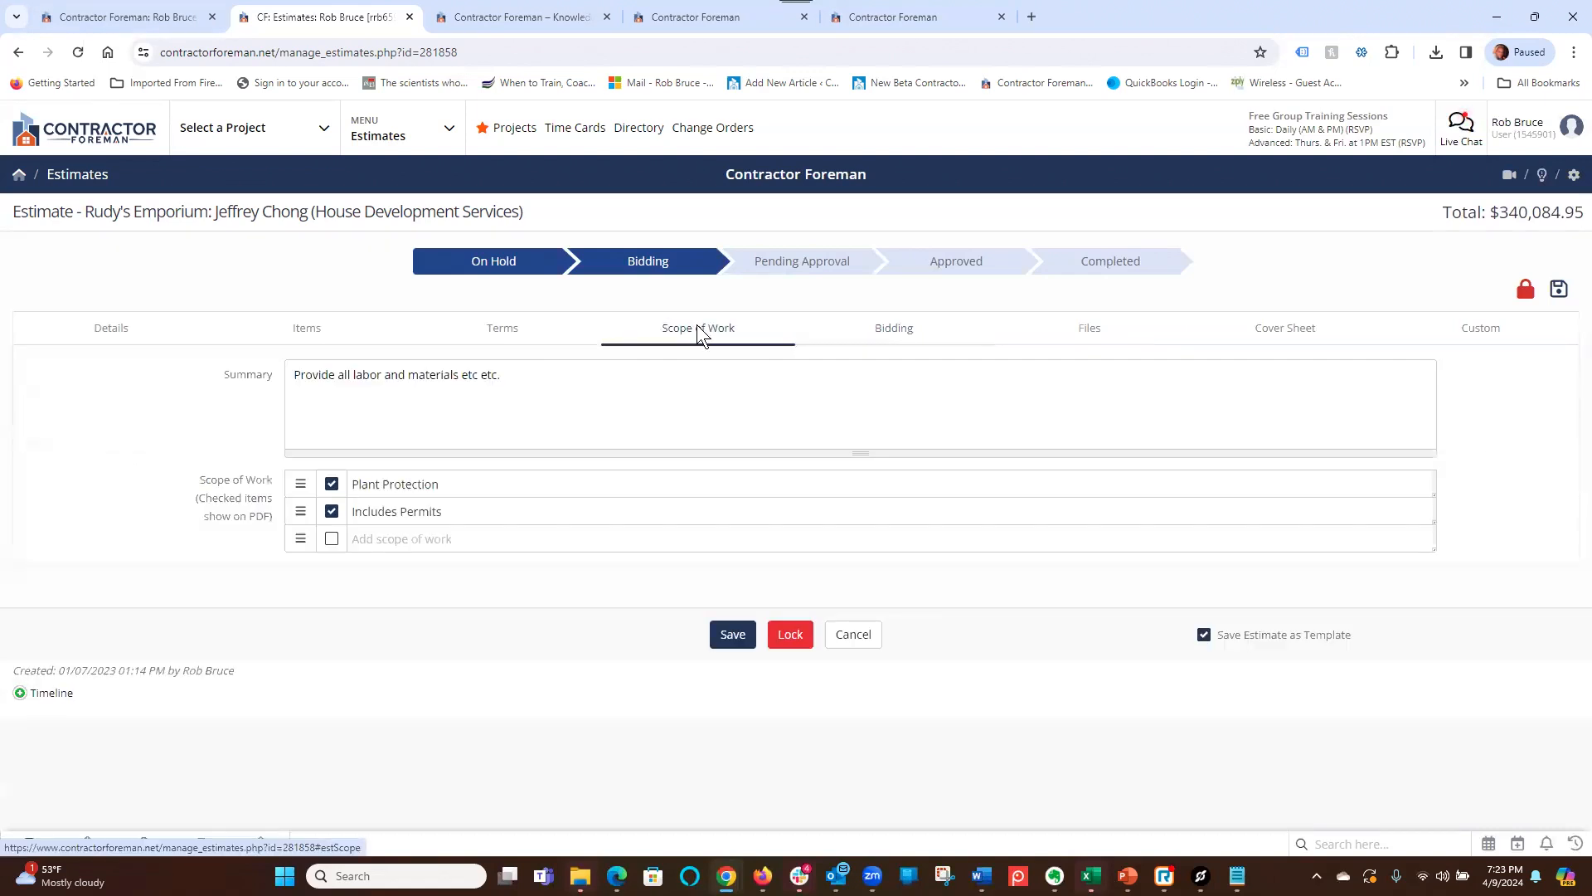
click(296, 374)
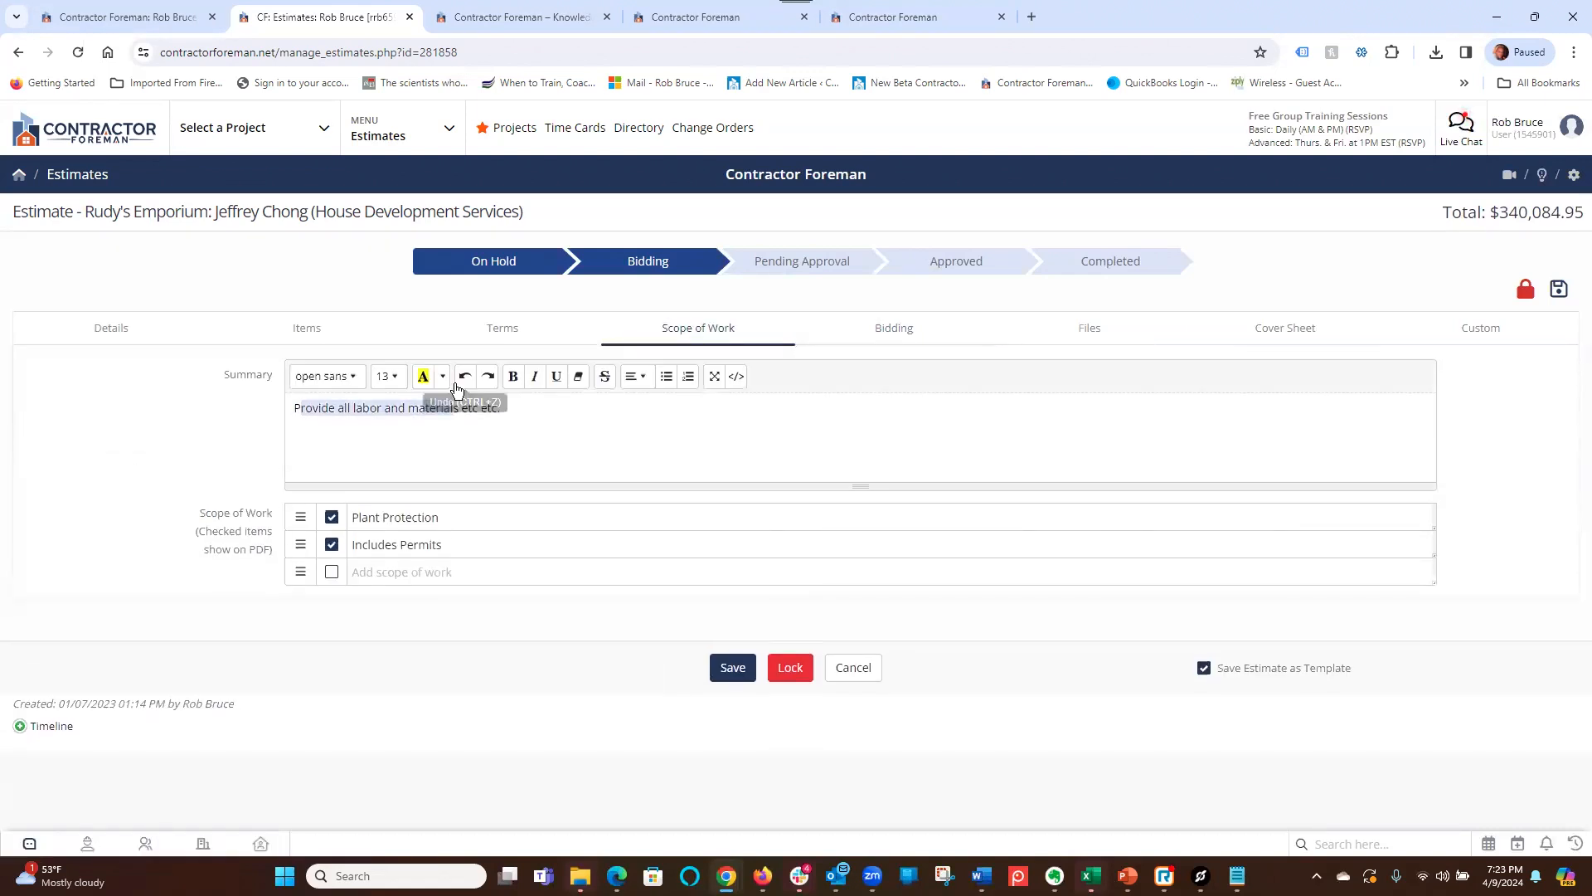
click(320, 455)
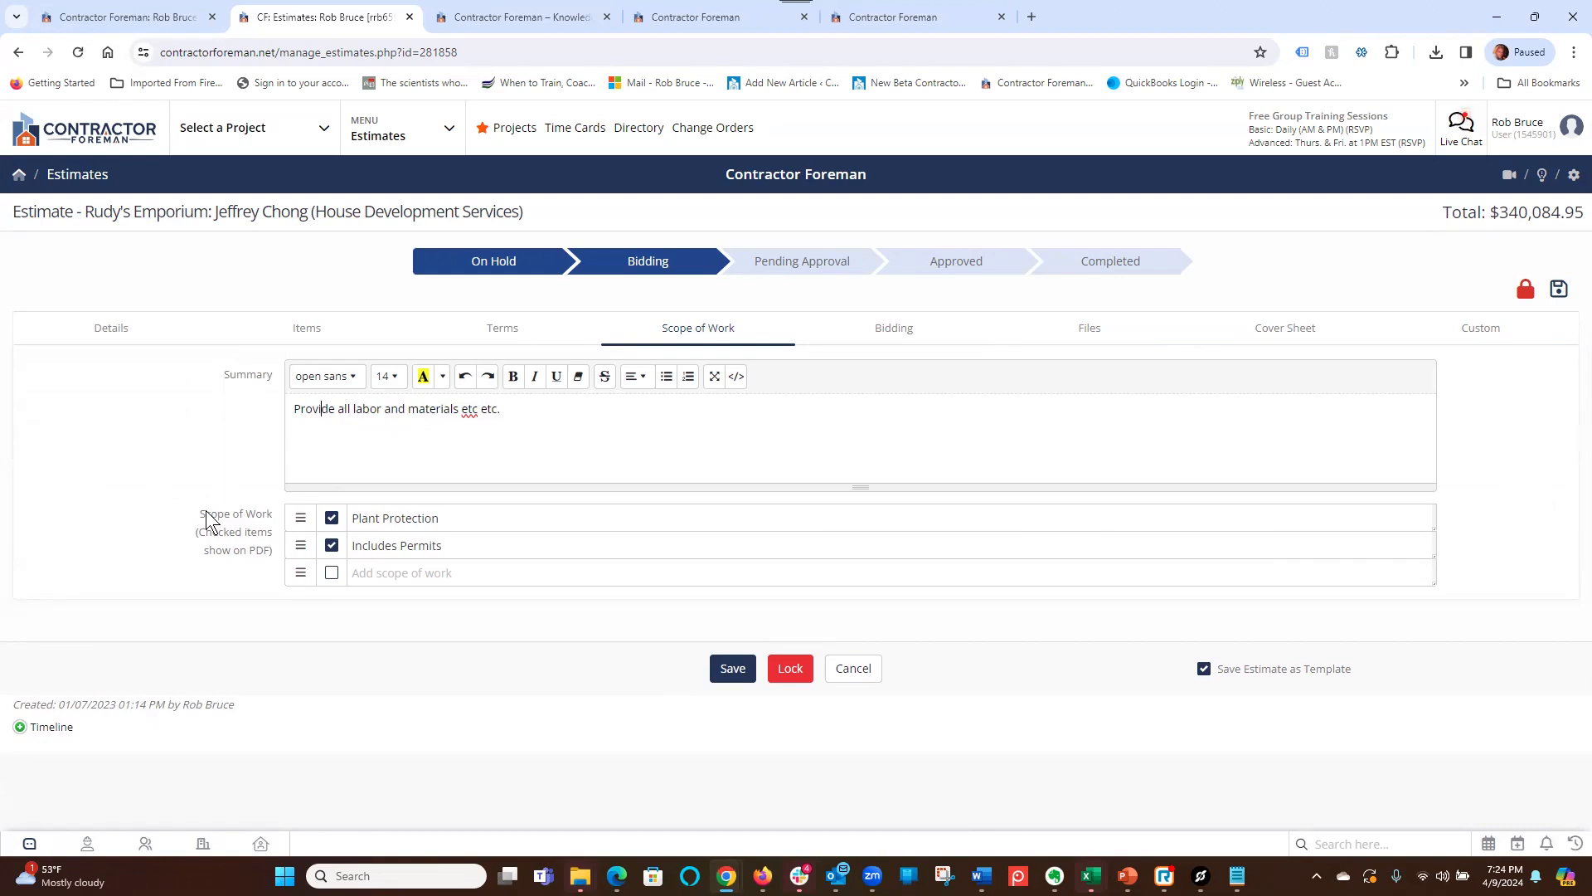
drag(208, 529, 253, 522)
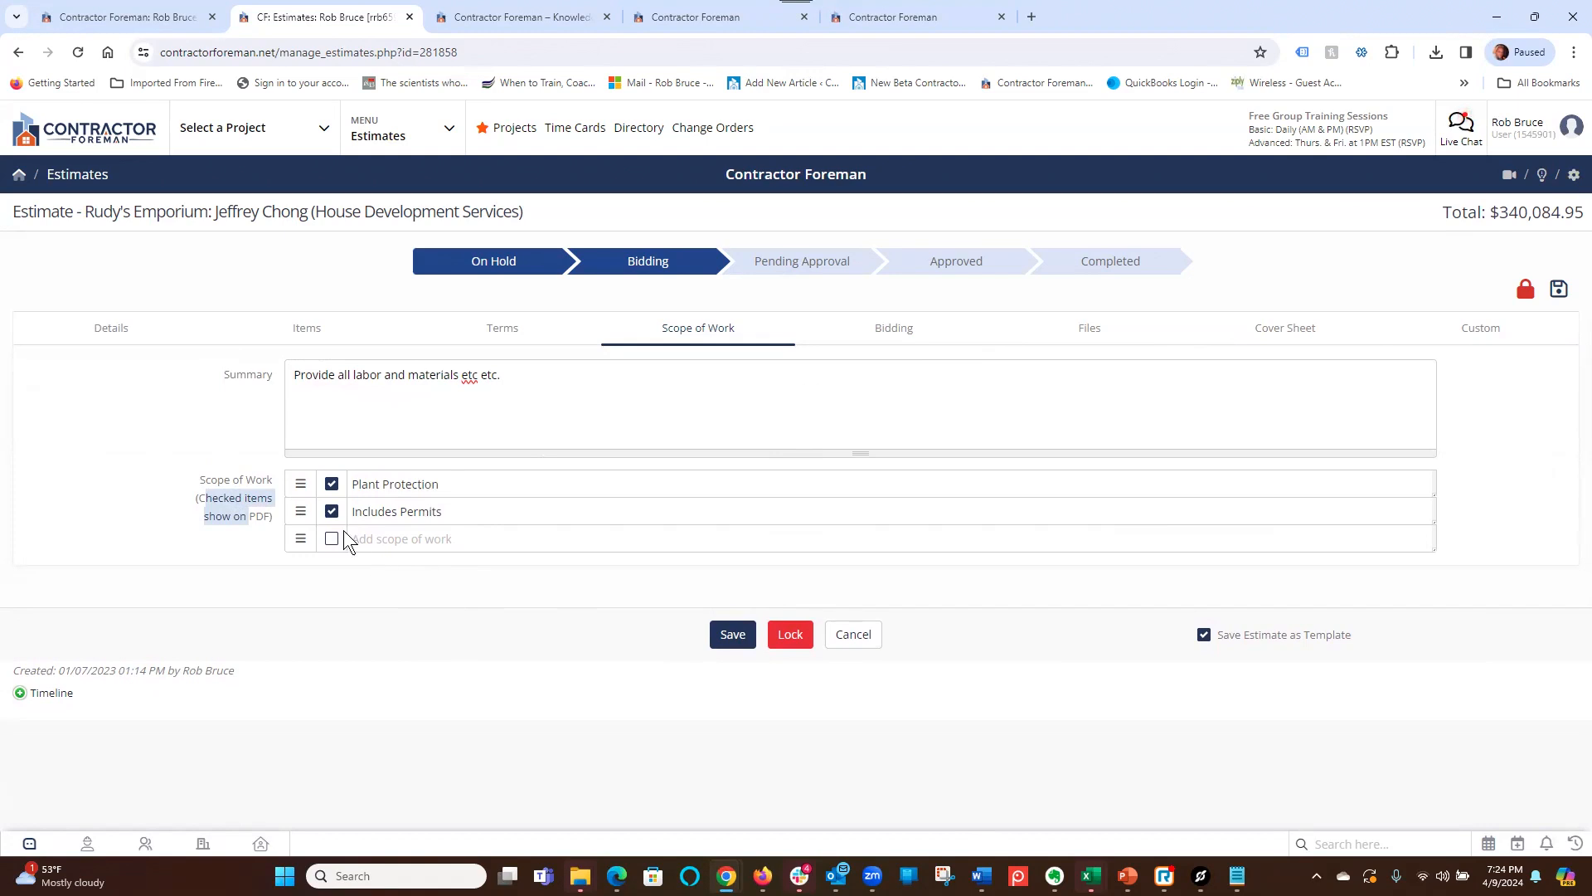
- Uncheck the Includes Permits item in the scope of work and check it again
click(332, 511)
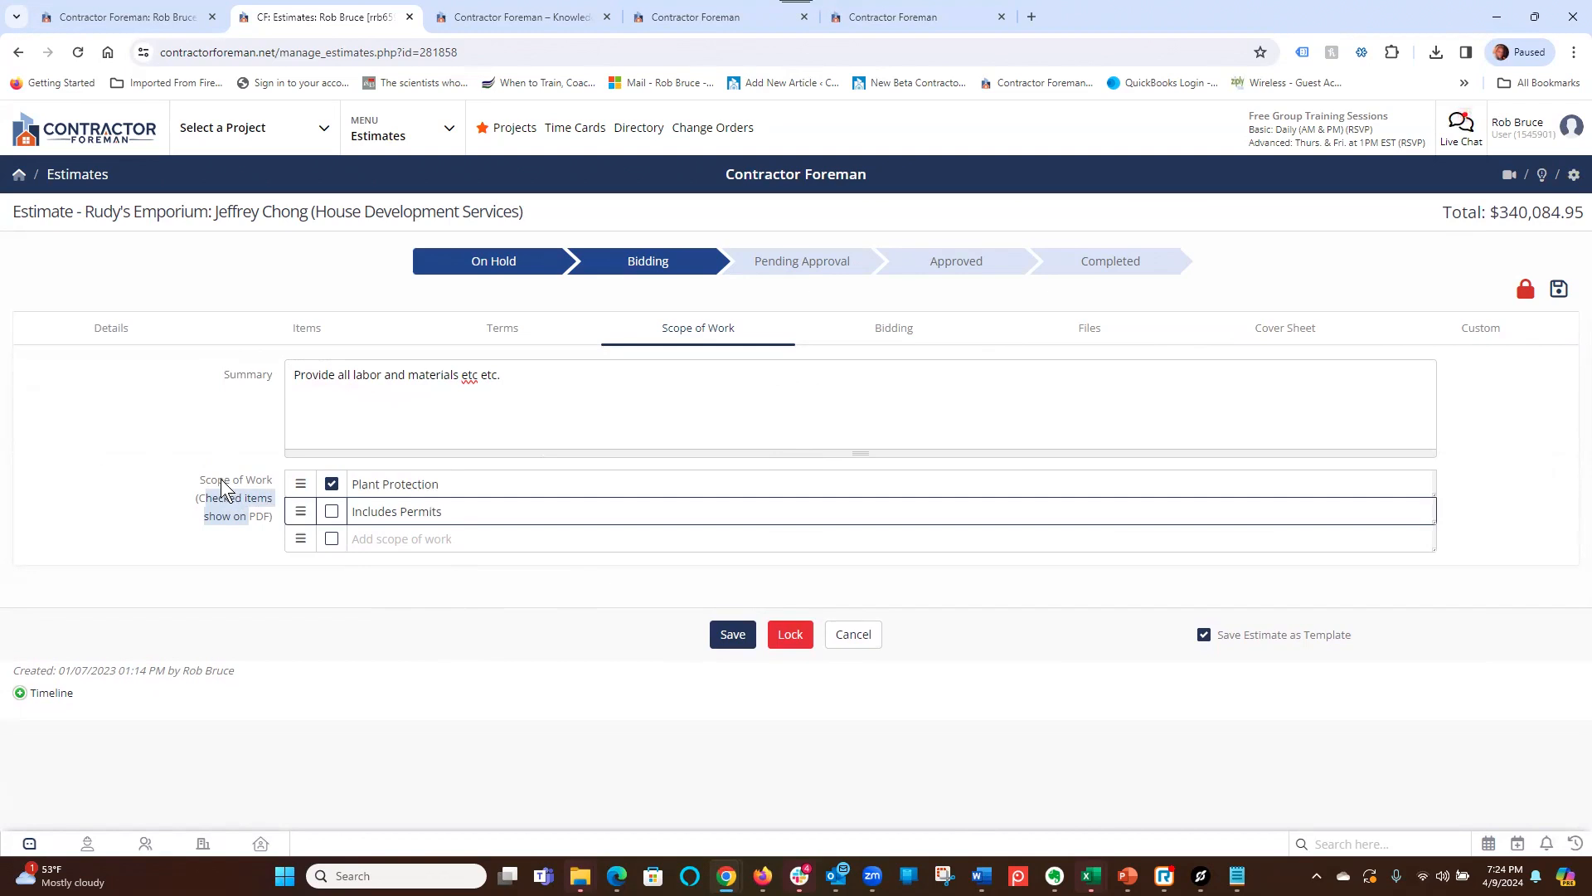
click(331, 512)
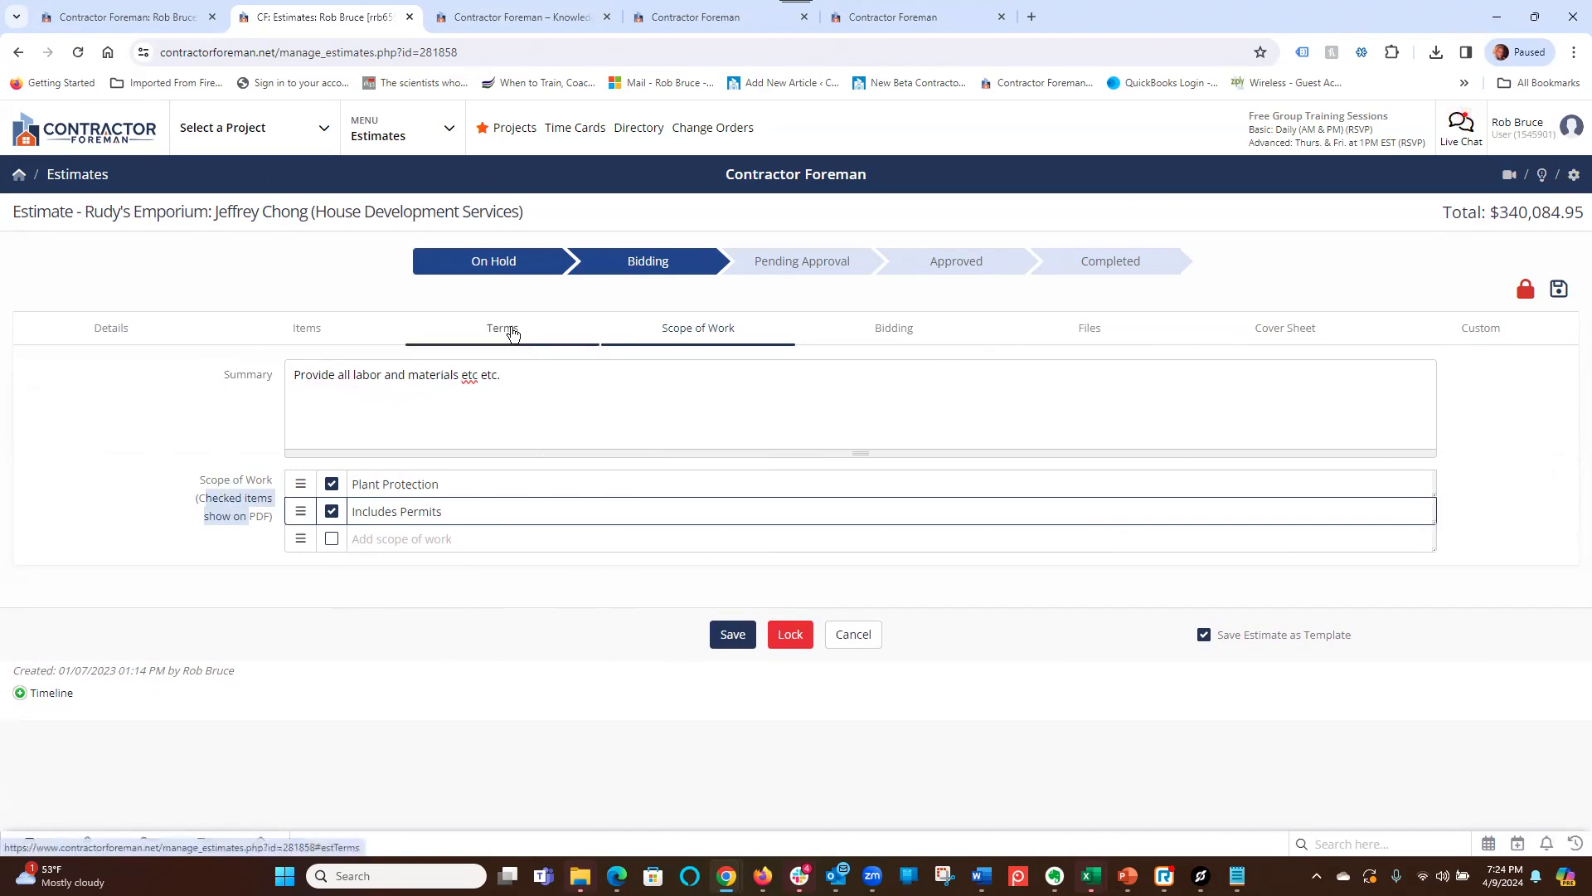
- In the estimate's terms, switch the Terms and Conditions choice to Default, to Custom, and back to Both
click(512, 331)
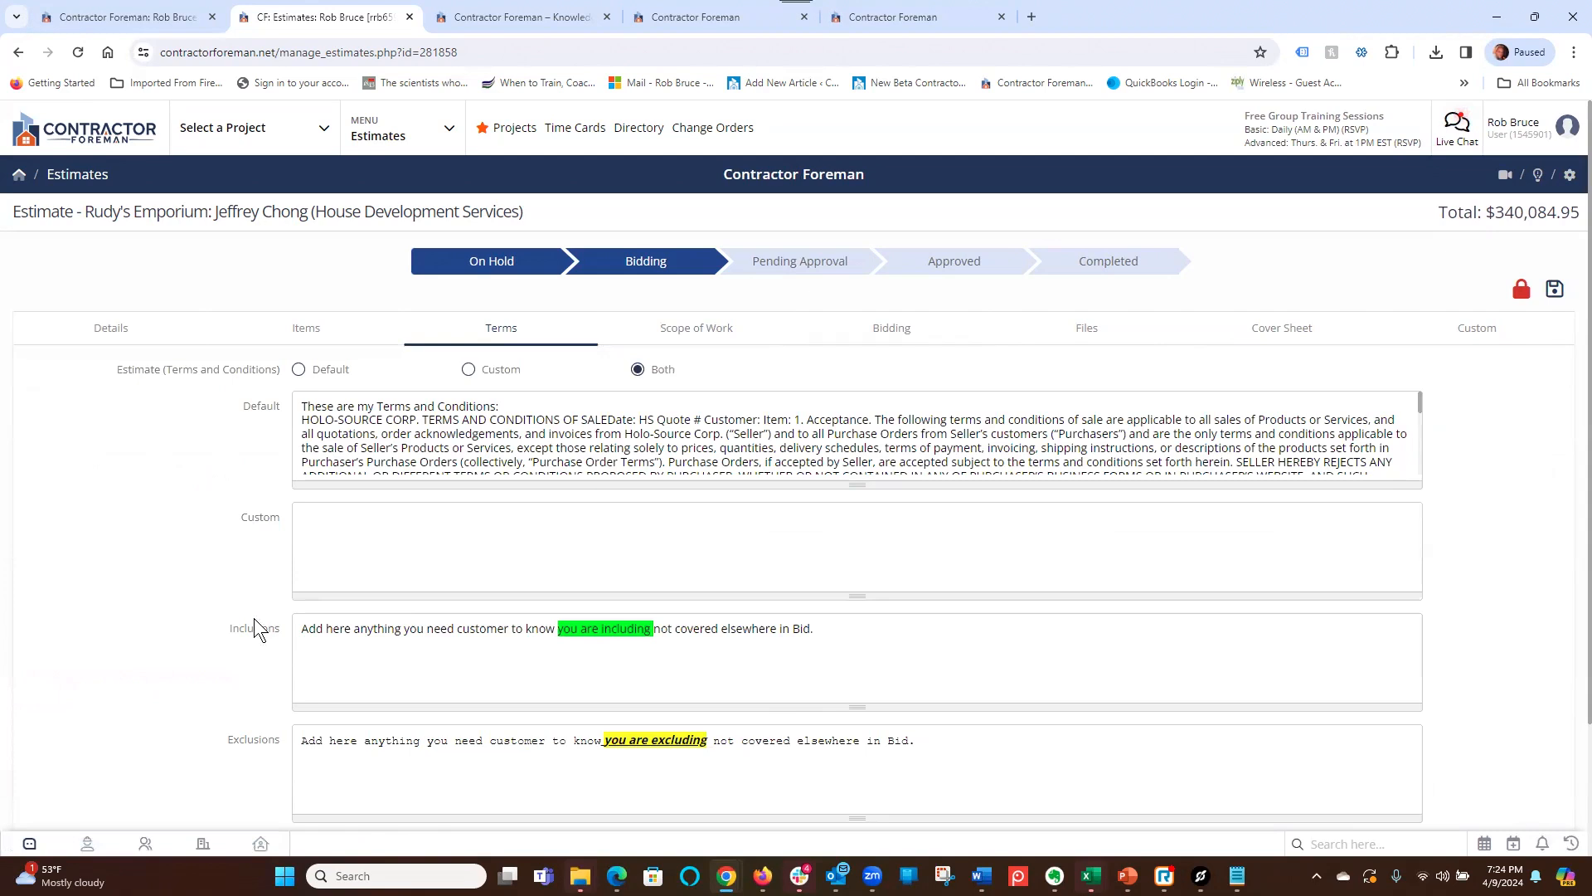
click(298, 370)
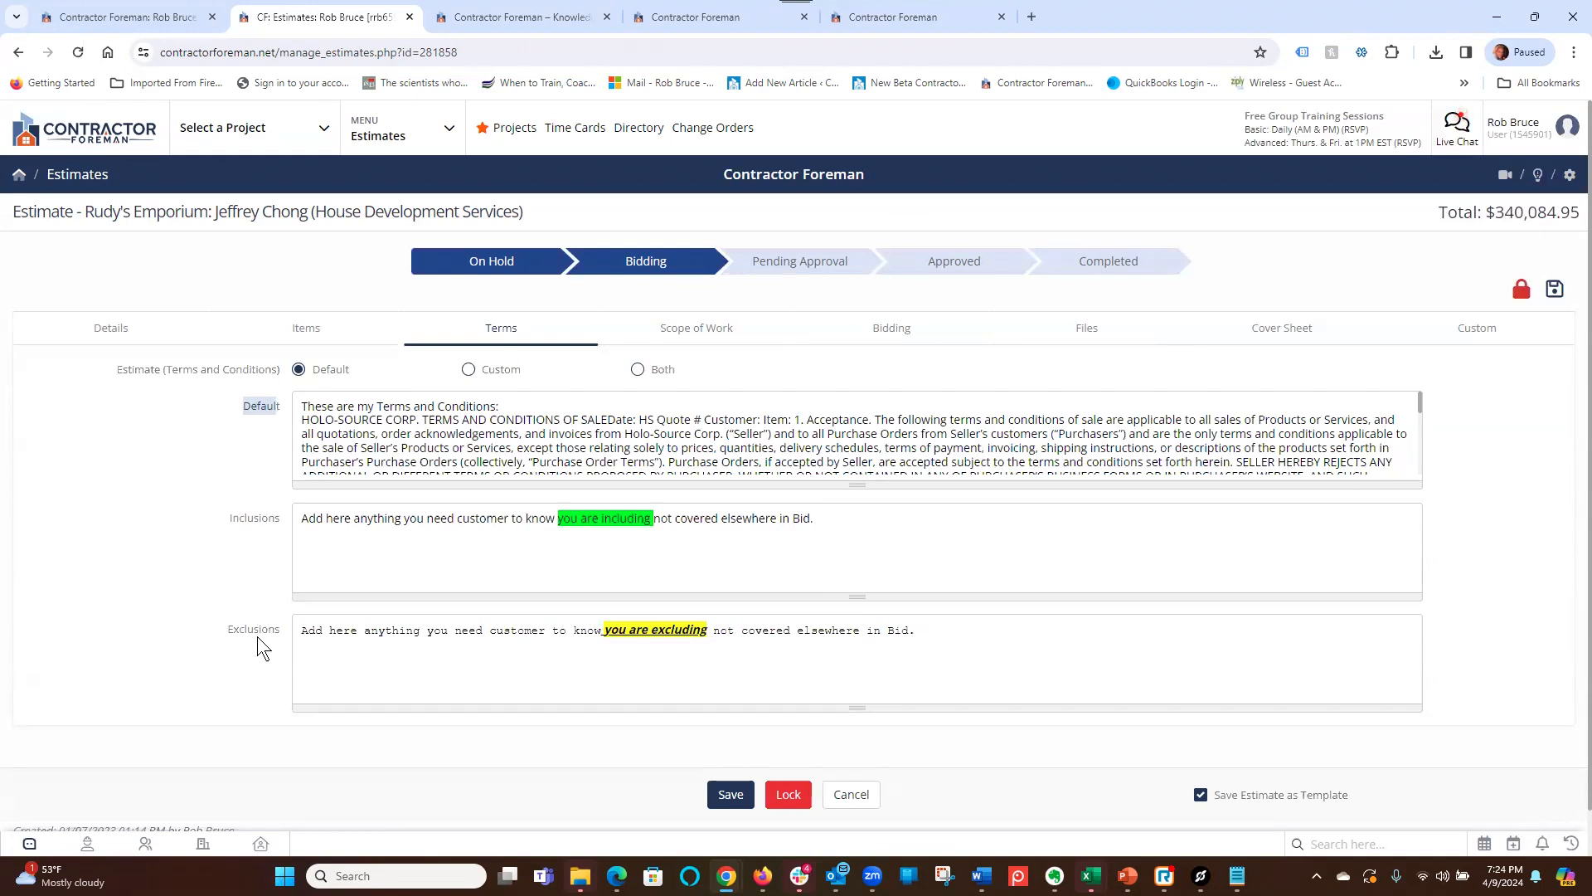
click(468, 370)
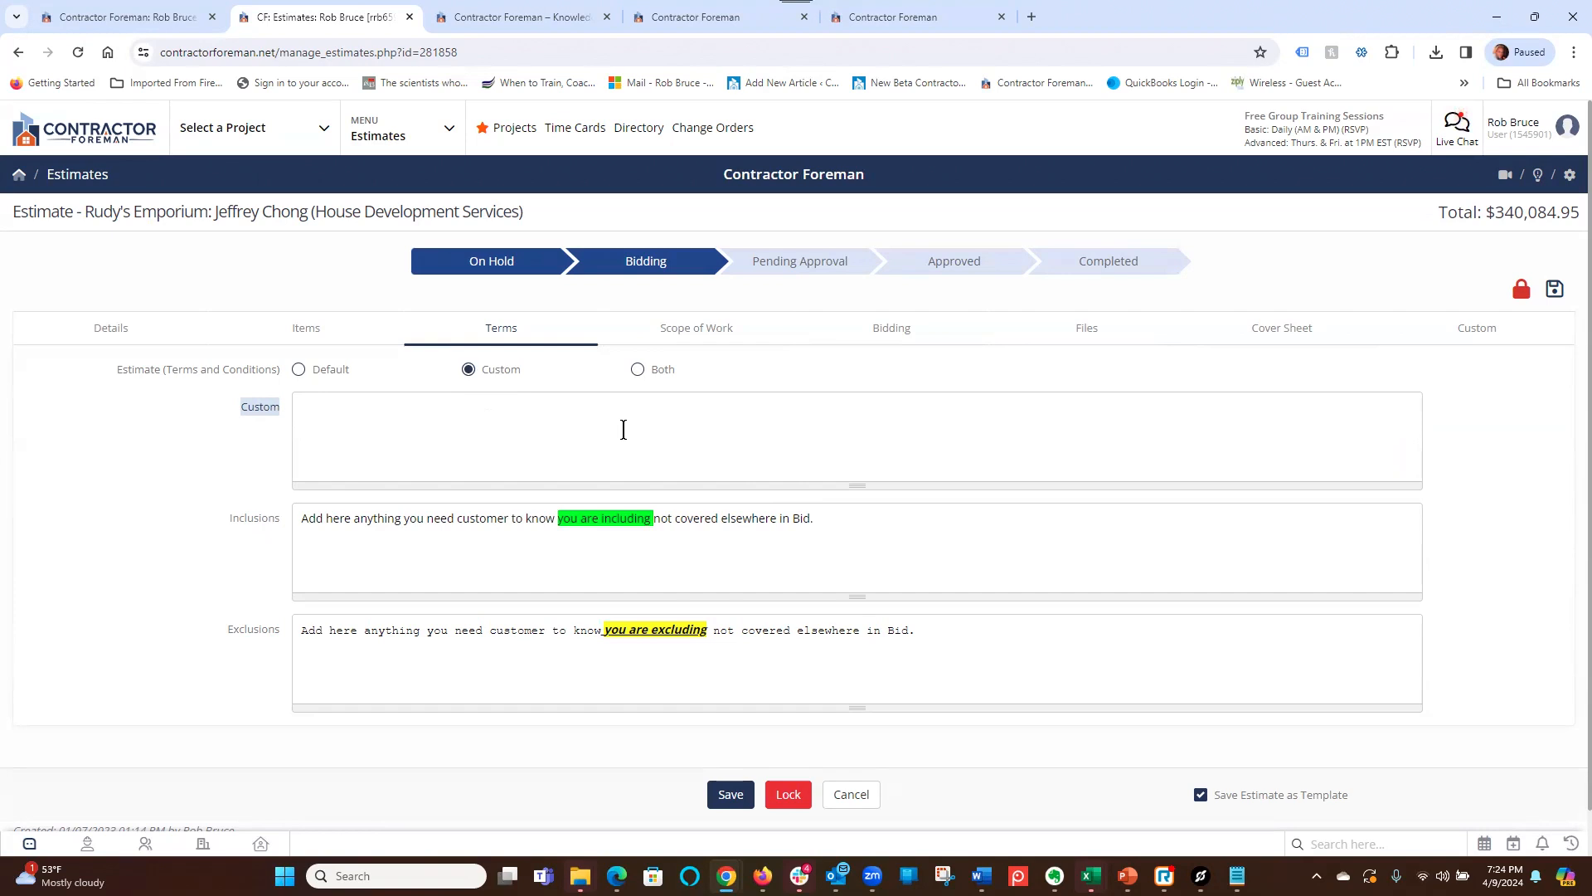
click(637, 369)
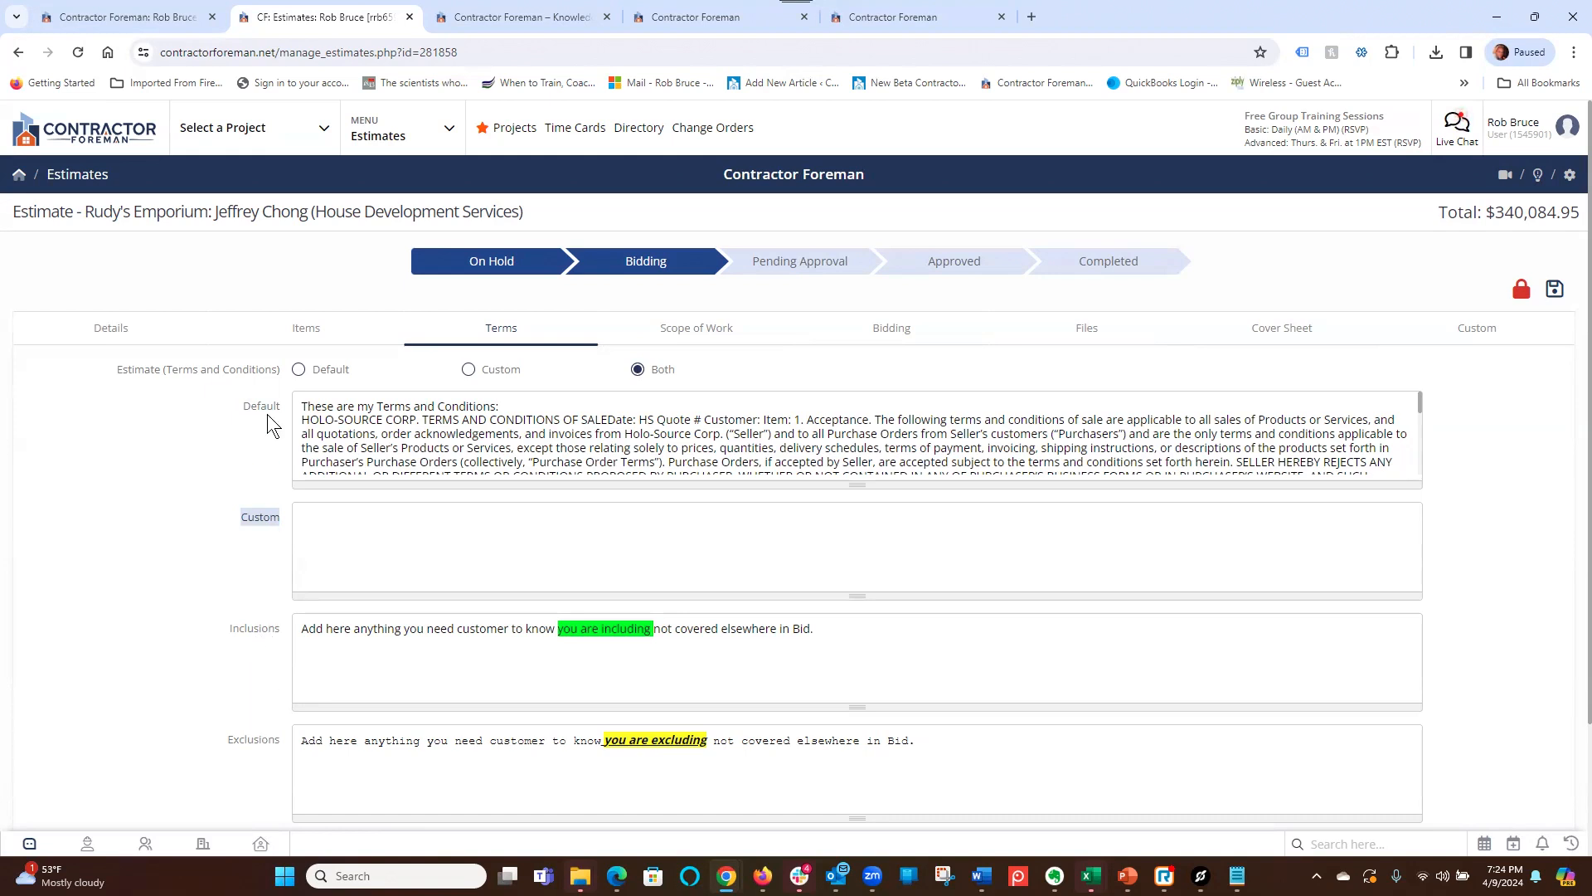
- From the estimate's items, preview an import of the 16-Division Estimate Template Example and Wilder Project templates, and close it without importing
click(309, 328)
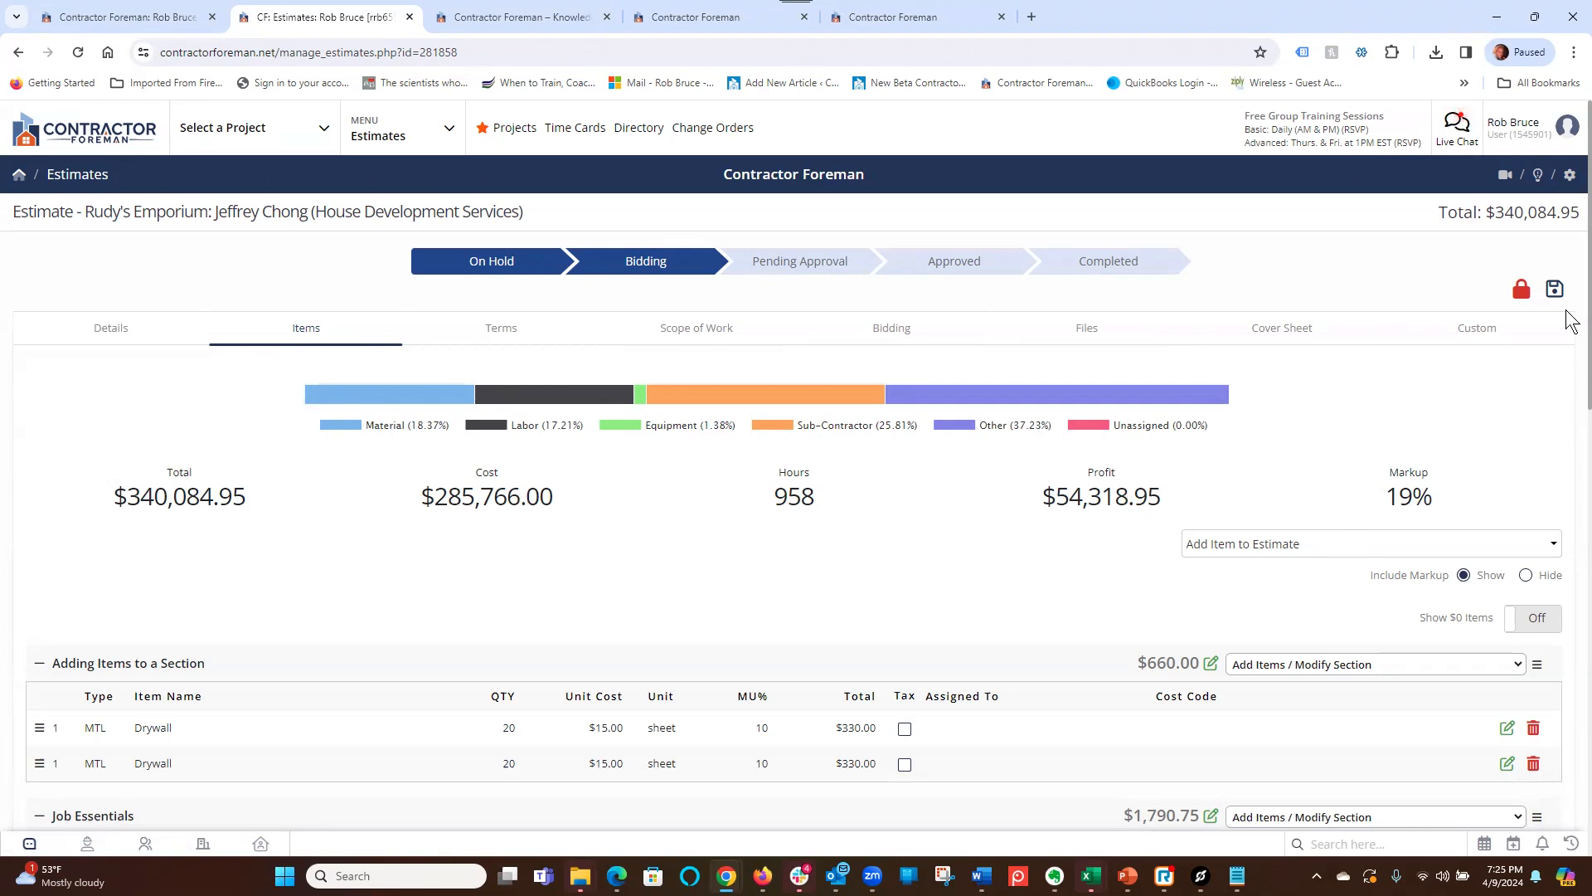
scroll(1569, 320, down, 2)
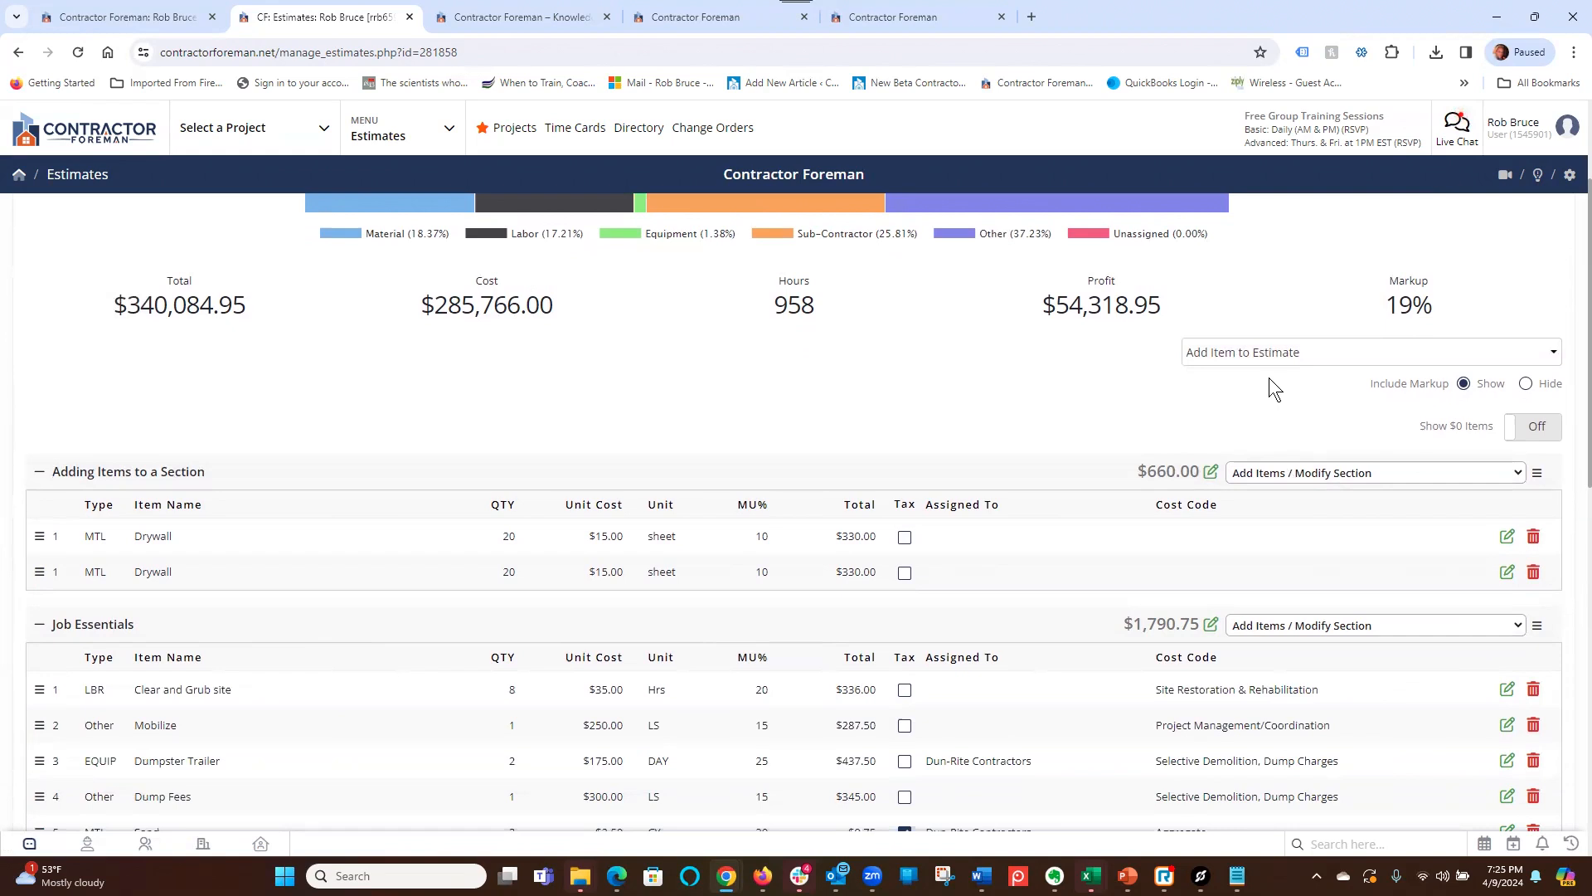
click(1247, 350)
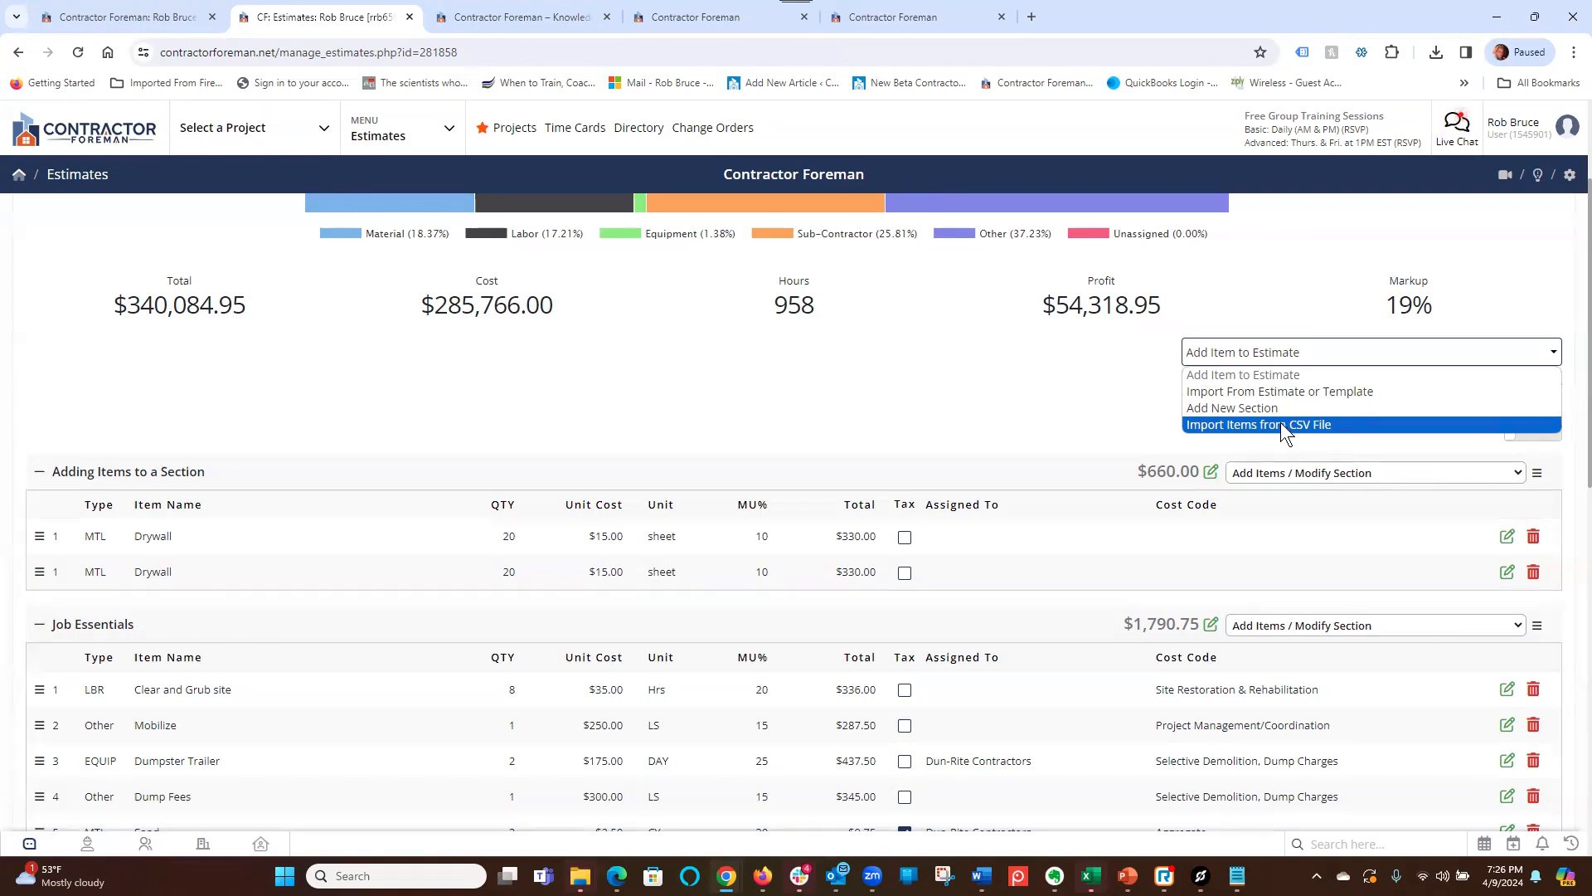
click(1238, 392)
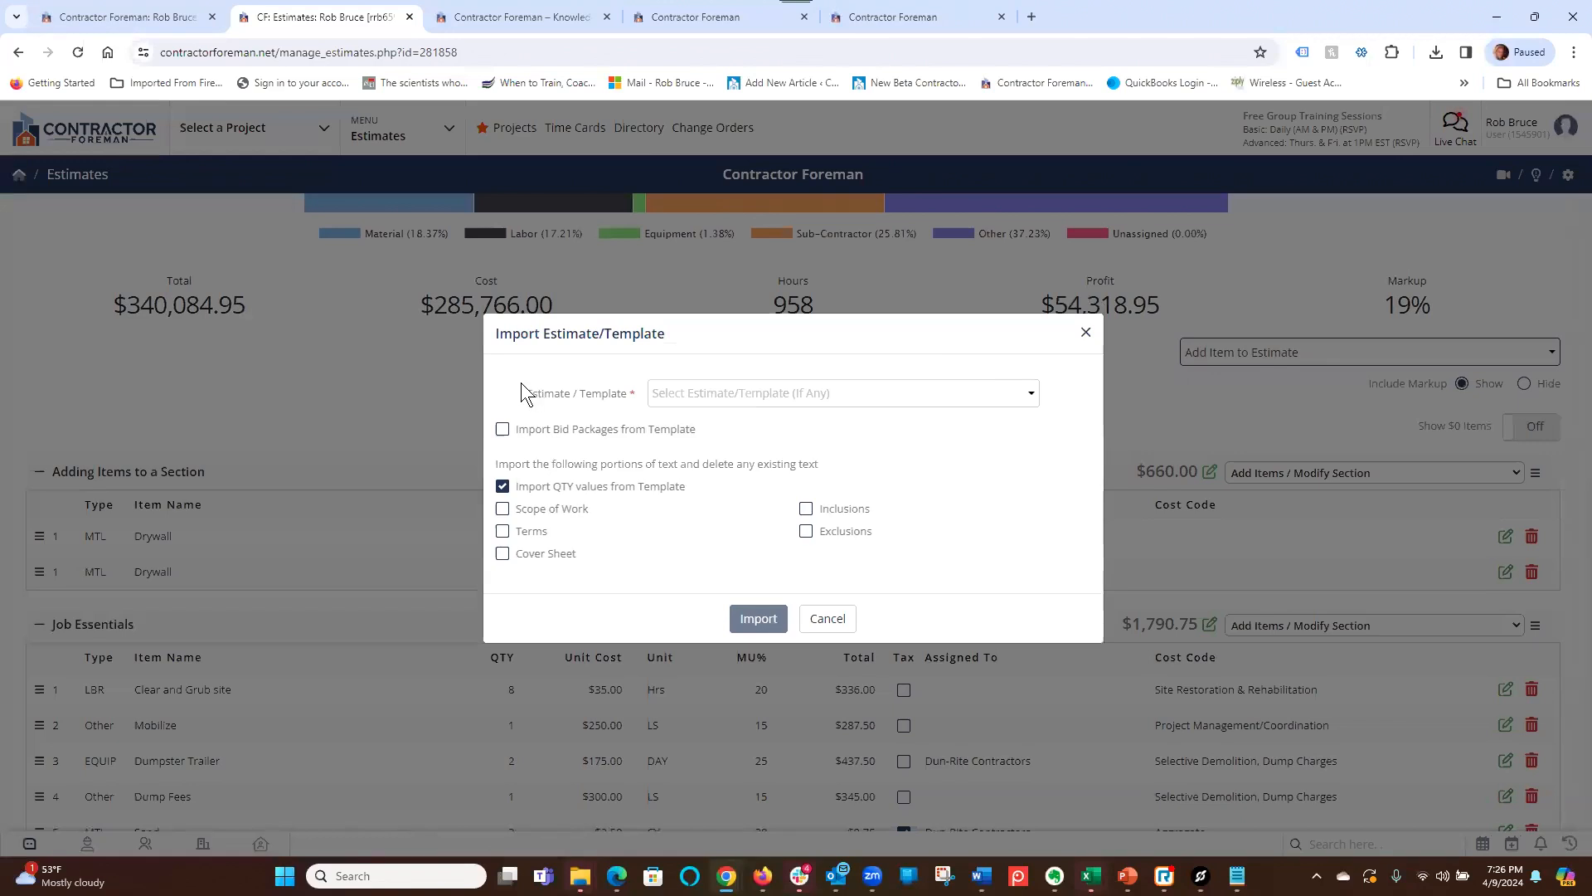
click(737, 402)
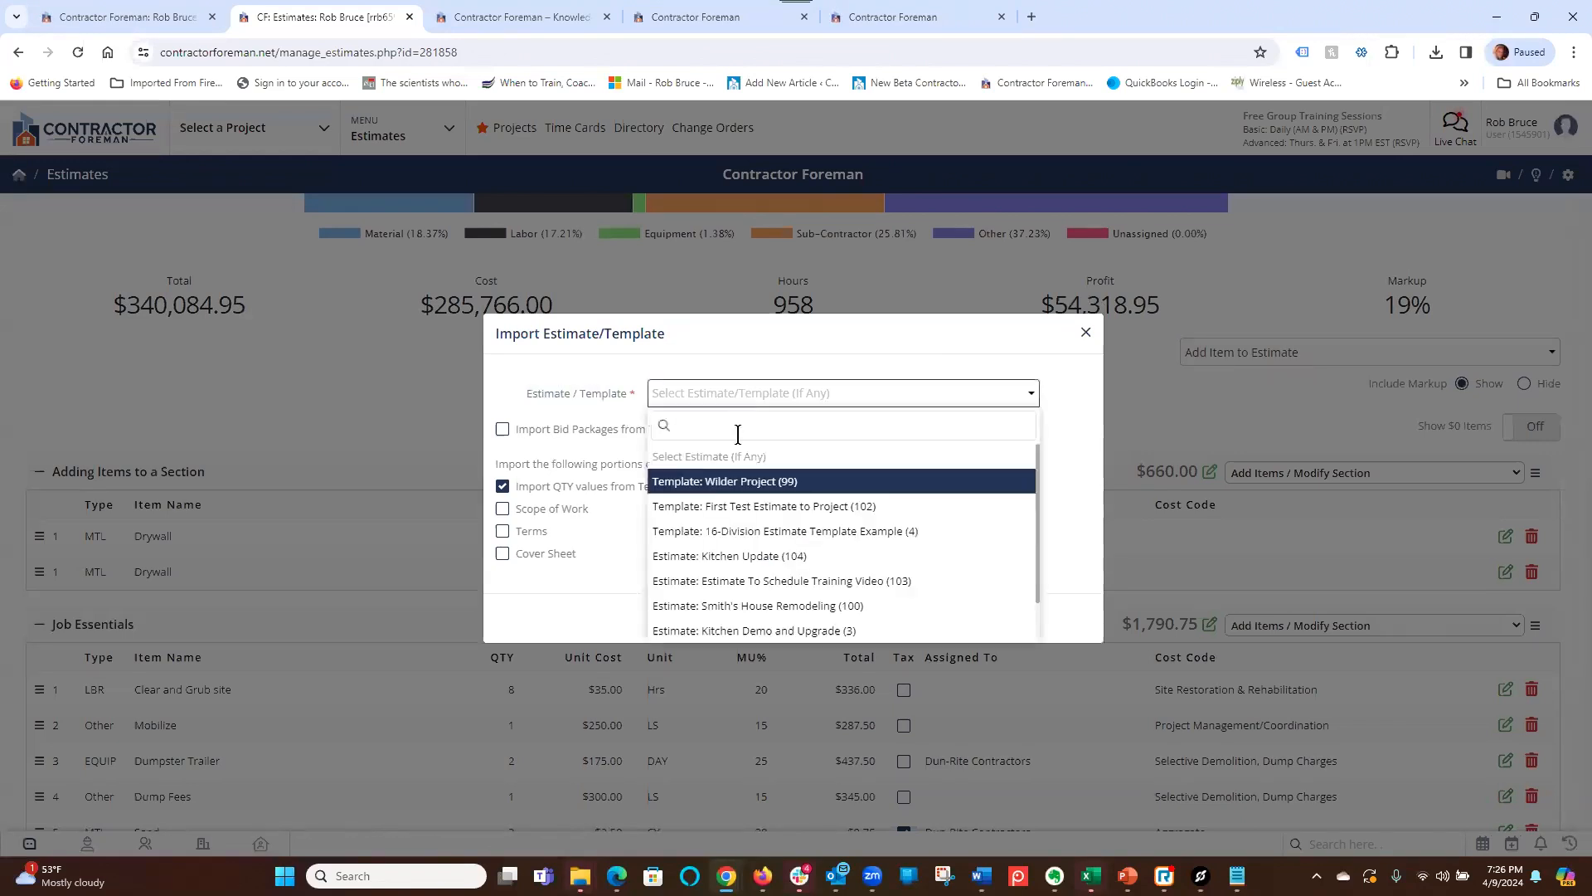
click(737, 533)
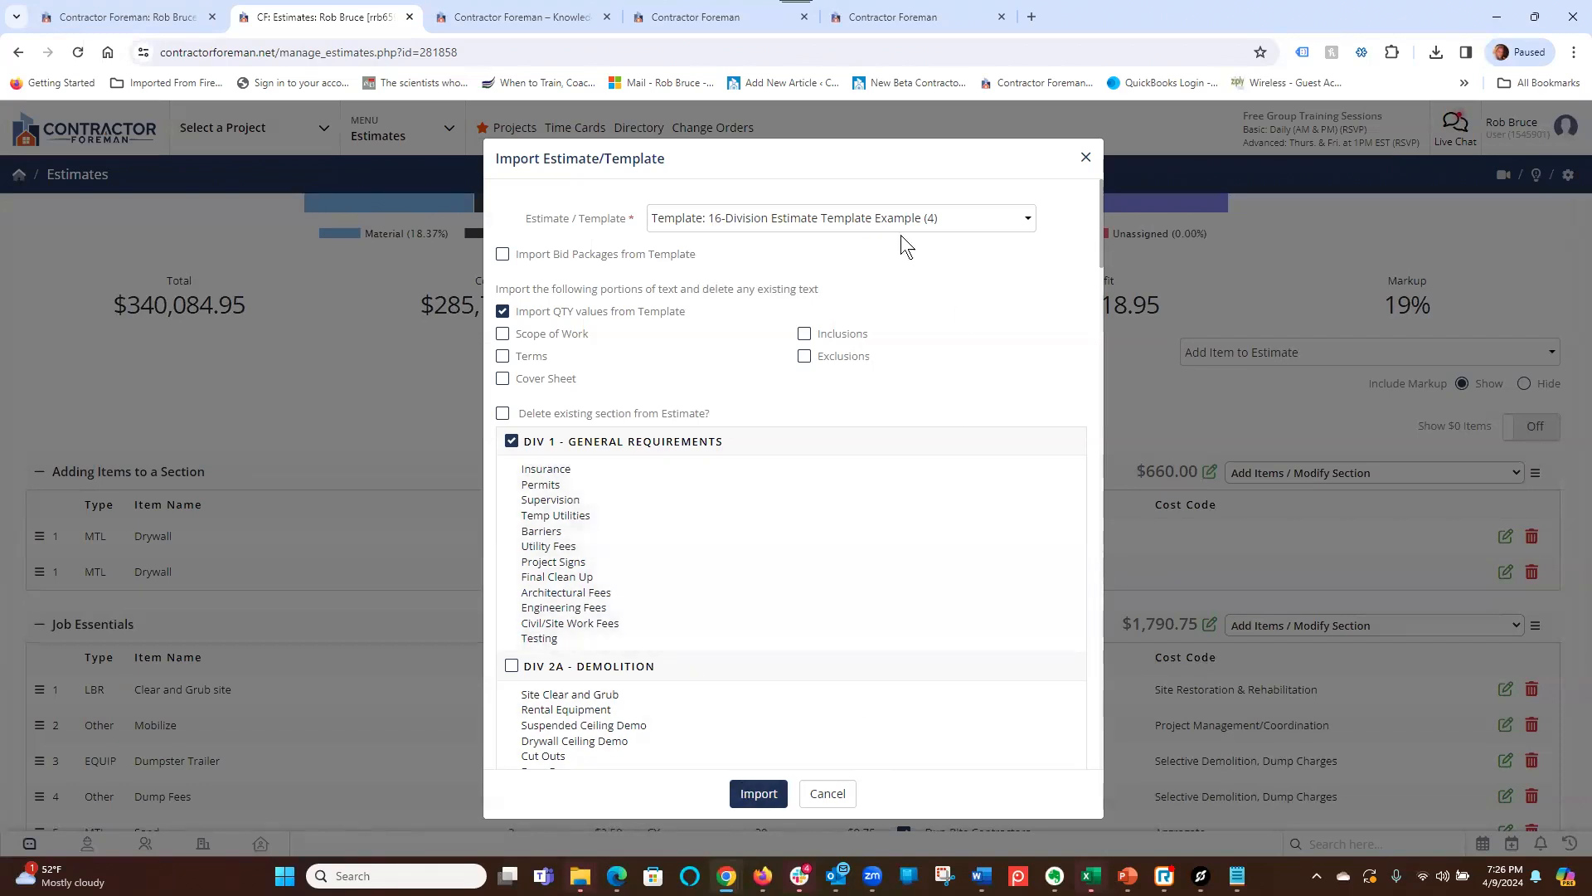
click(881, 218)
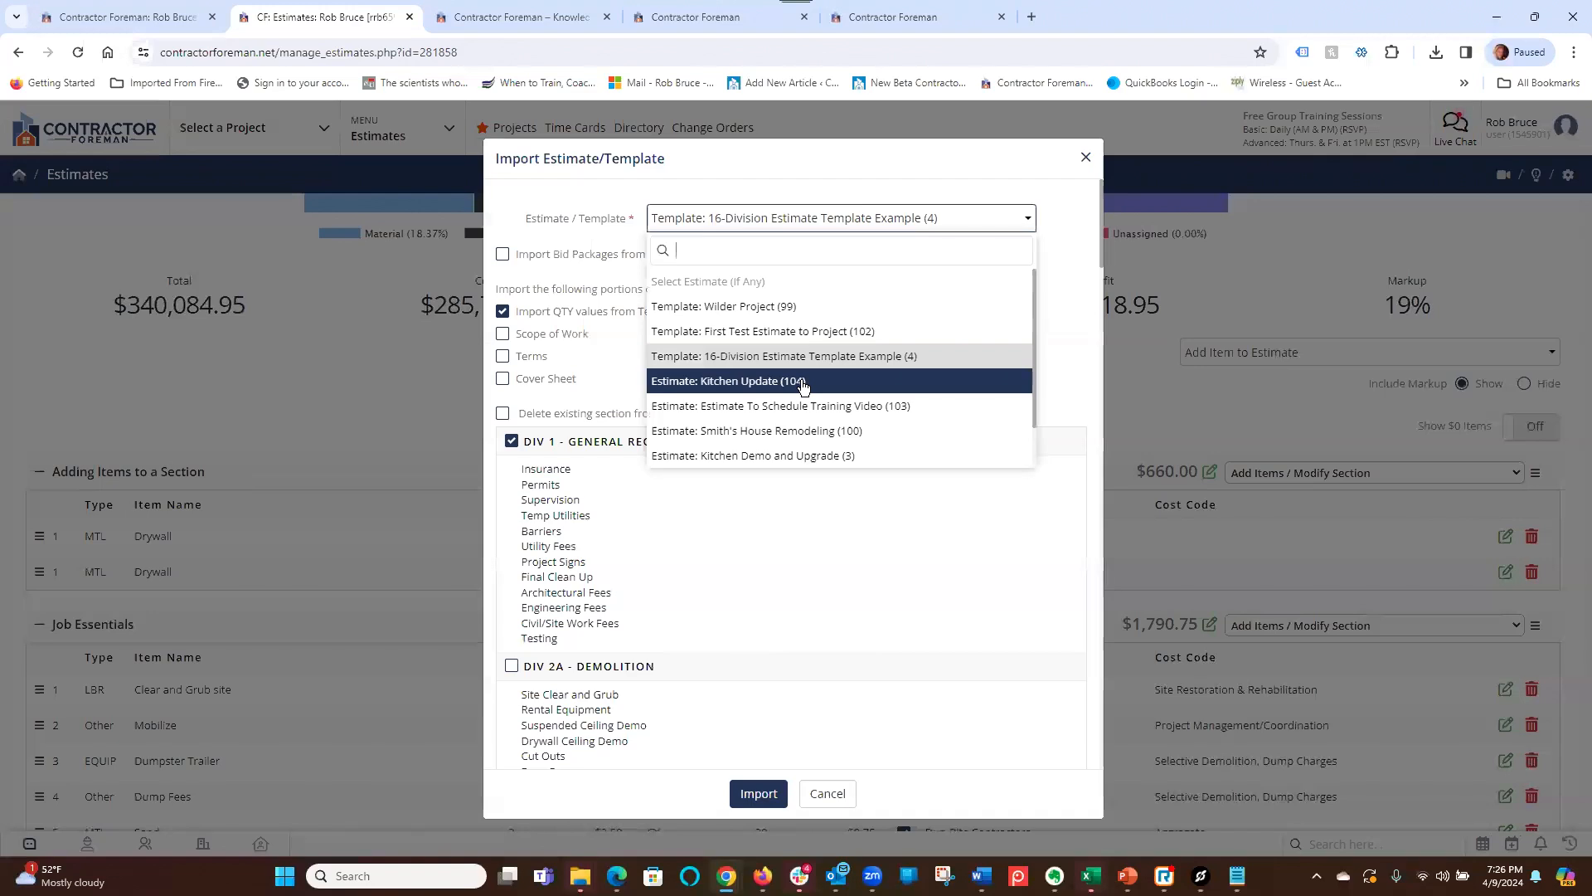
click(769, 308)
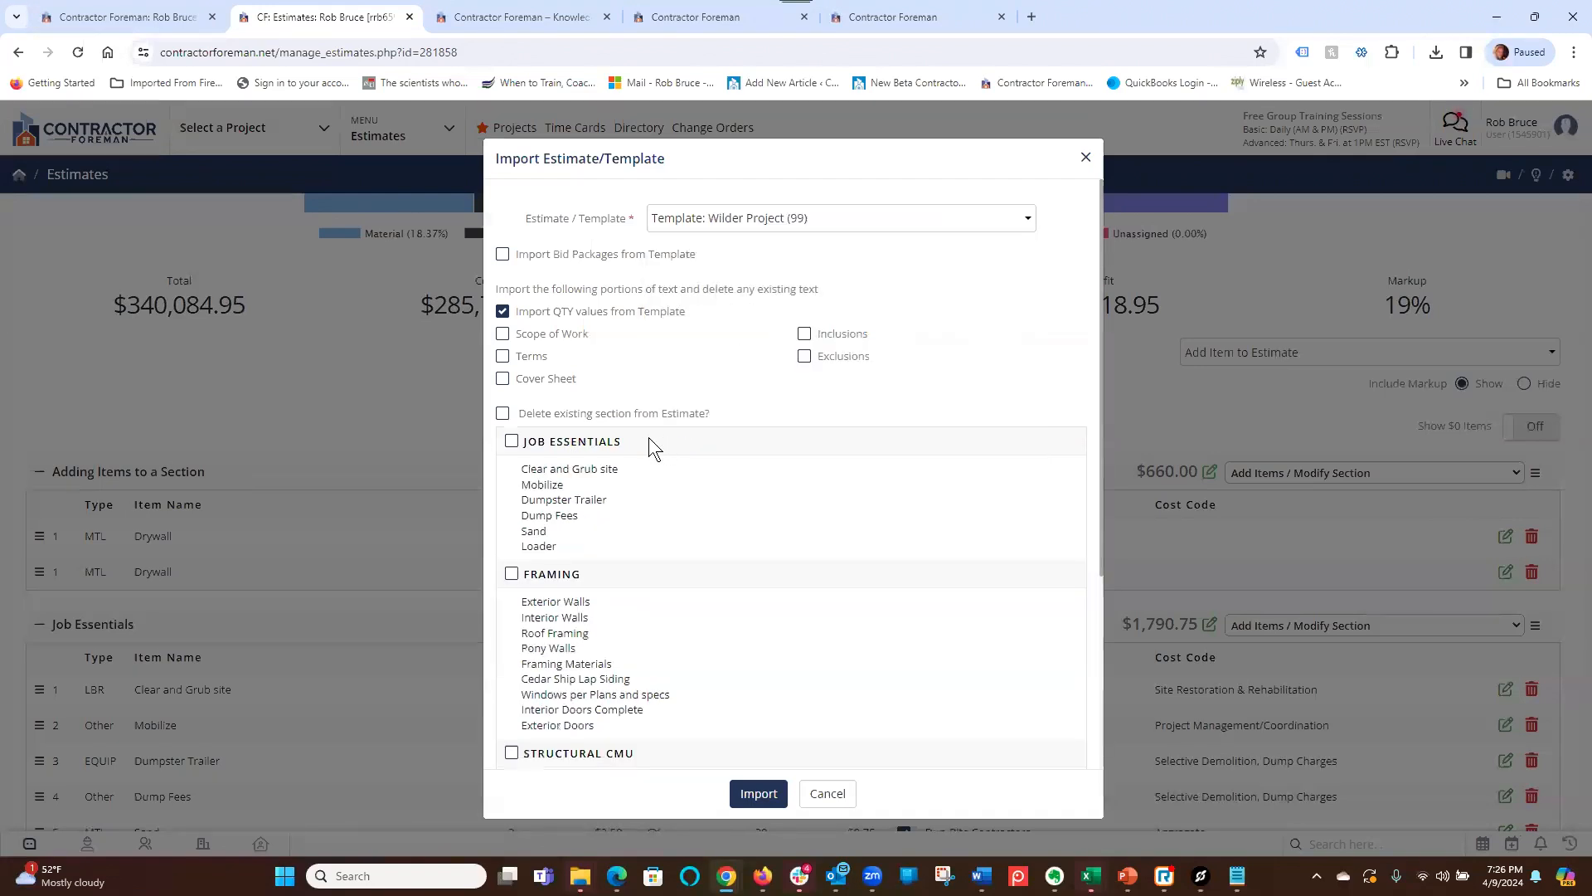
click(827, 794)
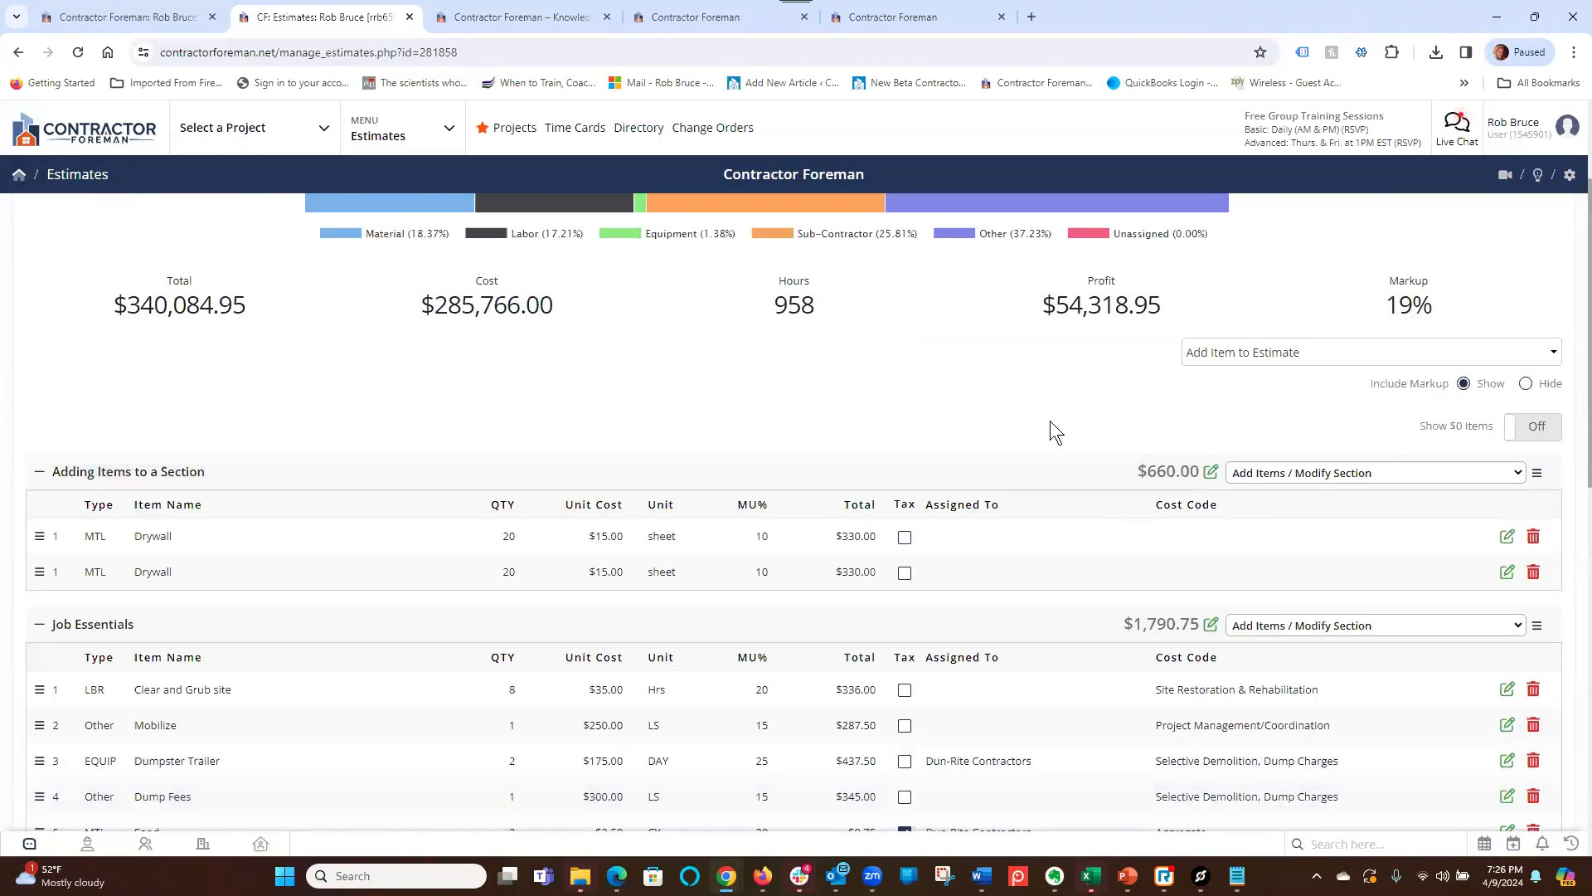
- Review the name, description and optional setting offered for a new estimate section, and leave without adding one
click(1241, 350)
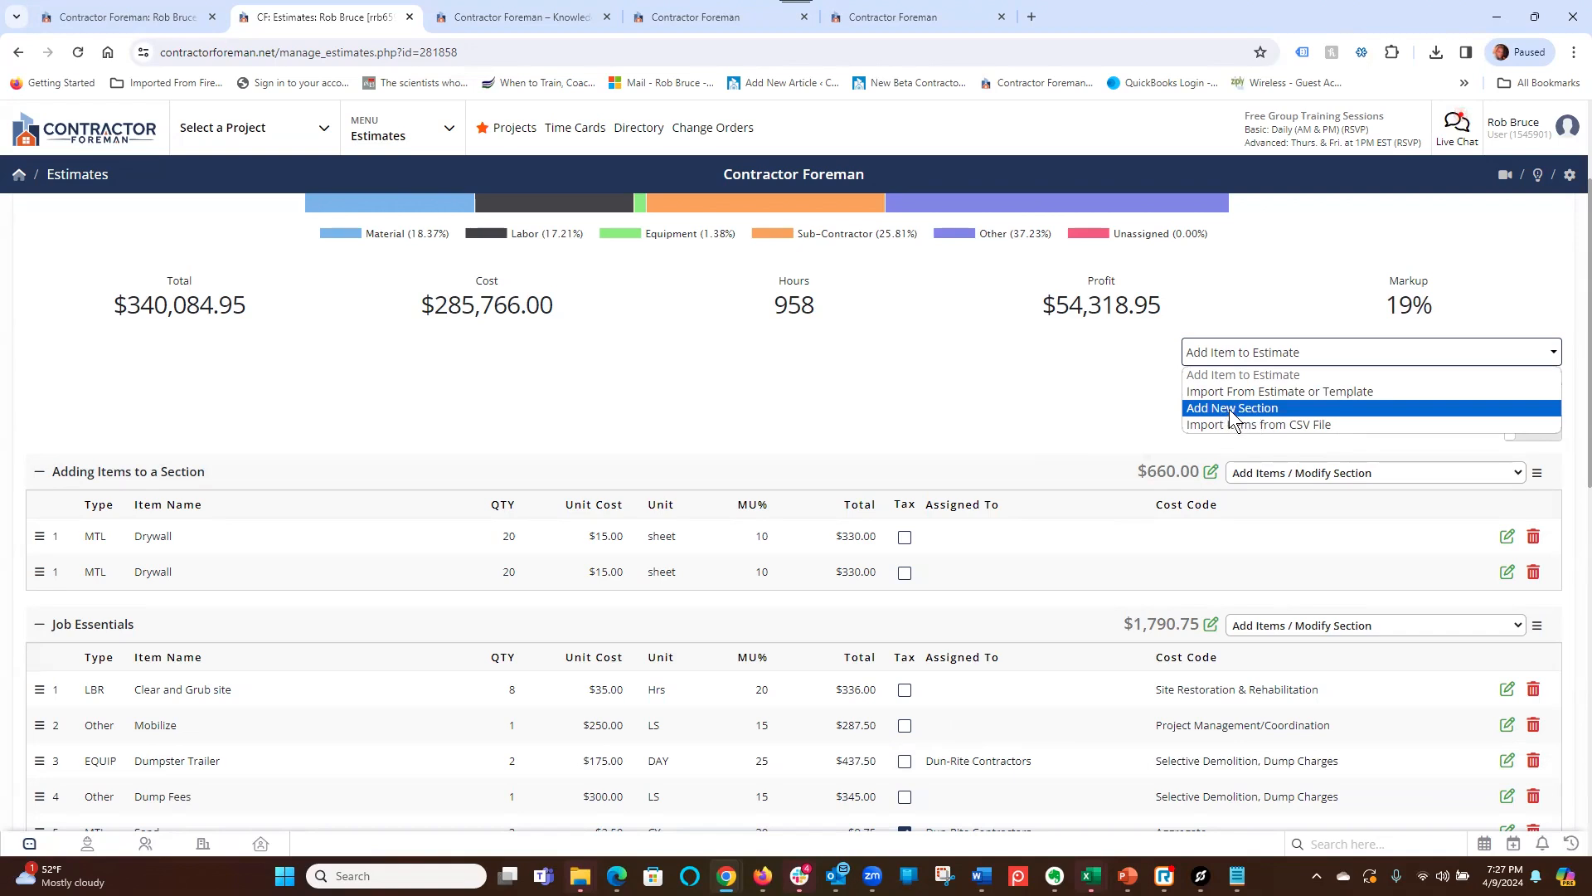
click(1229, 410)
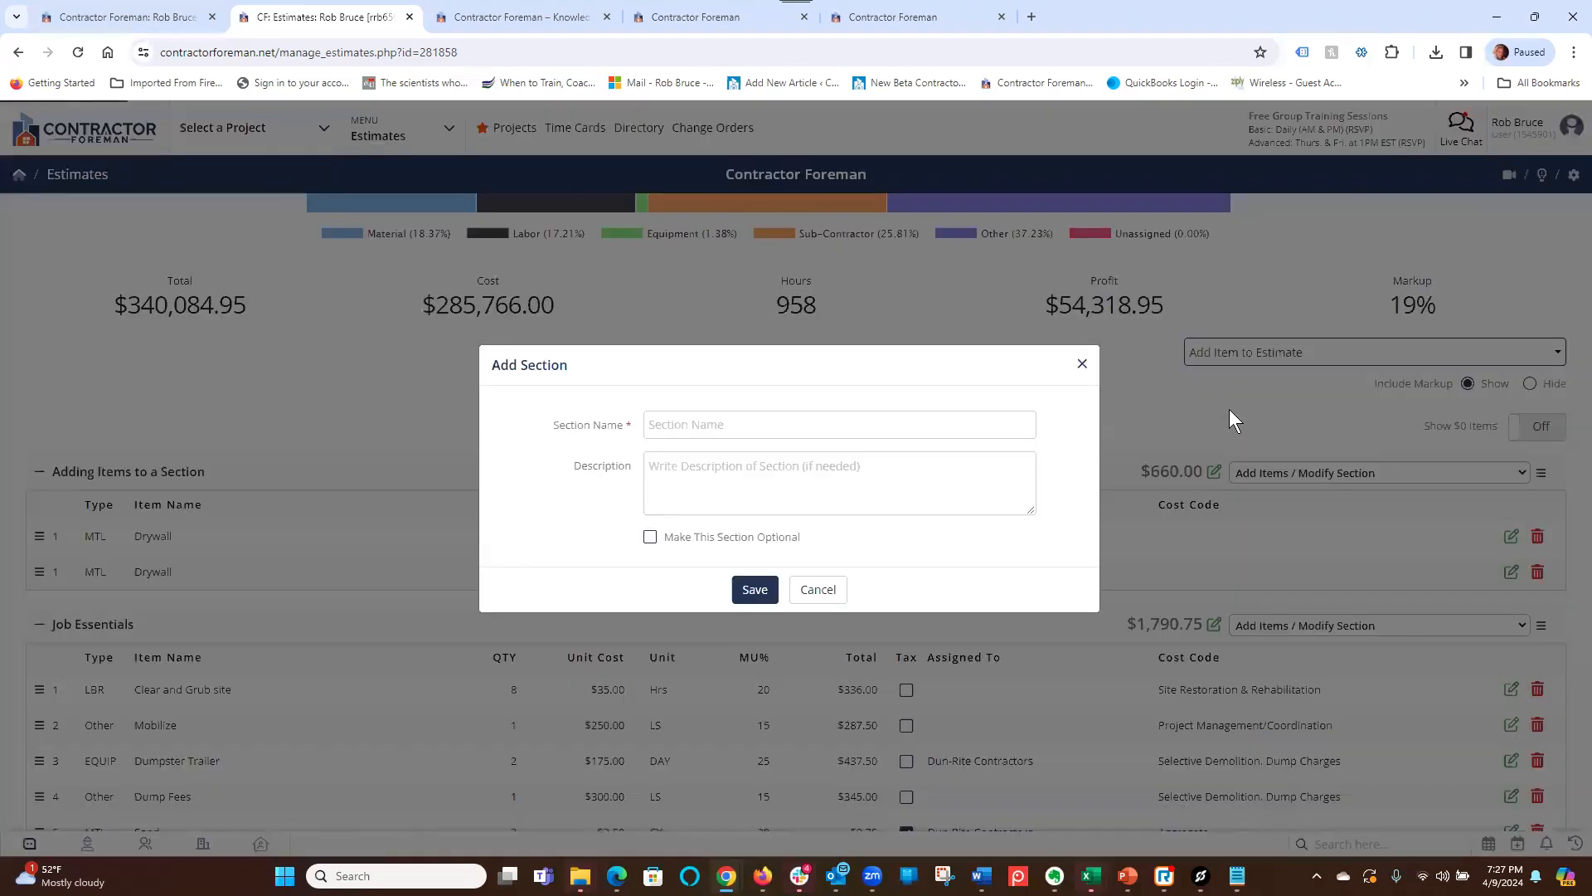
drag(548, 419, 718, 494)
click(718, 488)
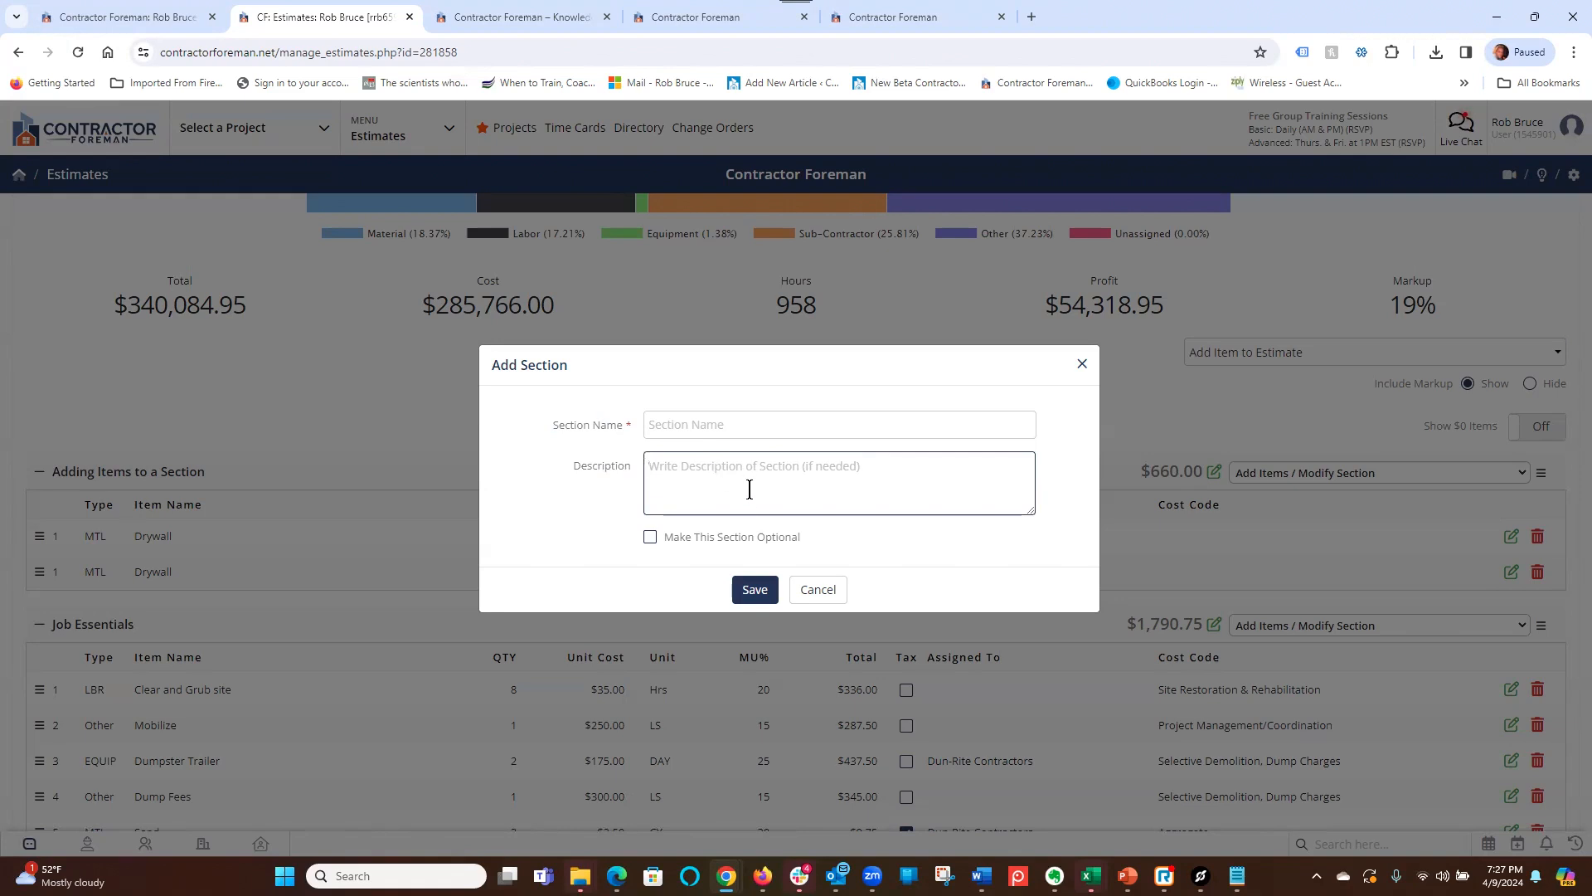
click(648, 539)
click(649, 538)
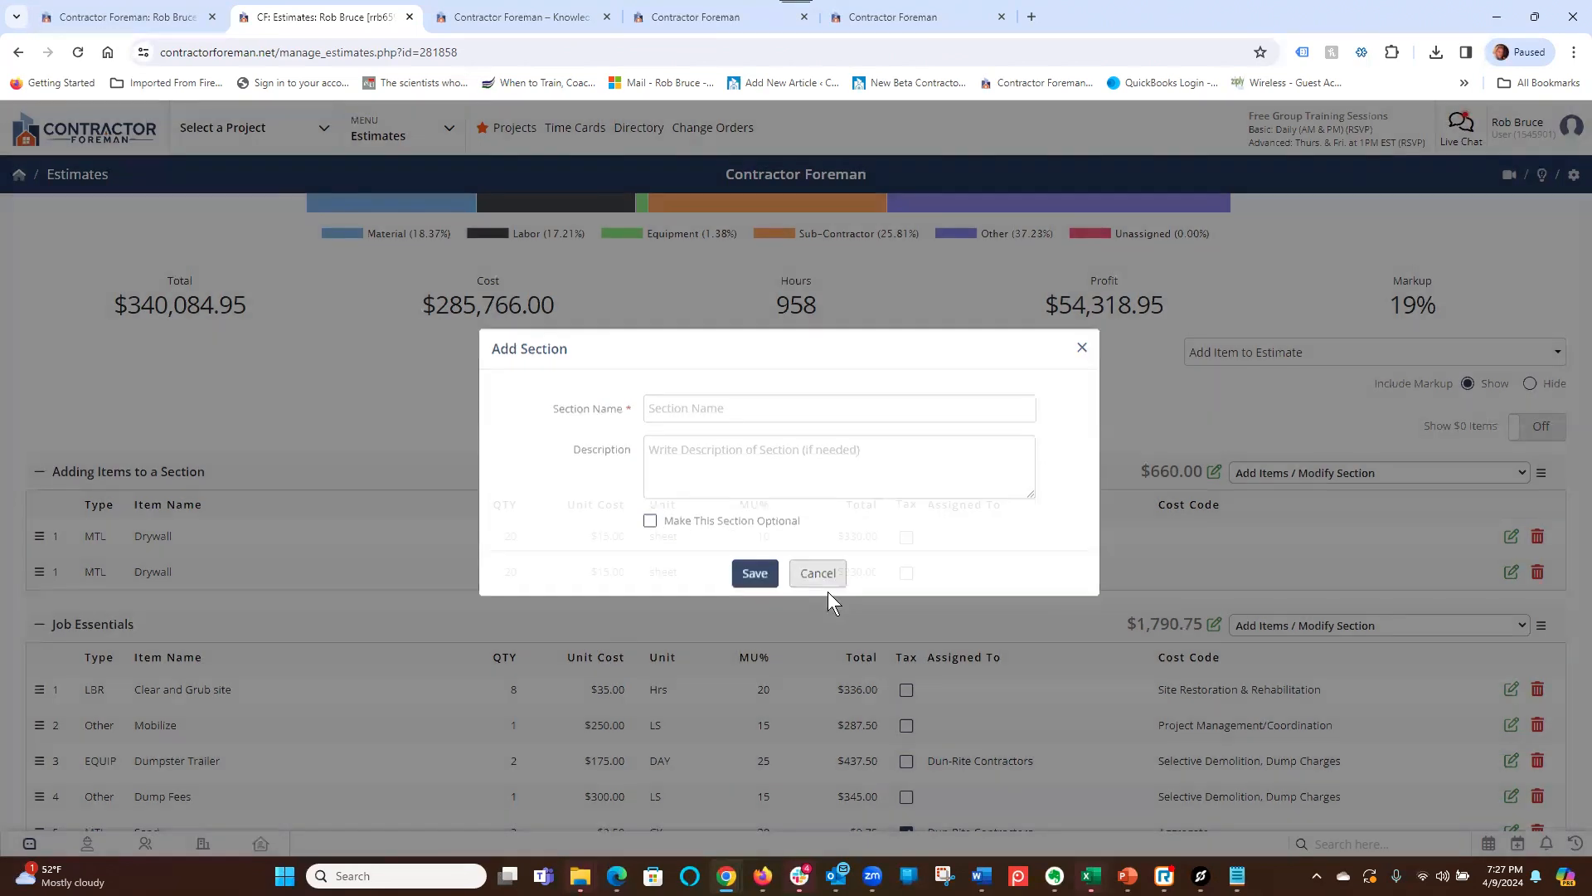
click(827, 590)
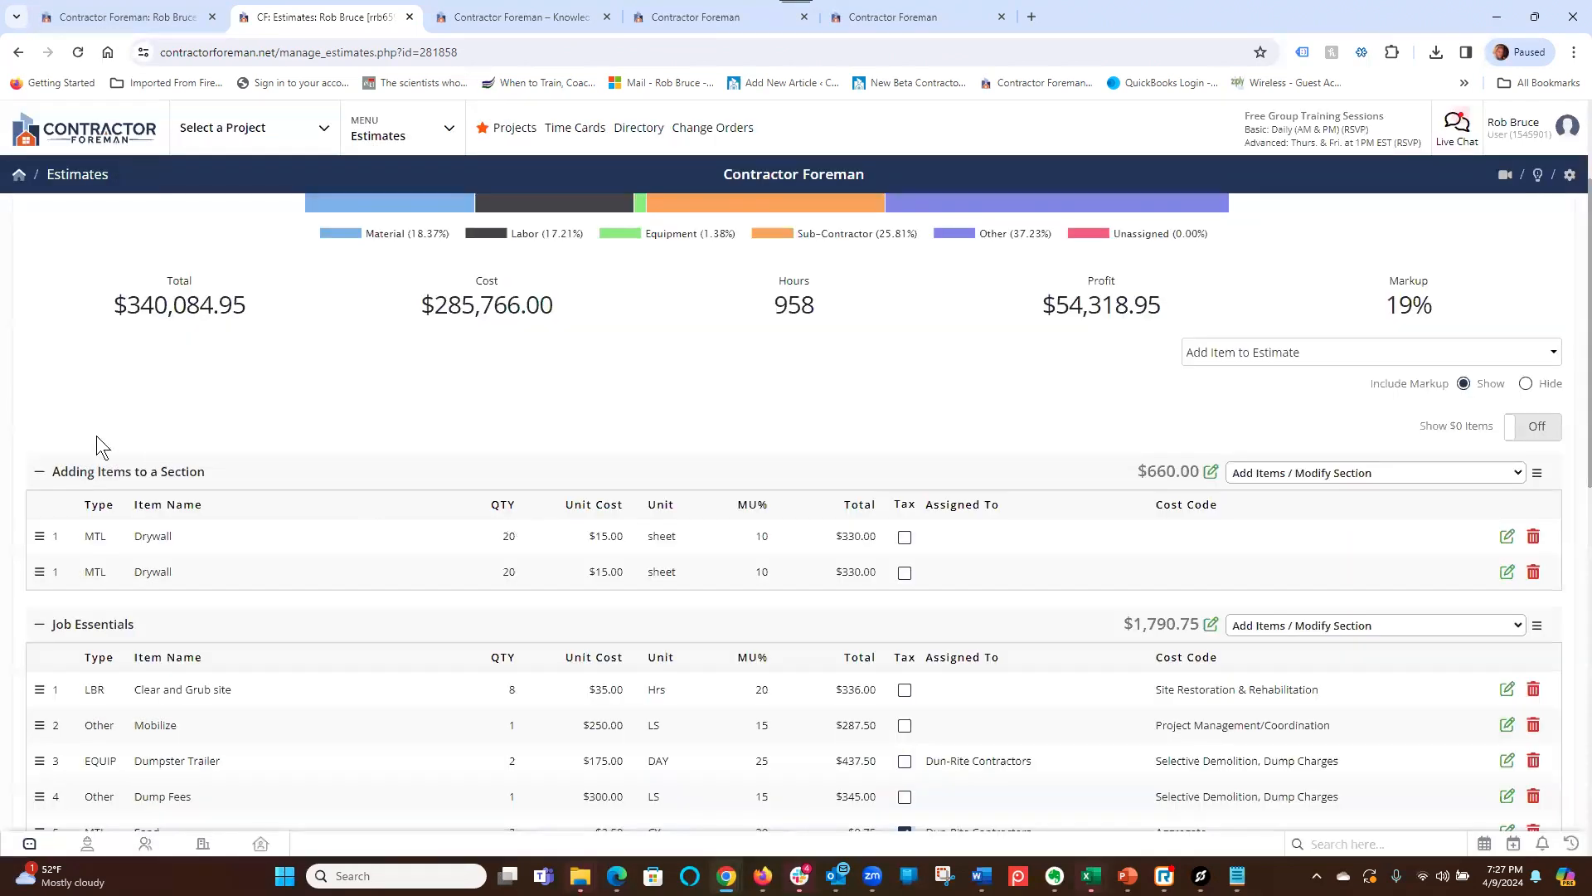
- Review the choices for adding items to the Adding Items to a Section group, and locate the Cost Items Database among the modules
drag(72, 466, 236, 471)
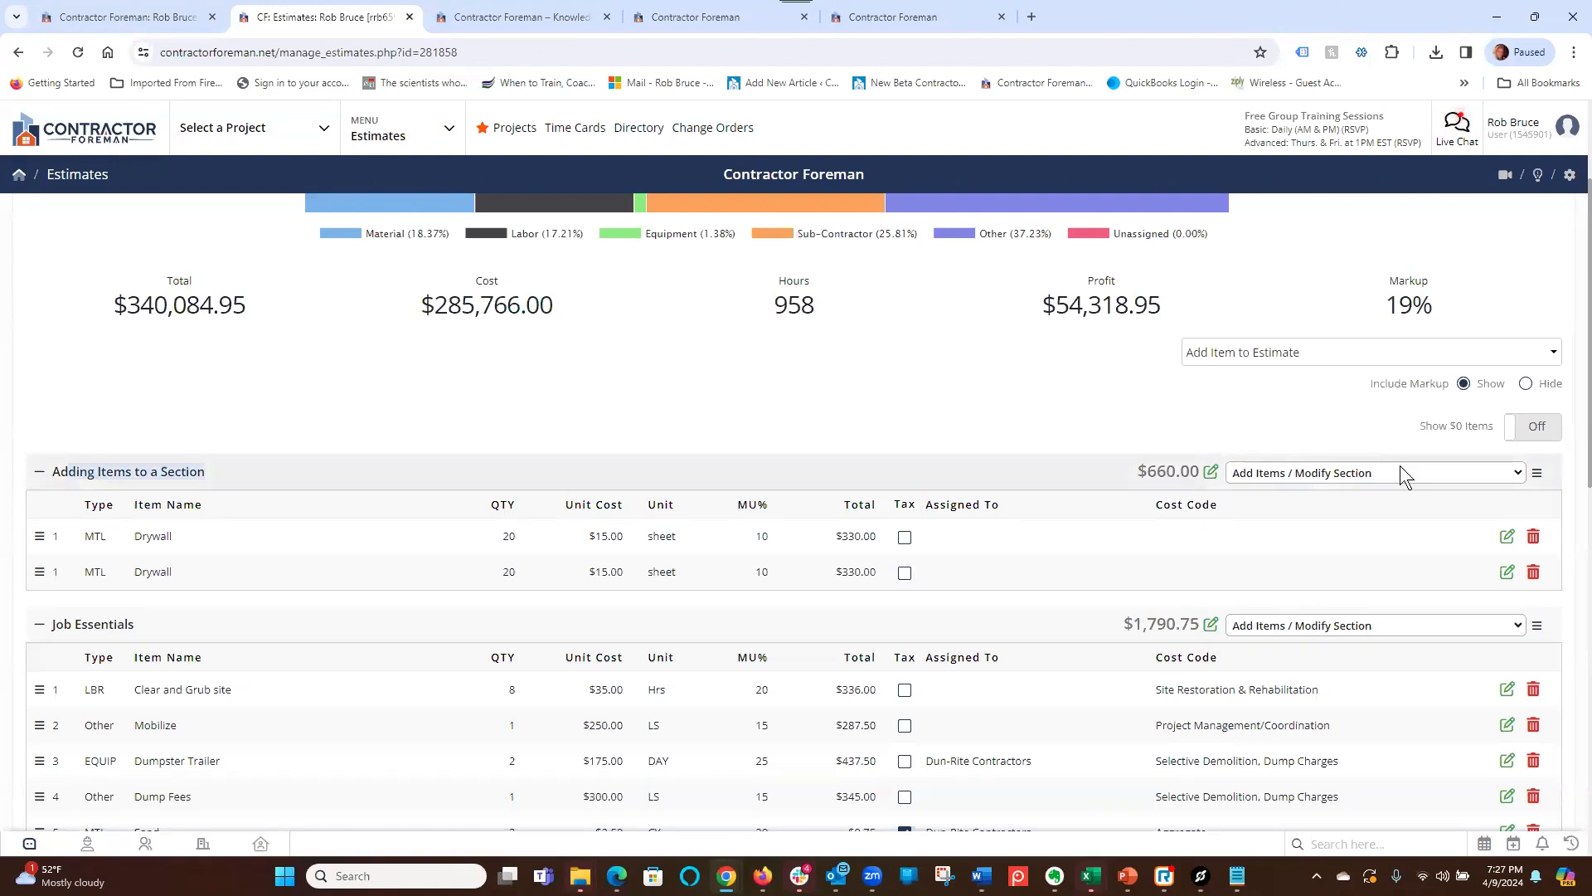
click(1380, 474)
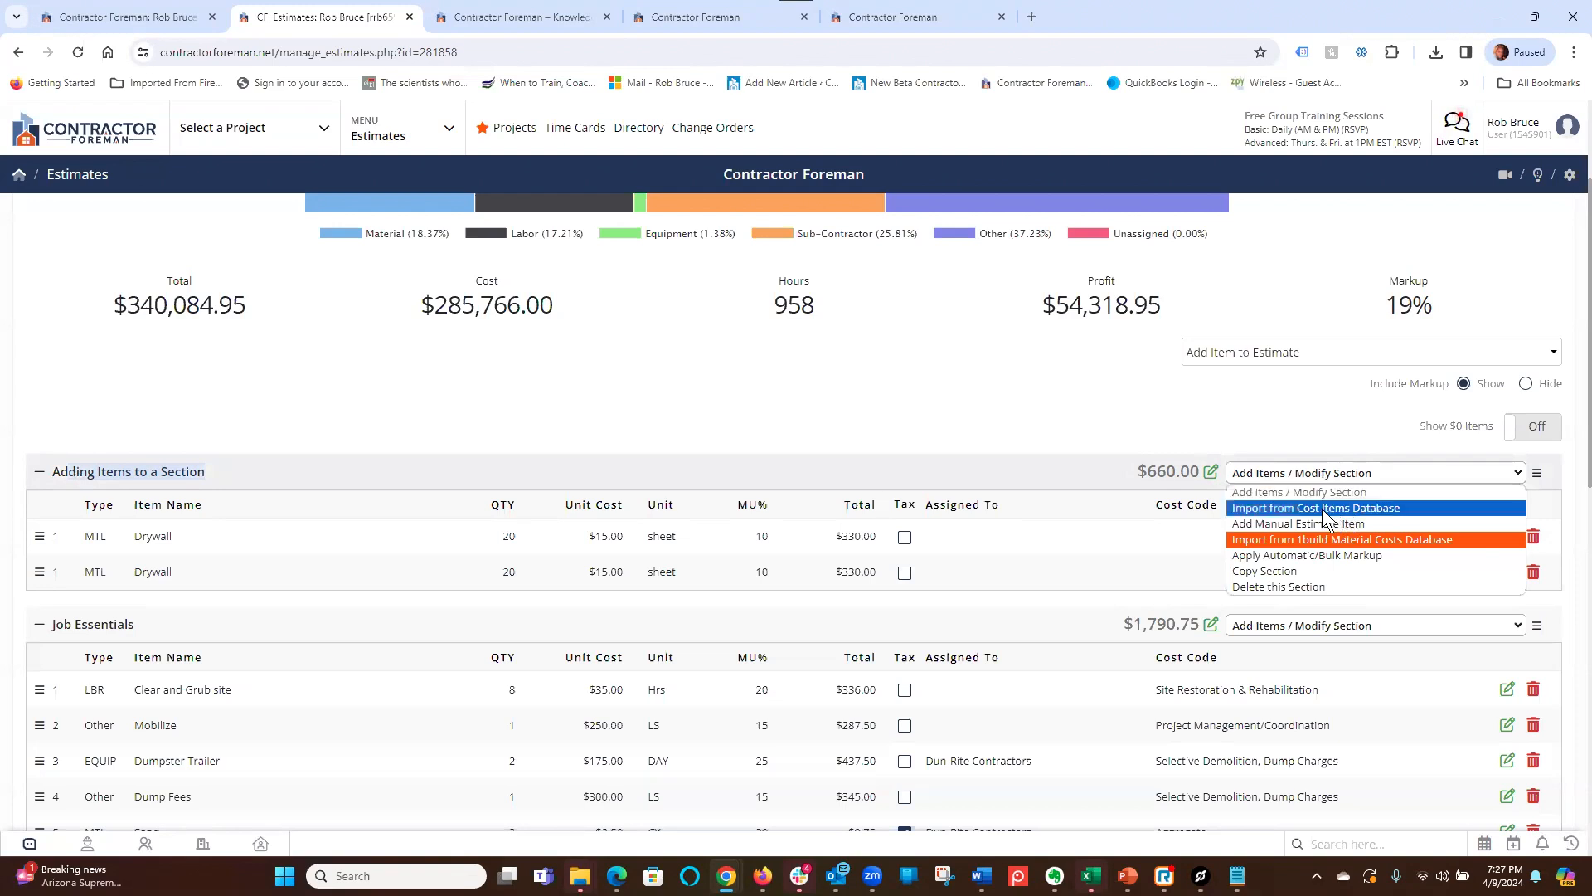
click(917, 372)
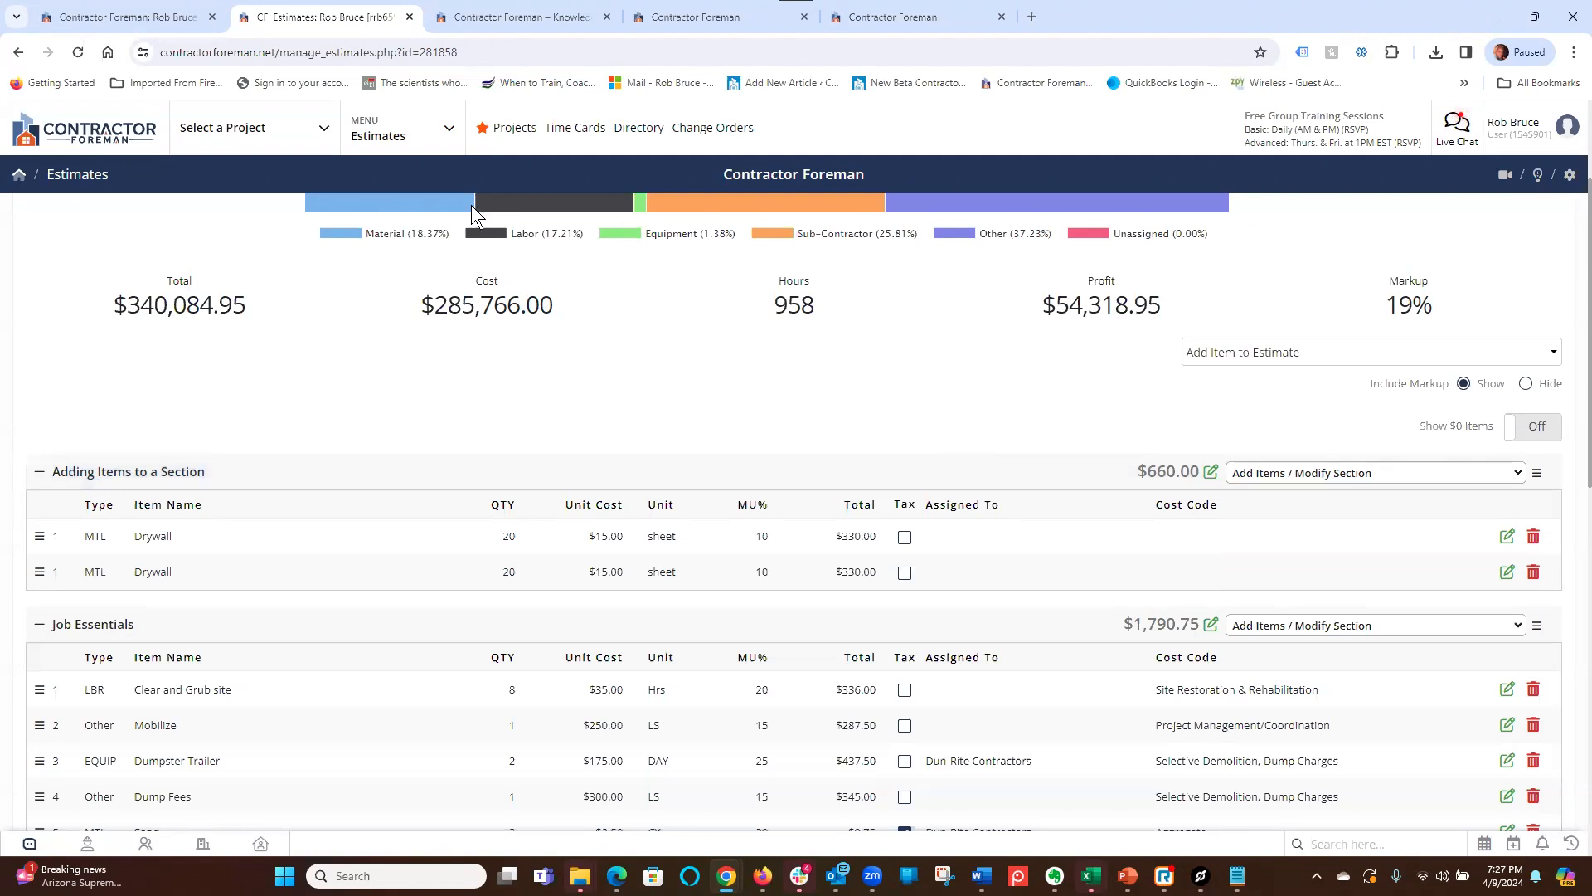
click(447, 131)
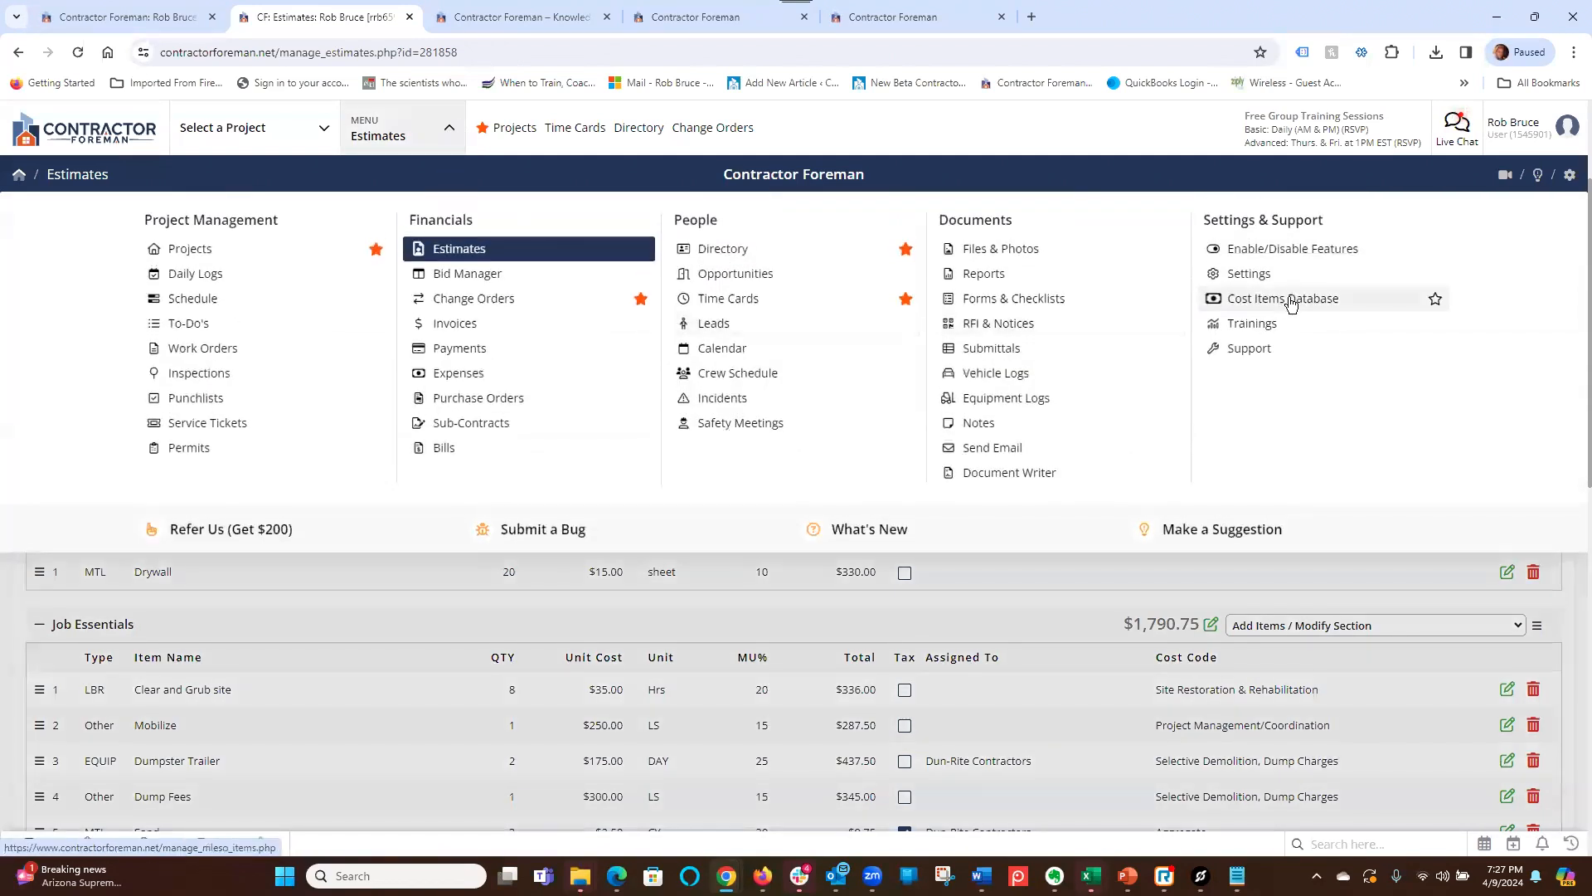
click(1007, 620)
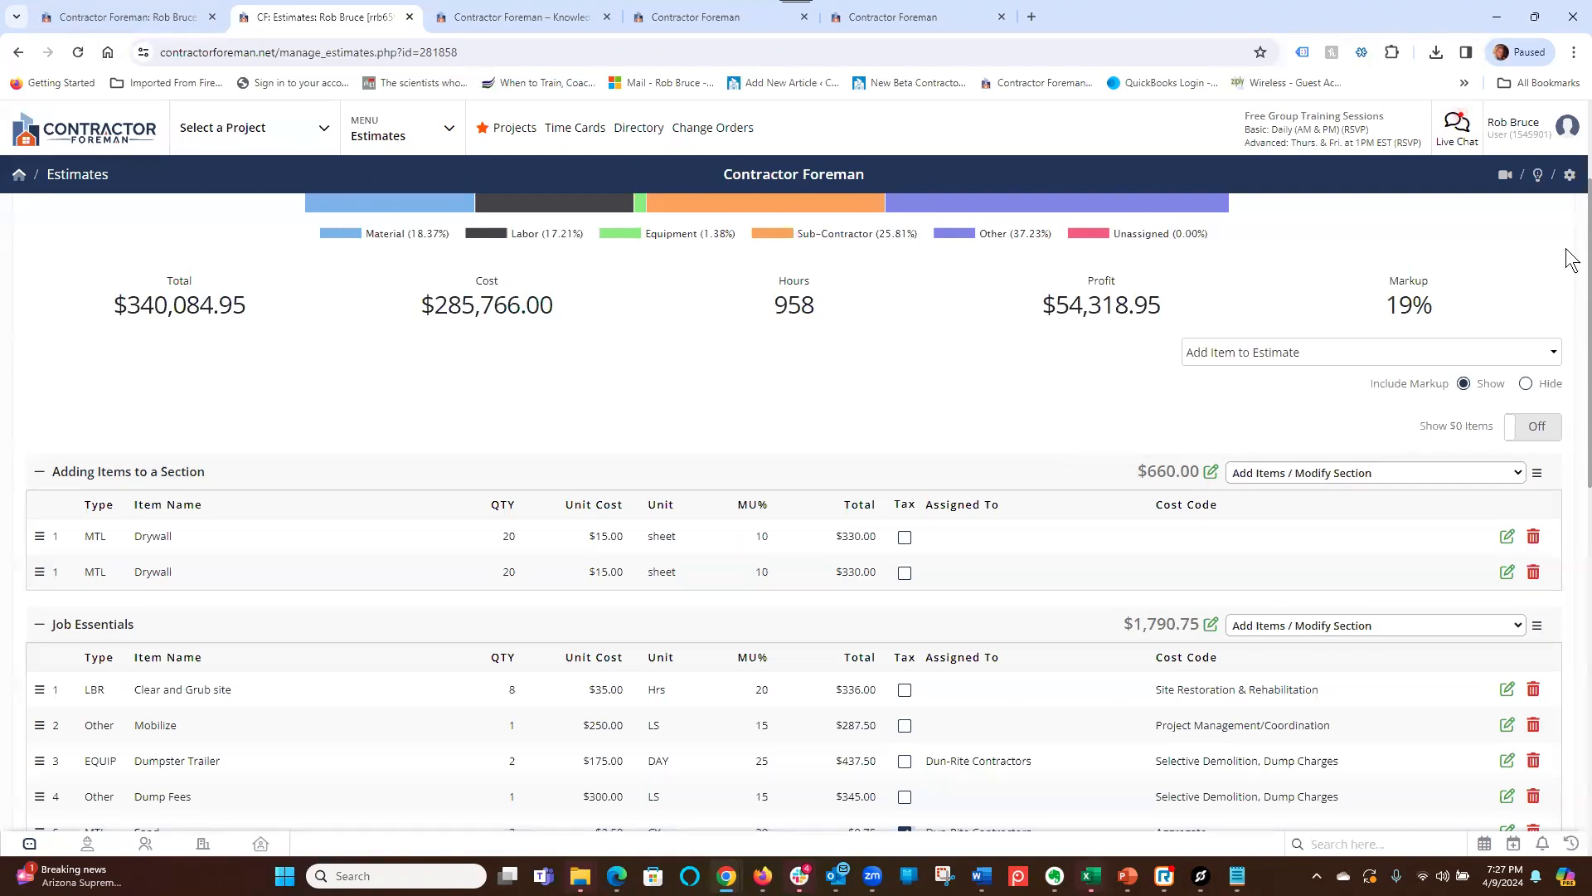
- Look through the estimate's item sections down to the Save Estimate as Template option, and return to the first section
scroll(1569, 328, down, 10)
scroll(1570, 572, down, 9)
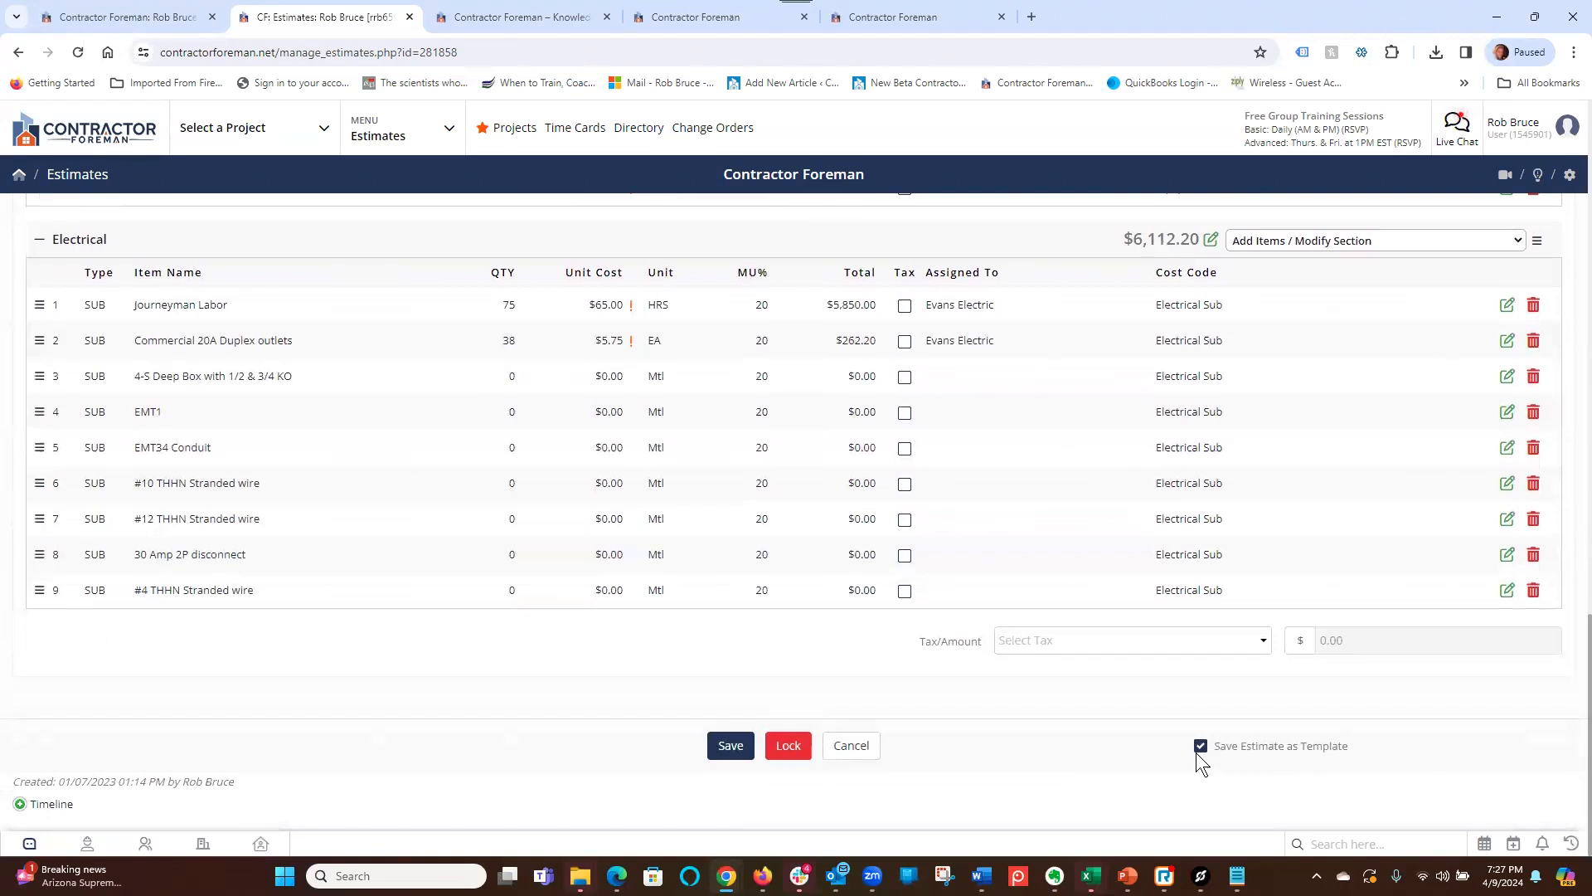
drag(1228, 742, 1363, 744)
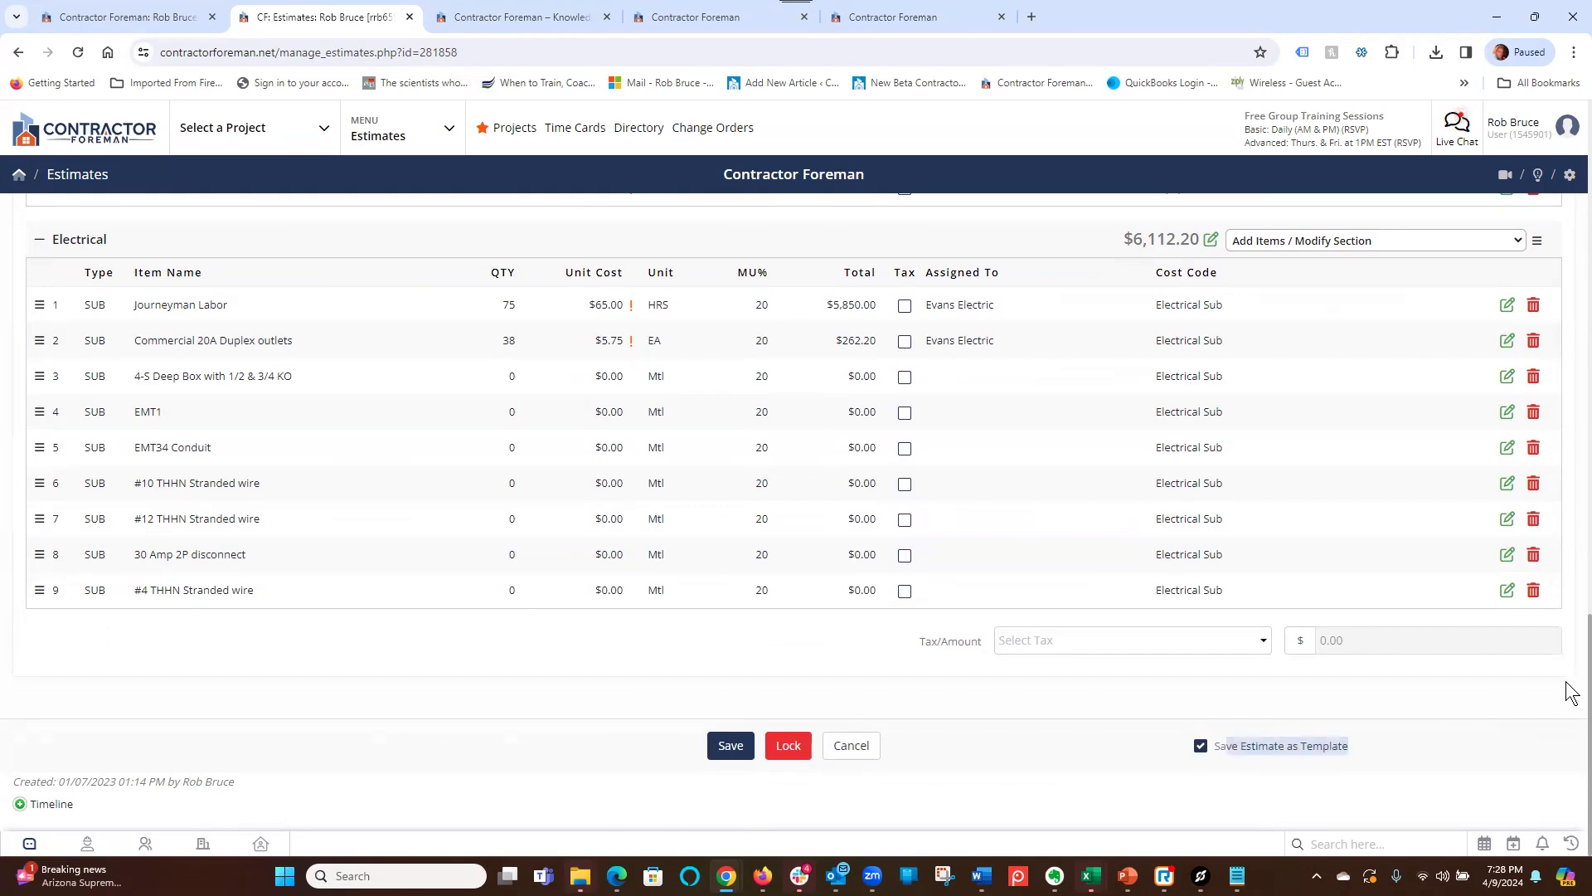
scroll(1572, 692, up, 20)
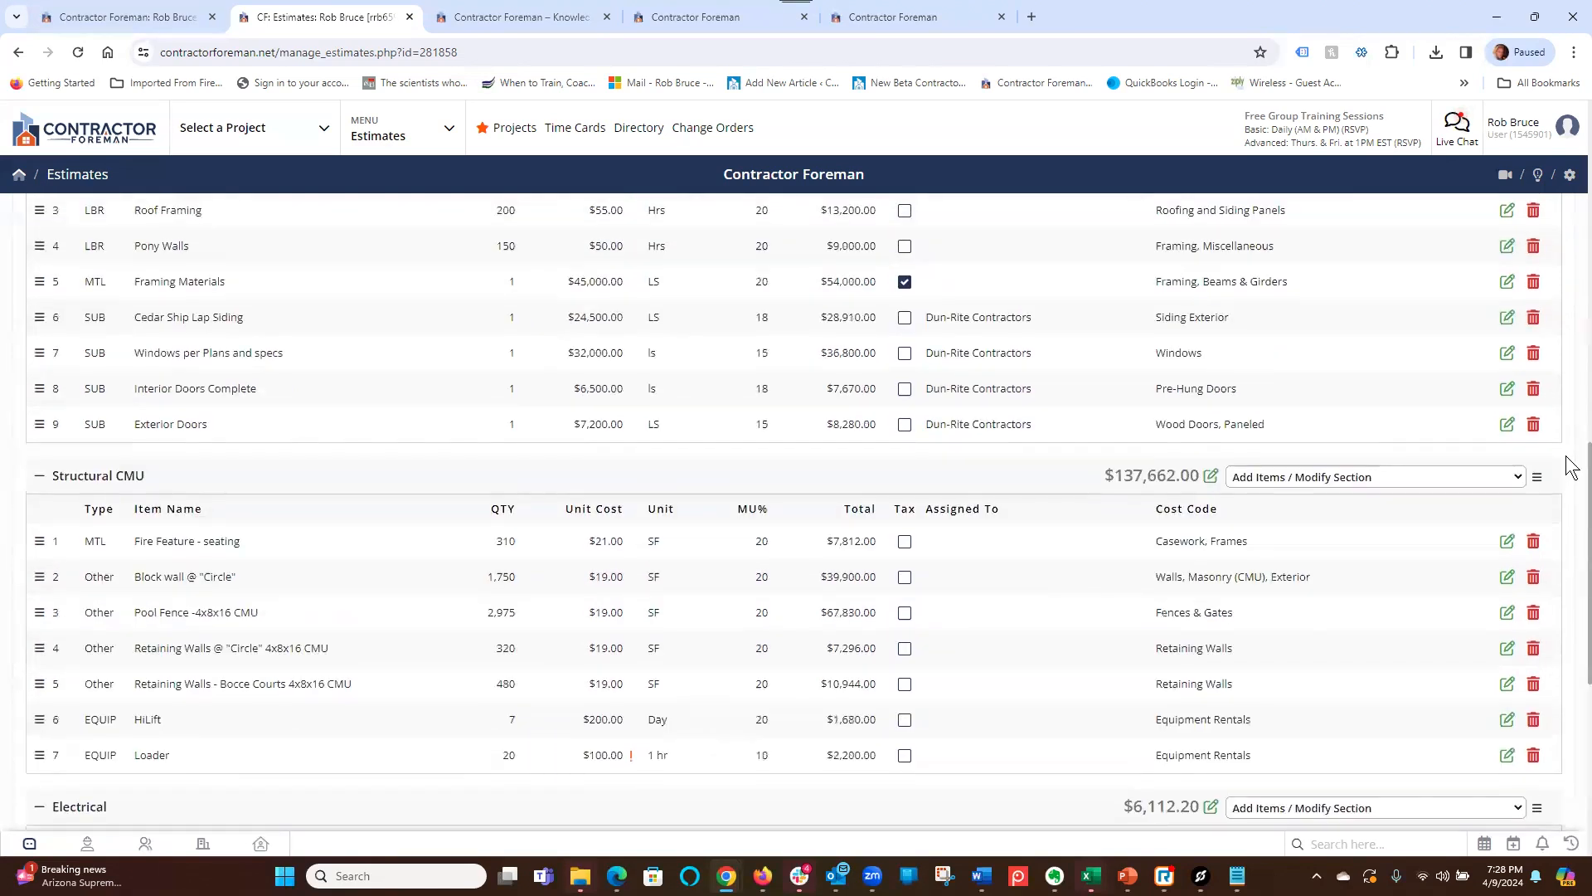
scroll(1566, 258, up, 2)
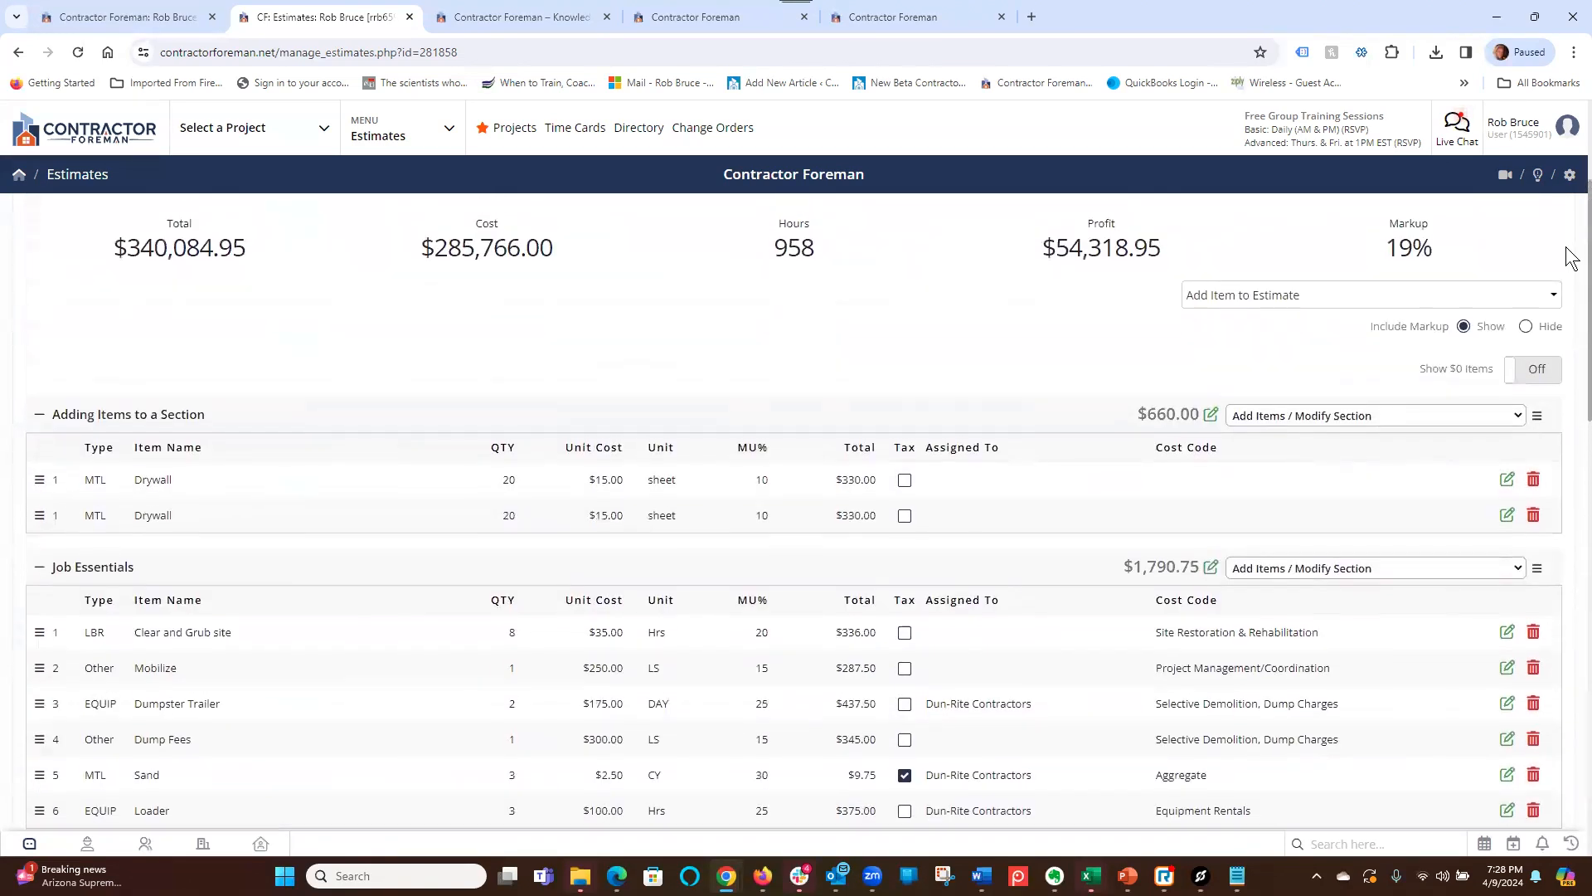
- Import the Dump Truck (10-20m3) equipment item from the Cost Items Database into the Adding Items to a Section group, with quantity 50
click(1270, 424)
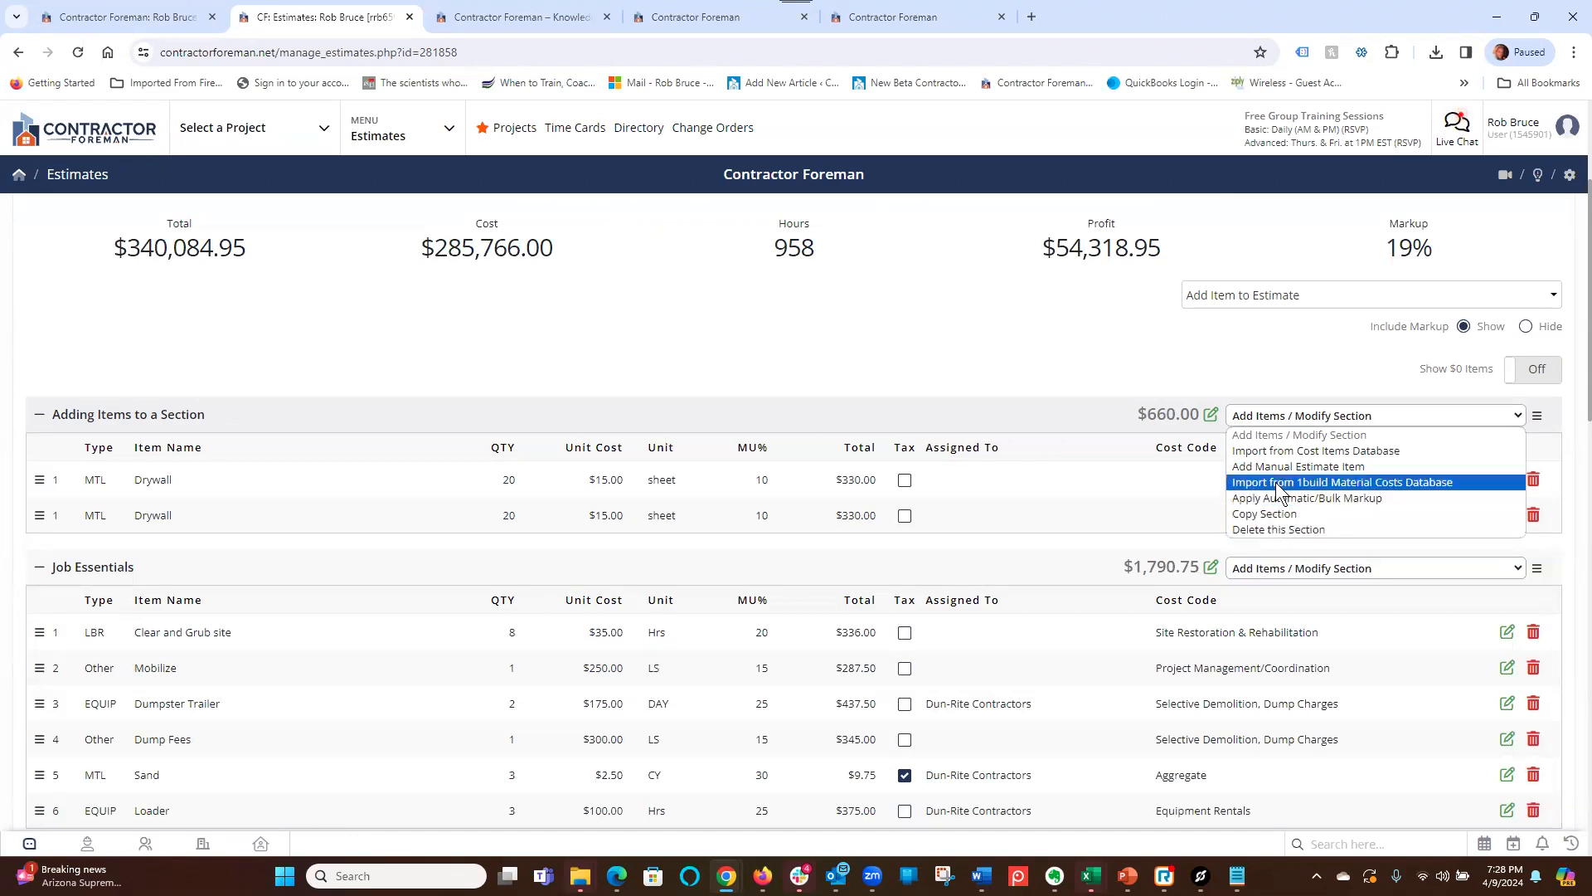
click(1257, 449)
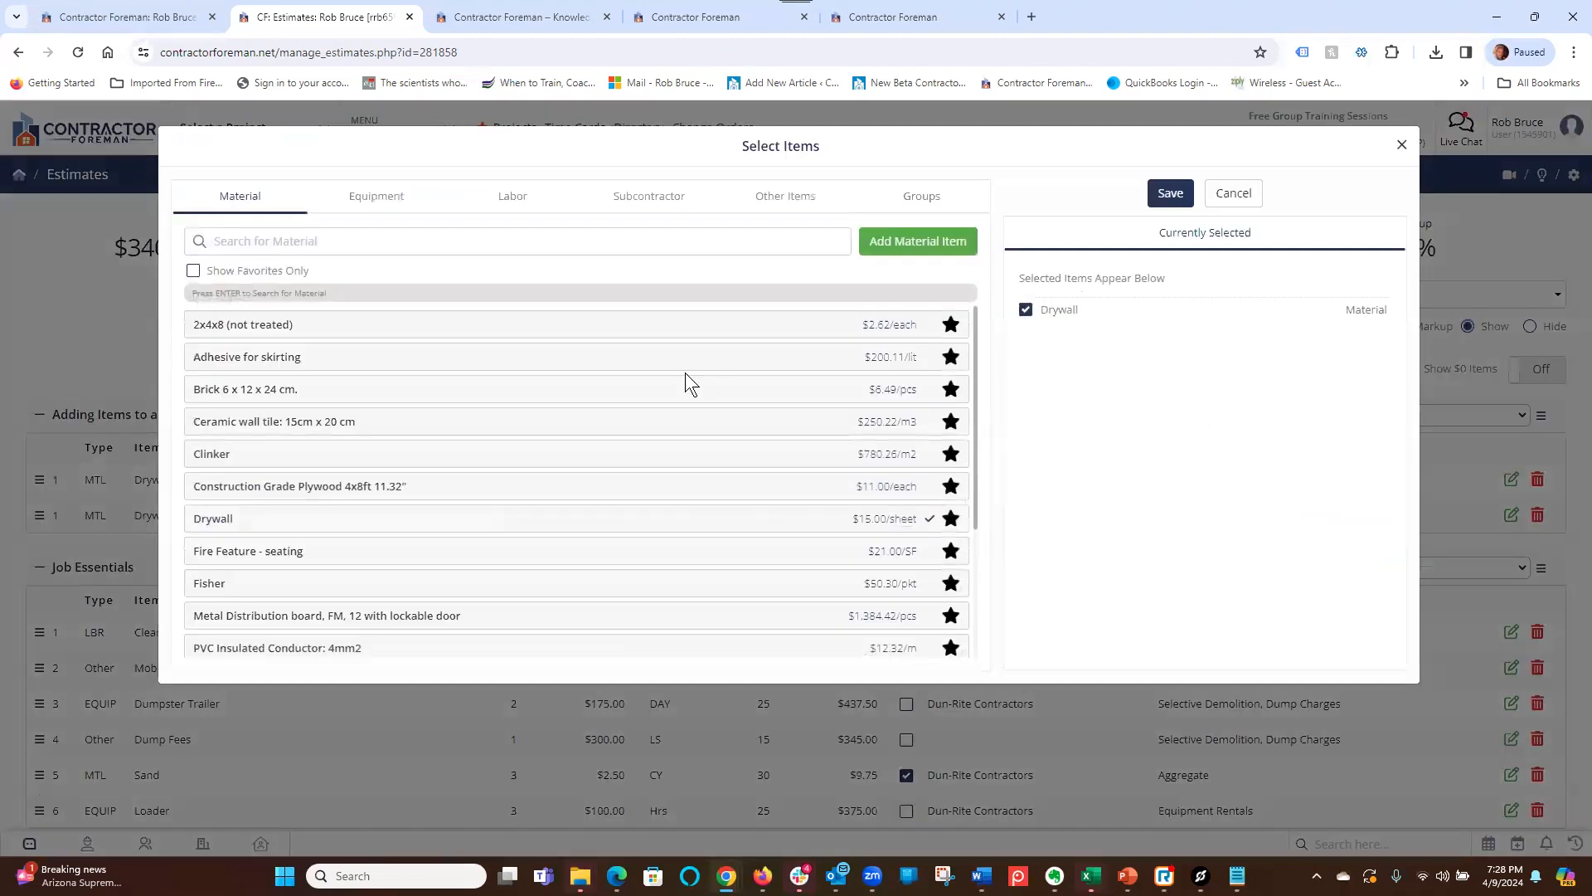
click(375, 199)
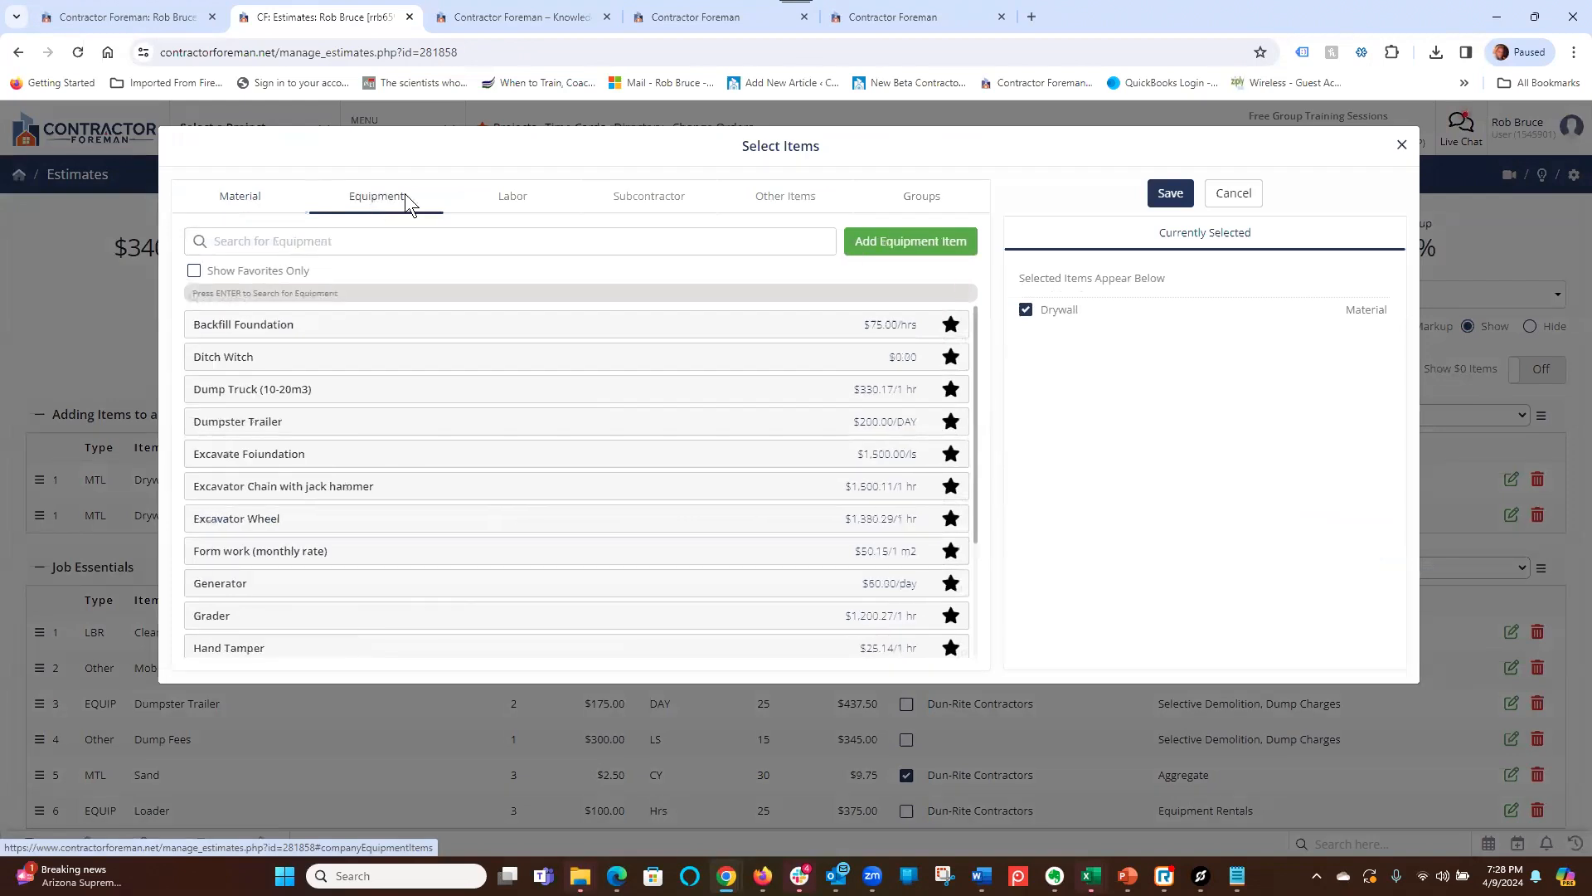
click(509, 198)
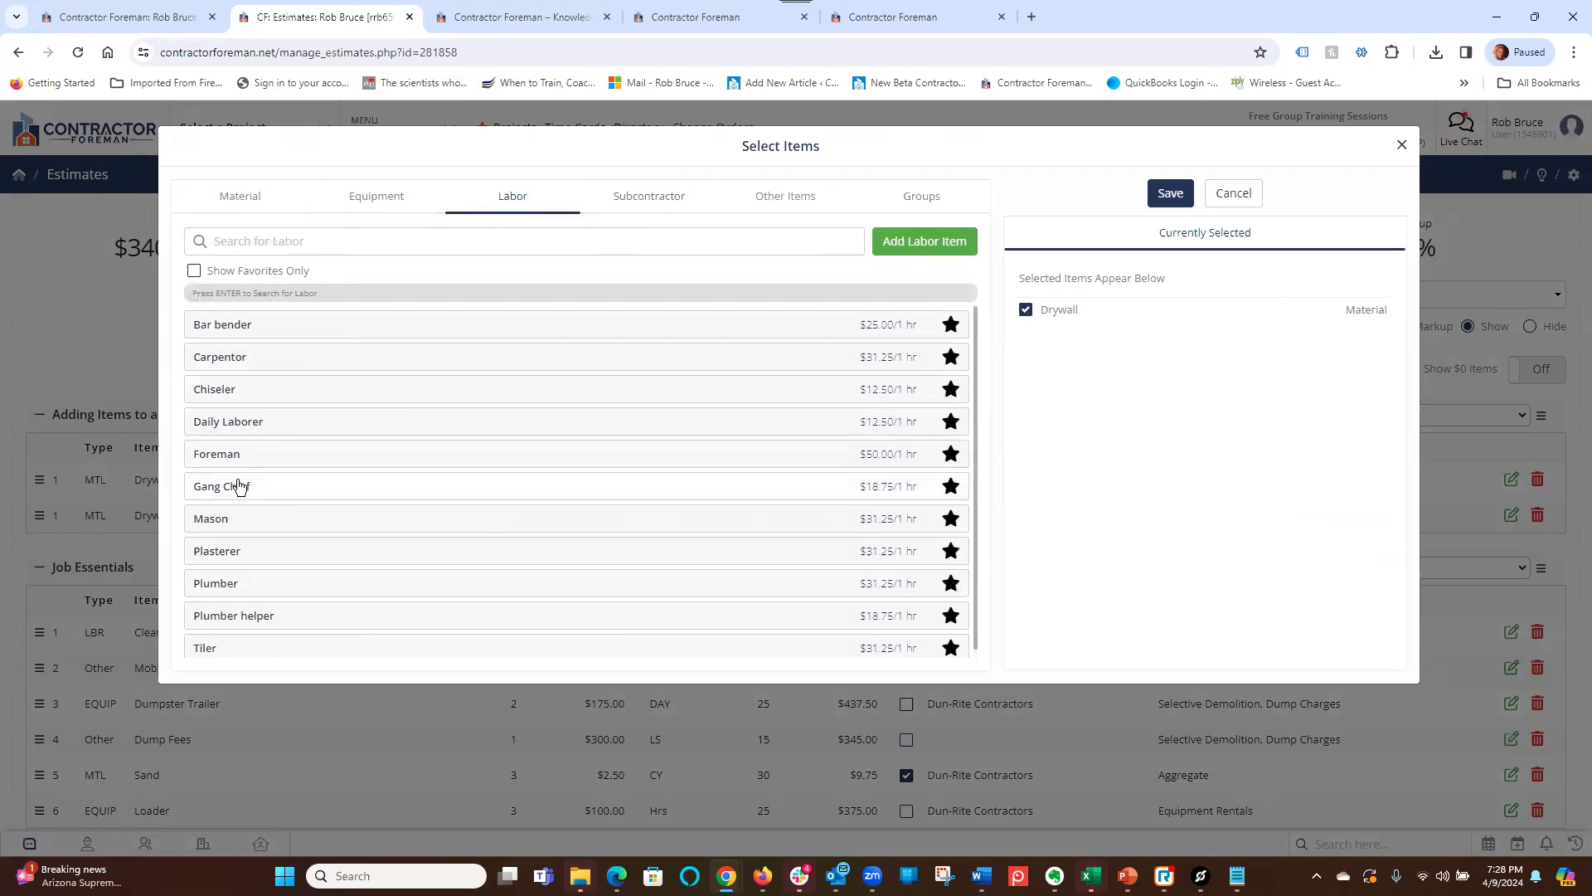
click(372, 199)
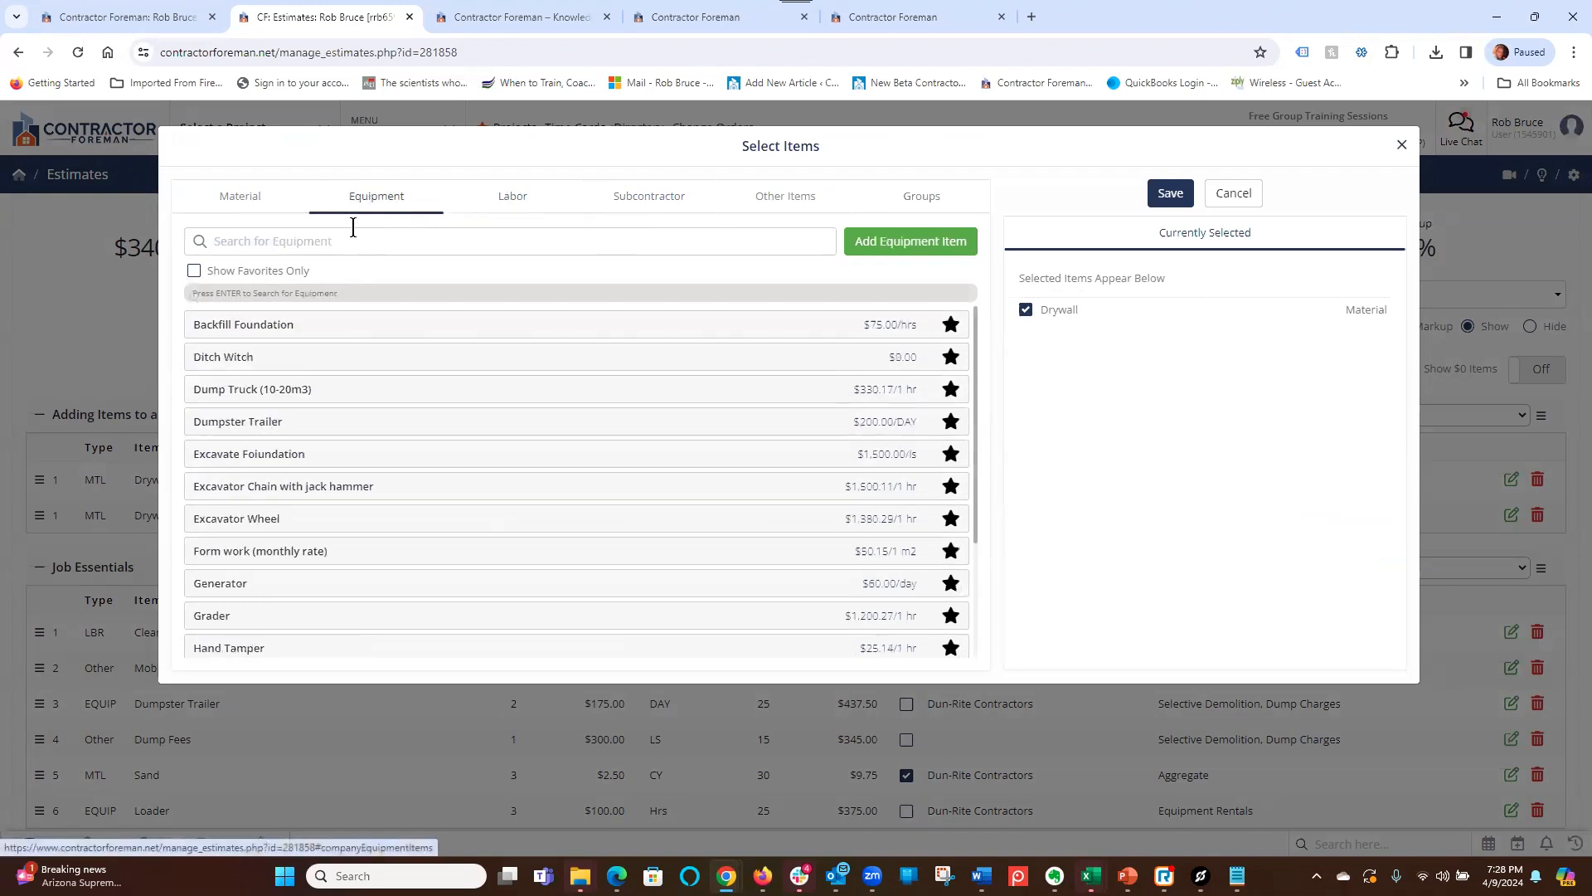
click(253, 392)
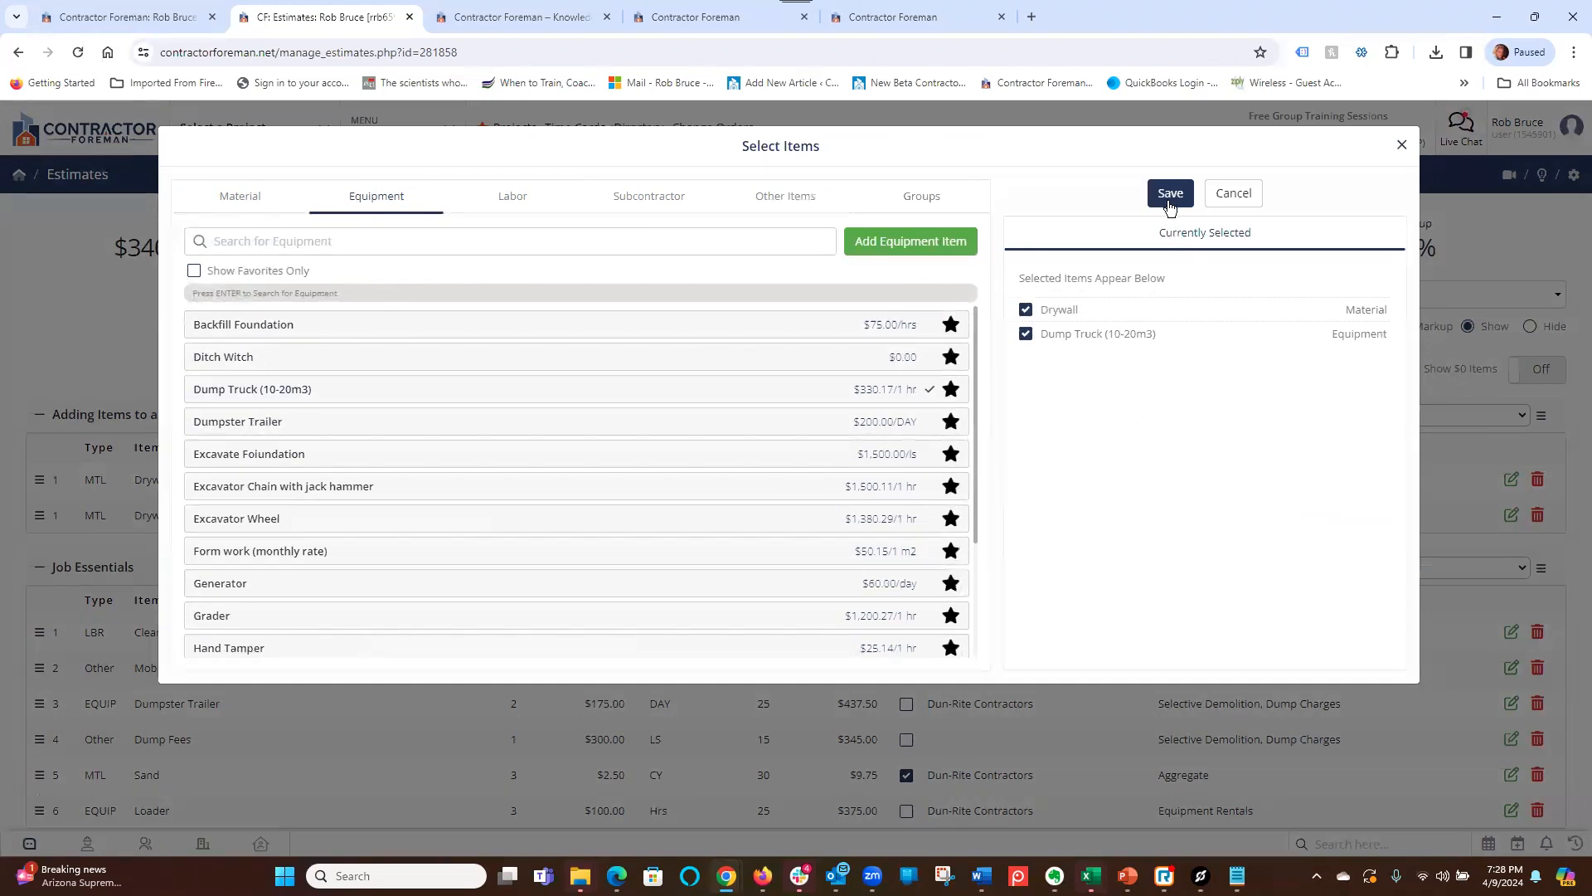
click(1169, 192)
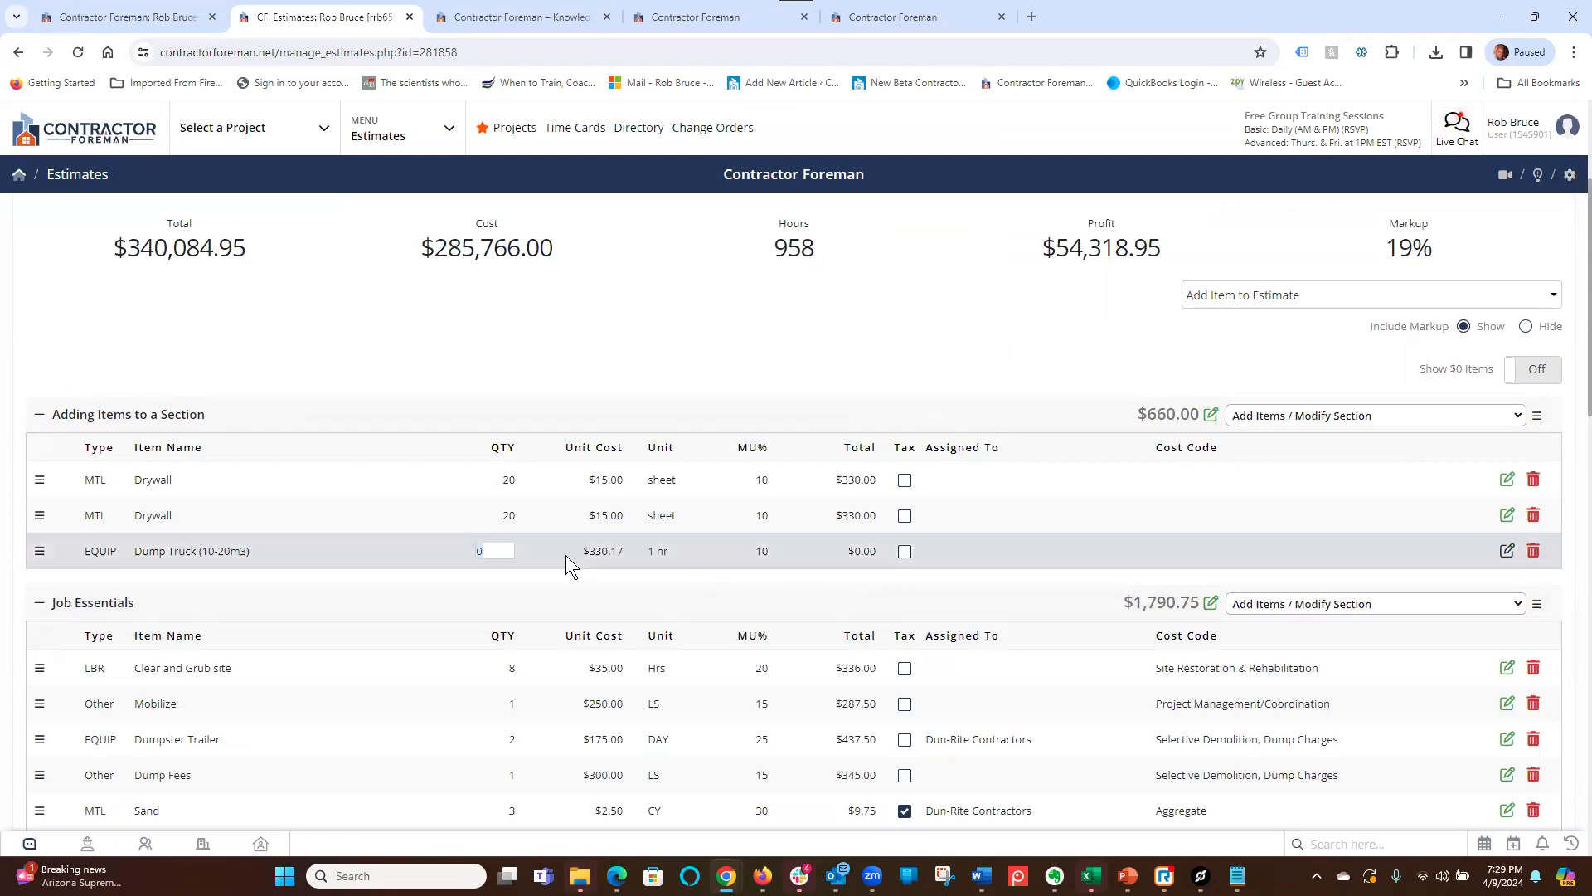
text(50)
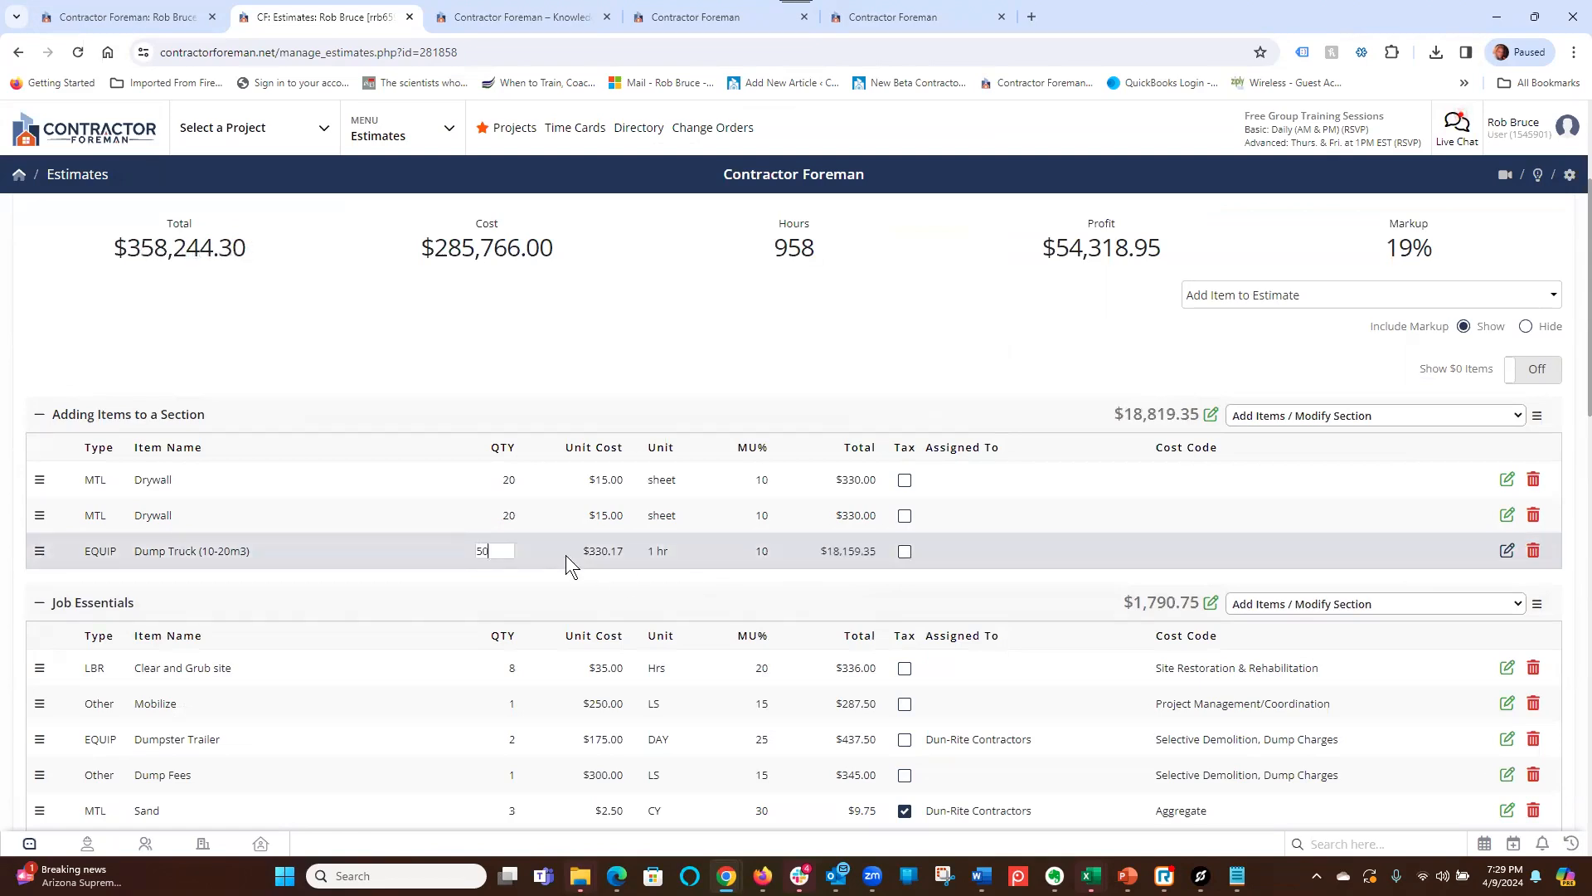
click(556, 448)
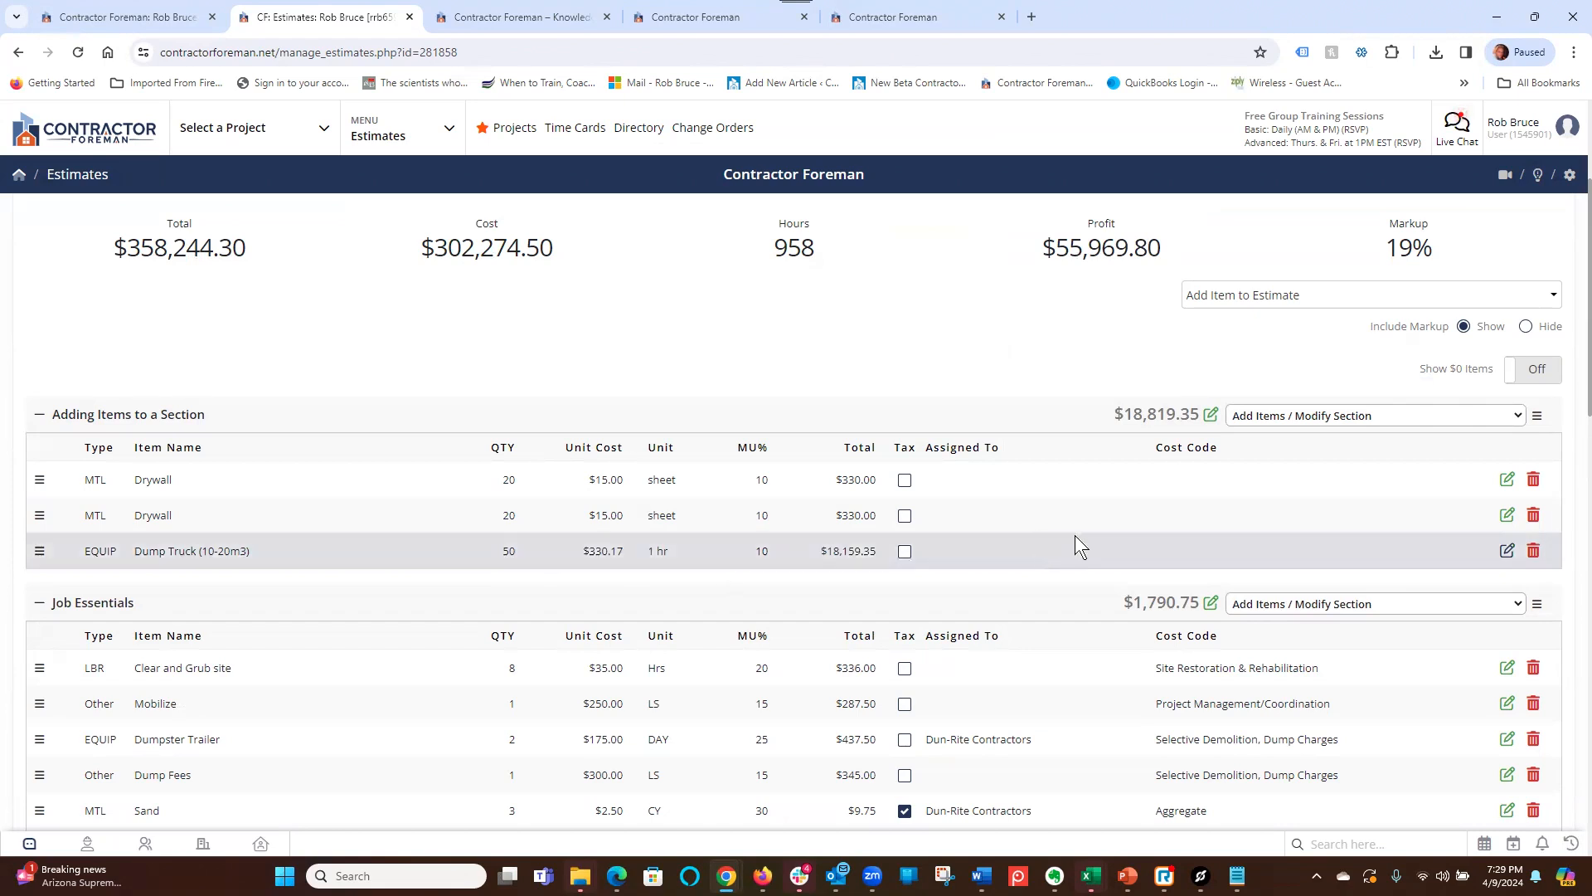
- Start a manual estimate item in the Adding Items to a Section group, named Stainless Steel Sink with item type Material
click(1321, 415)
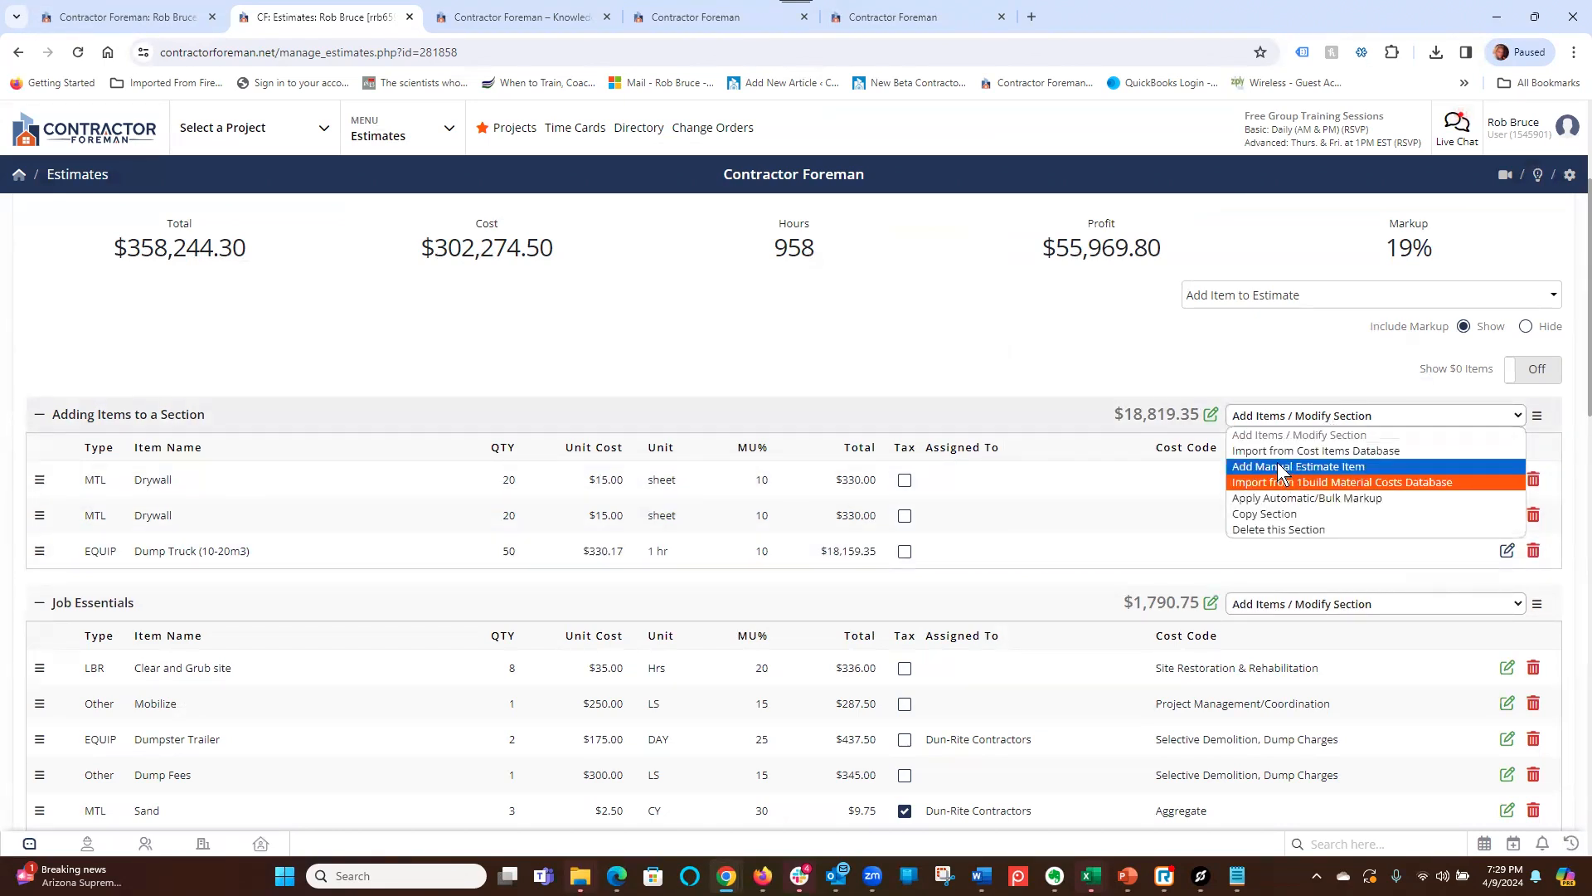
click(1278, 467)
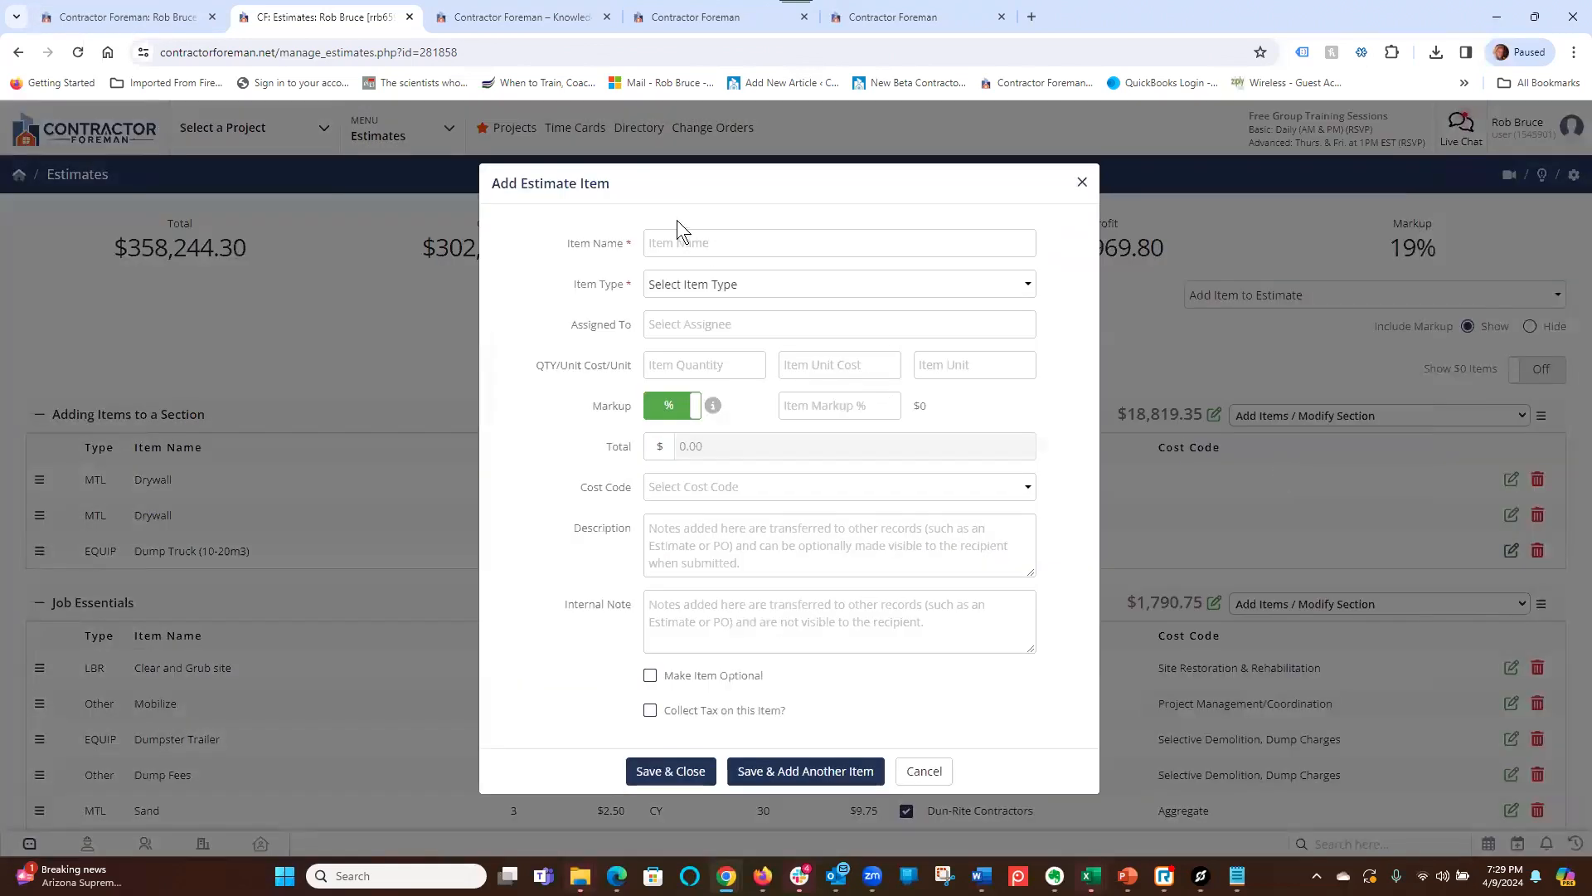
click(683, 242)
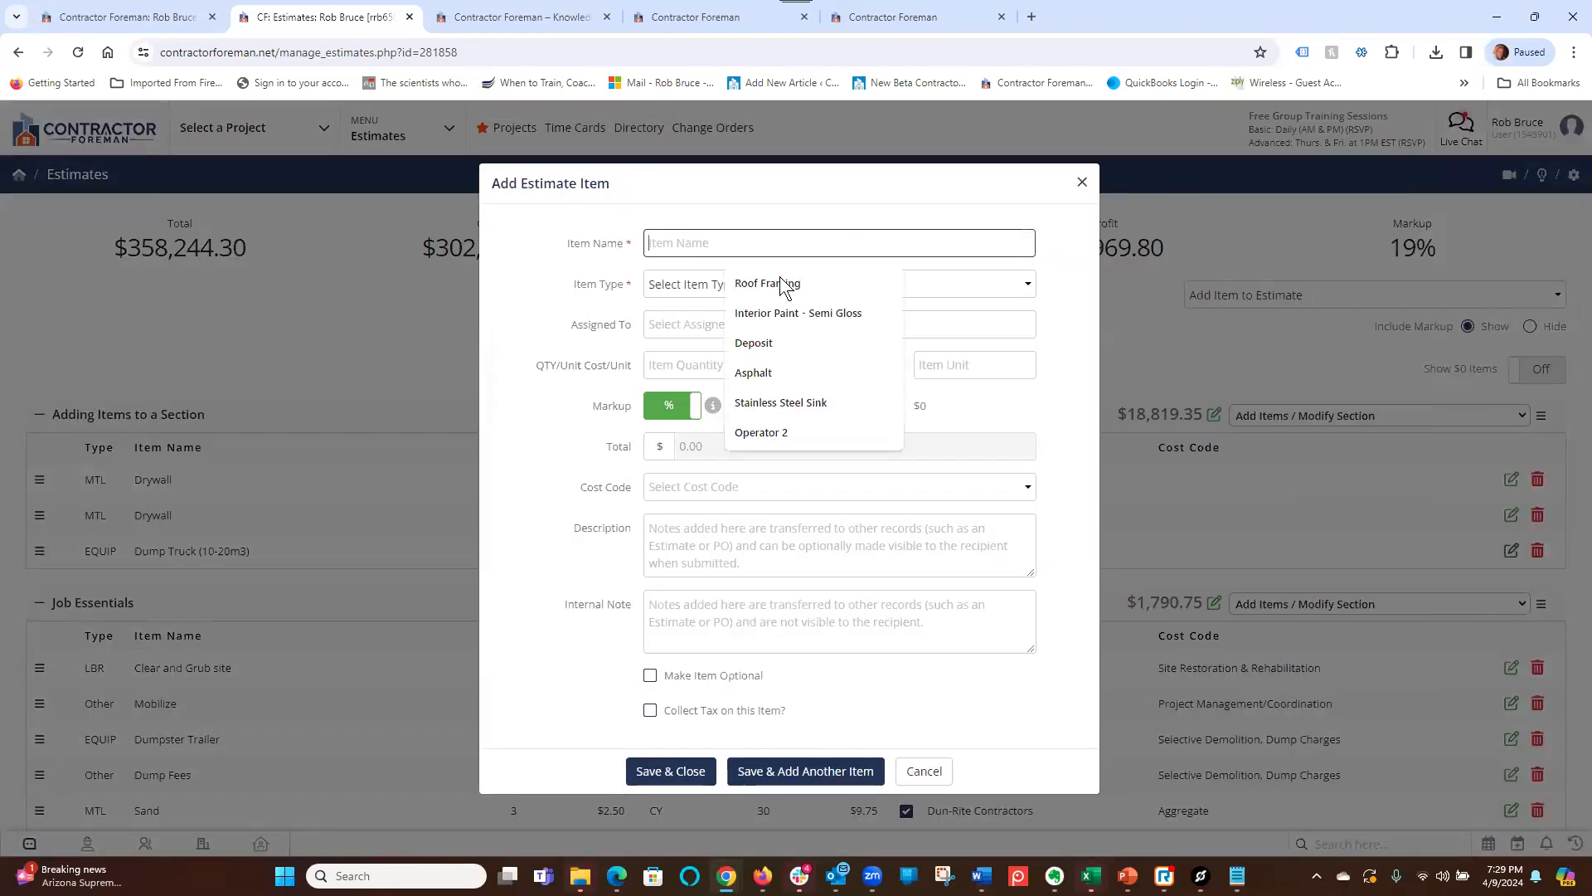
click(786, 401)
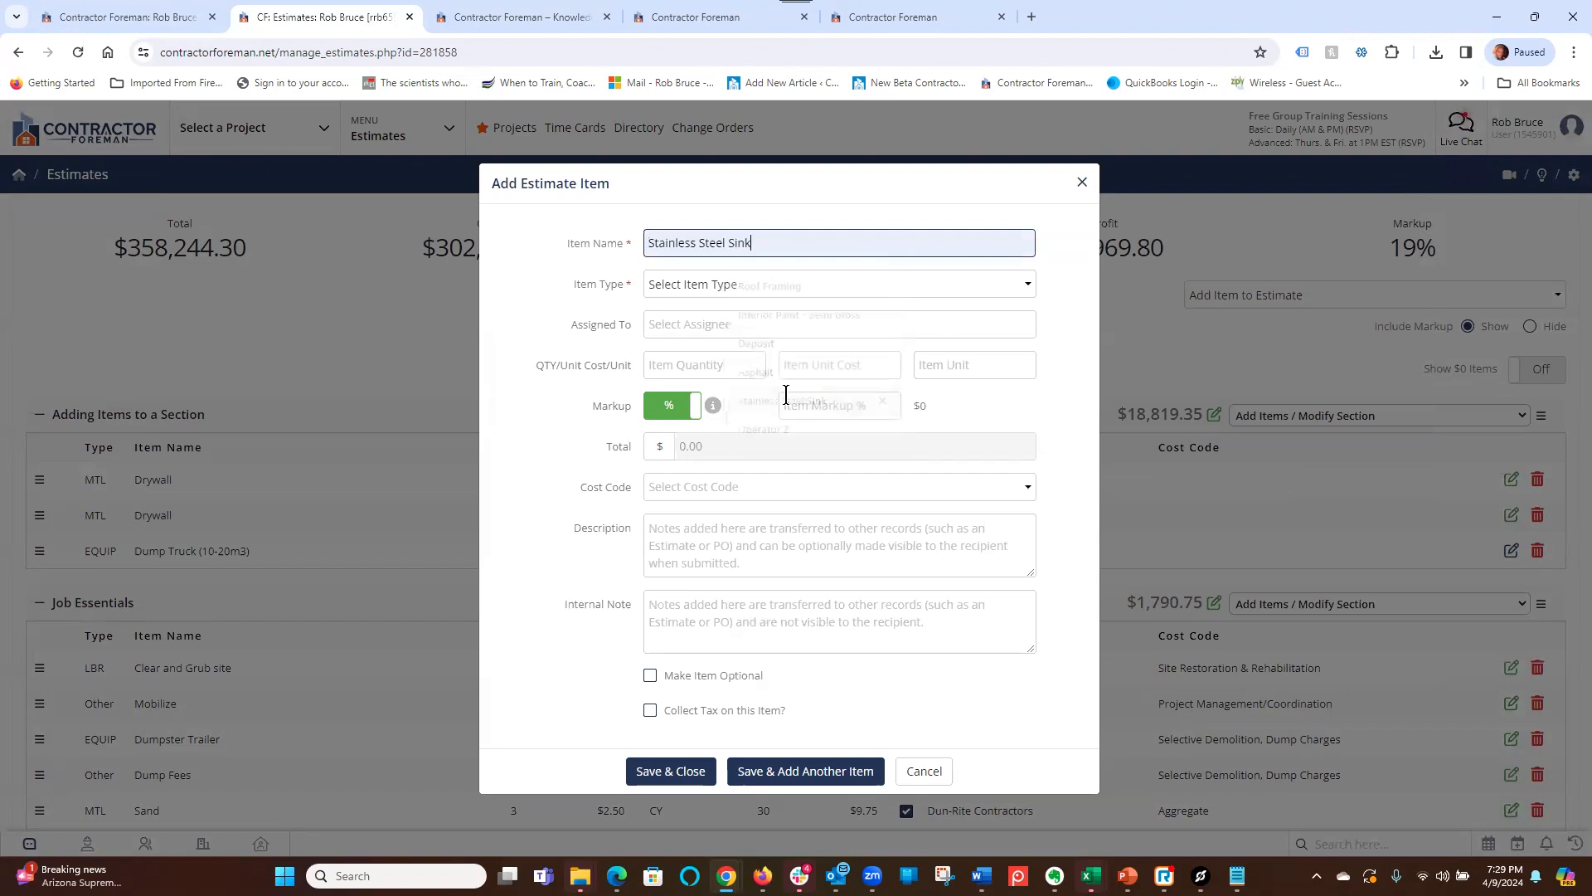
click(703, 283)
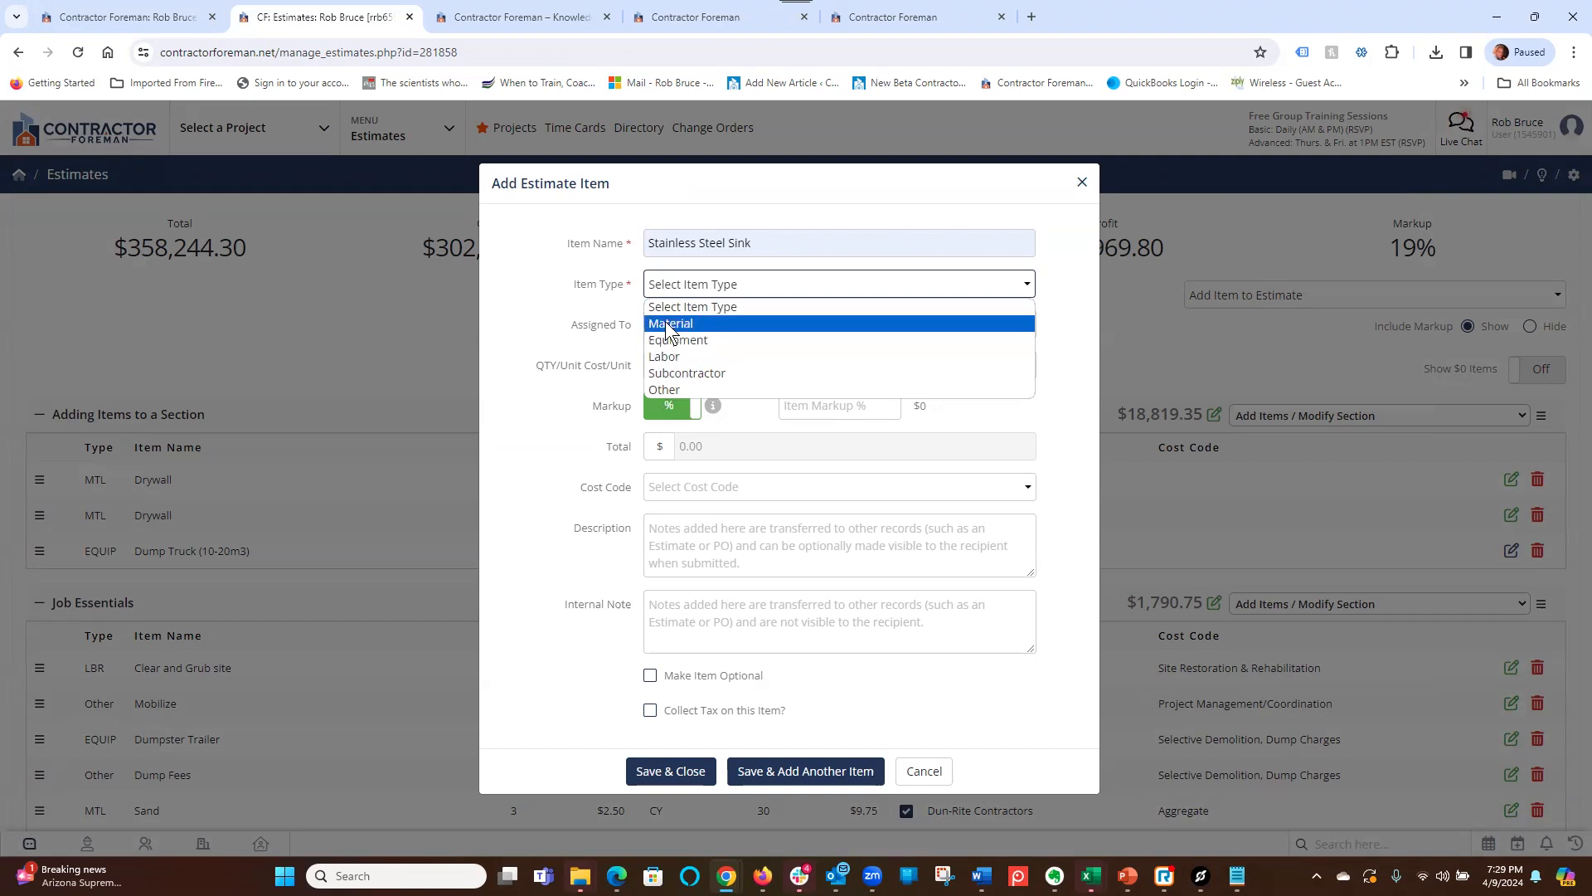
click(666, 323)
- Assign the Stainless Steel Sink item to the Wolseley vendor contact
drag(551, 310, 618, 315)
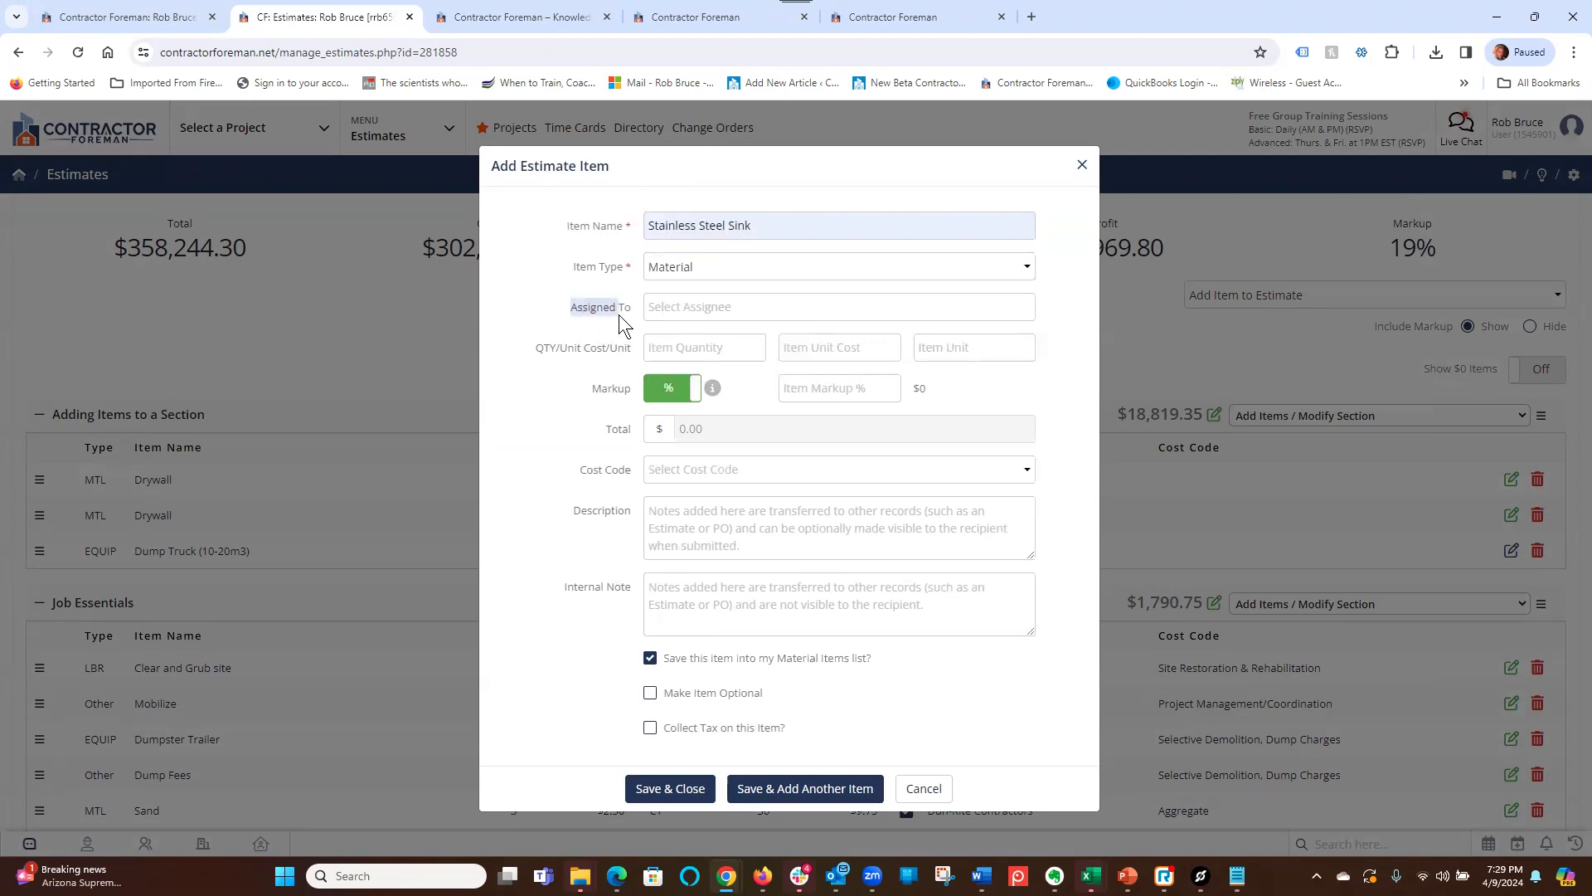
click(693, 310)
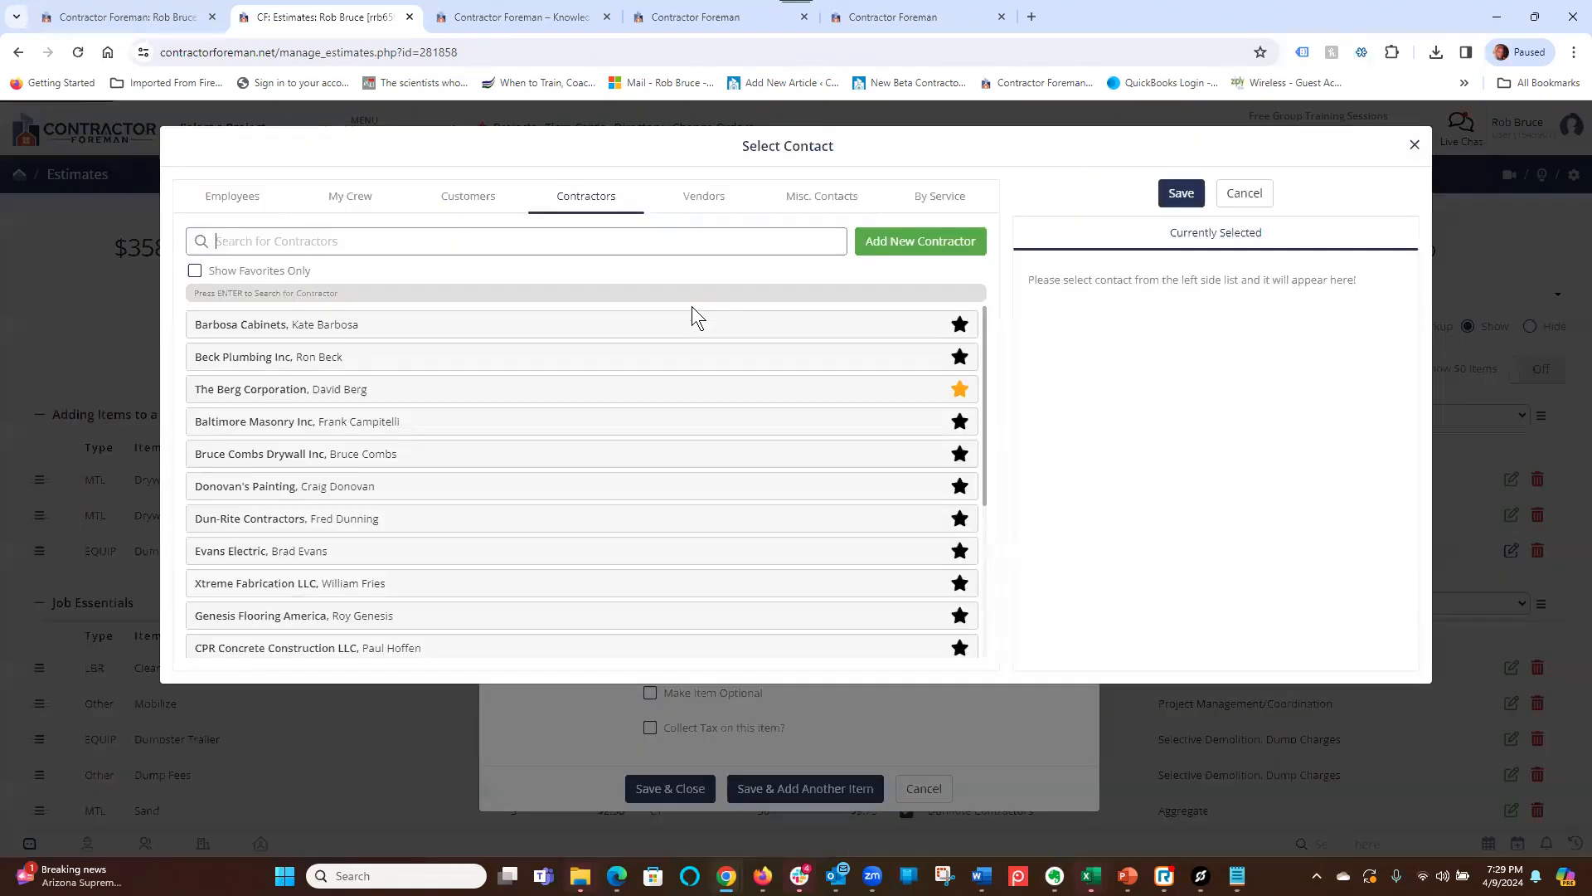
click(700, 199)
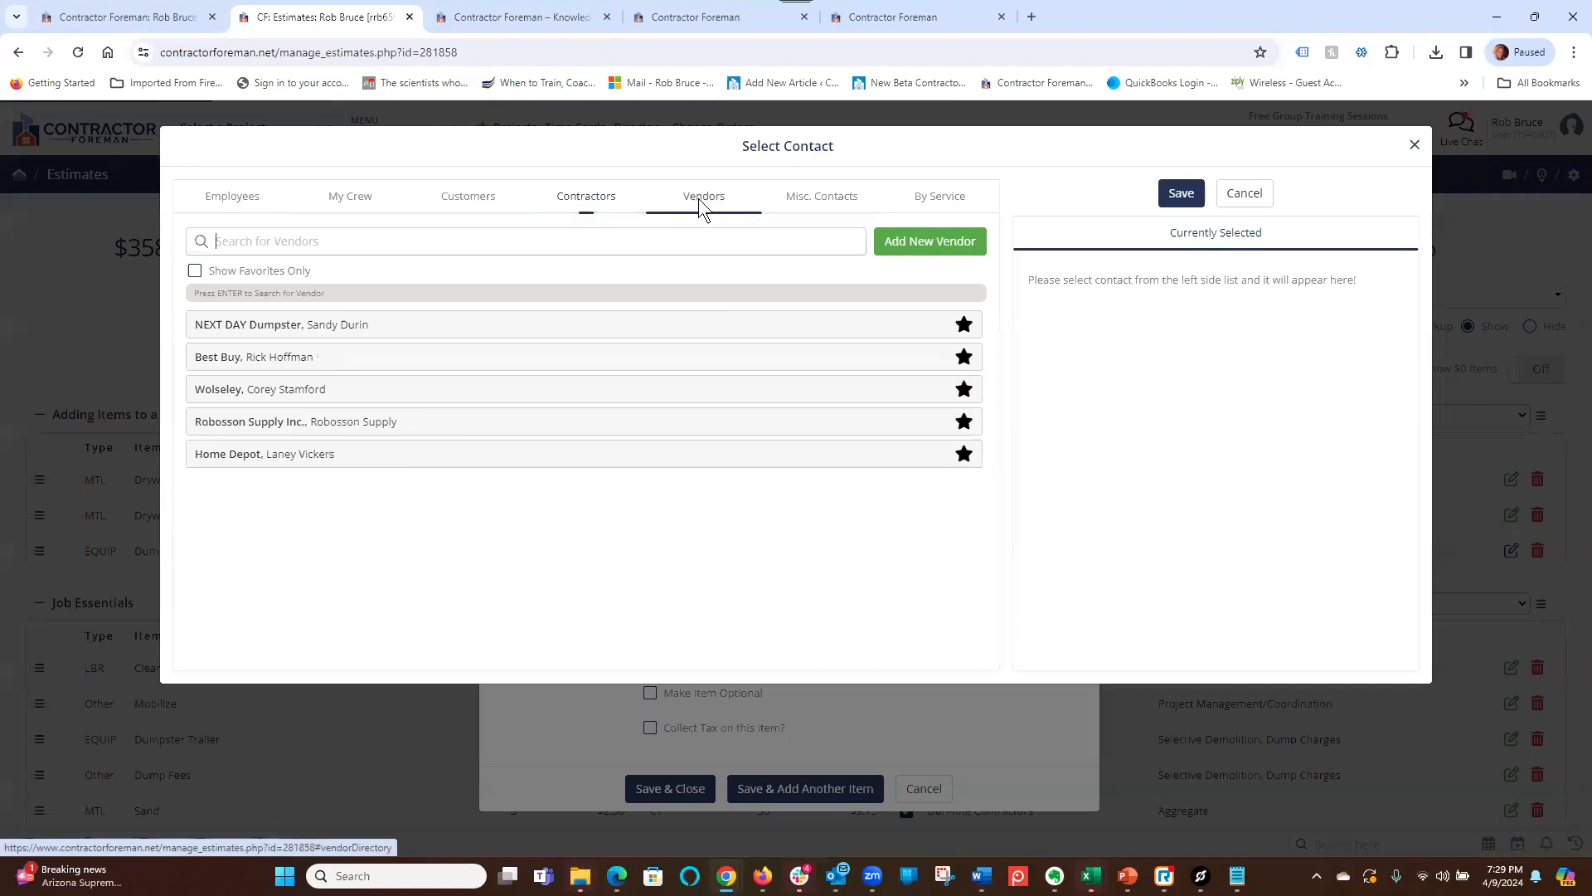
click(269, 397)
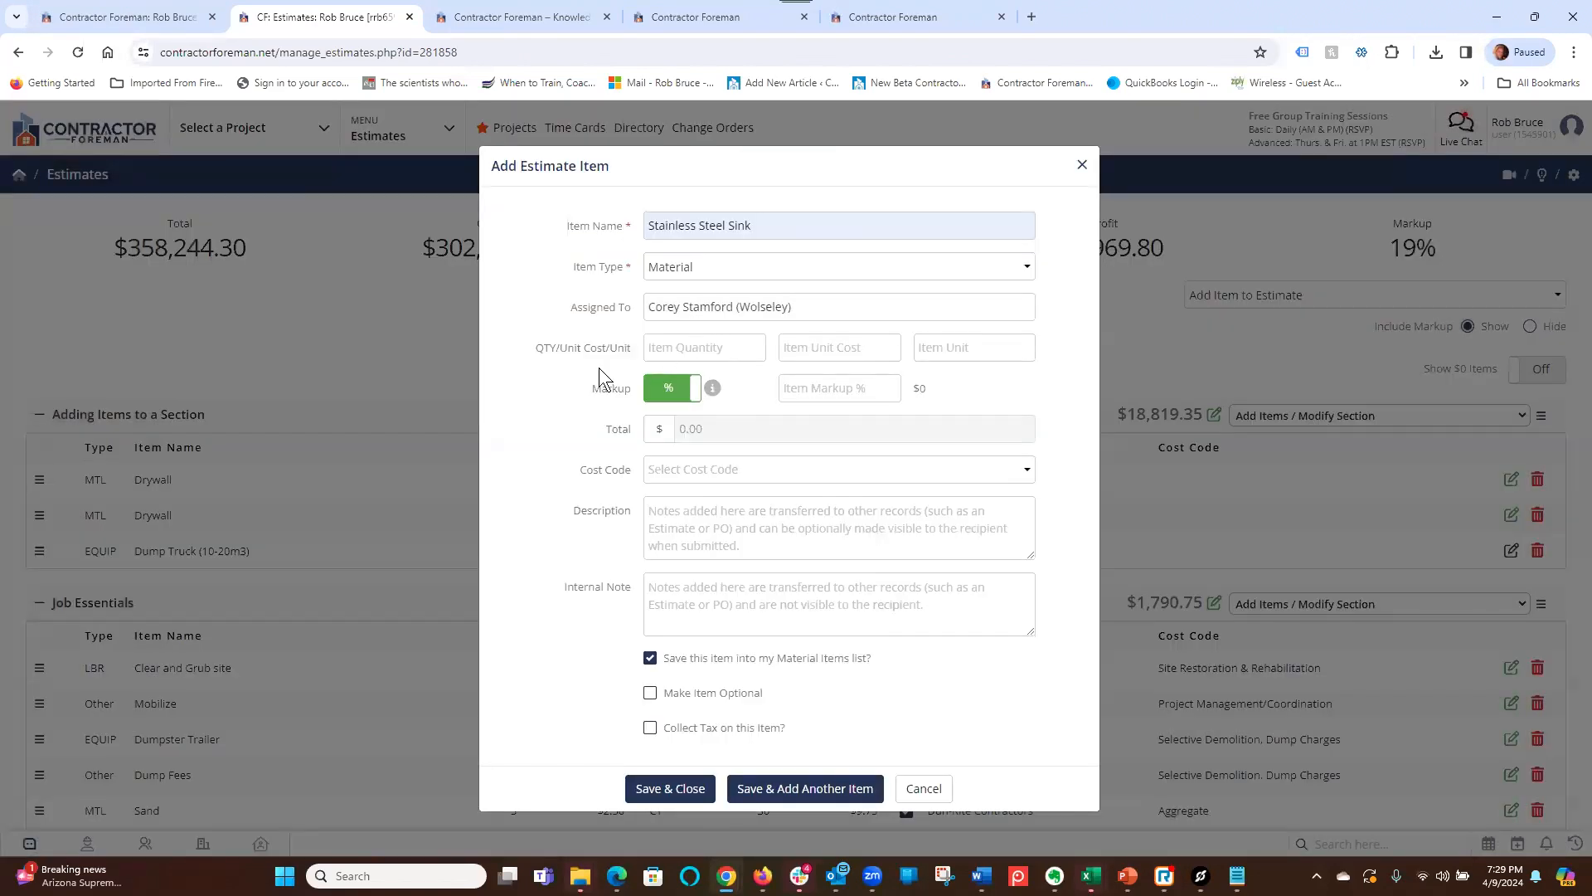
- Set the sink's quantity to 1, its unit cost to 400 and its unit to EA
click(687, 349)
text(1)
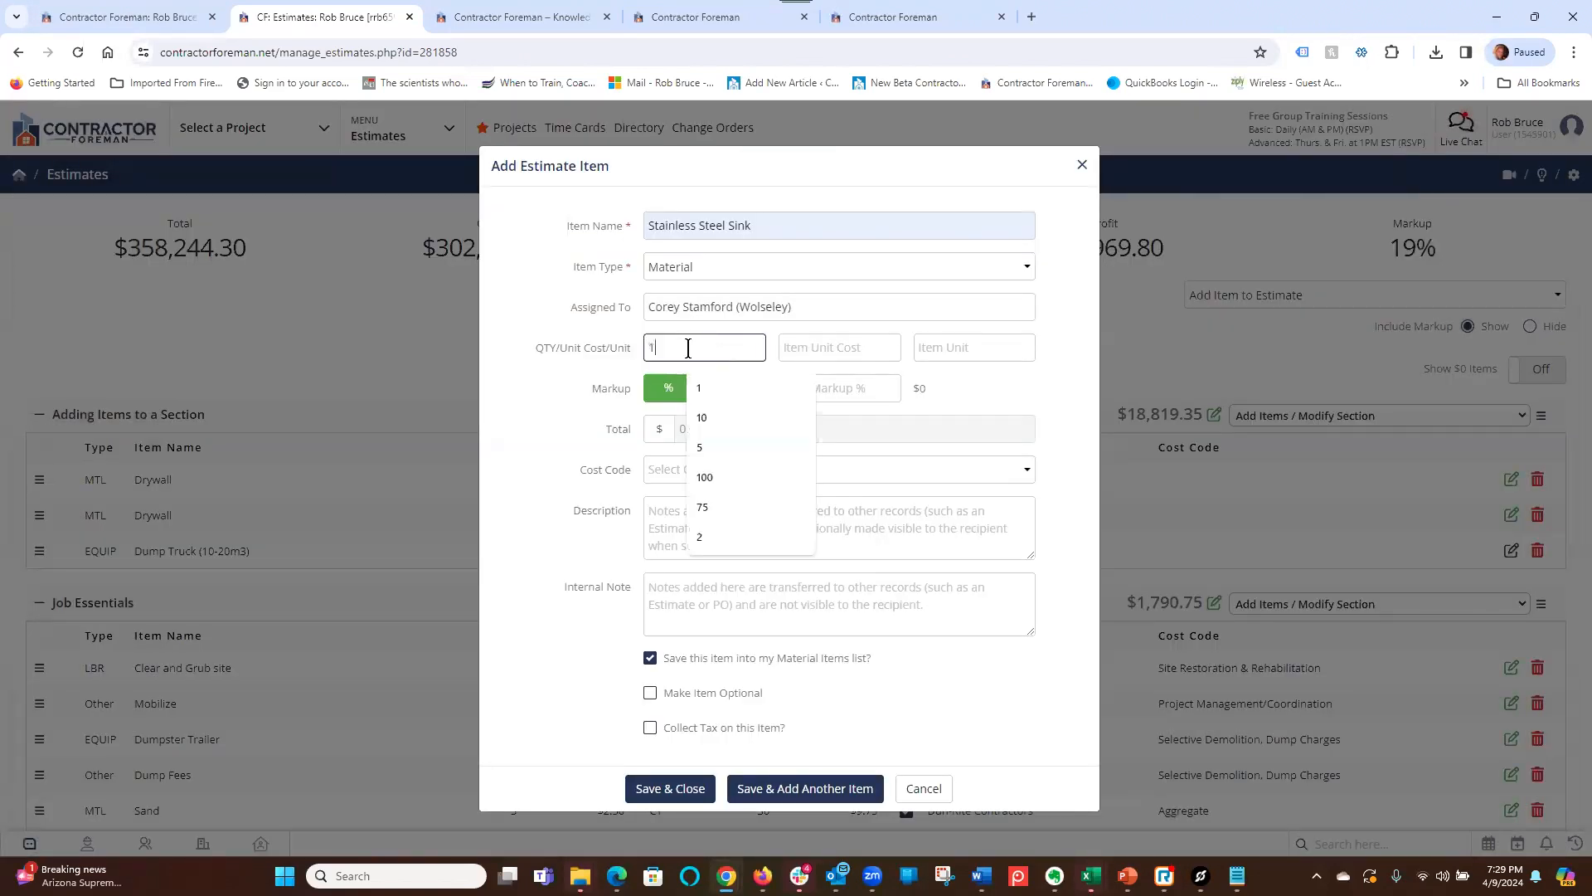
click(848, 352)
text(400)
click(987, 351)
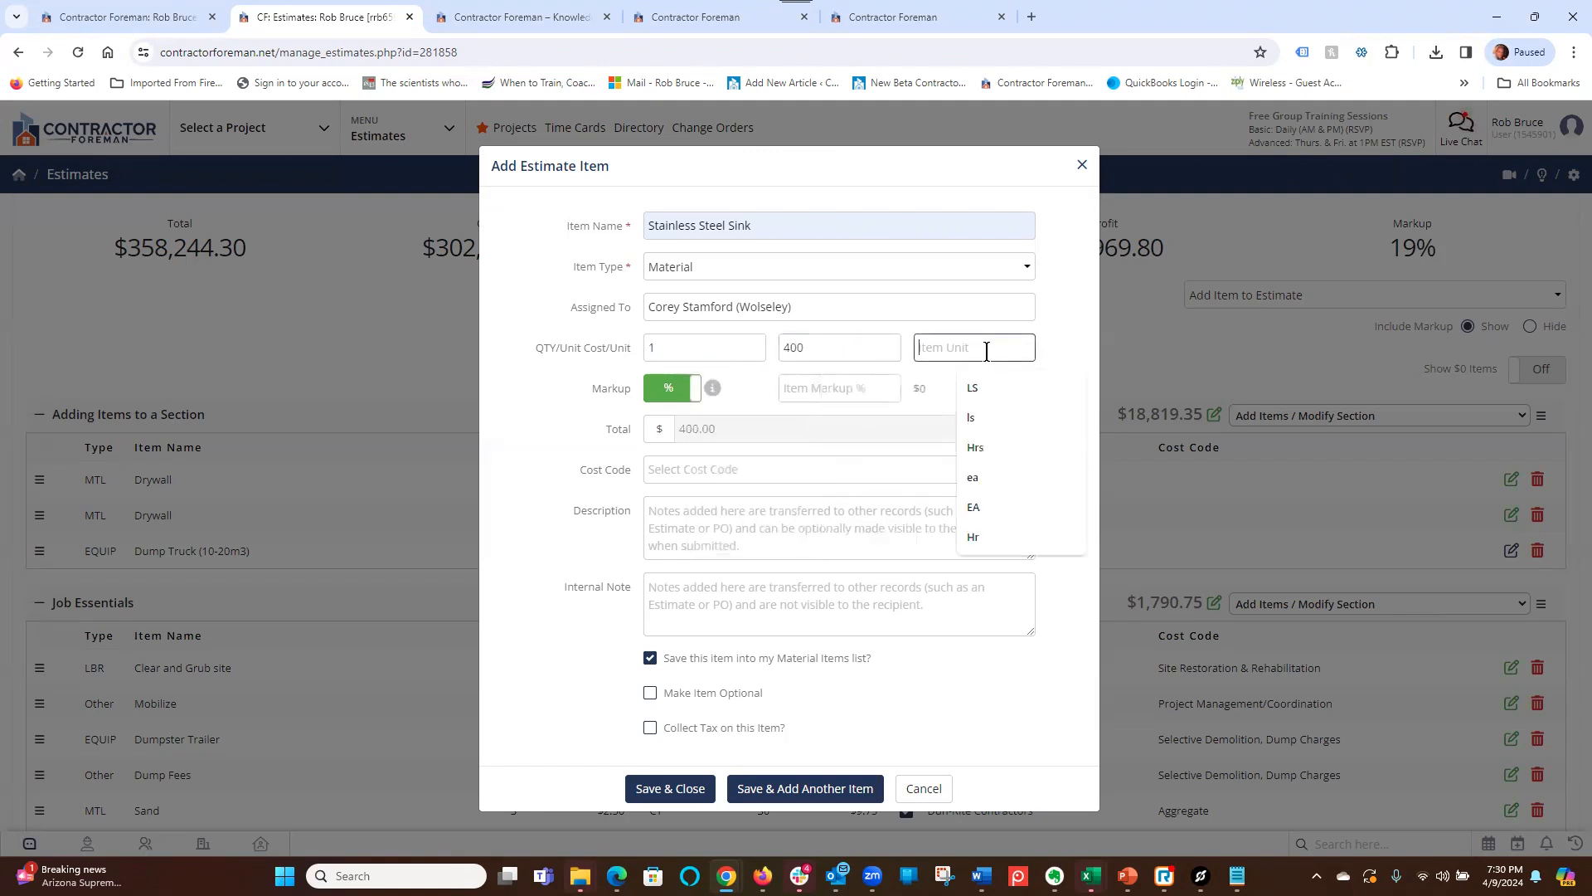
text(EA)
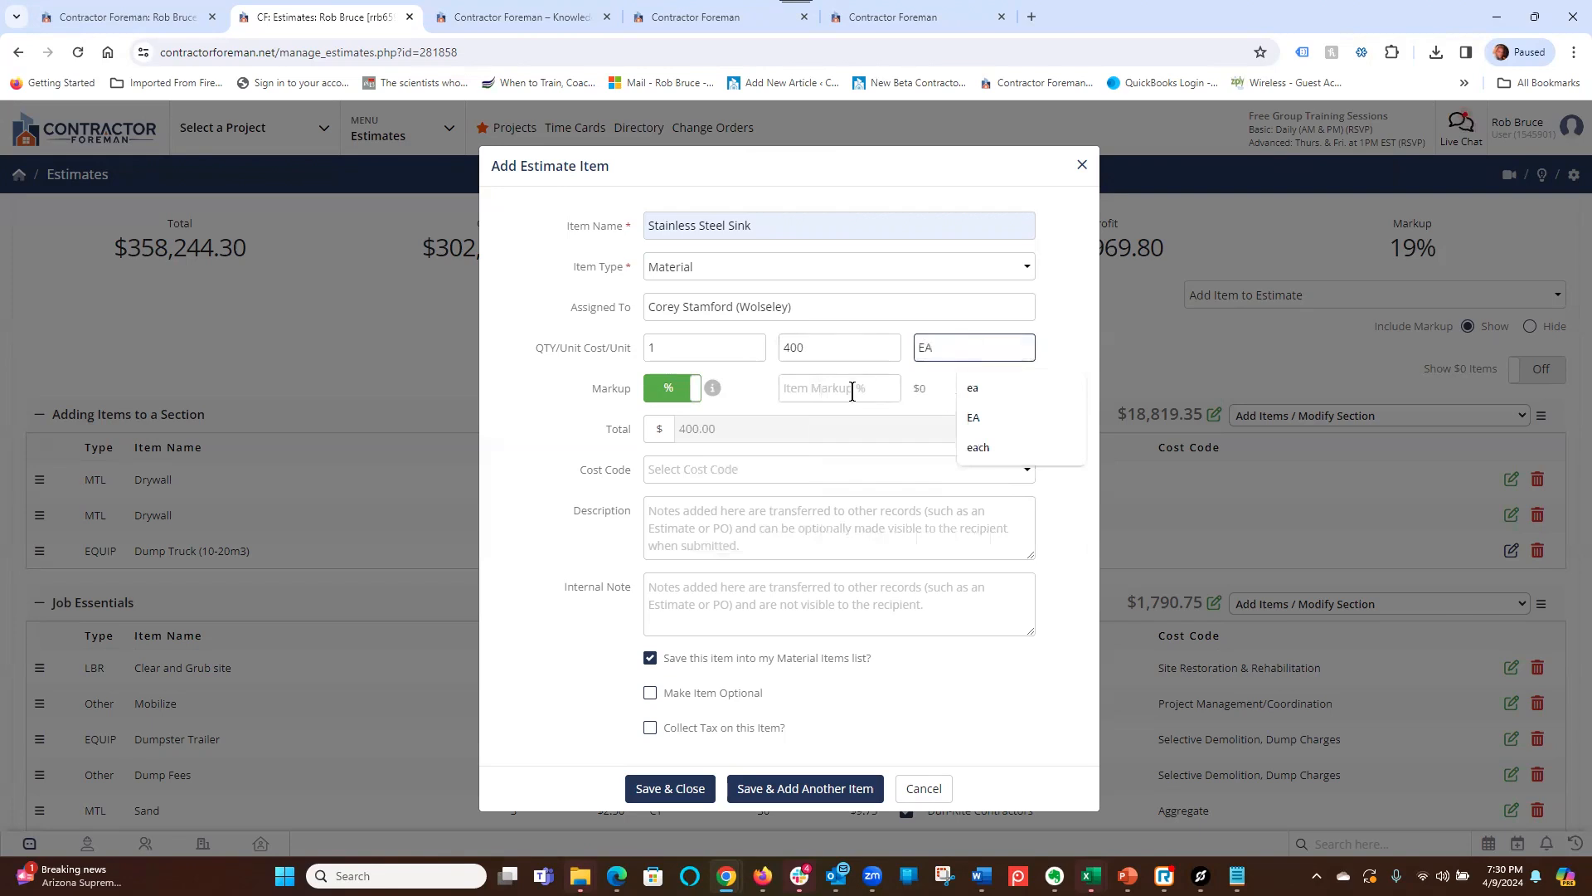
- Give the sink item the cost code Plumbing (15200-000)
click(705, 479)
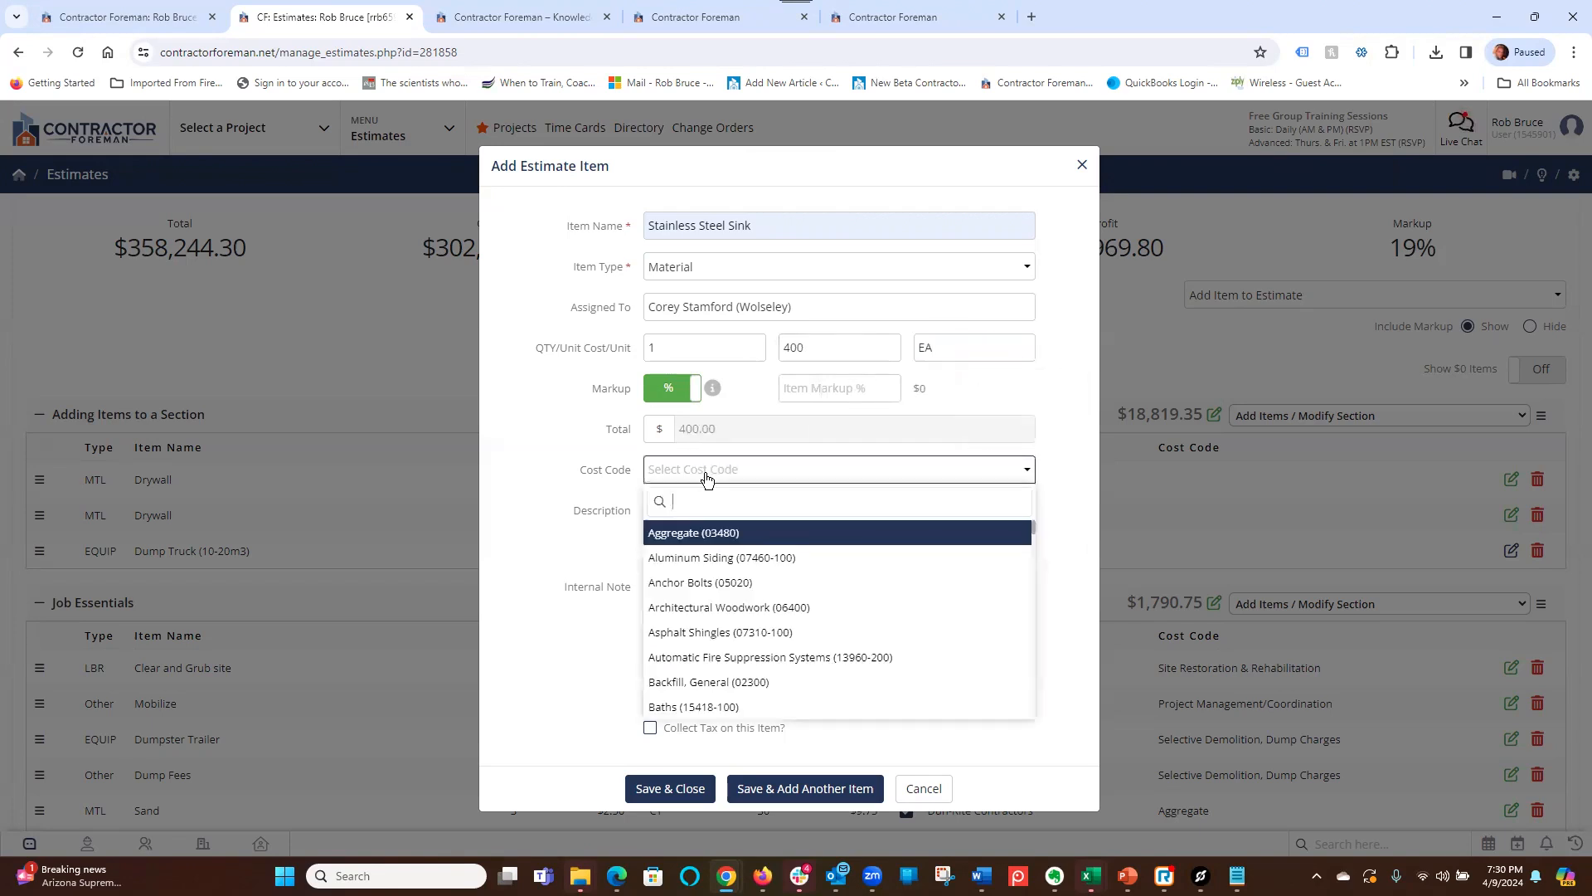
text(plu)
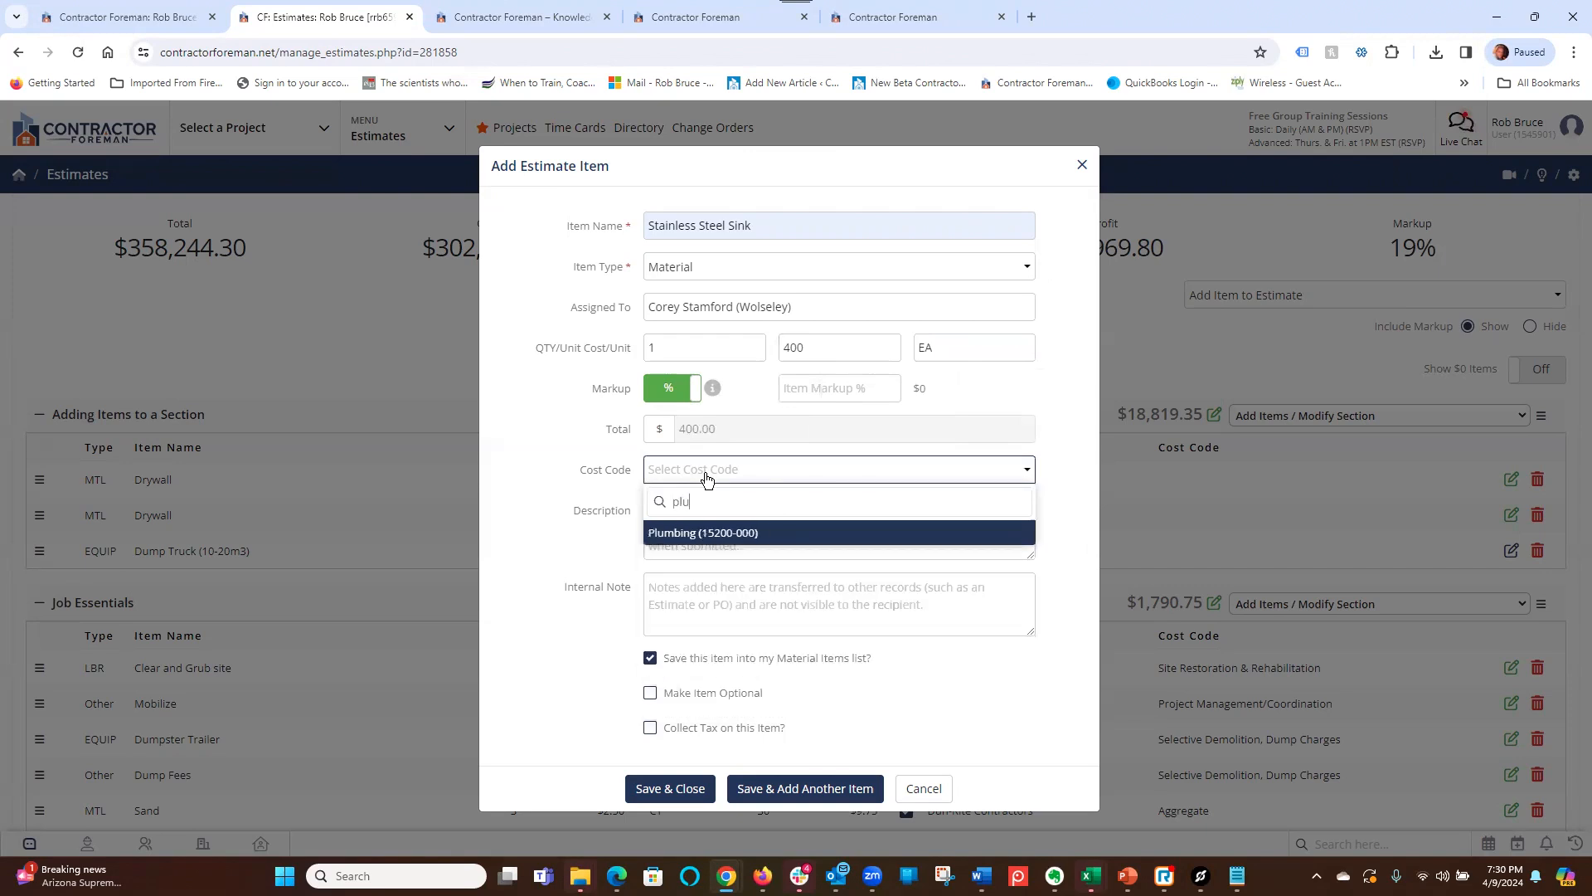
text(mbin)
click(727, 533)
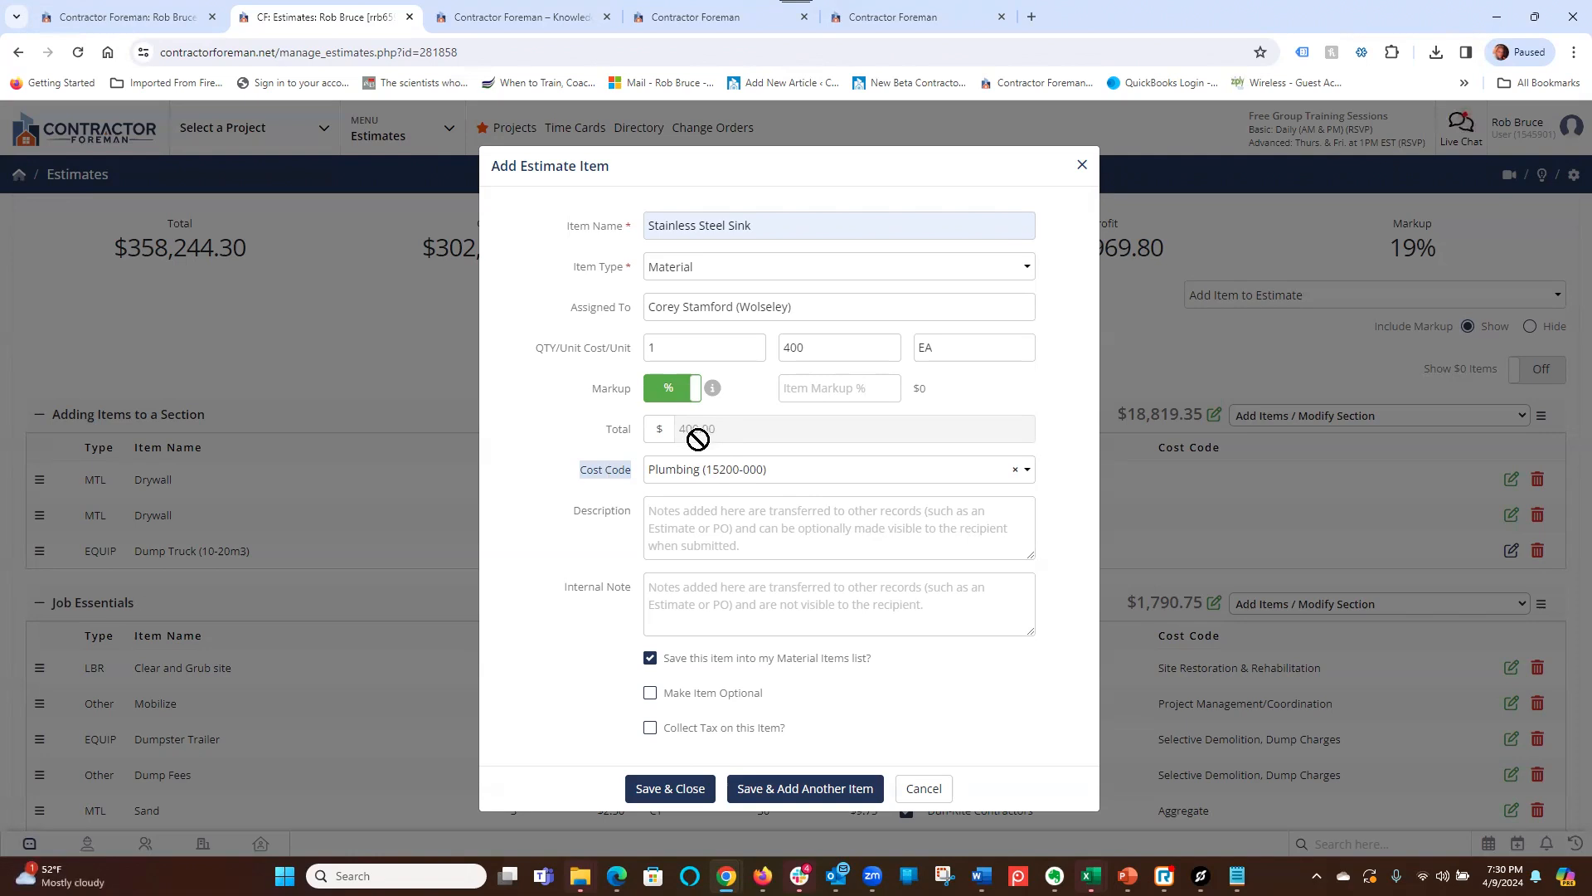
- Set the sink item's markup to 20 percent
key(ctrl+a)
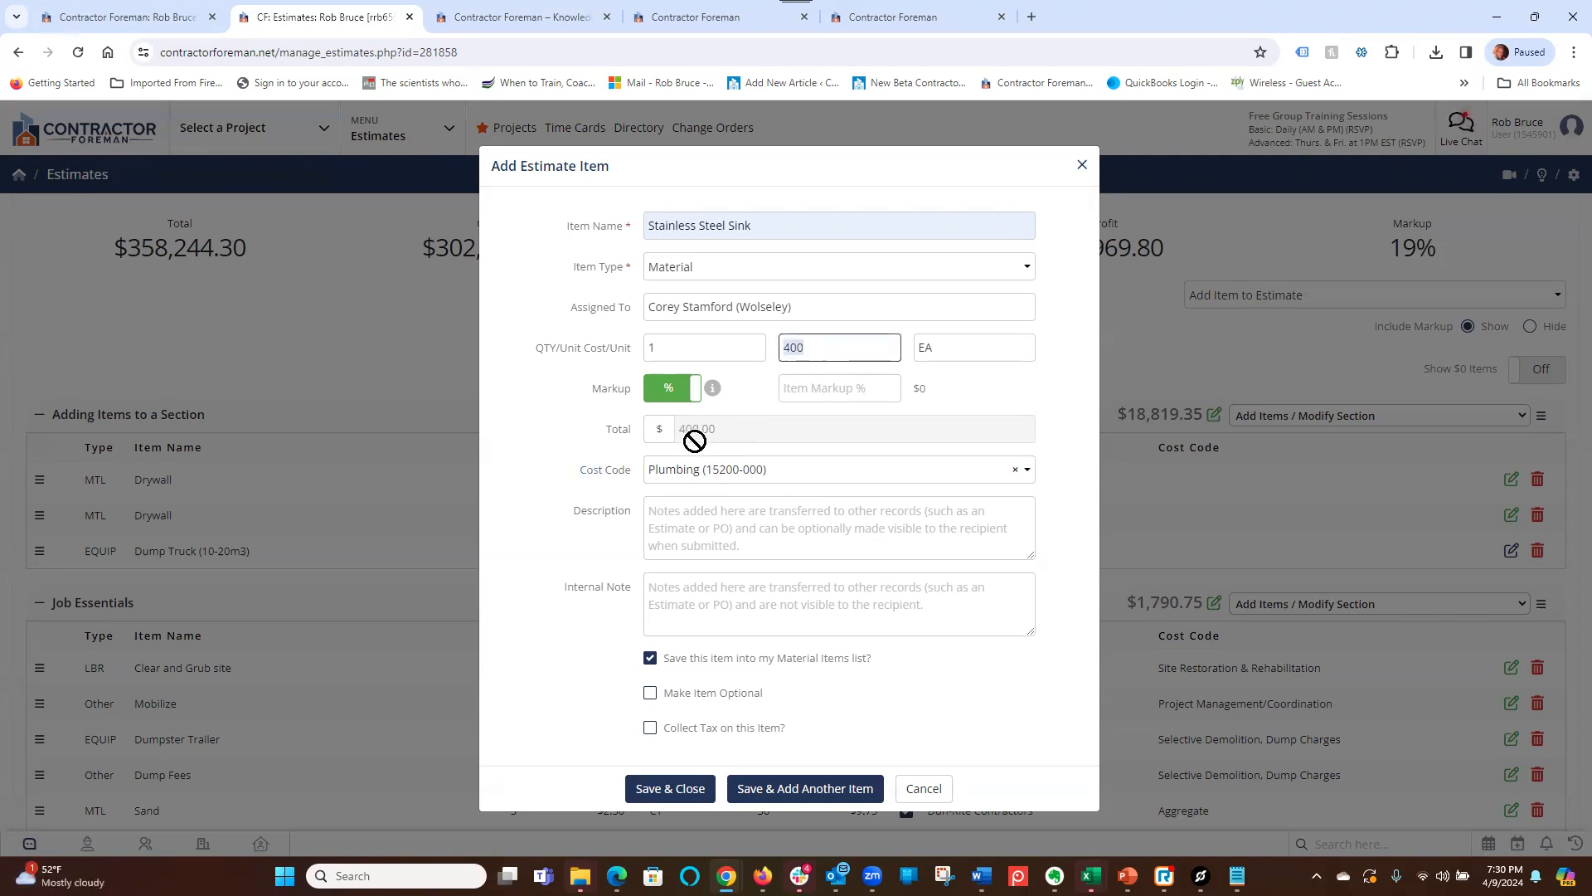
click(835, 387)
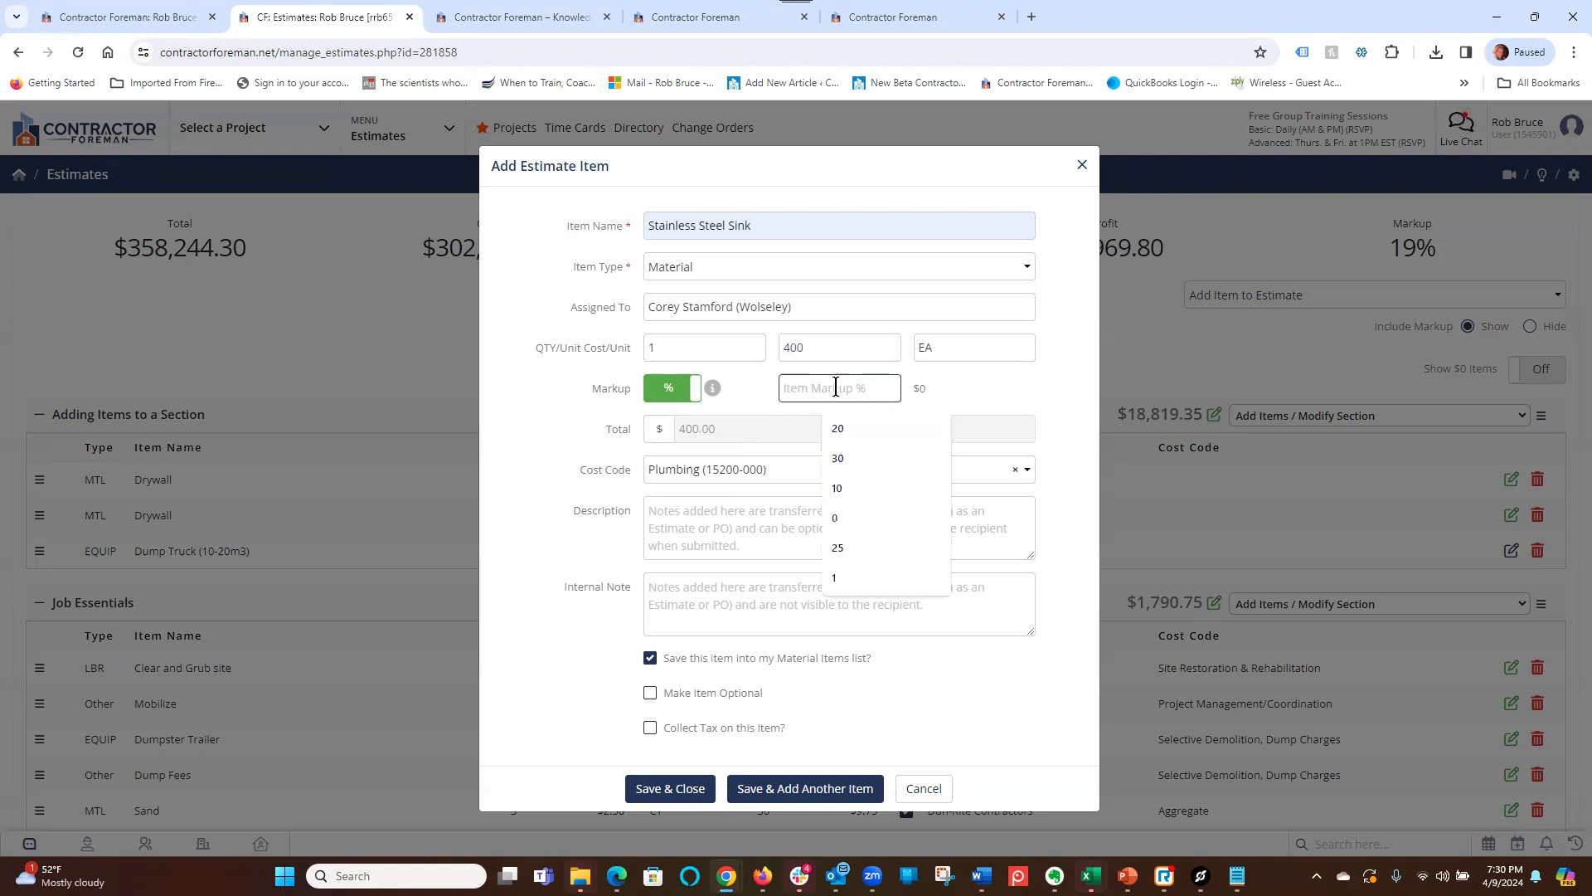
text(20)
click(1041, 372)
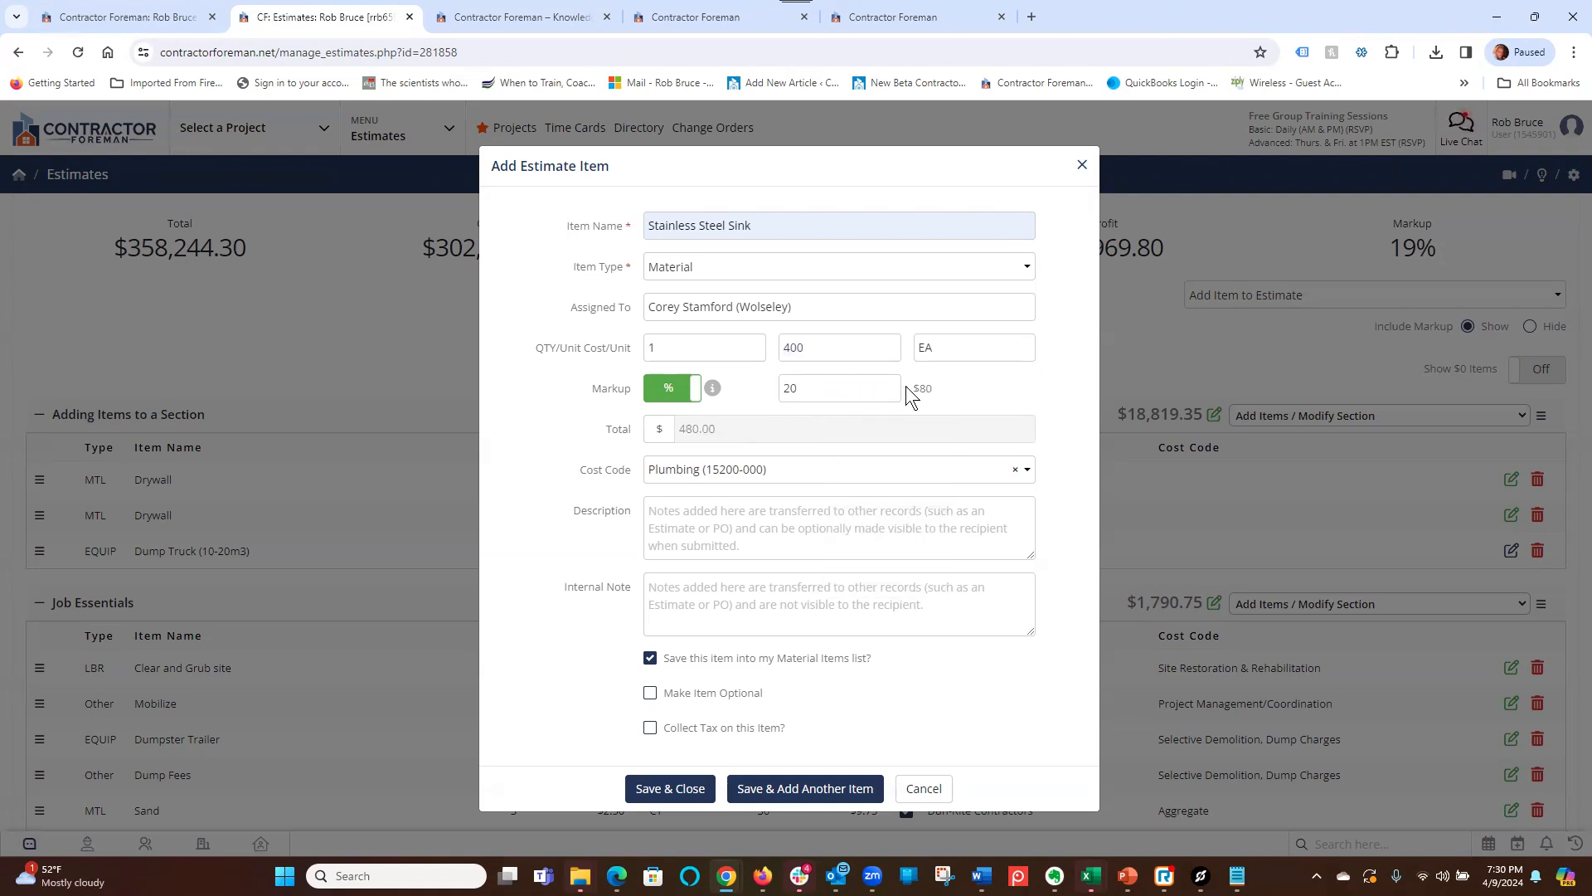
drag(853, 388, 777, 391)
click(917, 390)
double_click(794, 387)
- Switch the sink's markup from percentage to dollars and set the total sales price to 500
click(697, 398)
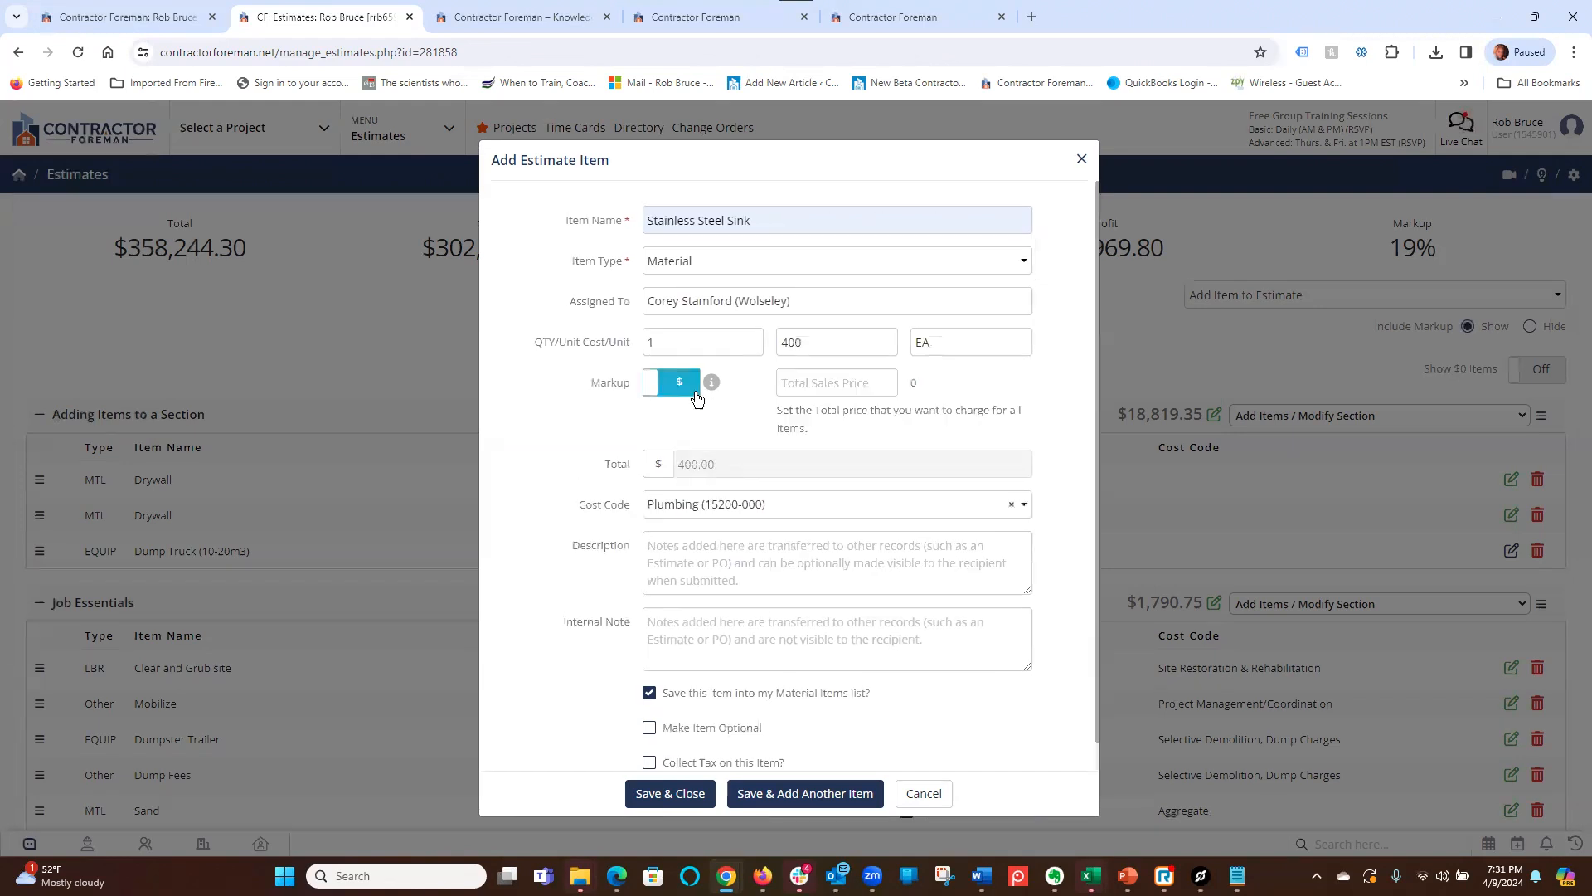
click(841, 381)
text(500)
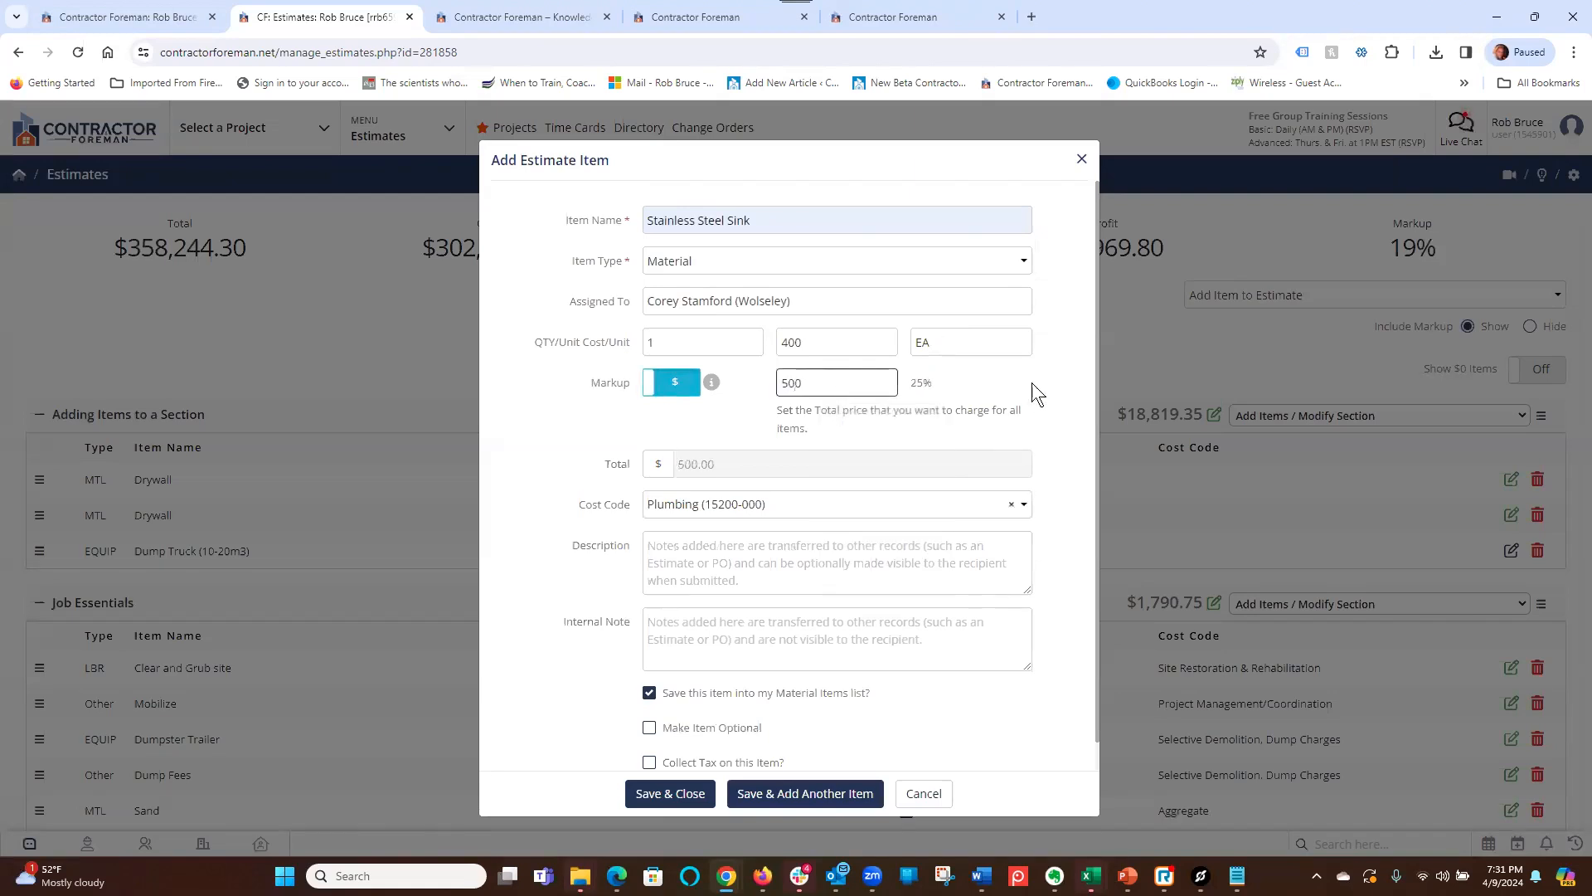
click(1030, 380)
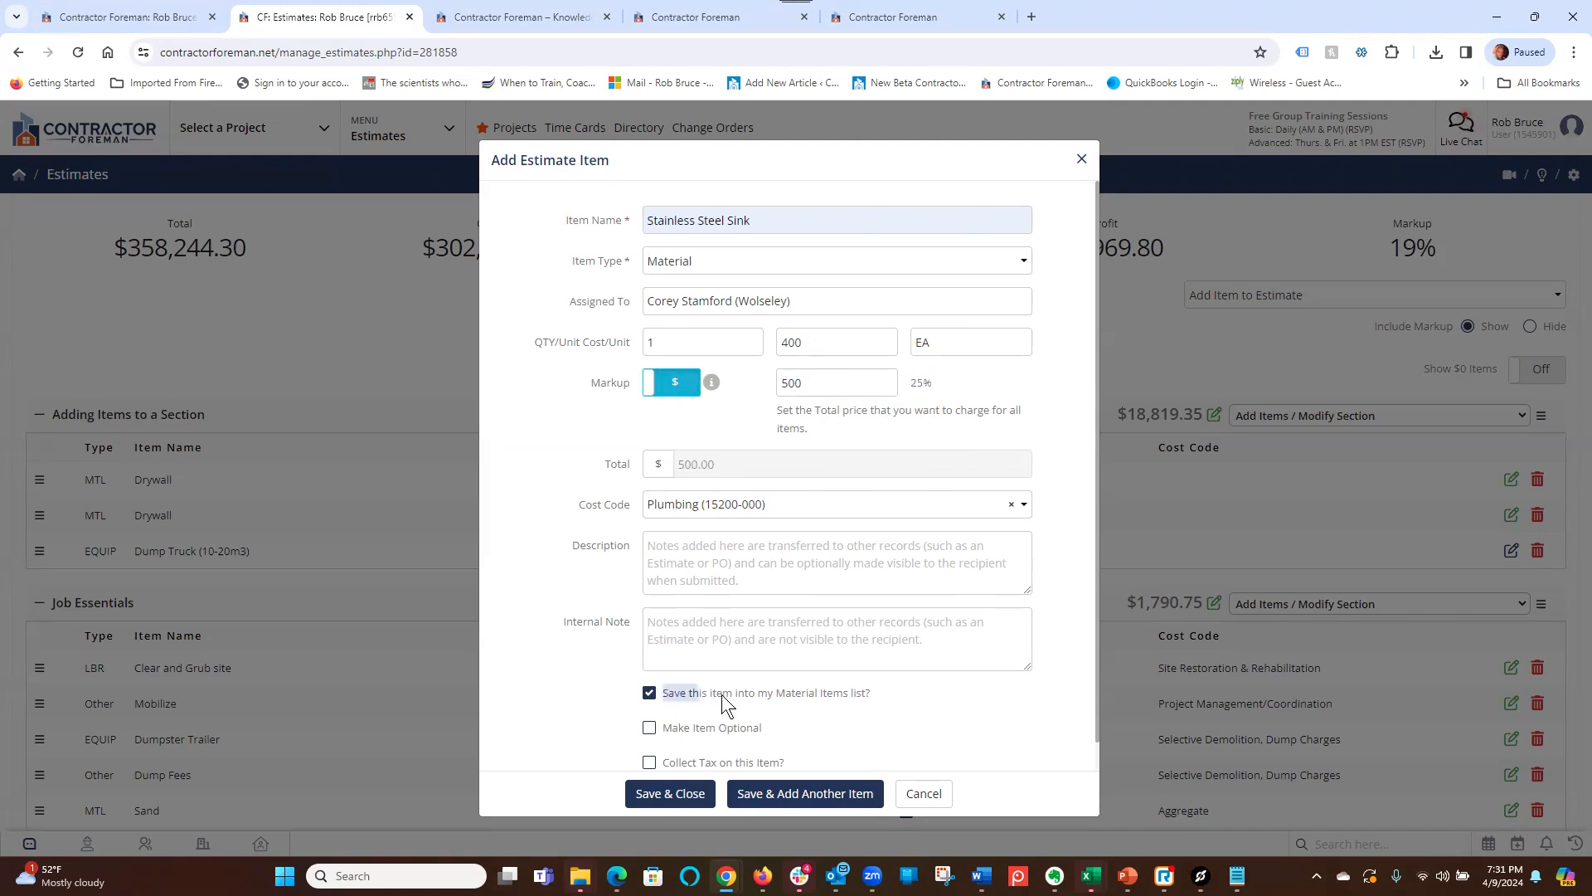
- Change the sink's item type to Equipment and make the item optional
drag(722, 694, 794, 698)
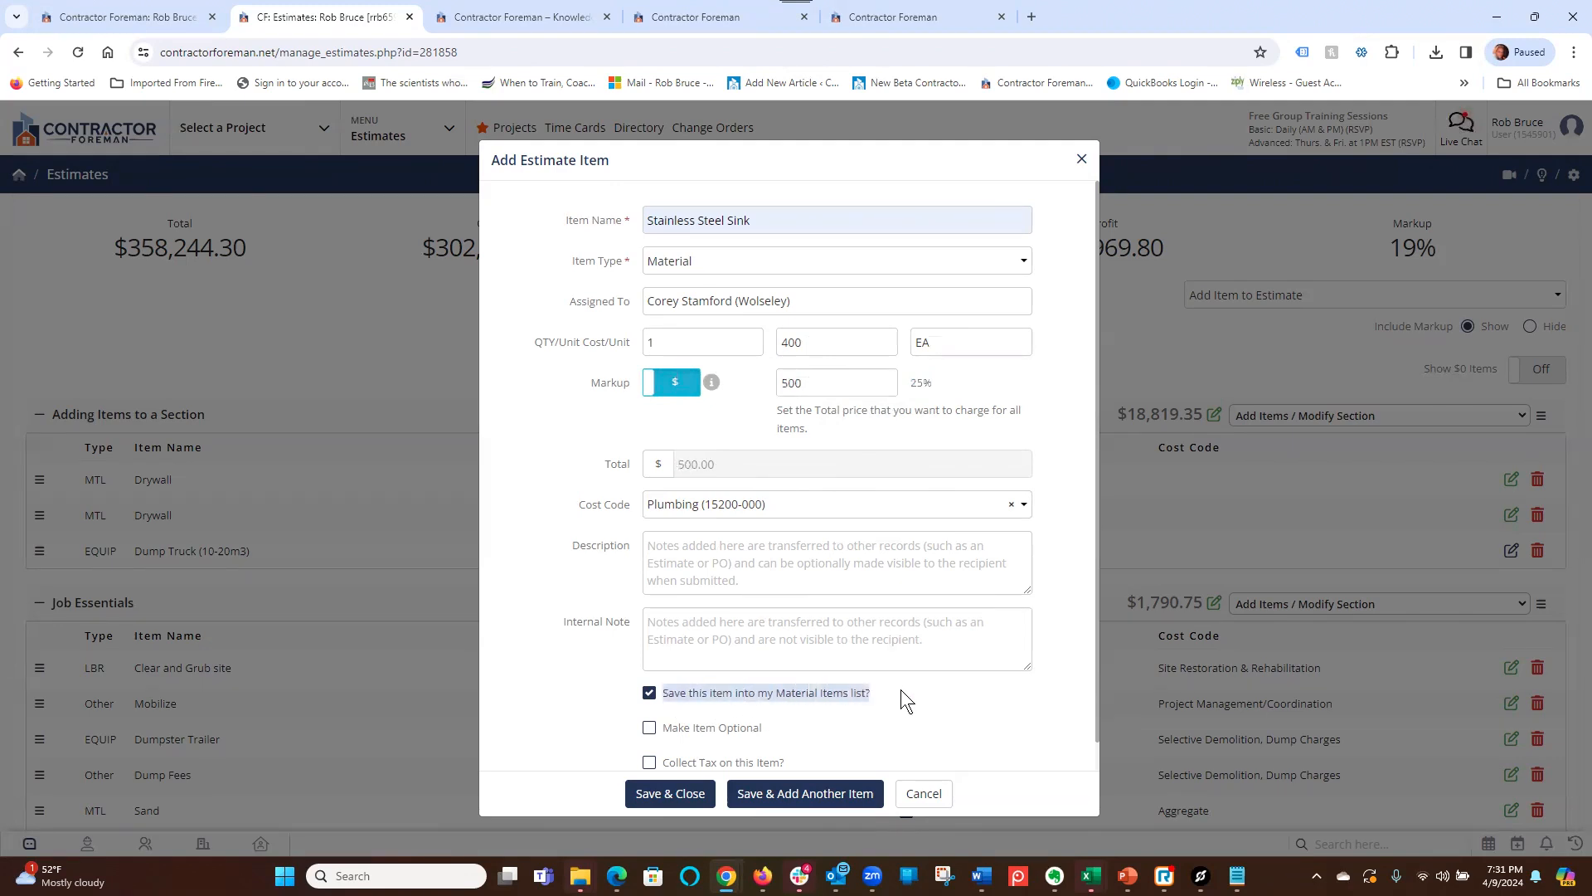
click(785, 693)
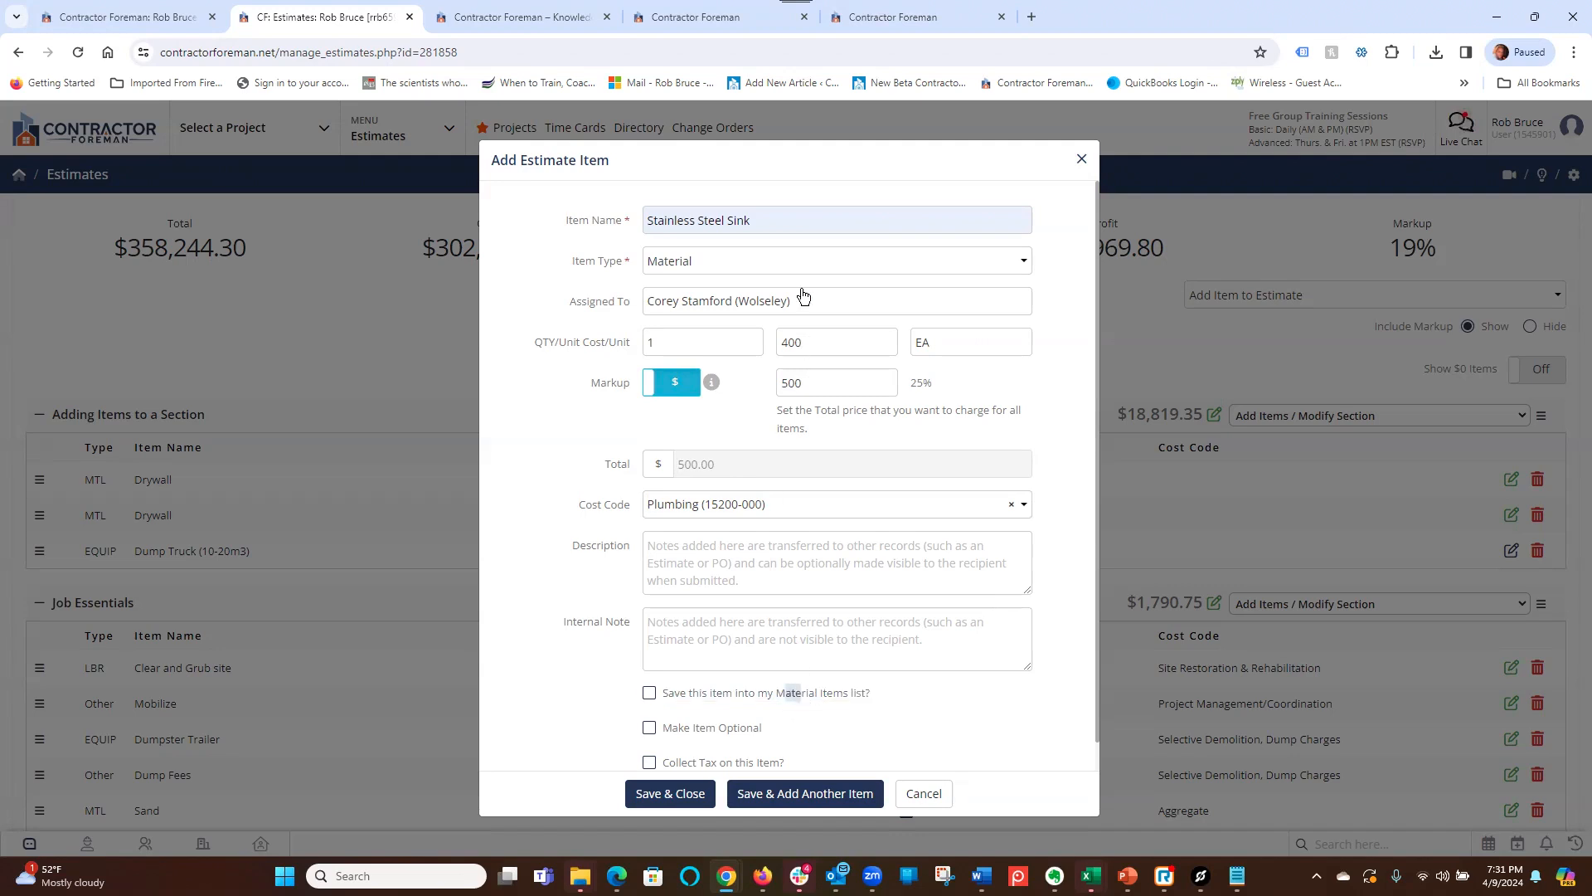
click(709, 257)
click(675, 316)
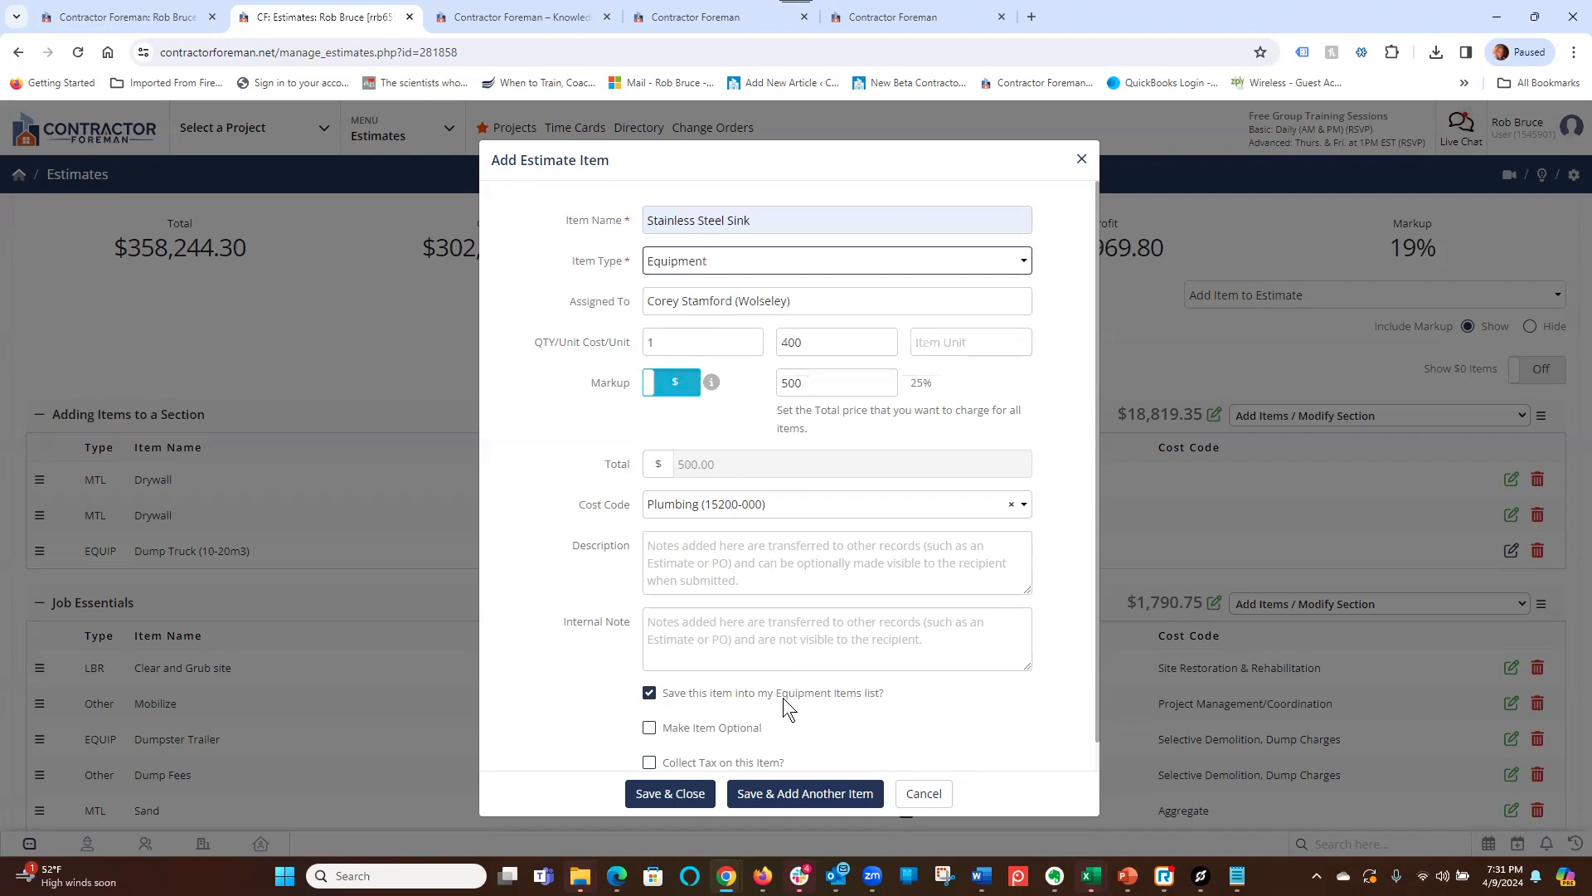
drag(778, 694, 832, 694)
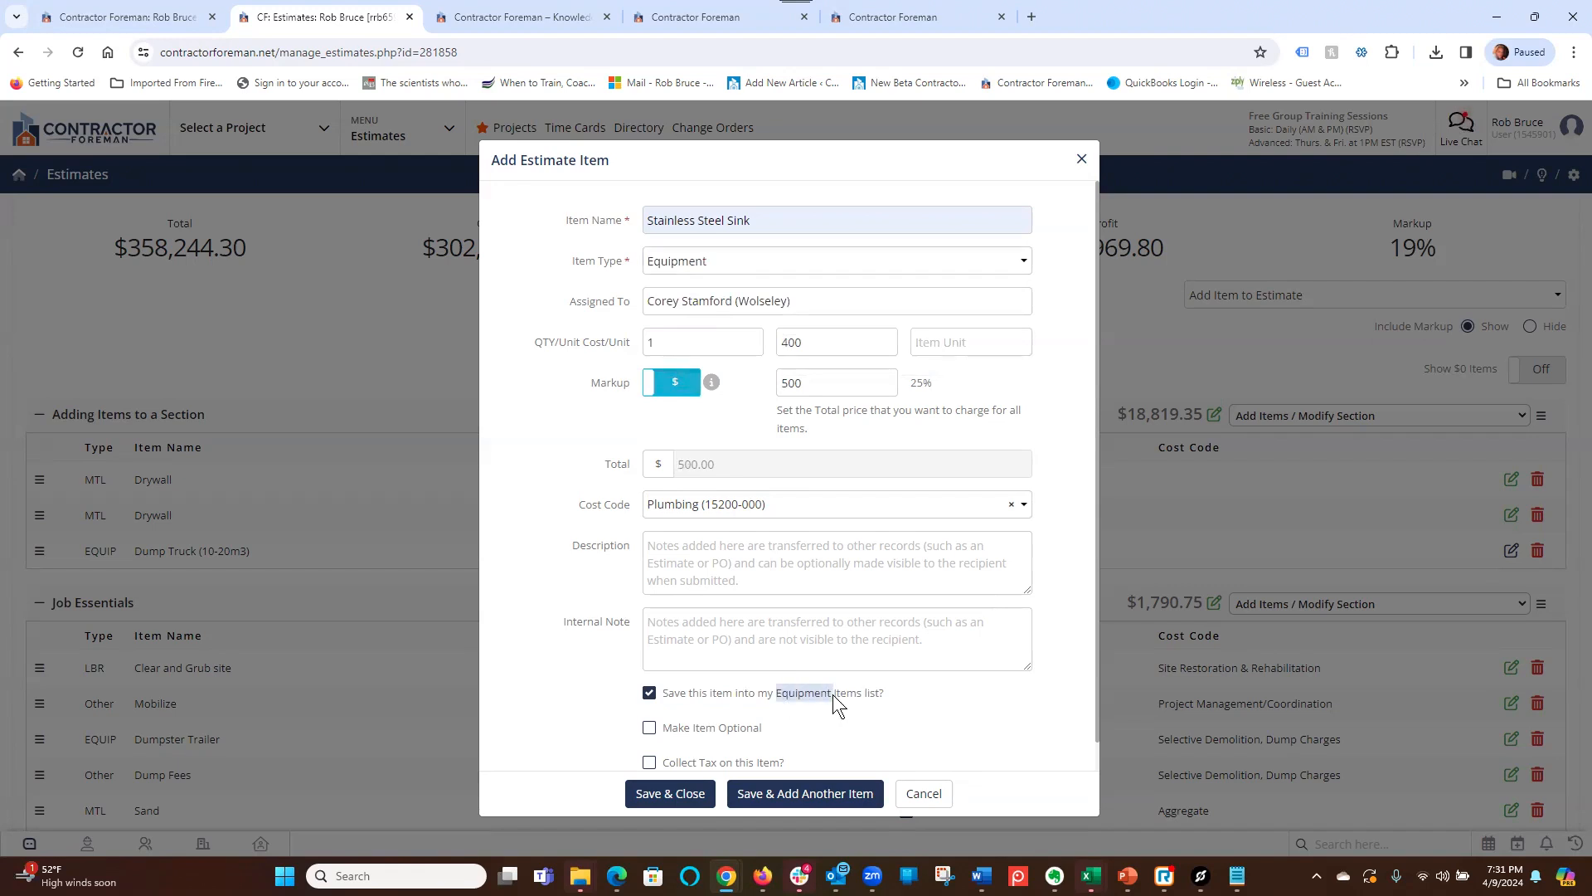
click(650, 729)
click(664, 725)
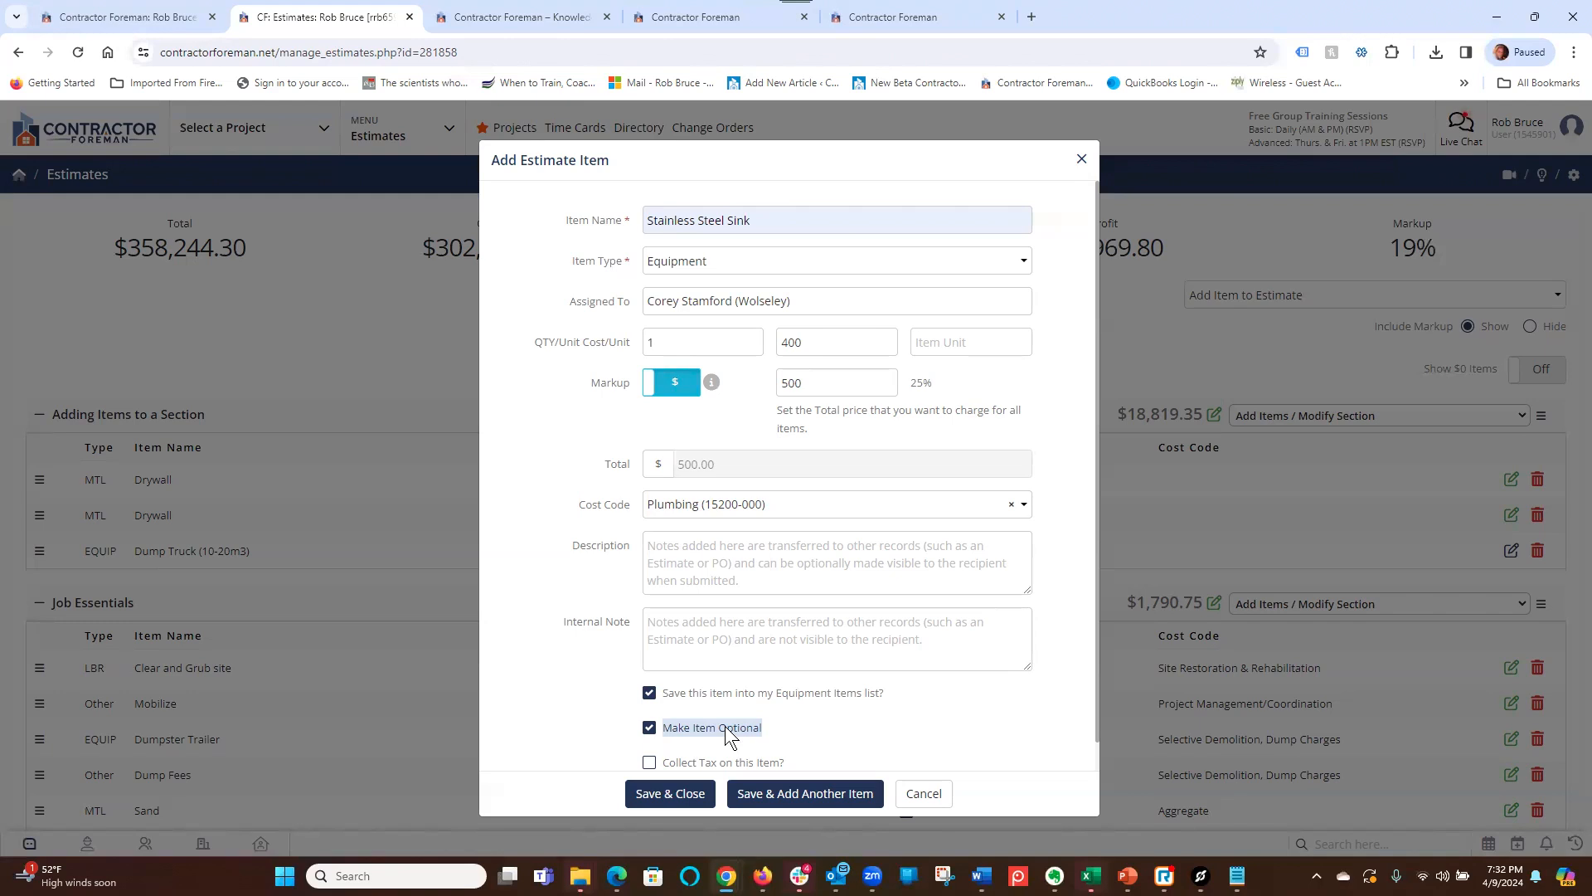
- Clear the Stainless Steel Sink's optional setting and save the item to the Adding Items to a Section section
click(649, 730)
click(685, 798)
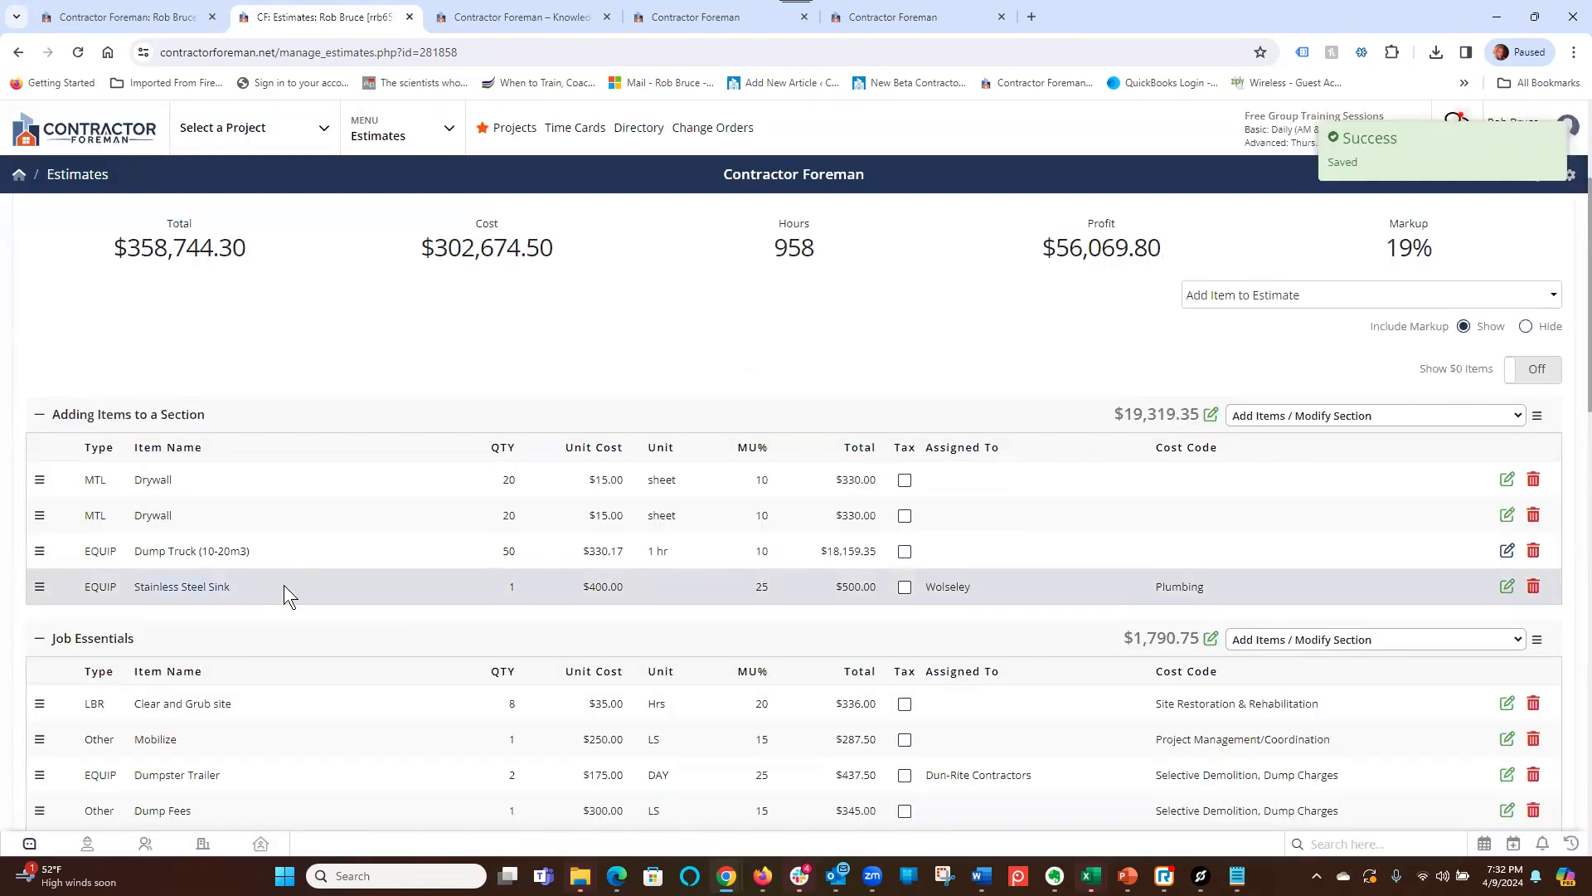
drag(284, 584, 142, 586)
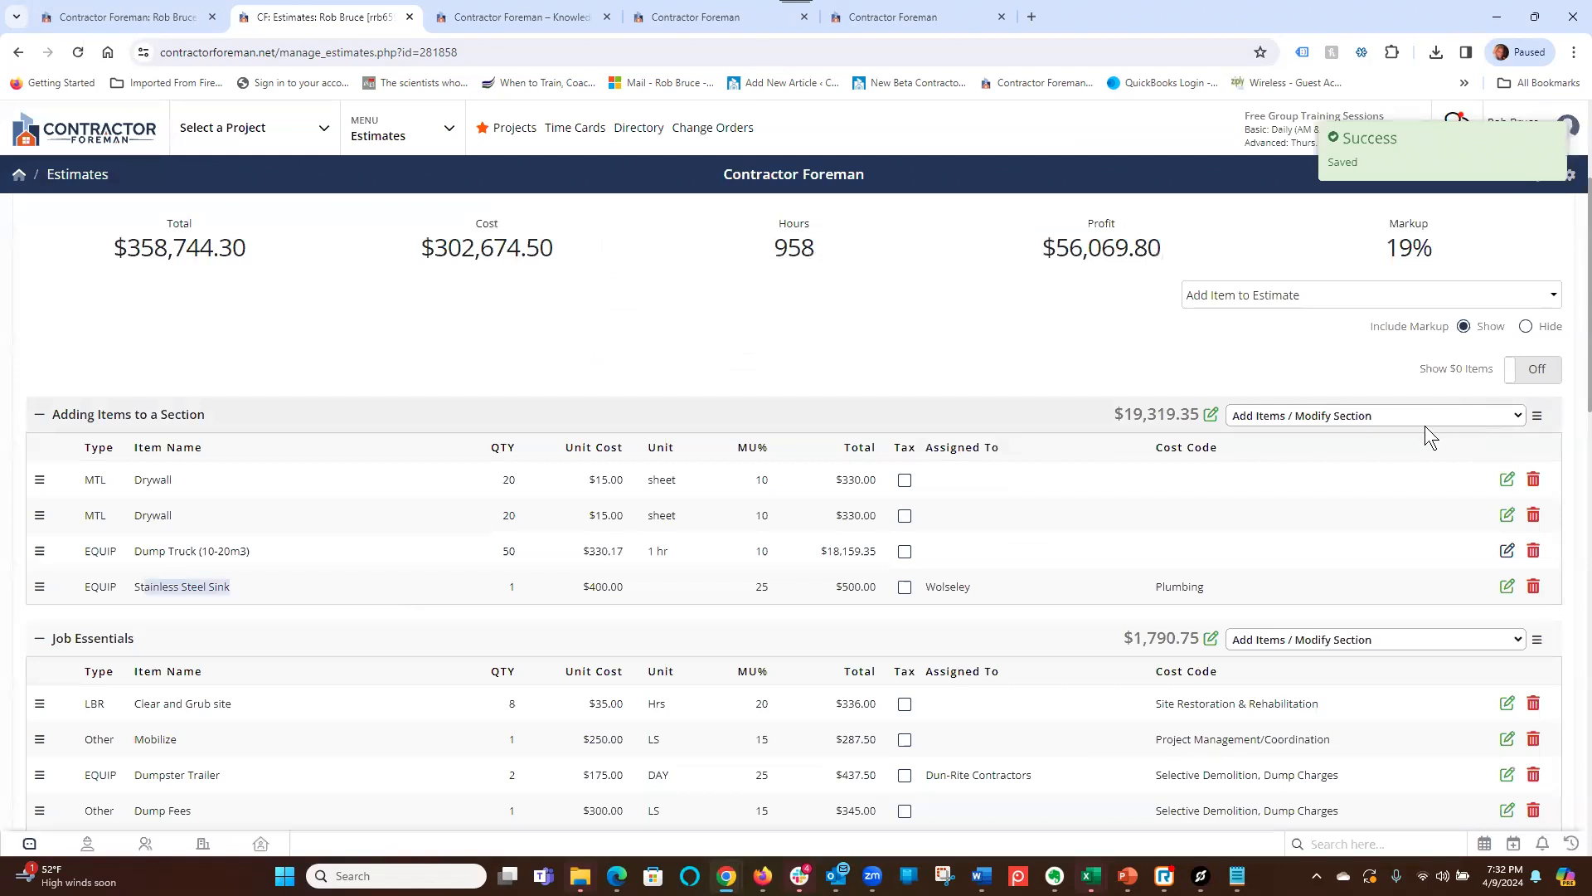
- Review the Adding Items to a Section section's options for adding items, including the import from the 1build material costs database
click(1403, 414)
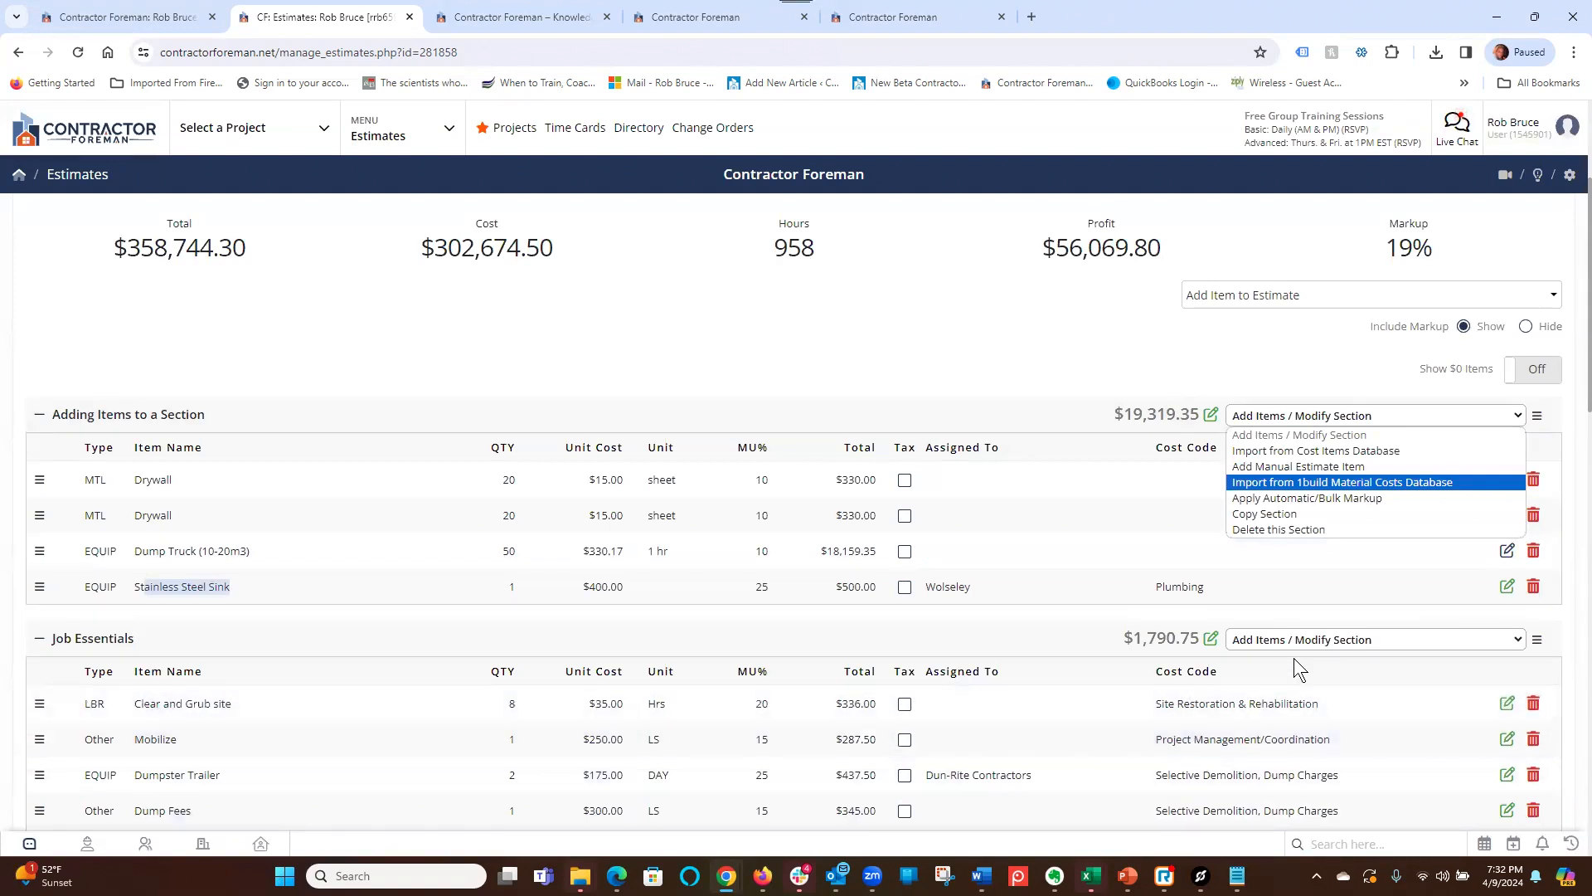
click(1508, 710)
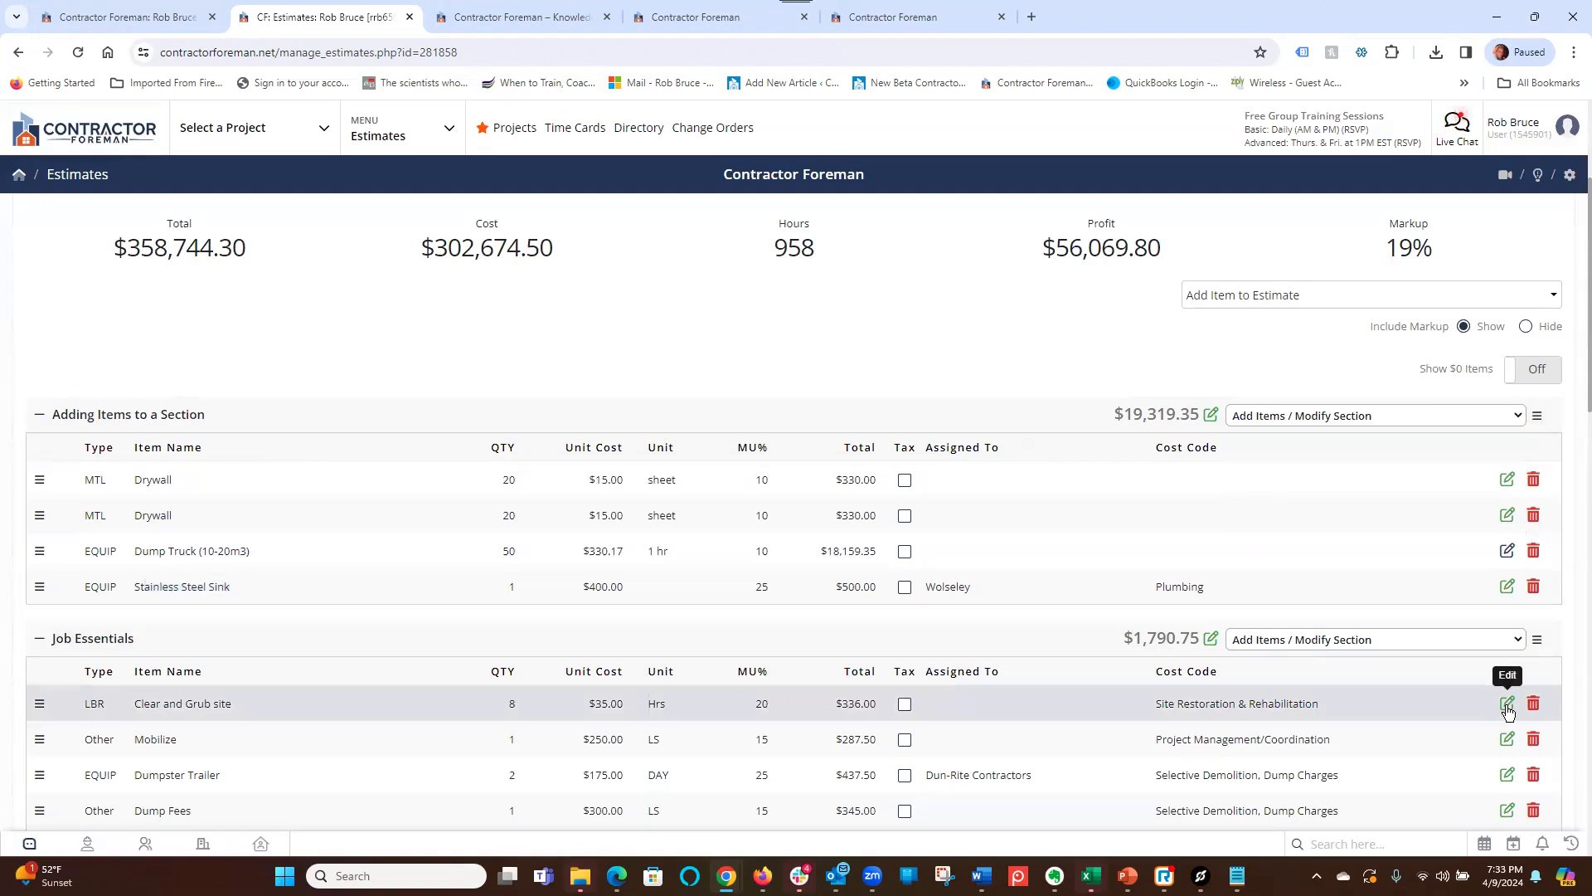
- Open the Clear and Grub site labor item under Job Essentials and examine its item type, lump sum note and quantity
click(1507, 705)
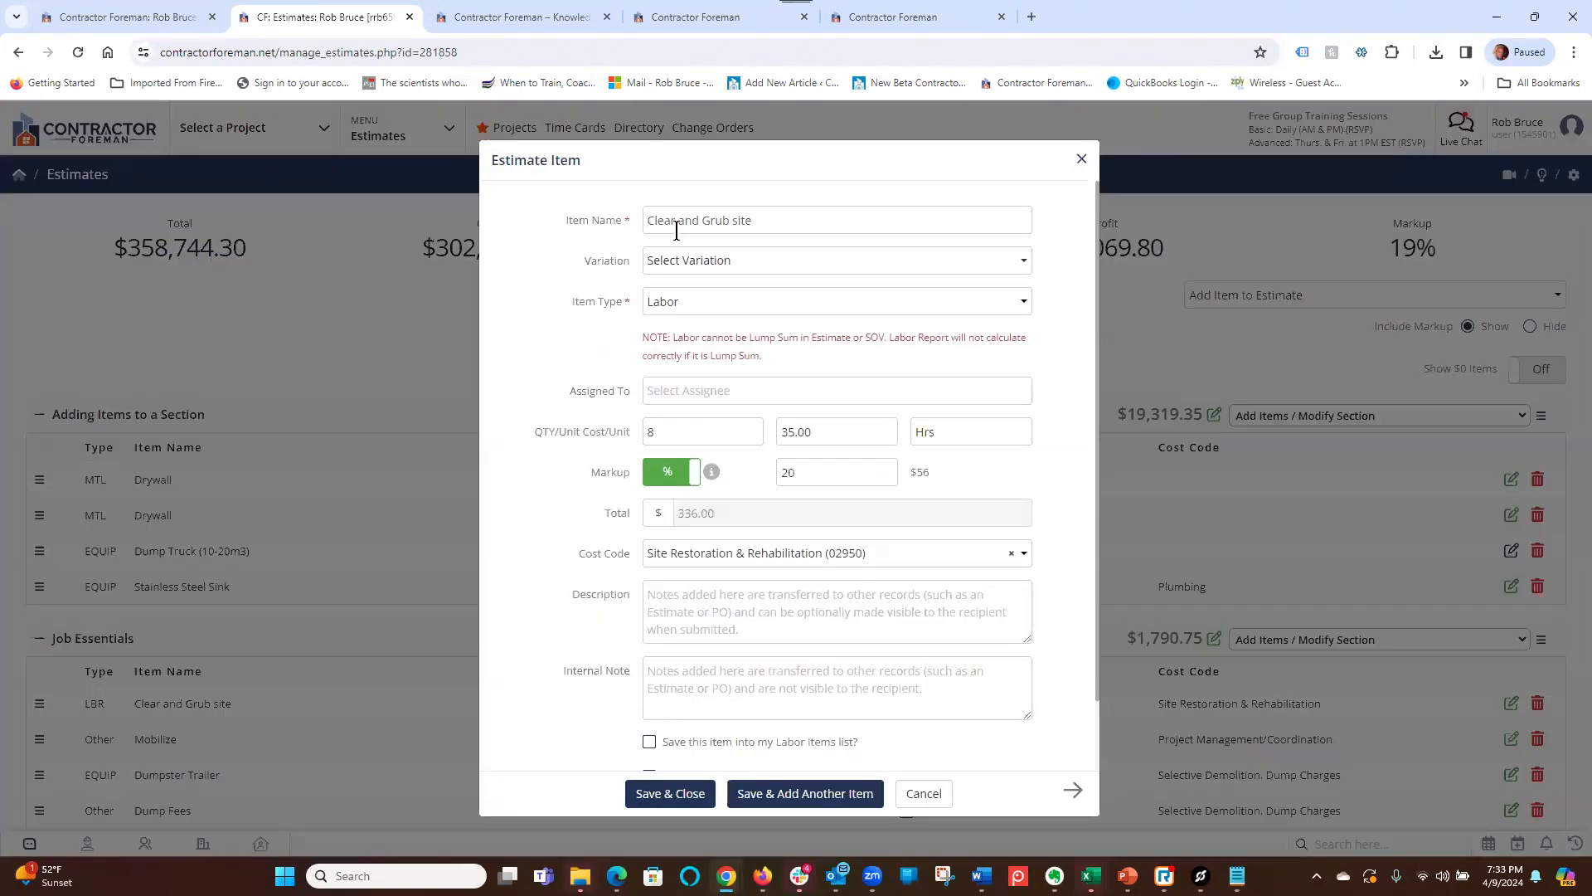
drag(648, 220, 751, 219)
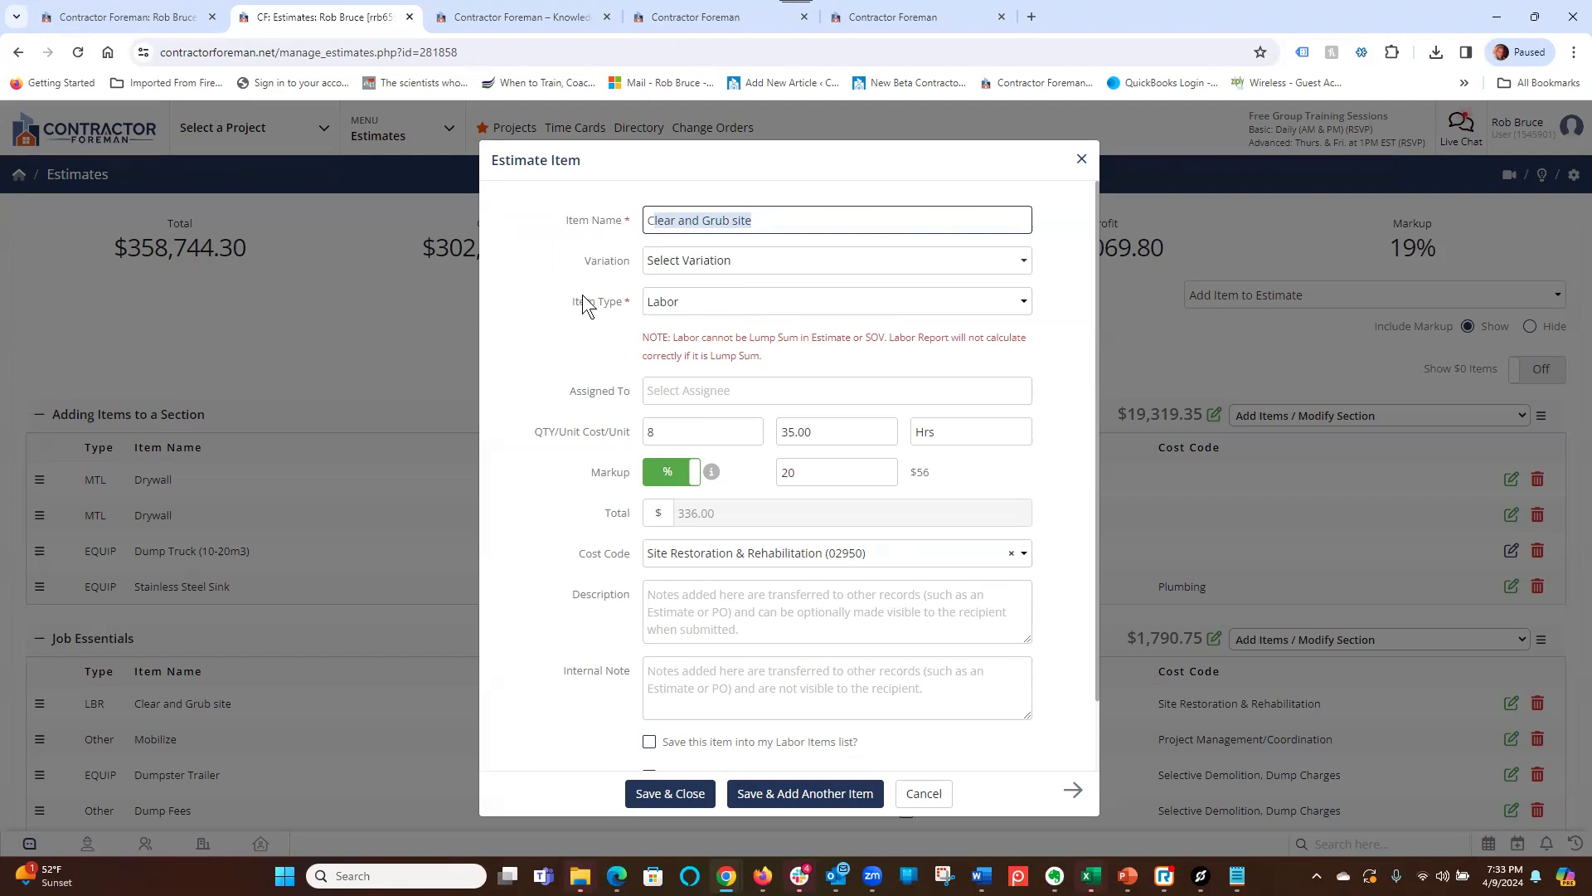
drag(566, 299, 891, 336)
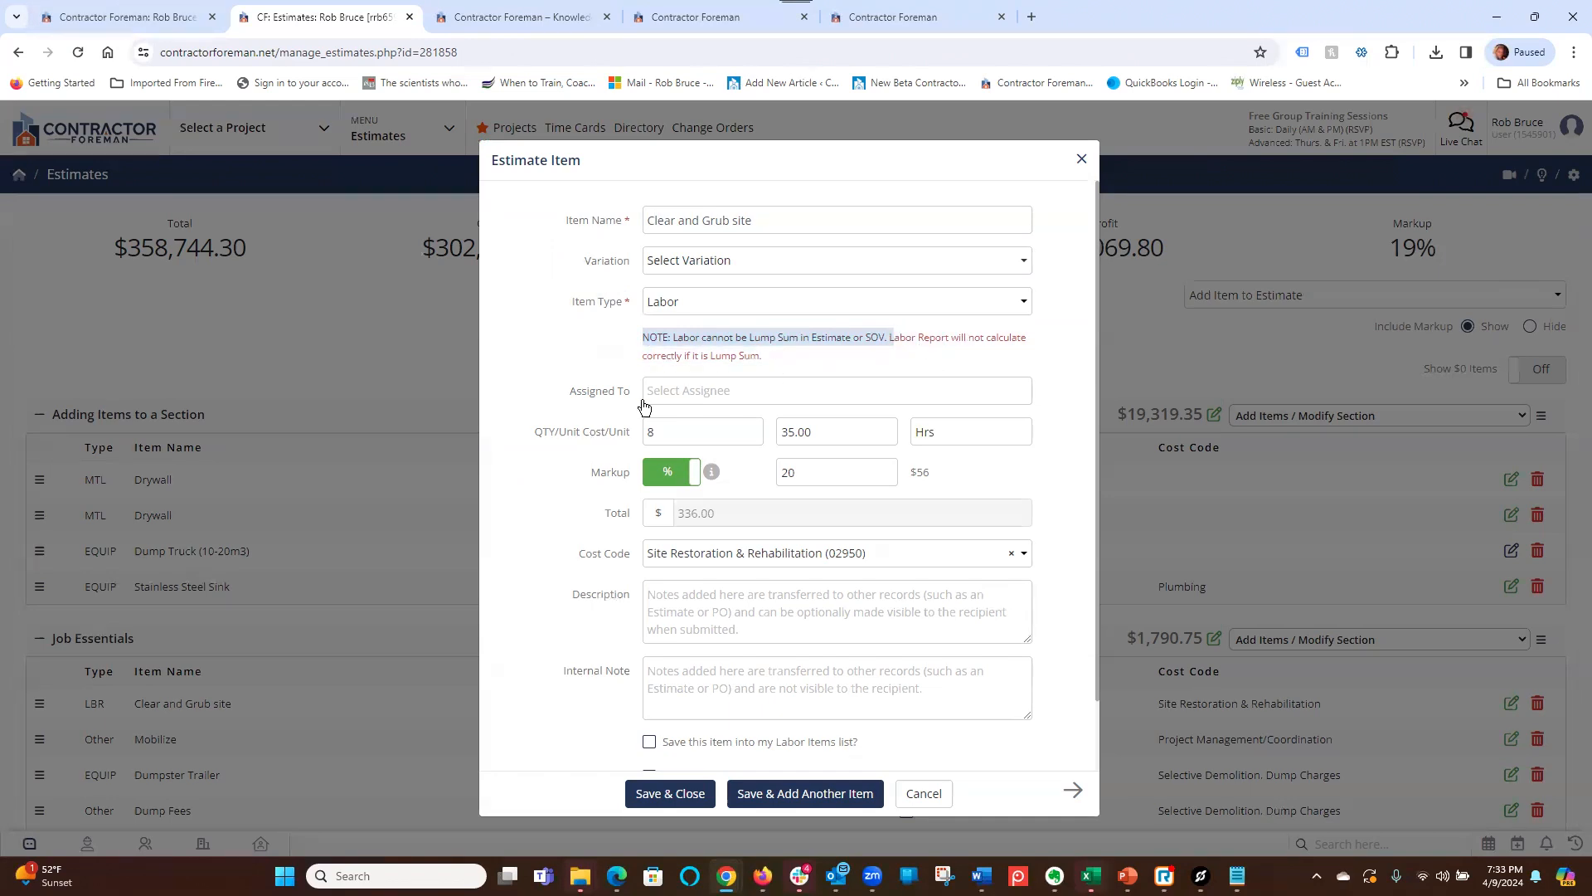
click(534, 431)
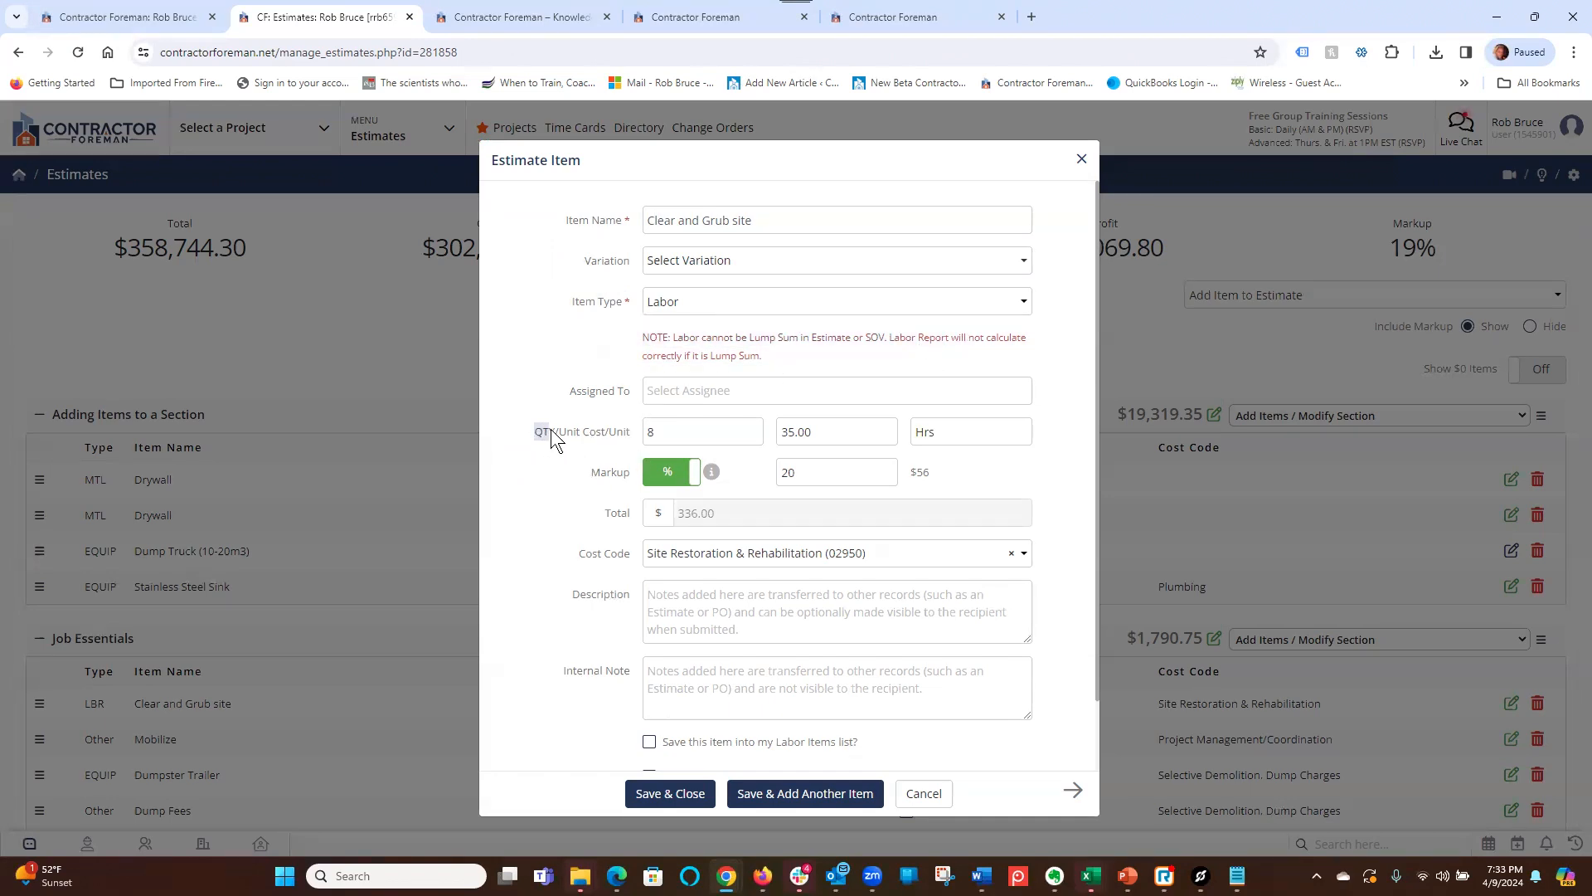
- Try a lump sum on the Clear and Grub site labor item with a quantity of 1 and a unit cost of 5000
click(608, 436)
text(1)
click(786, 428)
double_click(785, 429)
text(5000)
click(1030, 475)
click(699, 427)
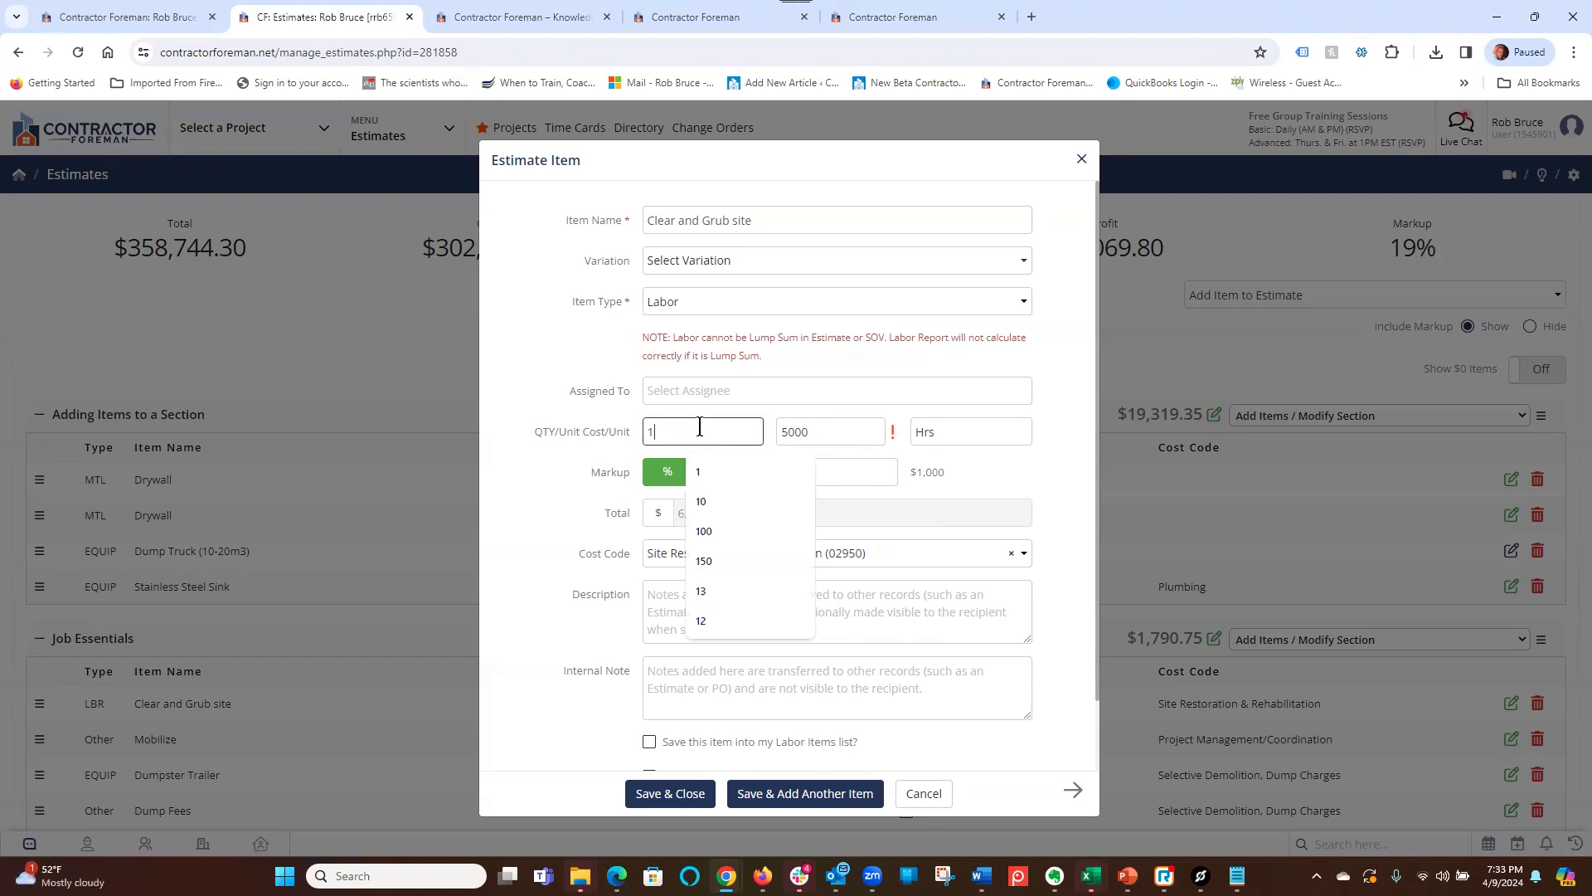
click(843, 432)
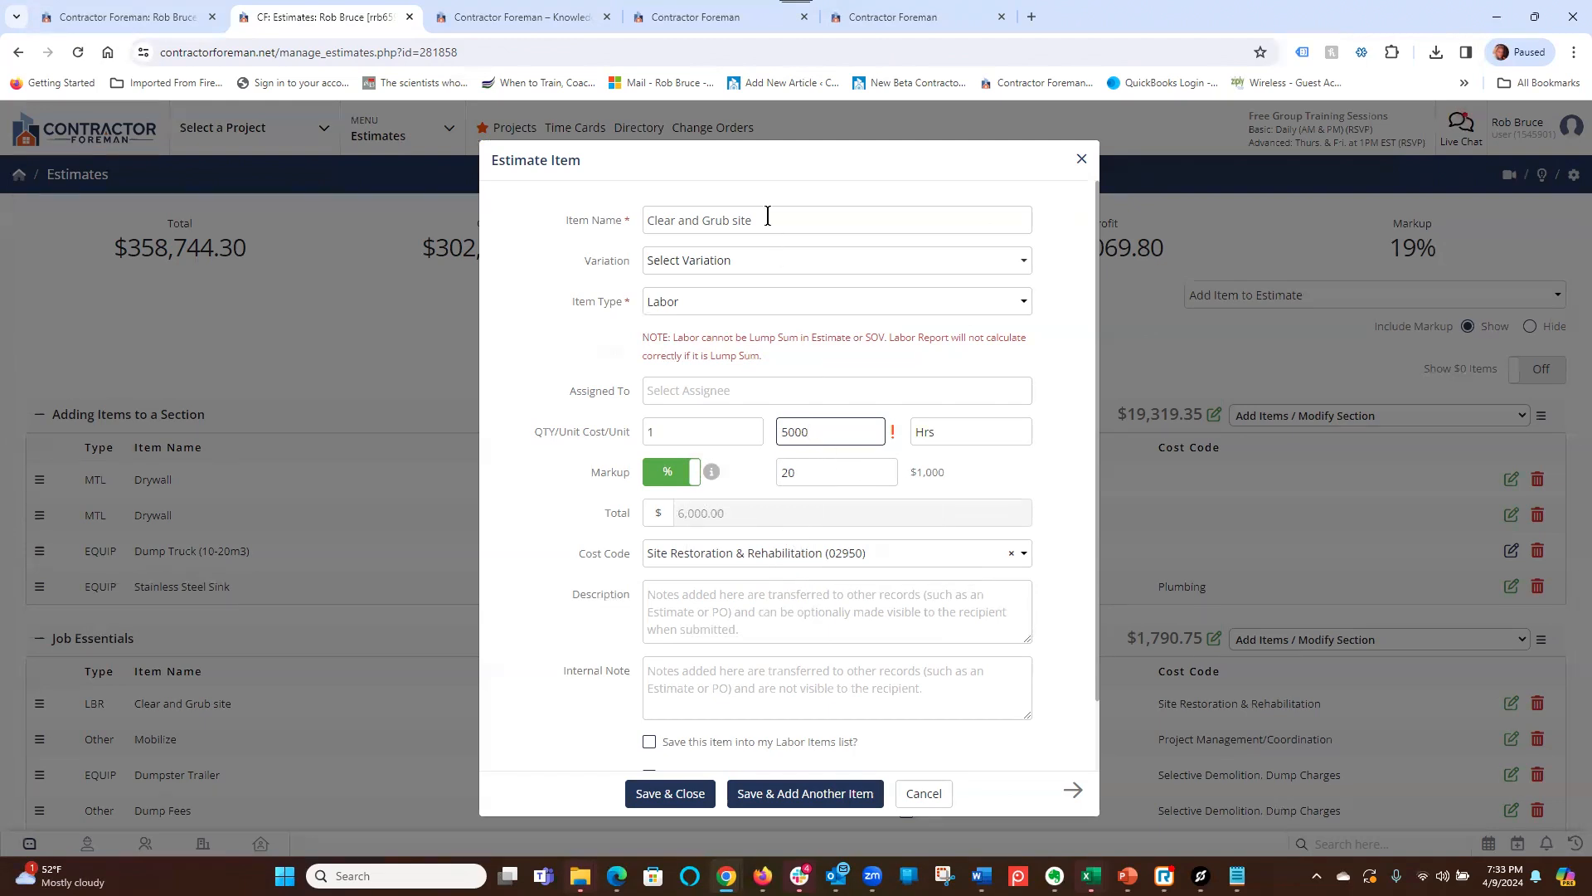
drag(577, 554, 629, 559)
- Try a quantity of 10 hours at a unit cost of 50 on the labor item, and close it without saving
click(794, 431)
double_click(793, 431)
click(681, 433)
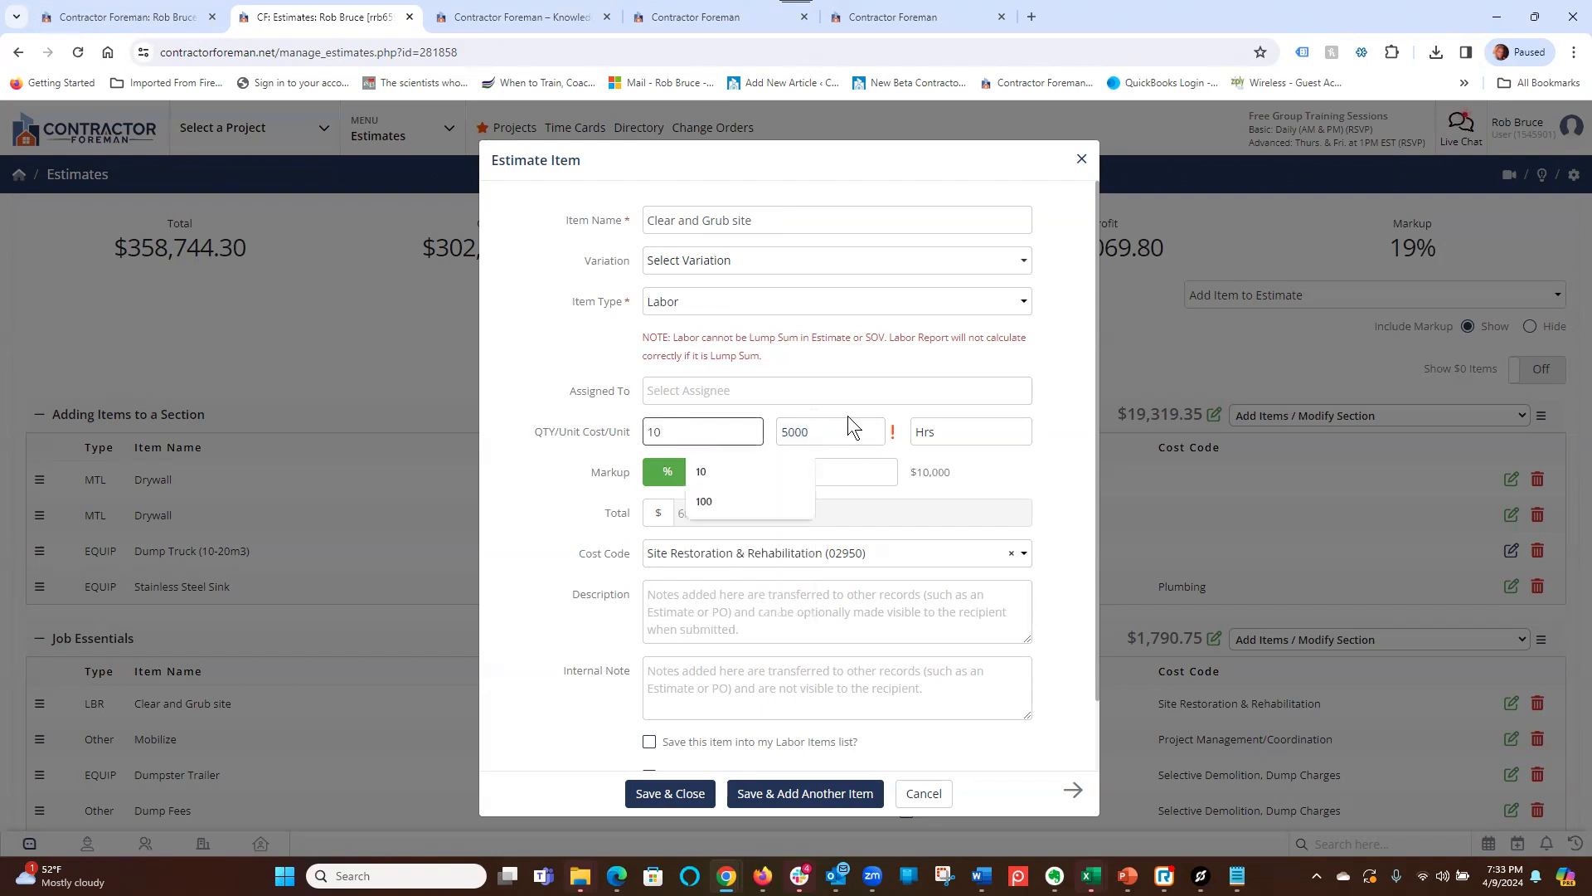
click(842, 430)
key(BackSpace)
key(BackSpace)
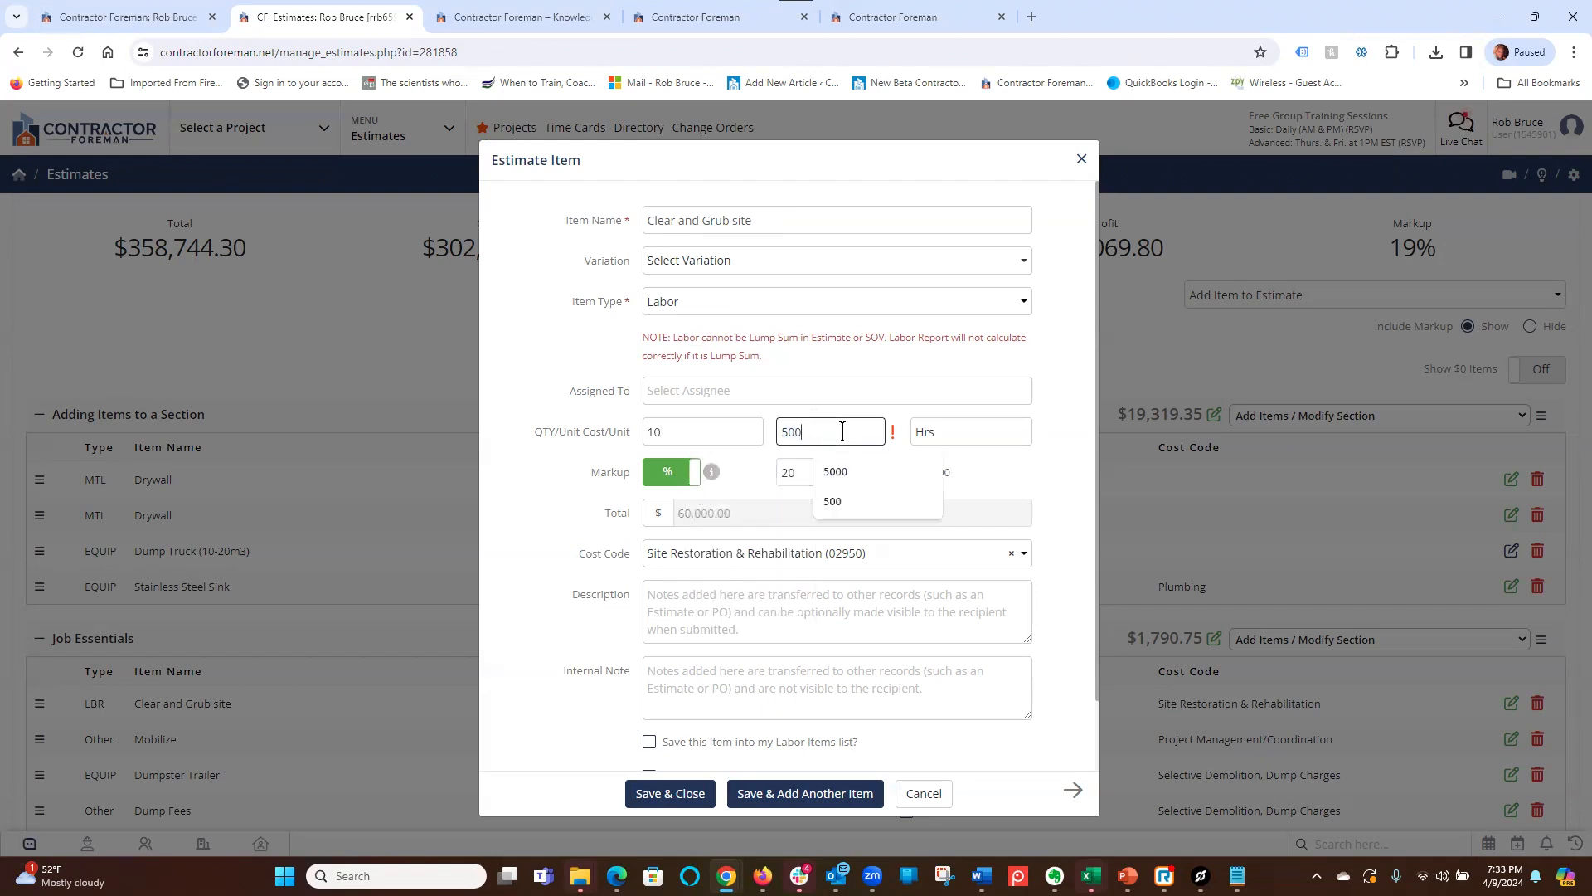
click(1057, 461)
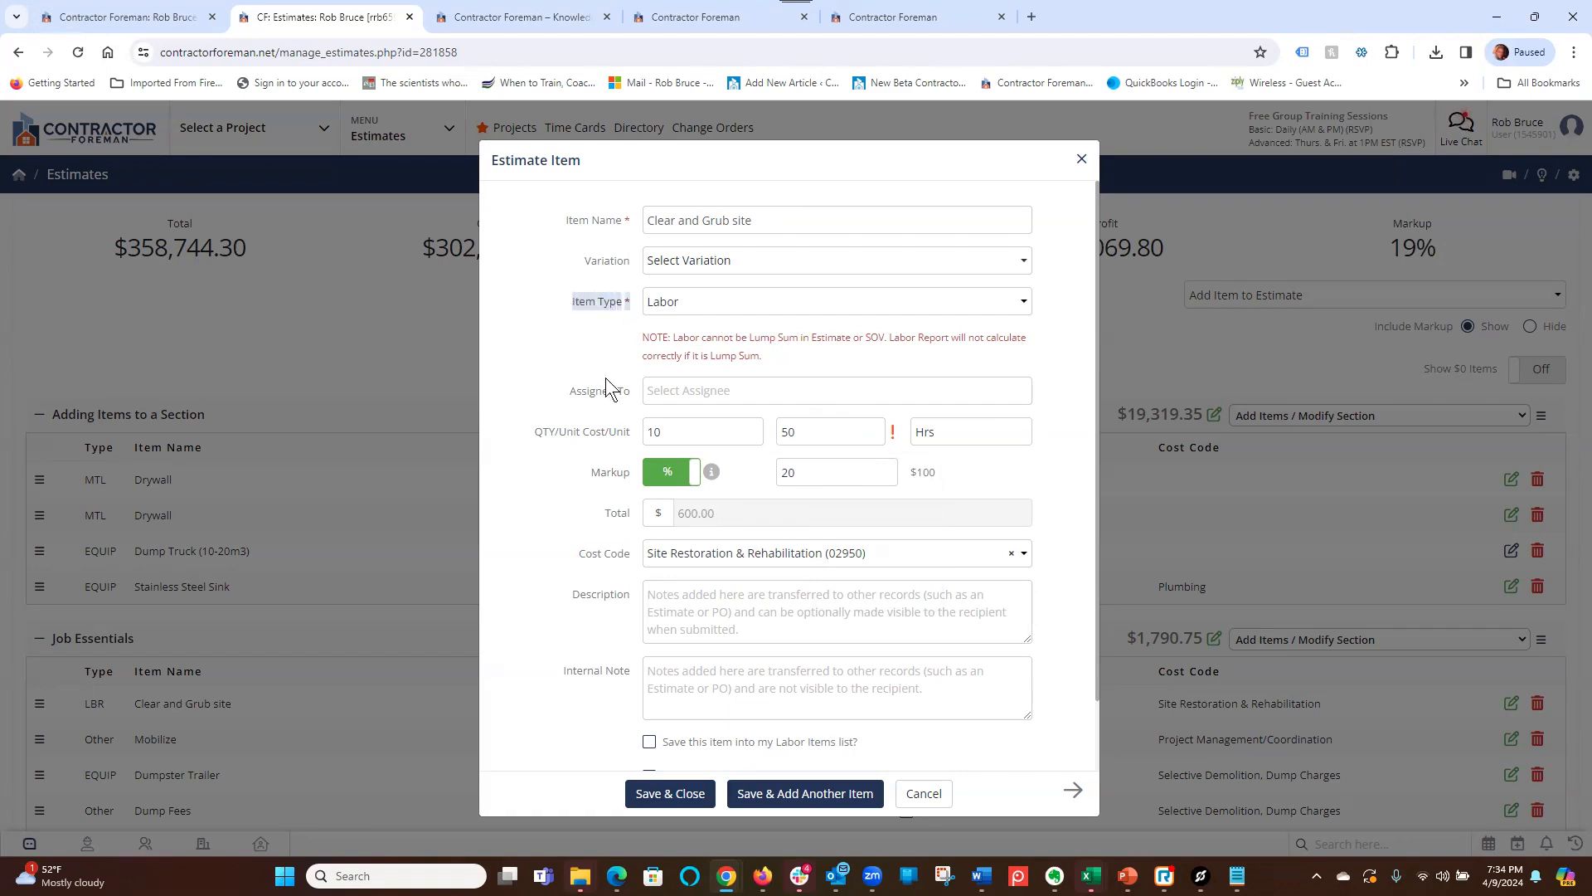
click(924, 794)
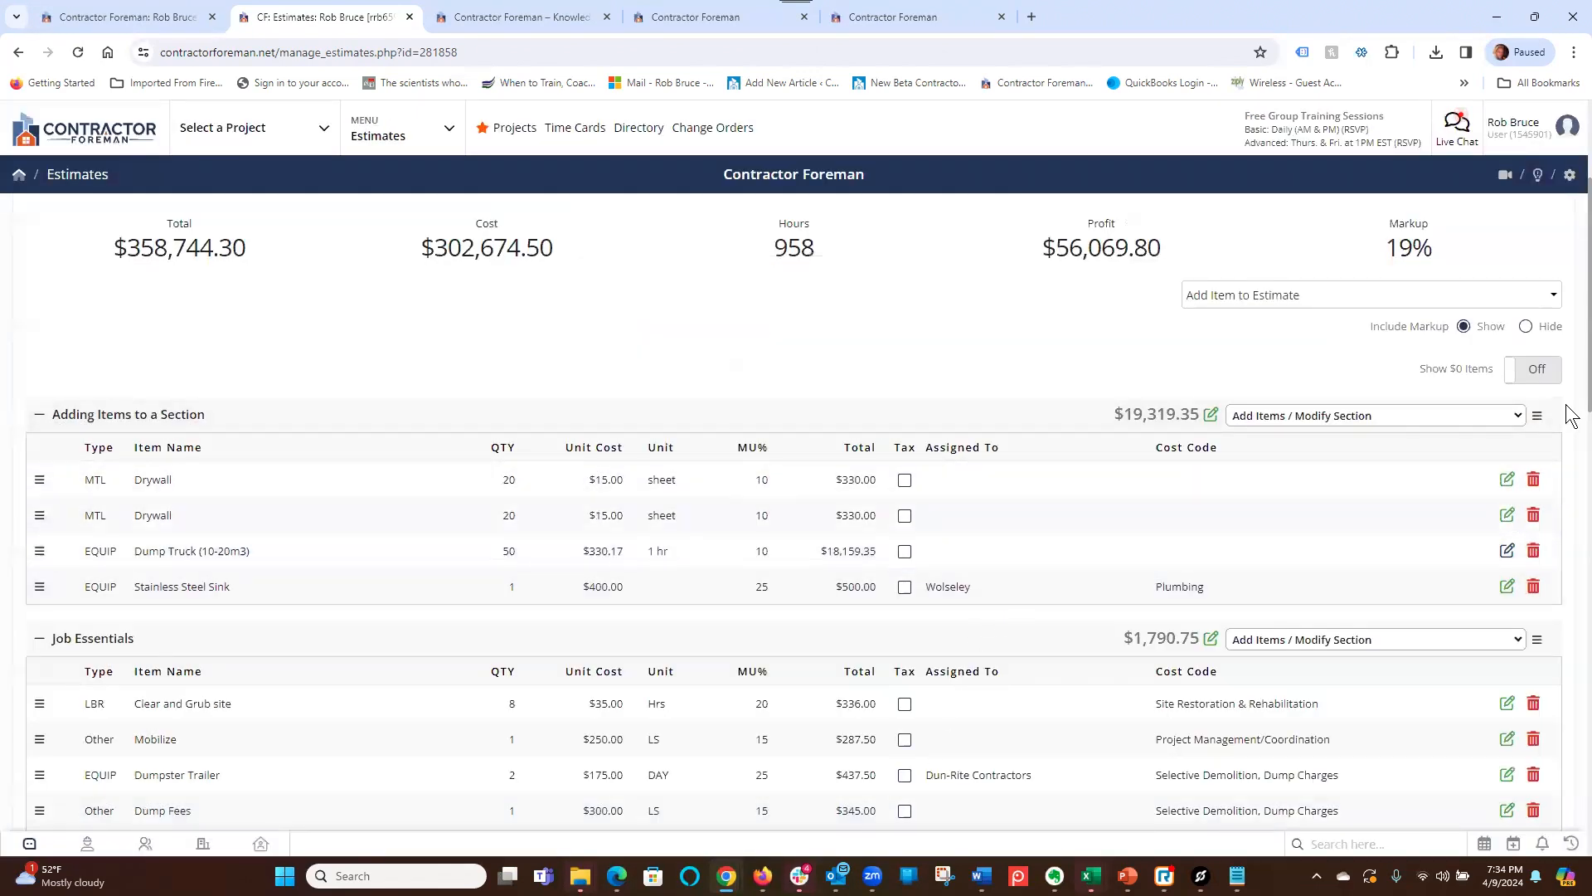
- Filter the estimate to its $0 items, review them through the Electrical section, and restore the full item list
scroll(1571, 418, down, 1)
scroll(1571, 431, down, 1)
scroll(1570, 398, up, 3)
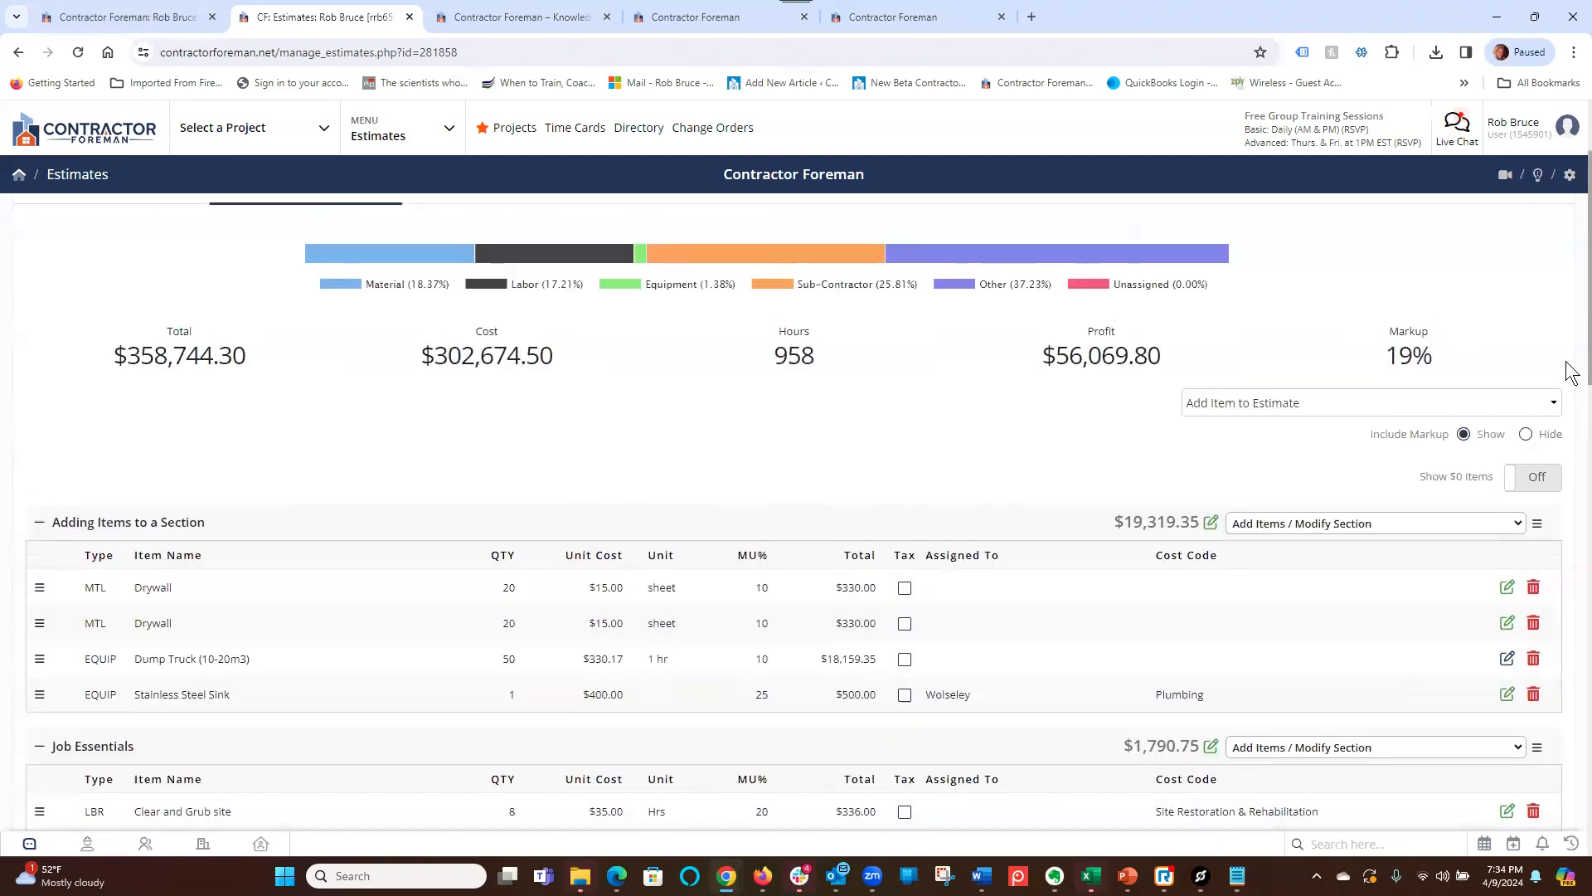
scroll(1570, 373, down, 1)
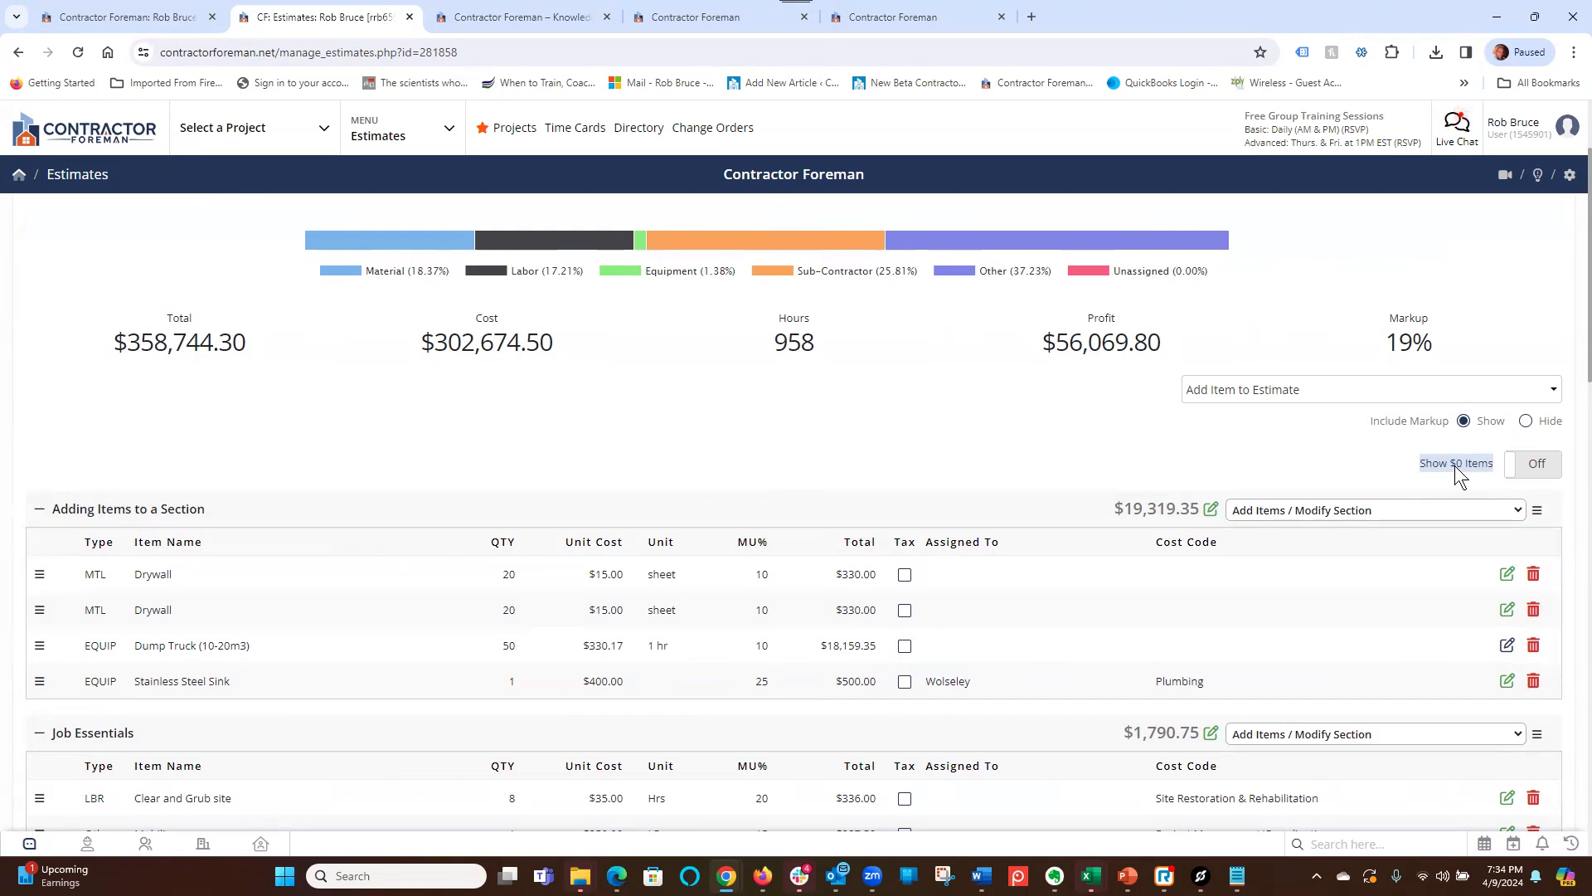
click(1509, 466)
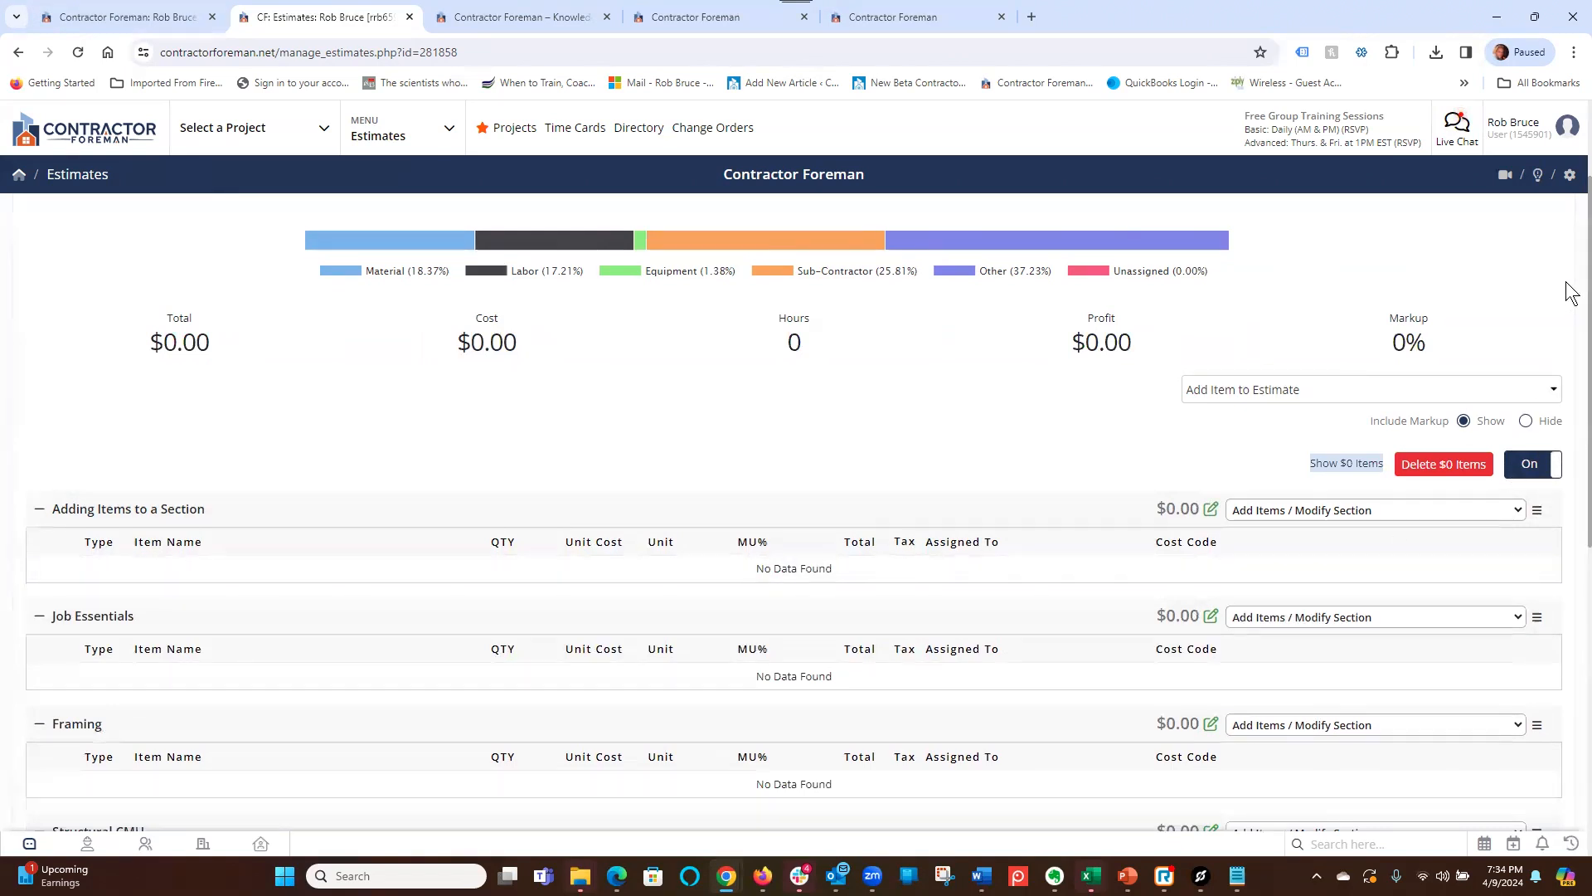
scroll(1569, 292, down, 2)
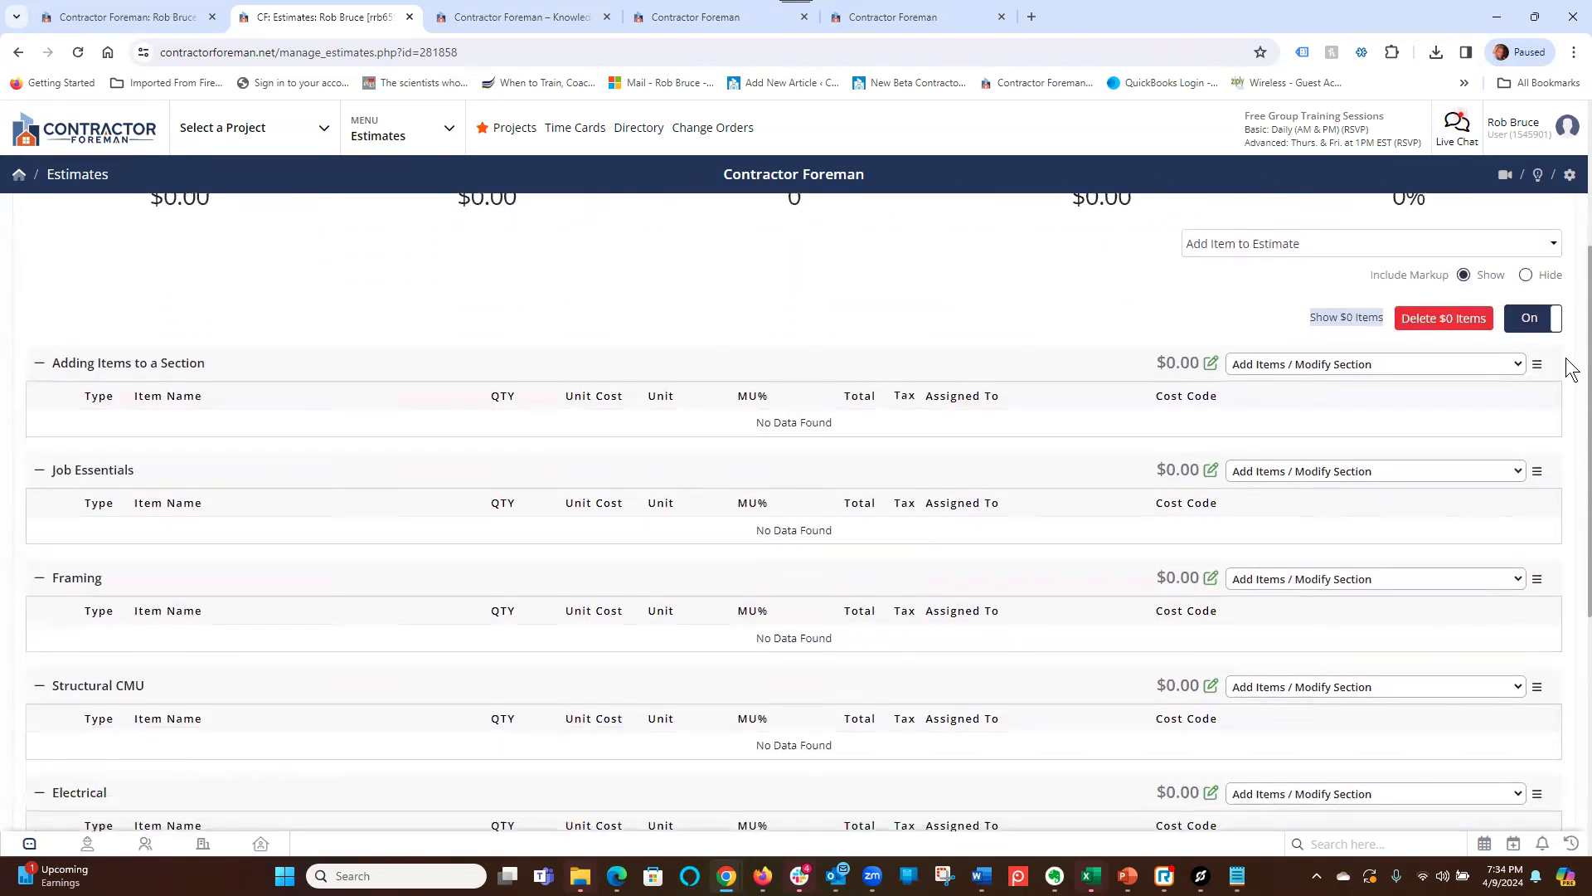
scroll(1570, 400, down, 3)
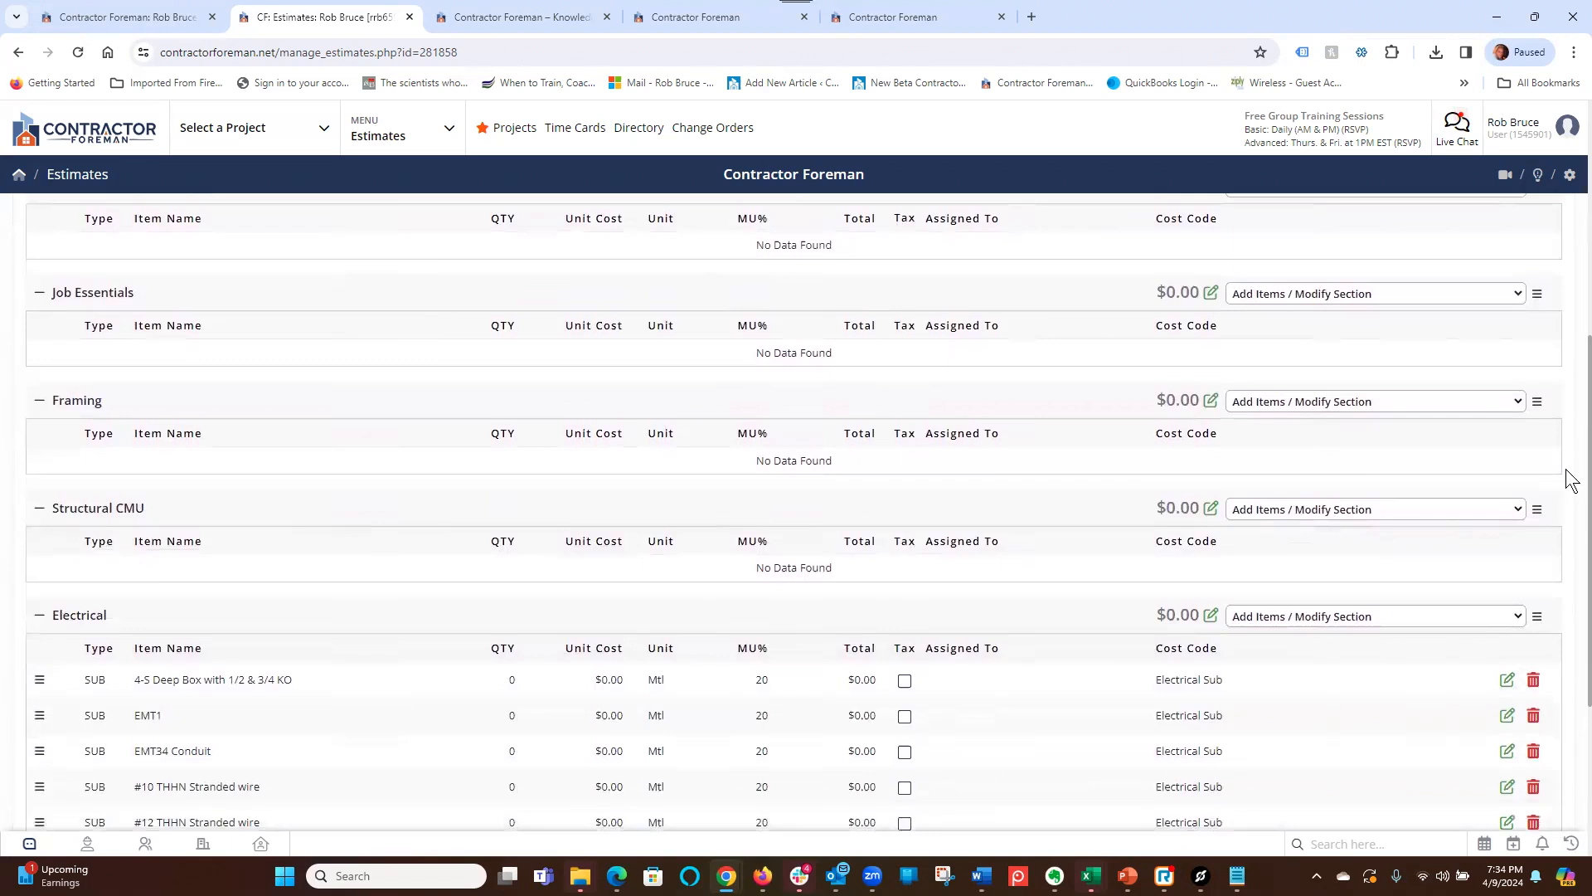
scroll(1570, 523, down, 1)
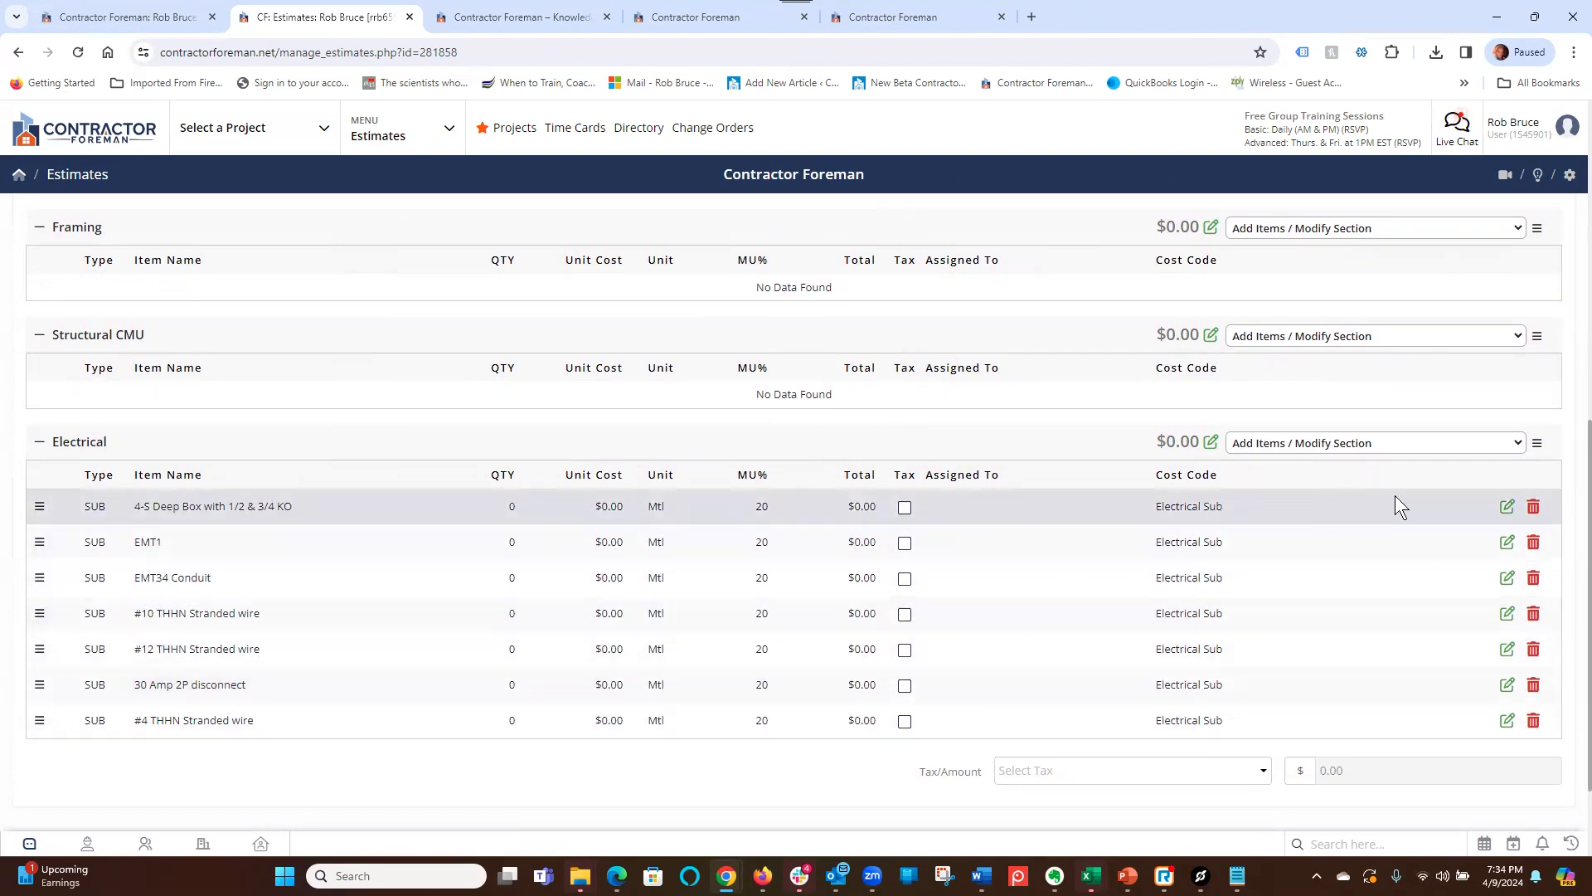
scroll(1570, 373, up, 3)
scroll(1570, 365, up, 2)
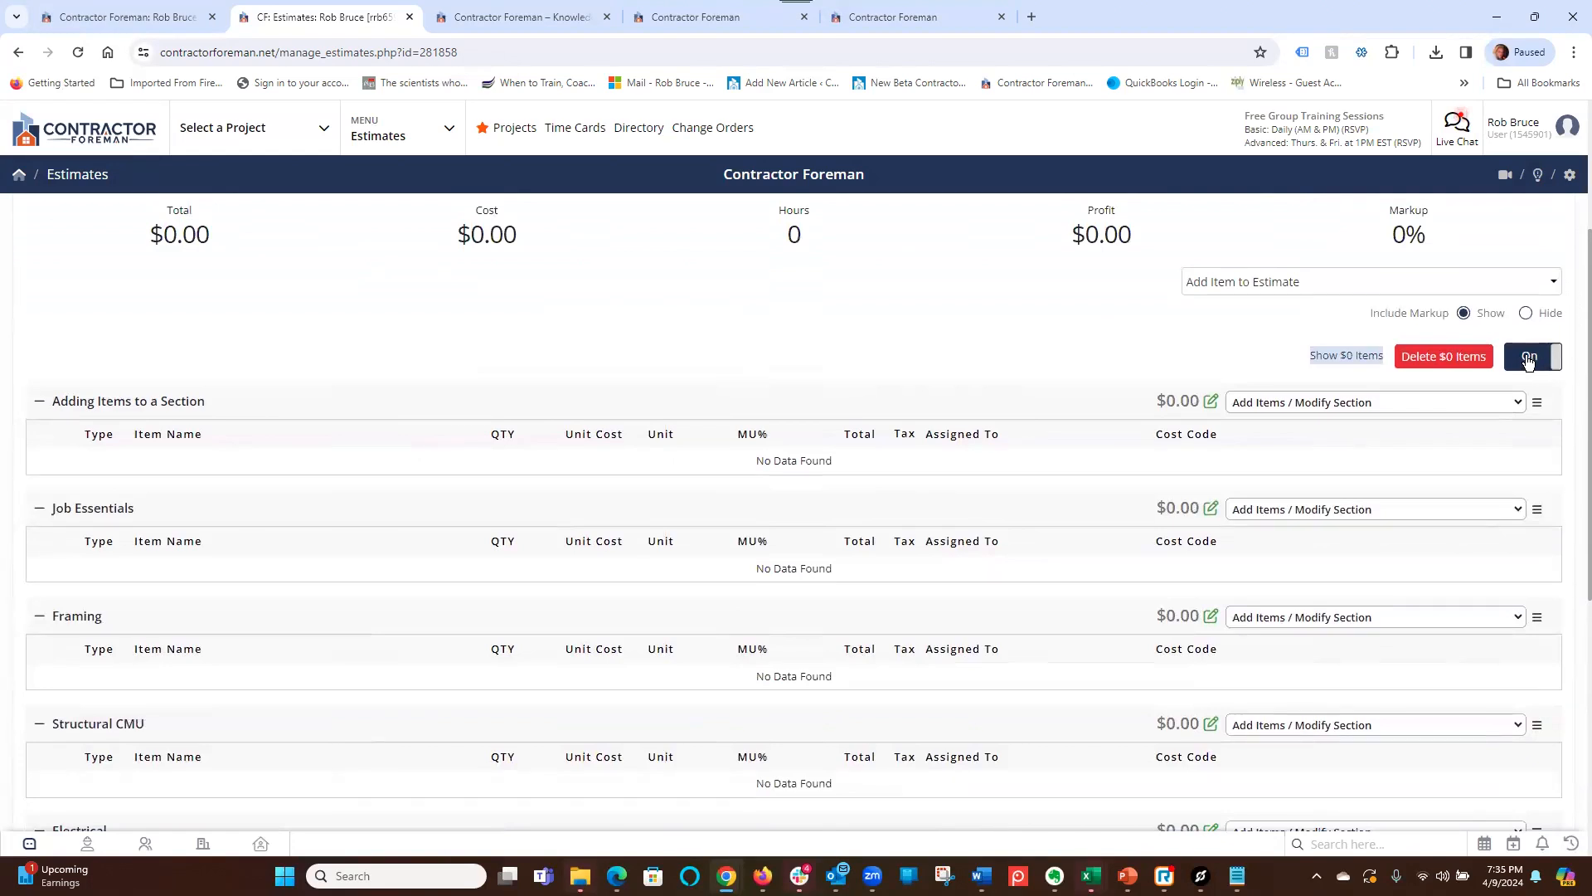
click(1549, 358)
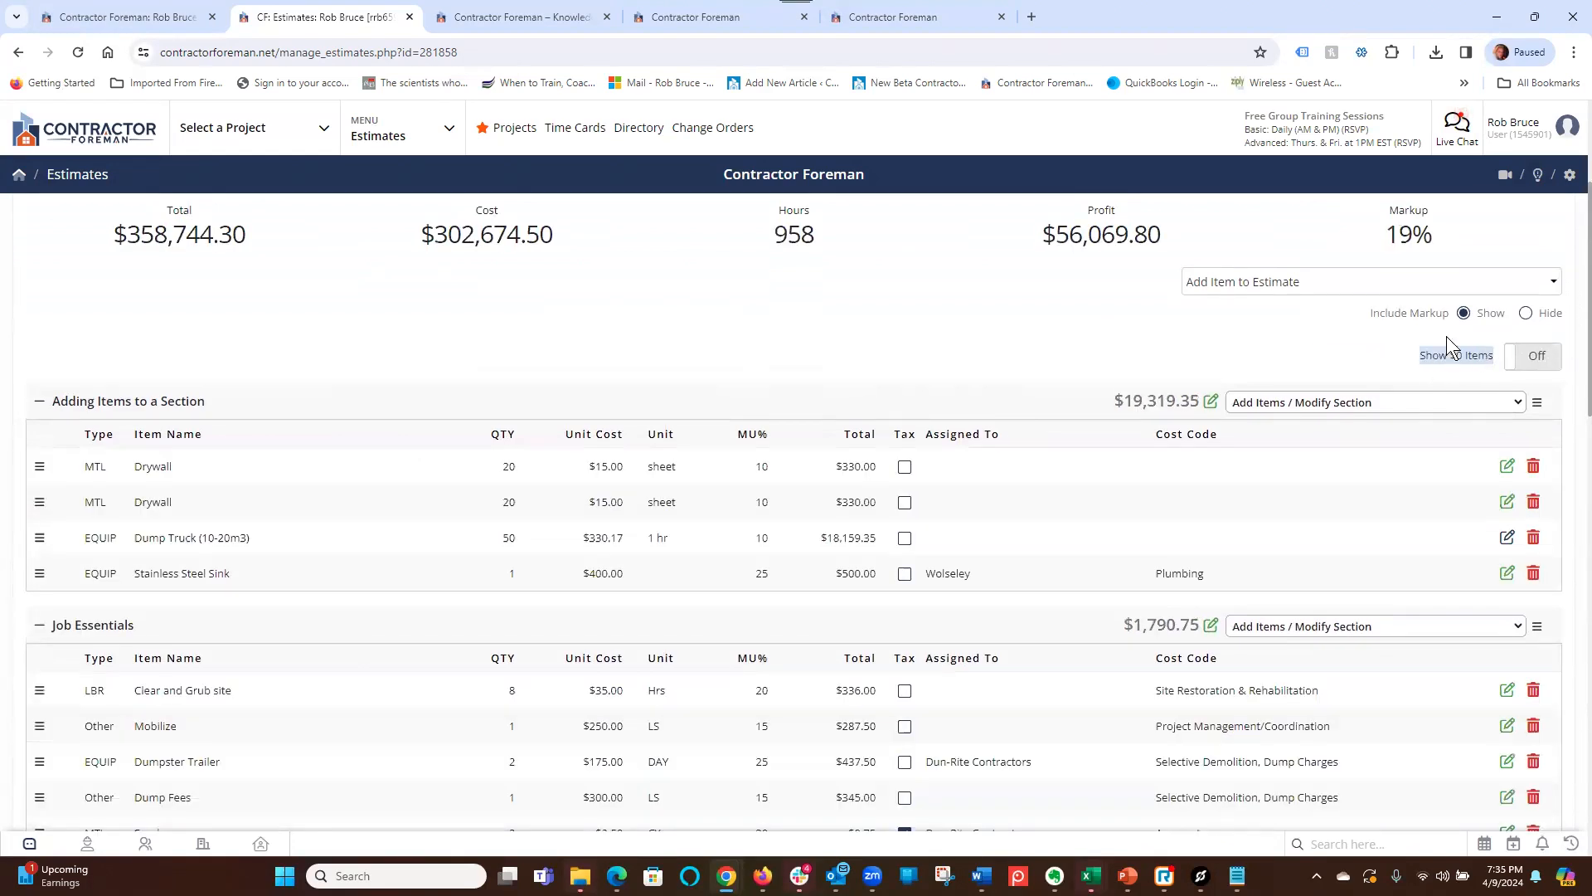
- Hide the markup in the estimate's item totals to compare the amounts, and show it again
drag(1370, 314, 1451, 317)
click(1526, 312)
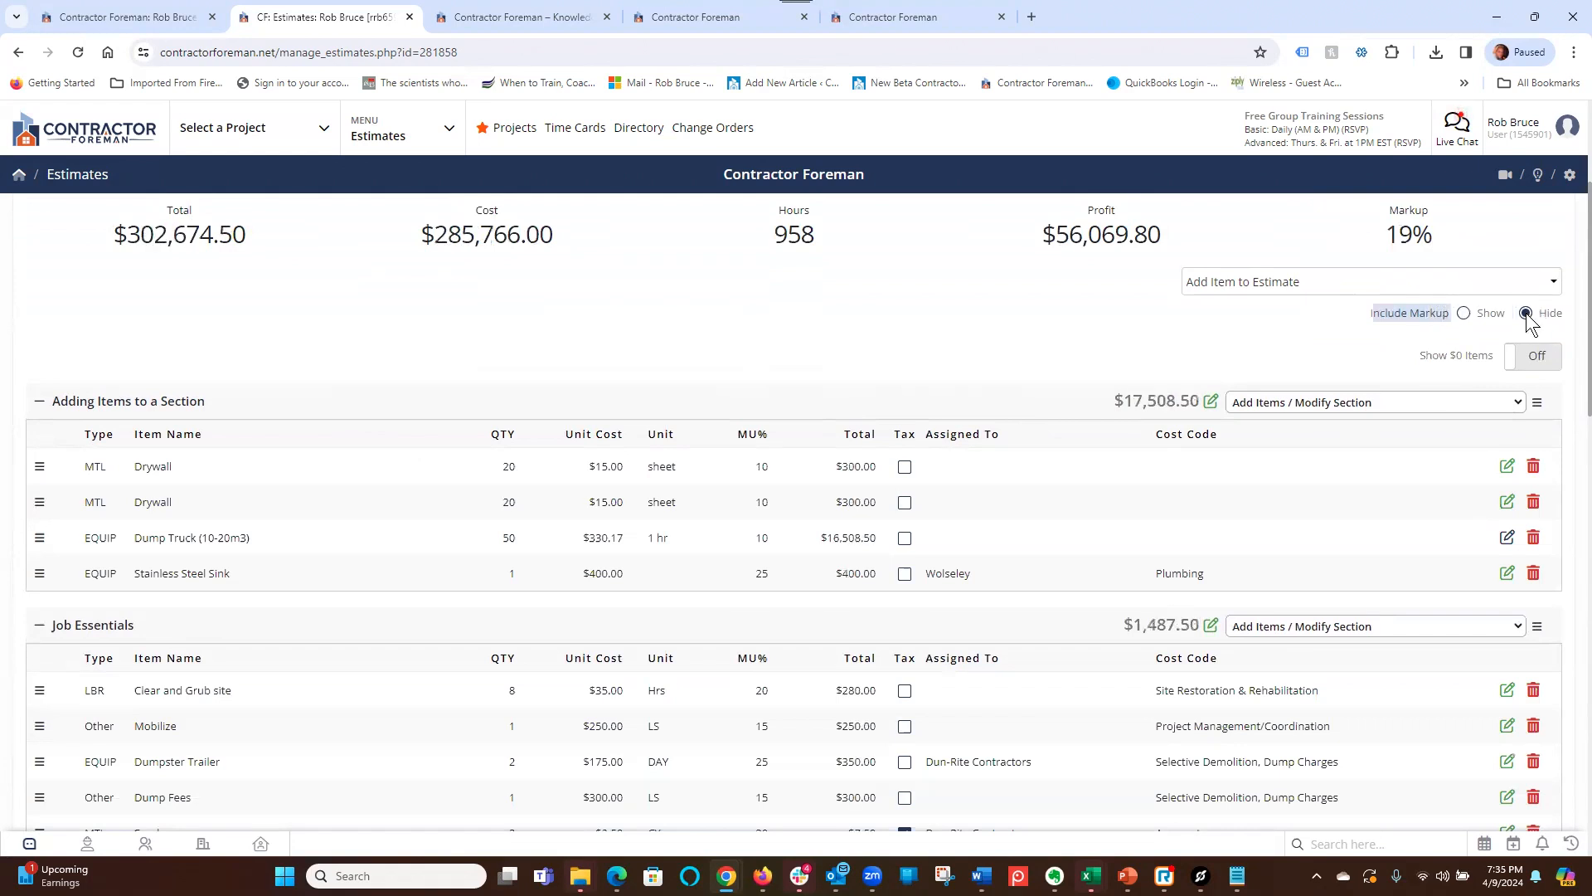
click(1463, 313)
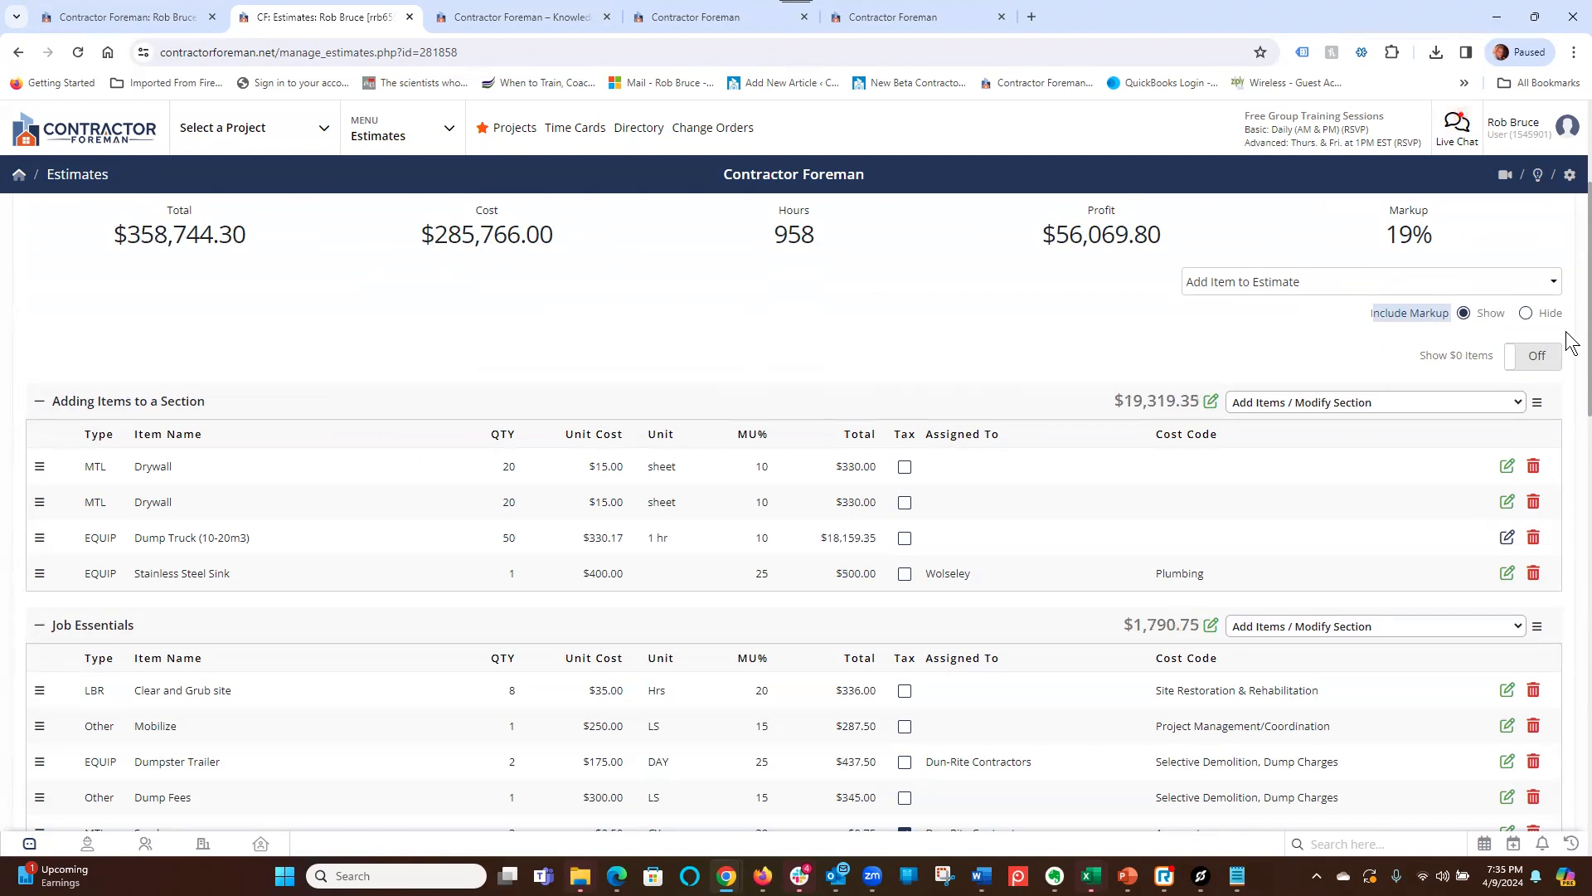
- Save the changes to the Rudy's Emporium estimate
scroll(1568, 315, up, 3)
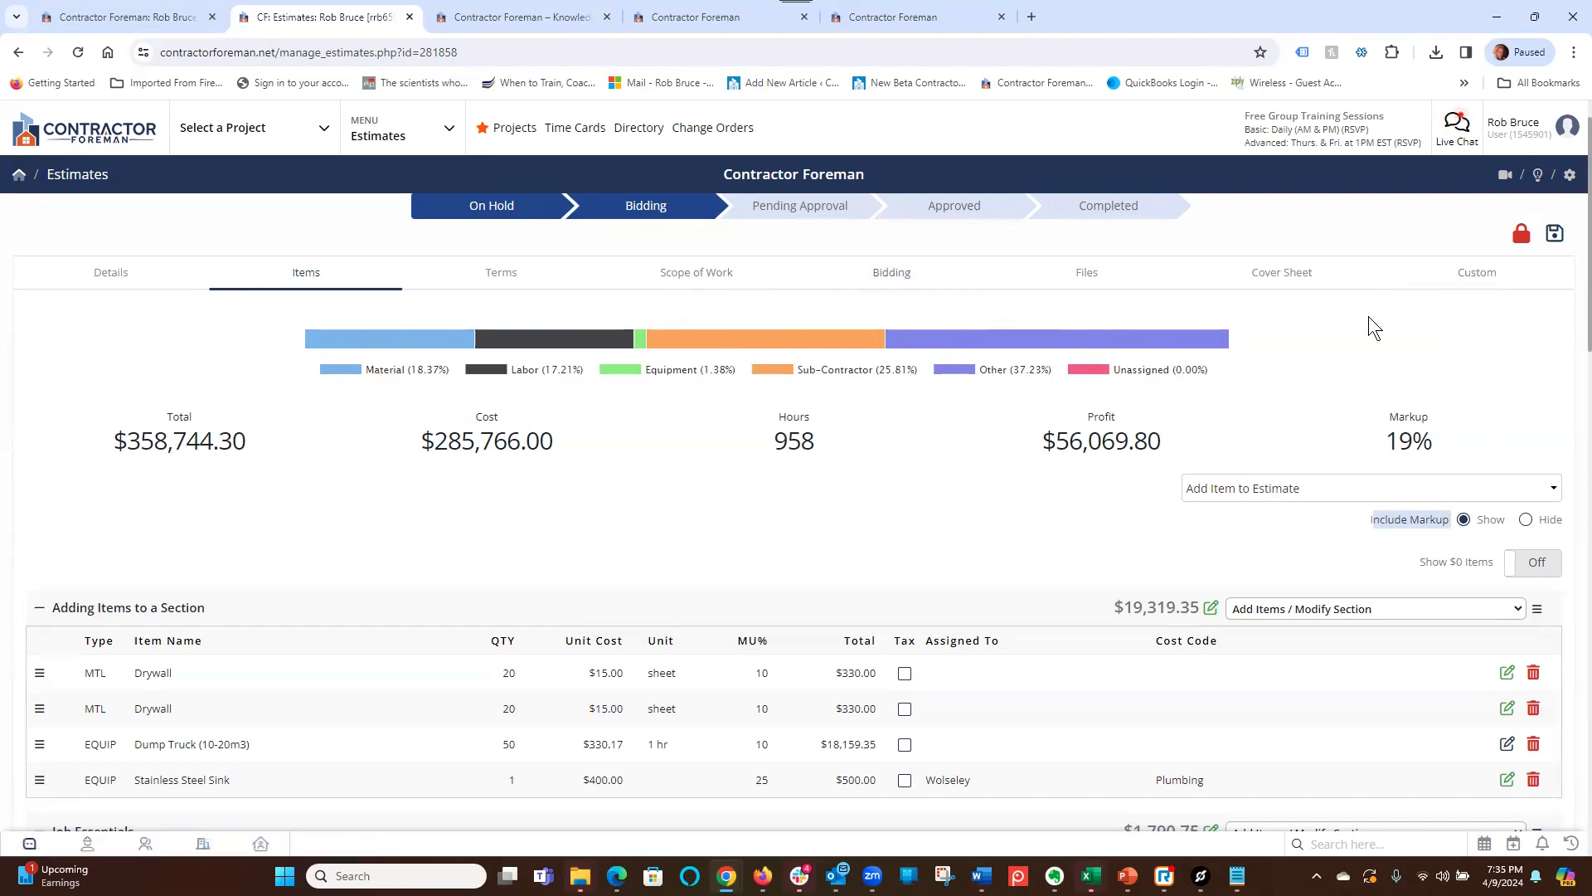
click(1553, 238)
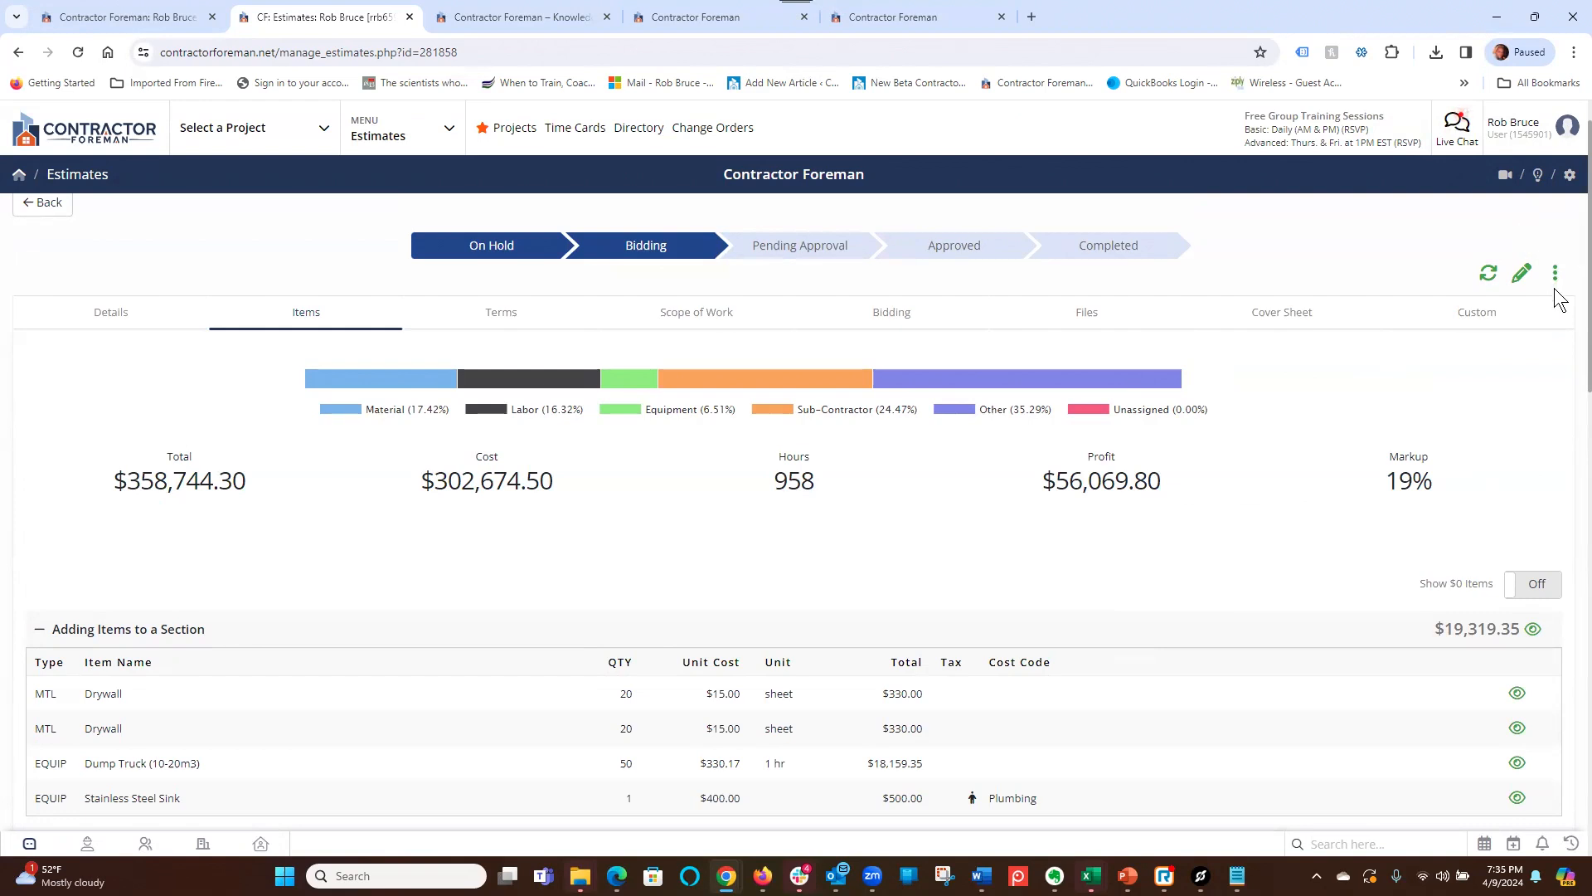
- Preview the estimate's PDF with the Detailed w/Descriptions template and review its itemized sections
click(1555, 276)
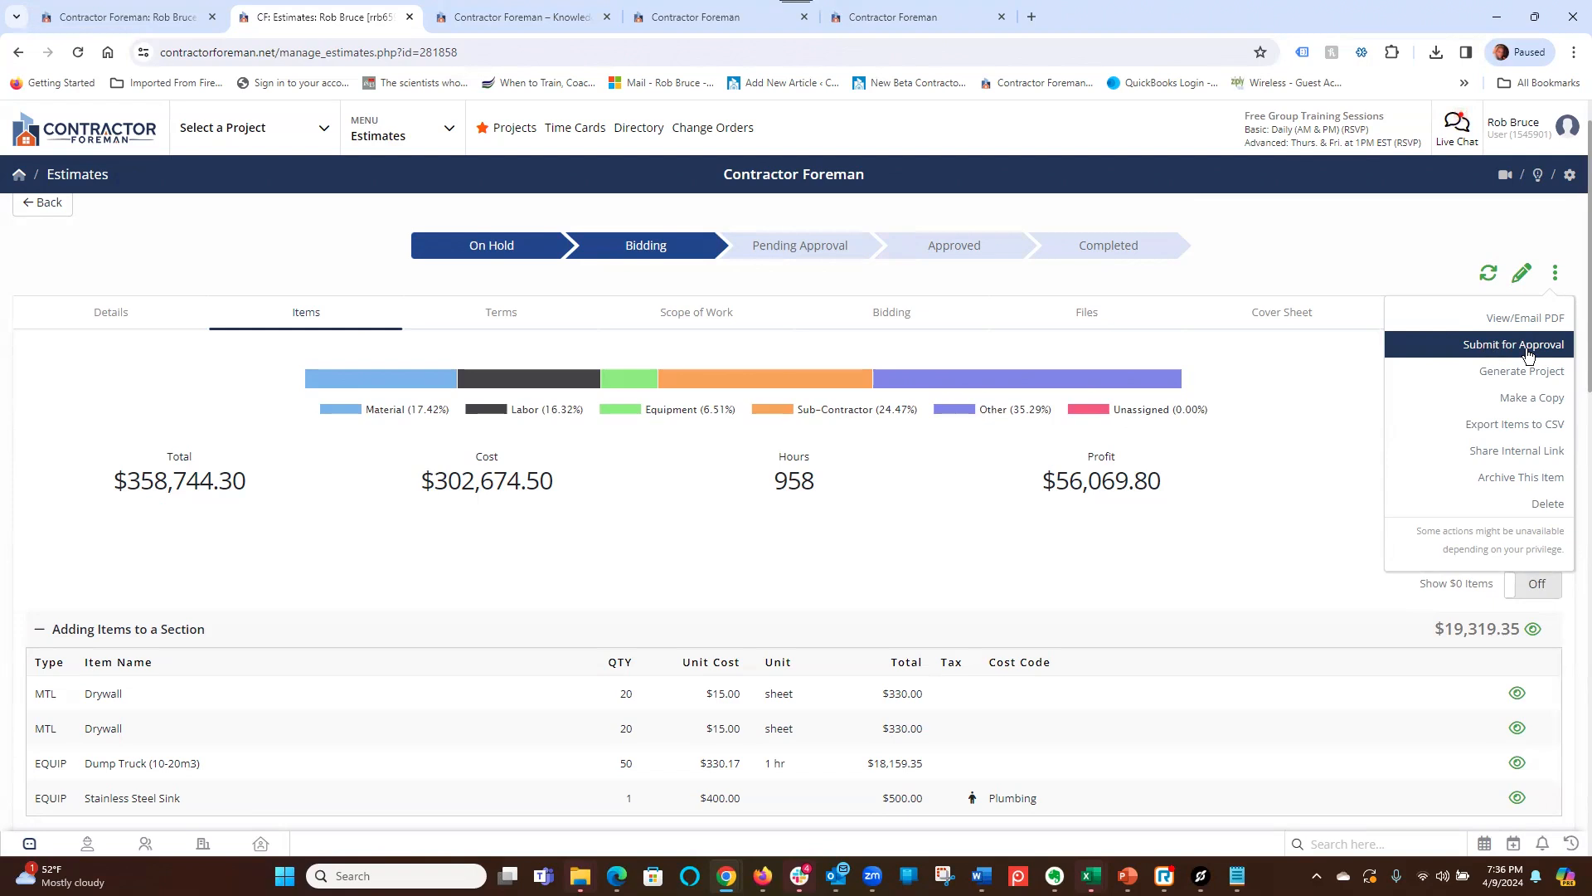
click(1497, 321)
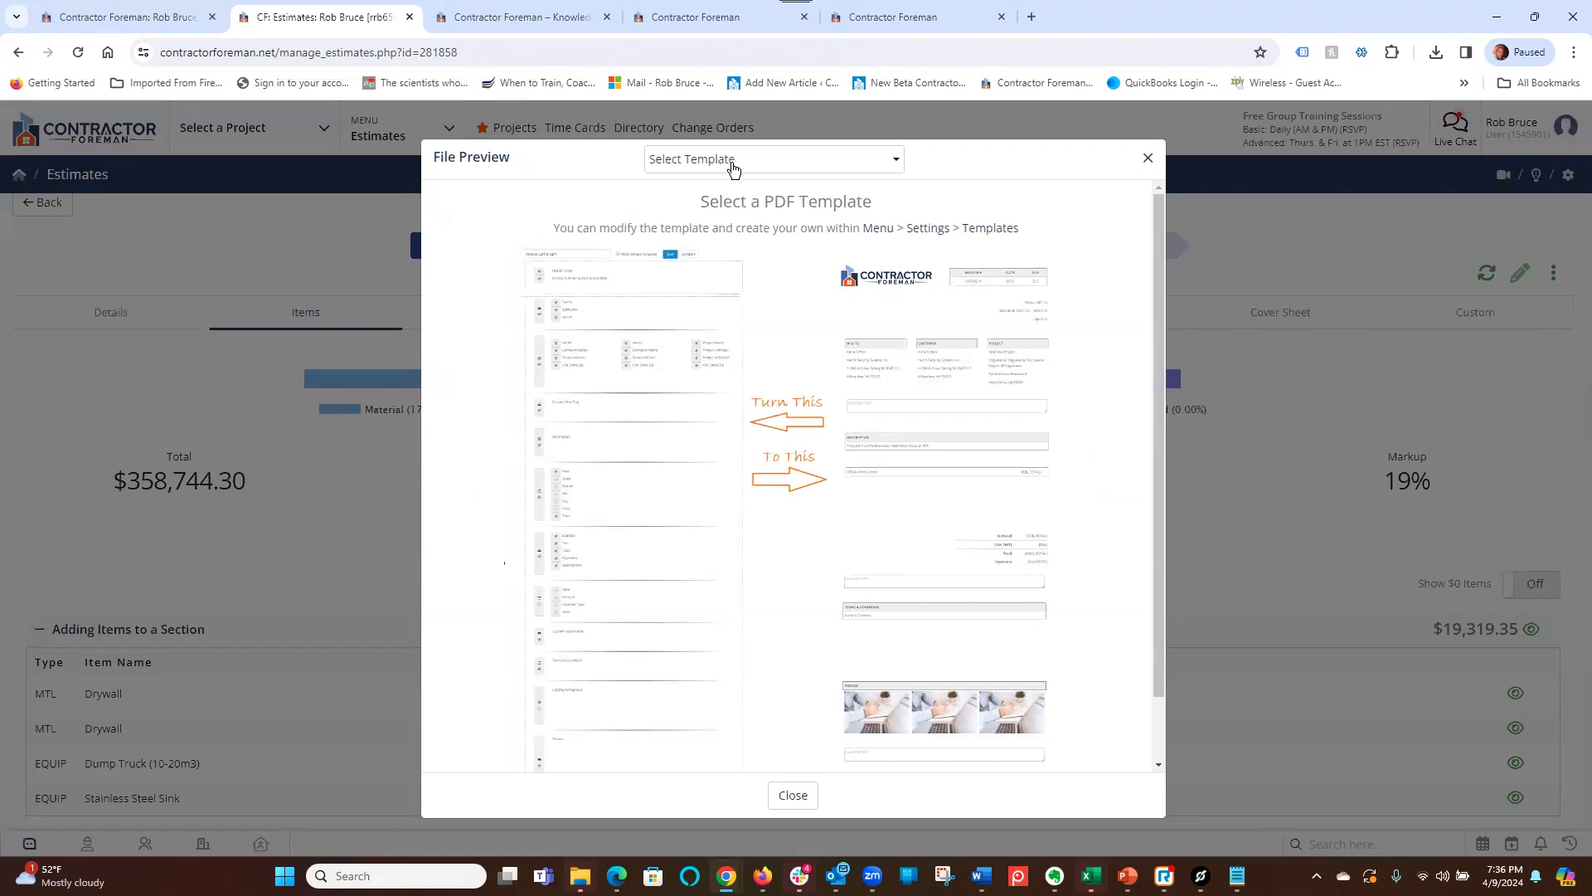
click(699, 160)
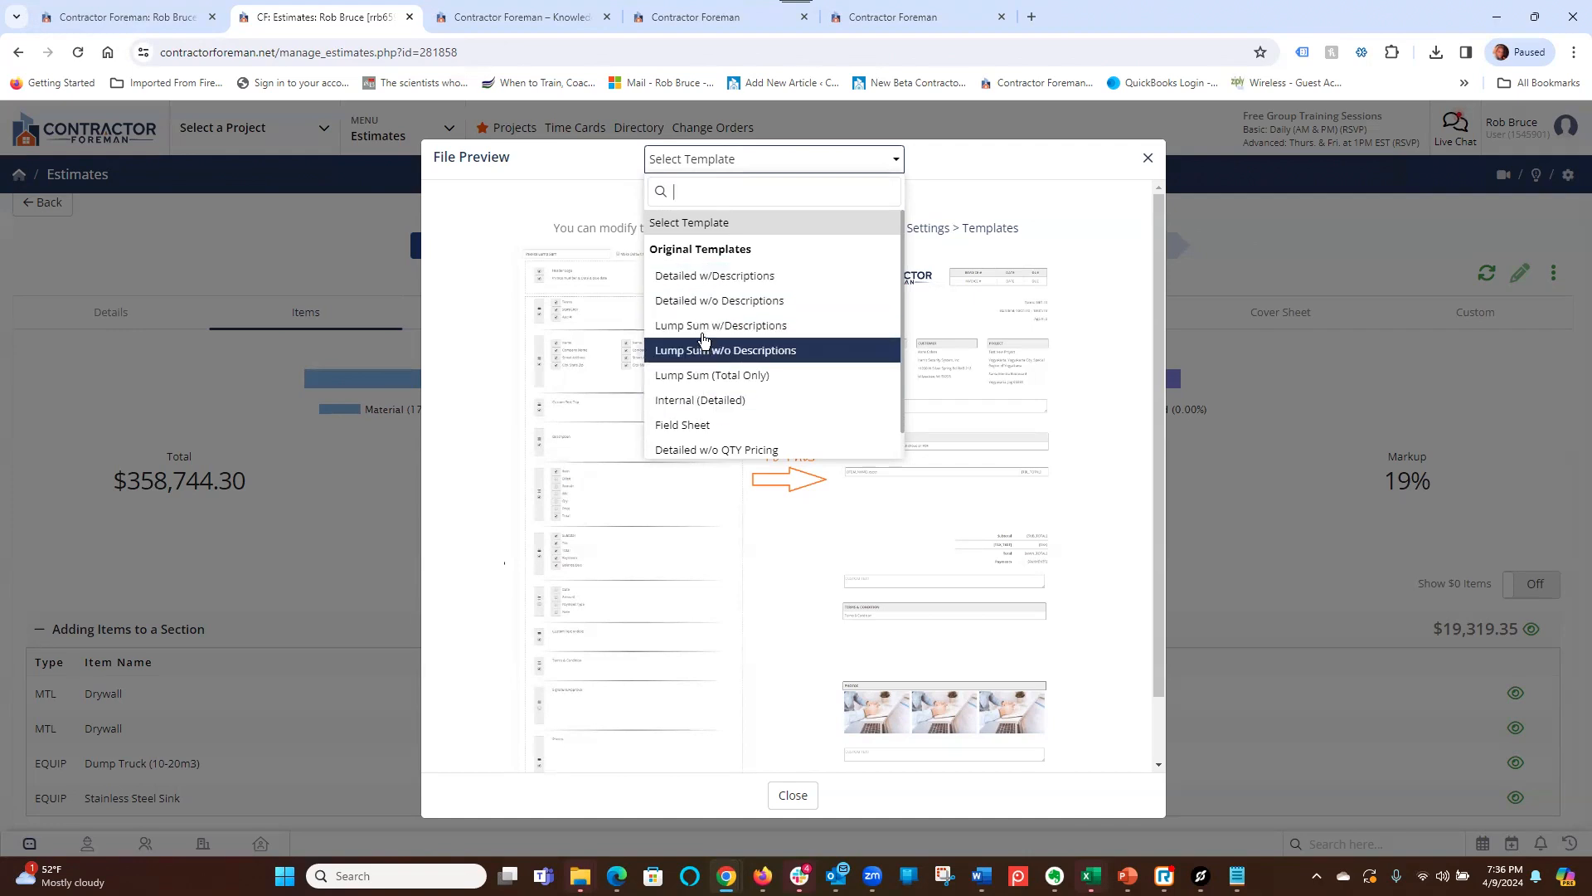
click(687, 277)
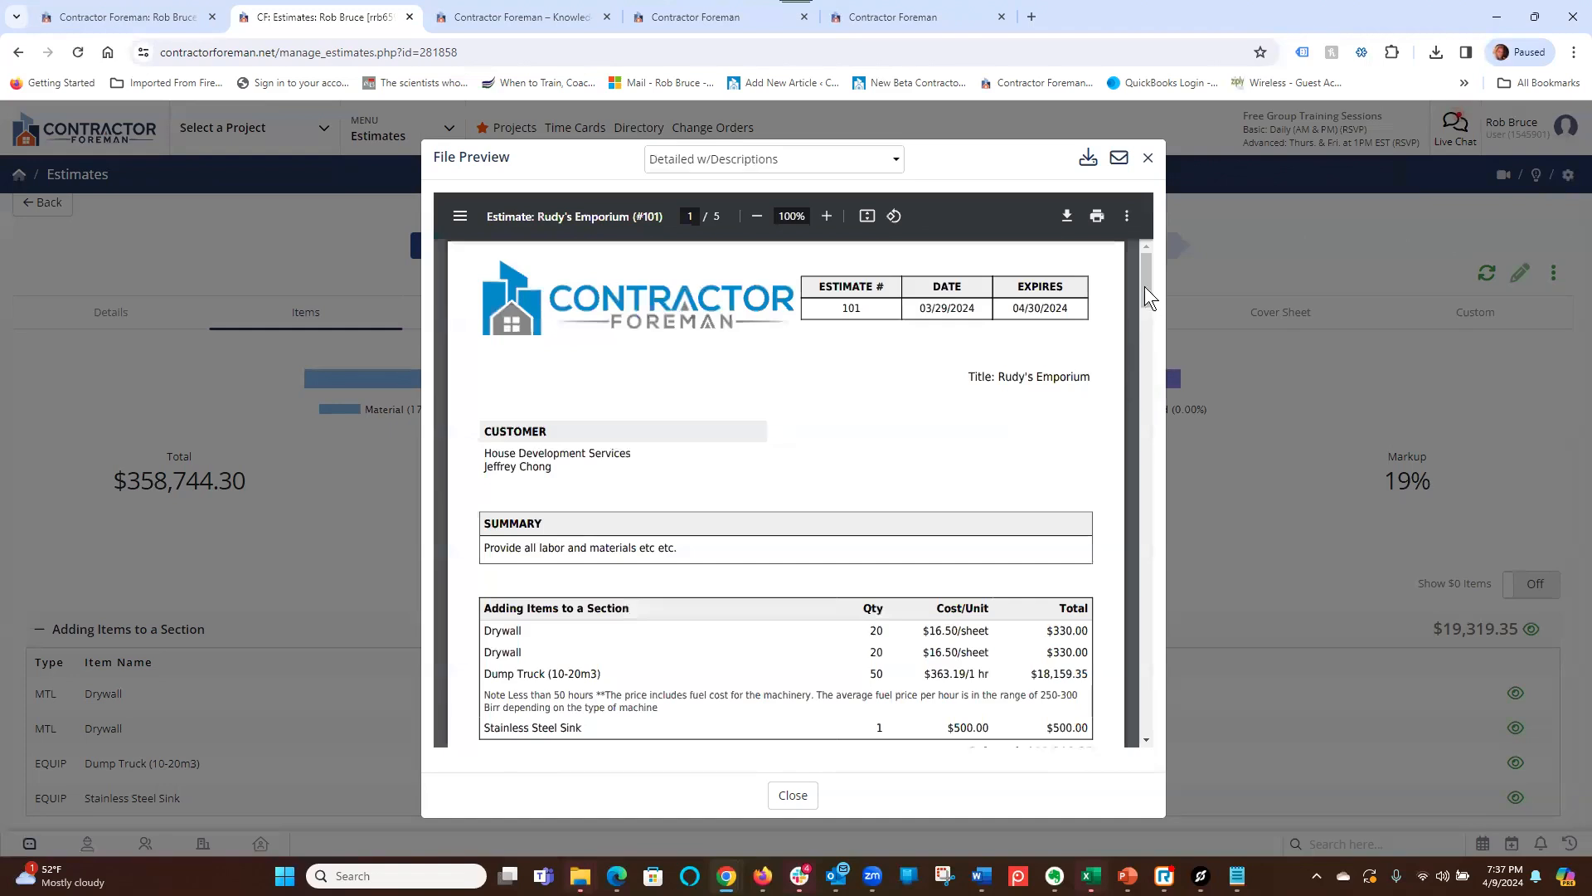
drag(1144, 286, 1146, 311)
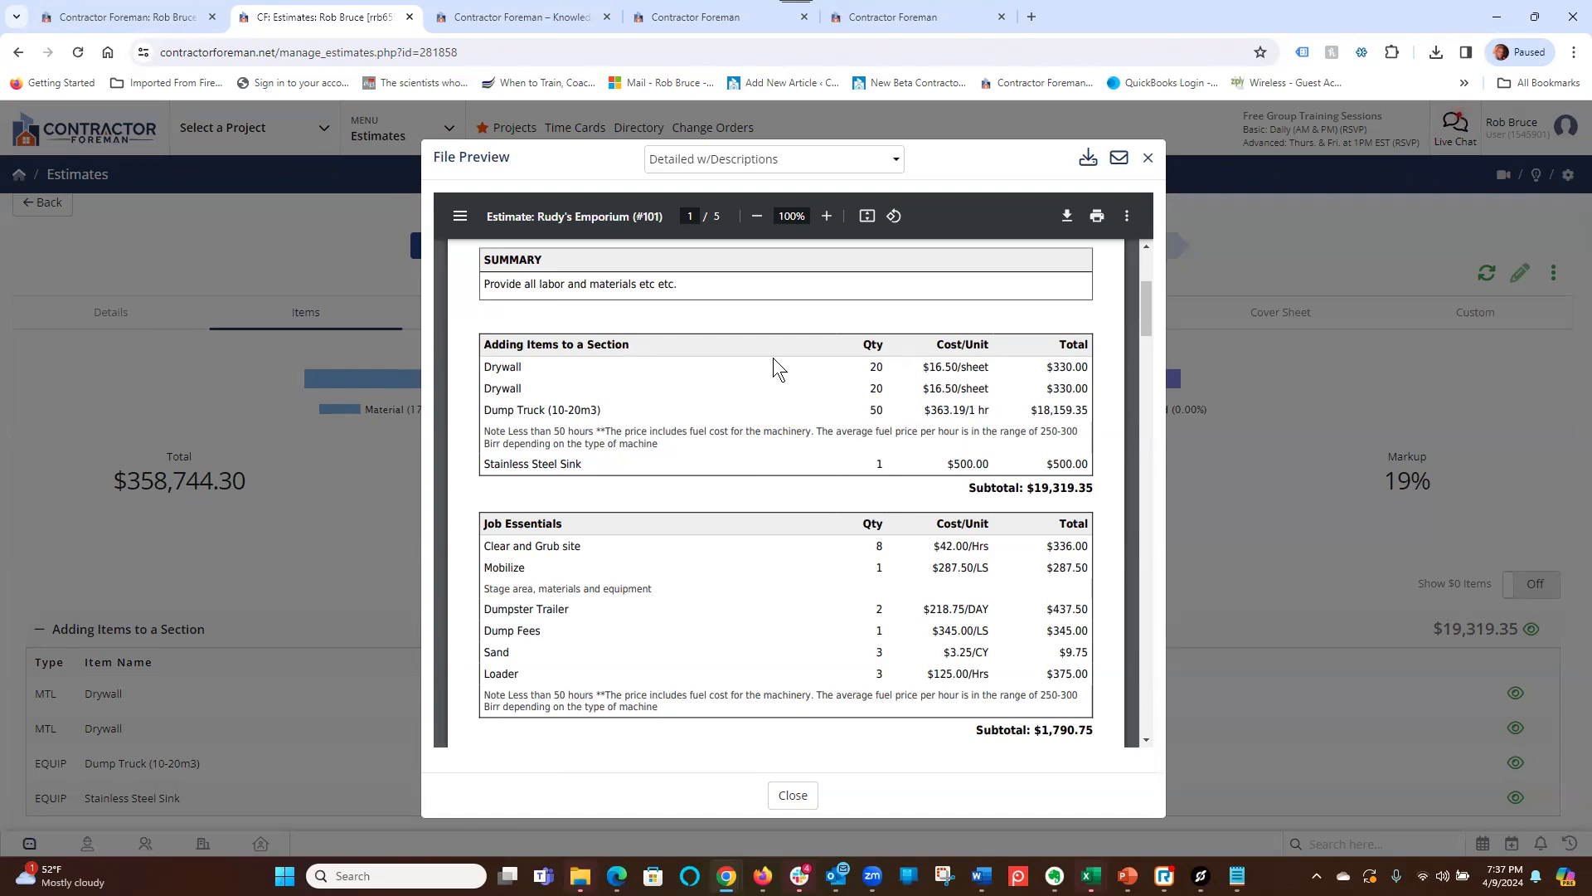
- Switch the PDF preview to the Lump Sum w/o Descriptions template and examine the section totals
click(760, 159)
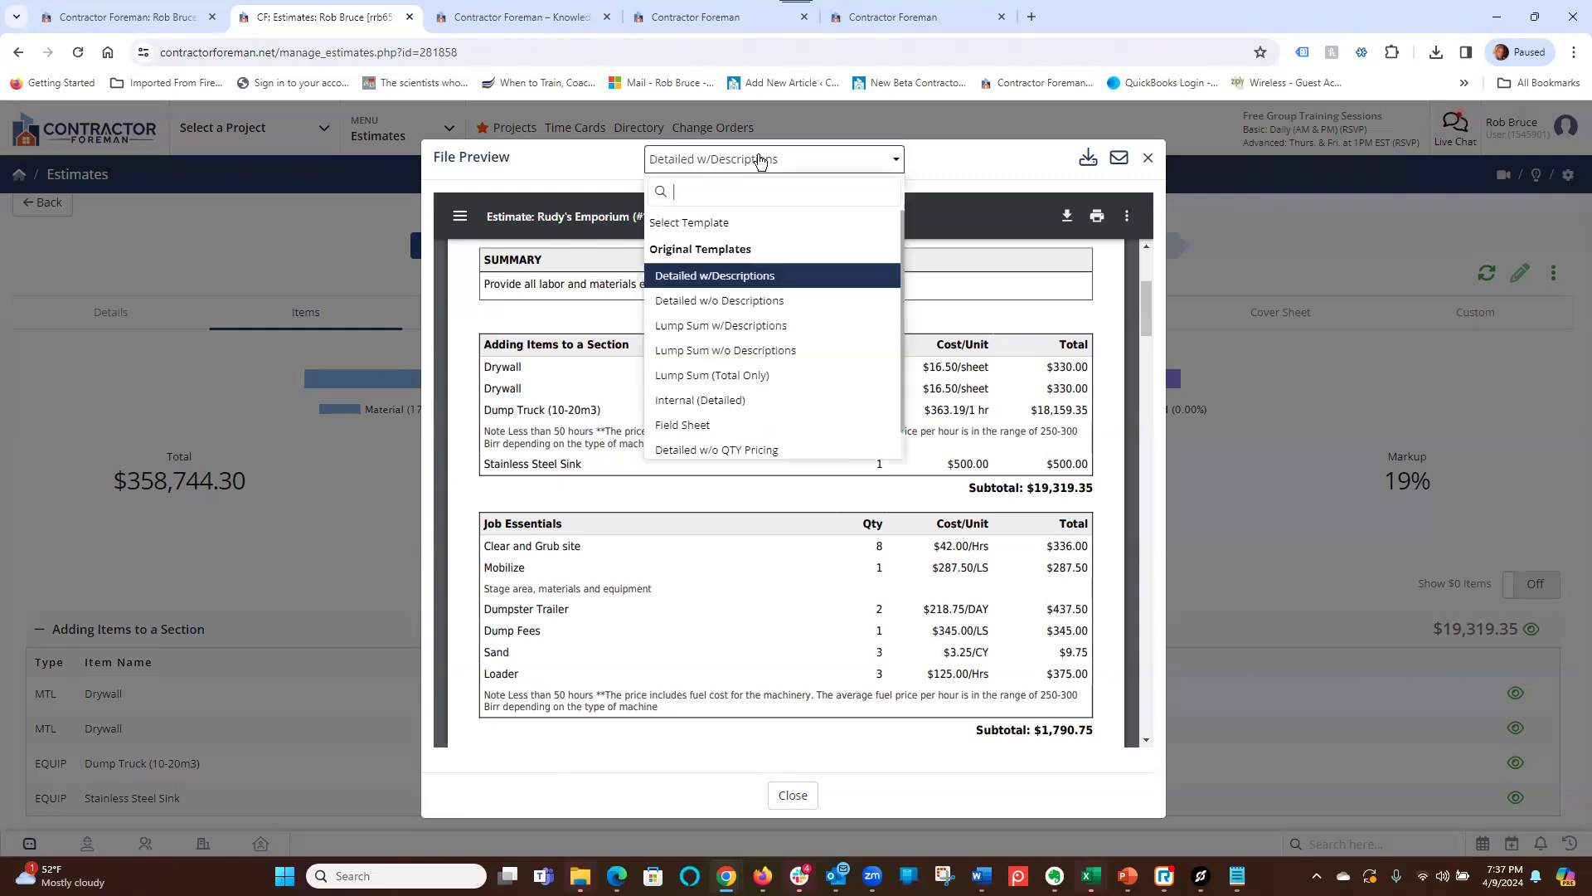
click(716, 349)
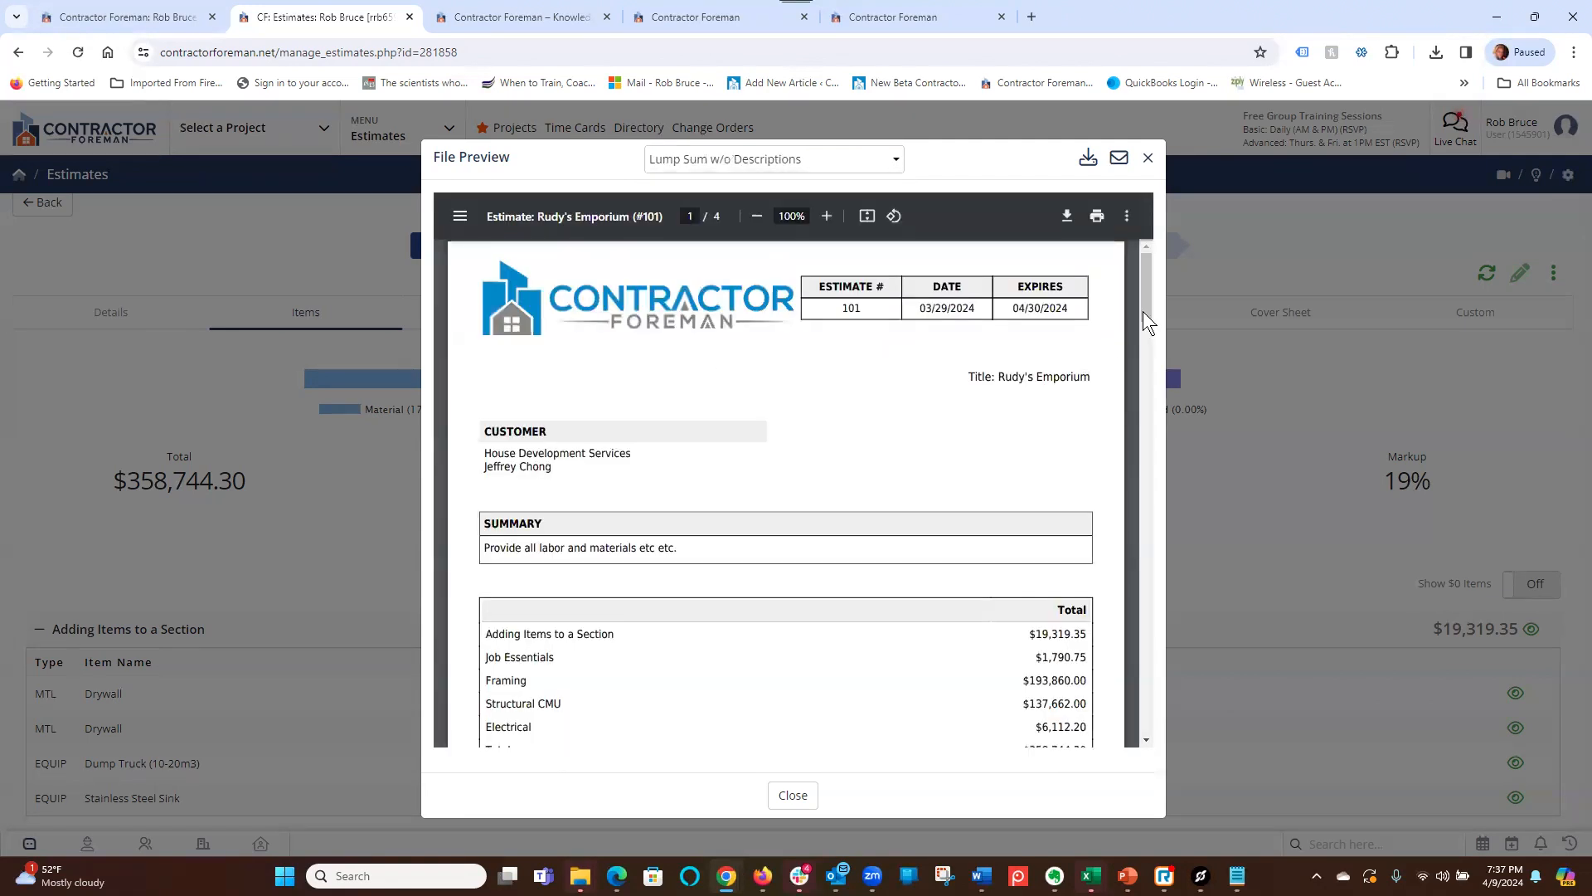
scroll(1142, 322, down, 3)
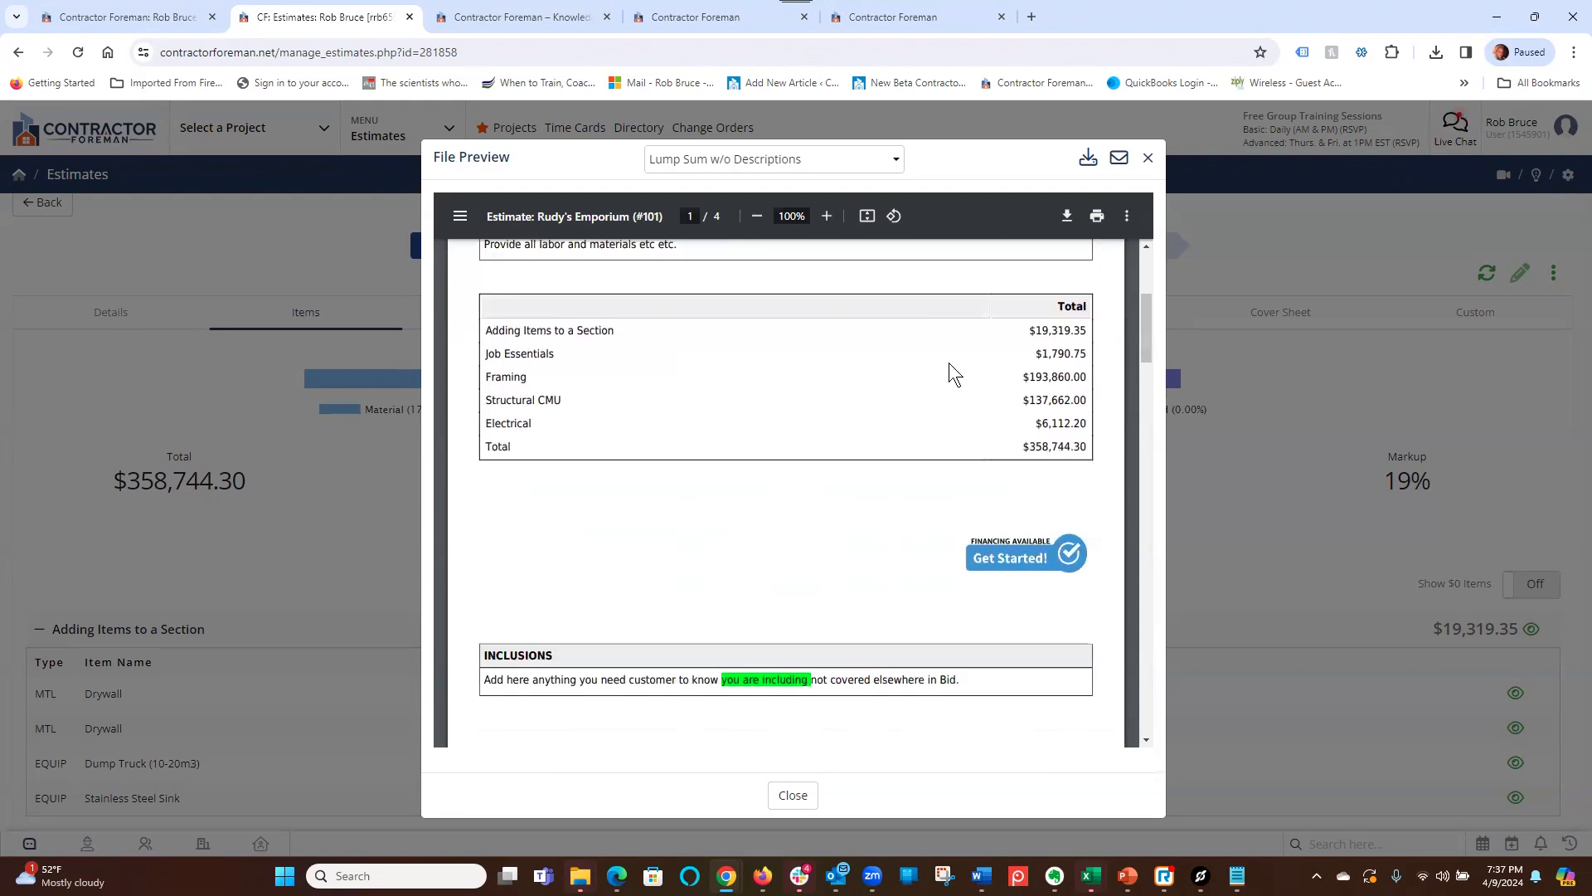
drag(486, 330, 600, 330)
drag(486, 354, 540, 401)
- Keep the Lump Sum w/o Descriptions template, view the email recipient options for the PDF, and close the preview without sending
click(769, 160)
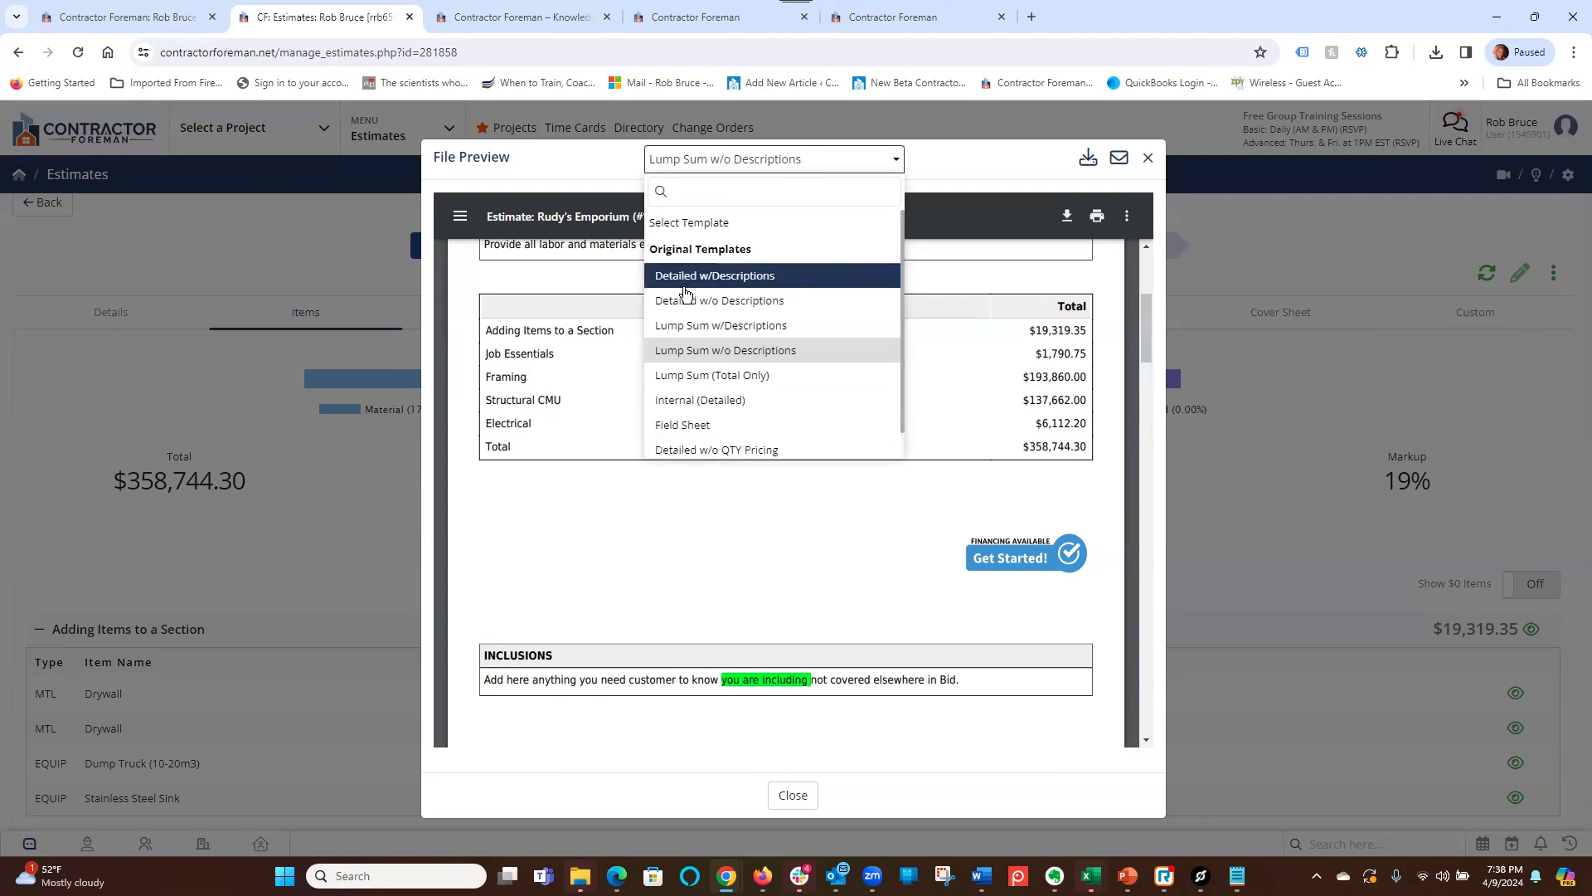
click(726, 351)
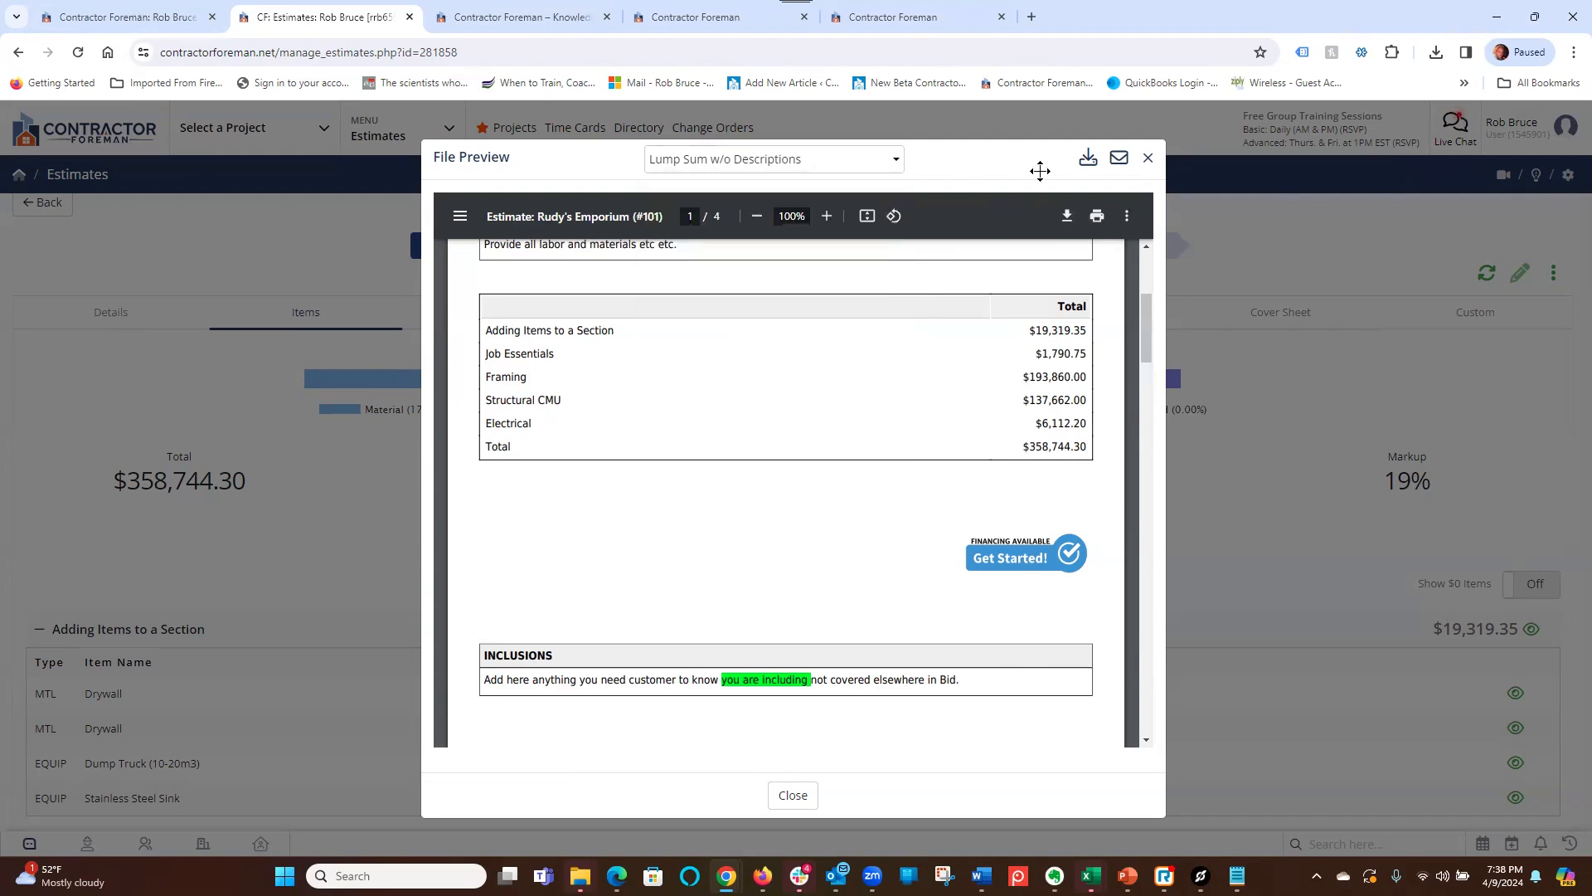
click(1118, 158)
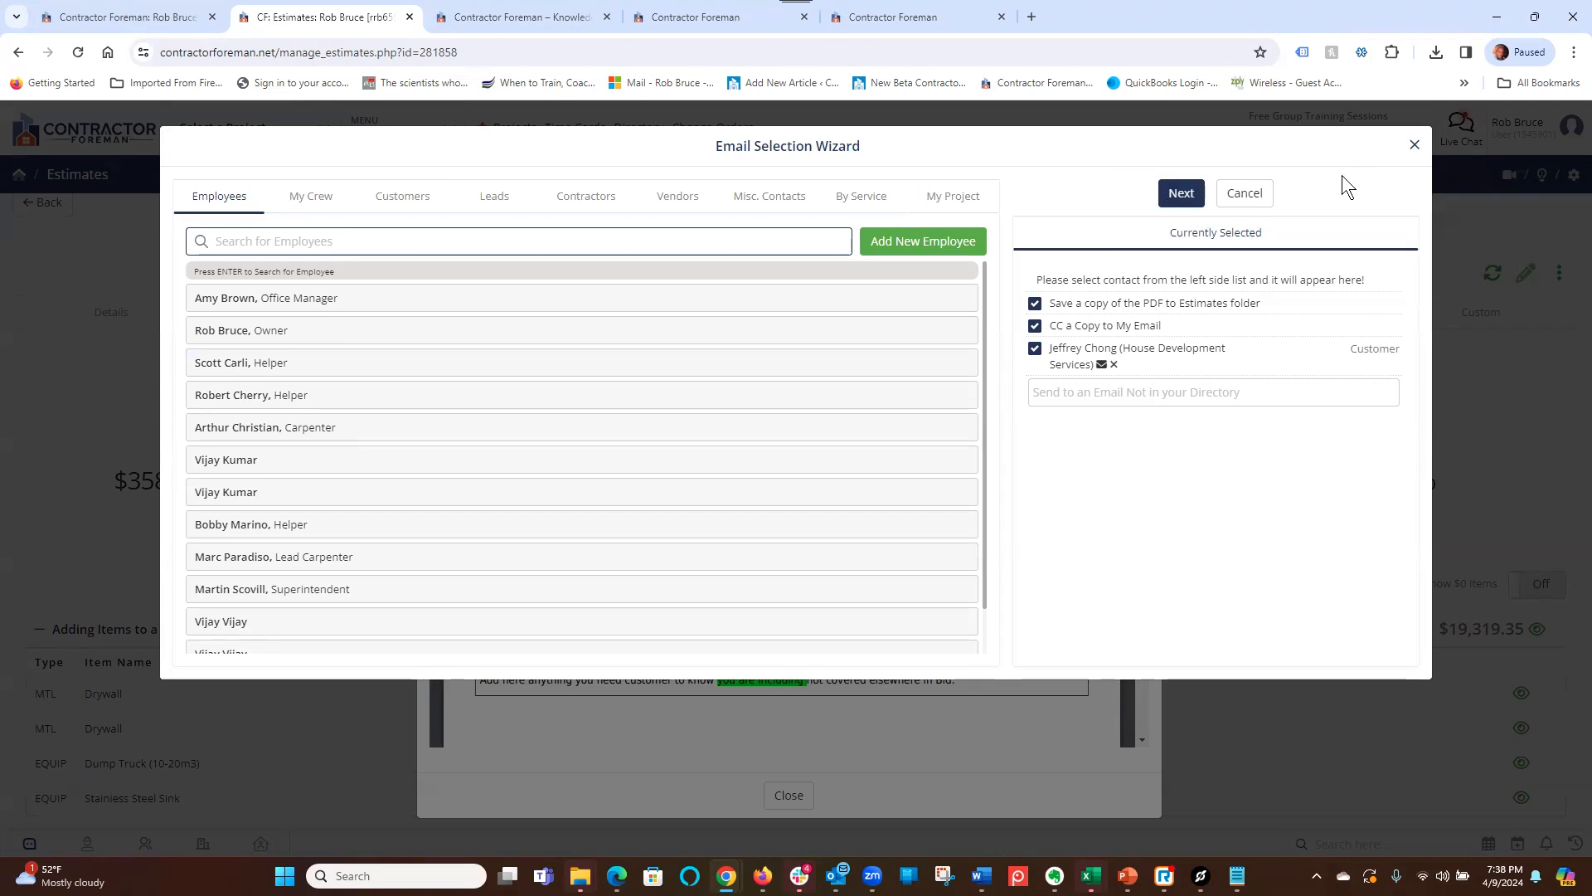
click(1416, 150)
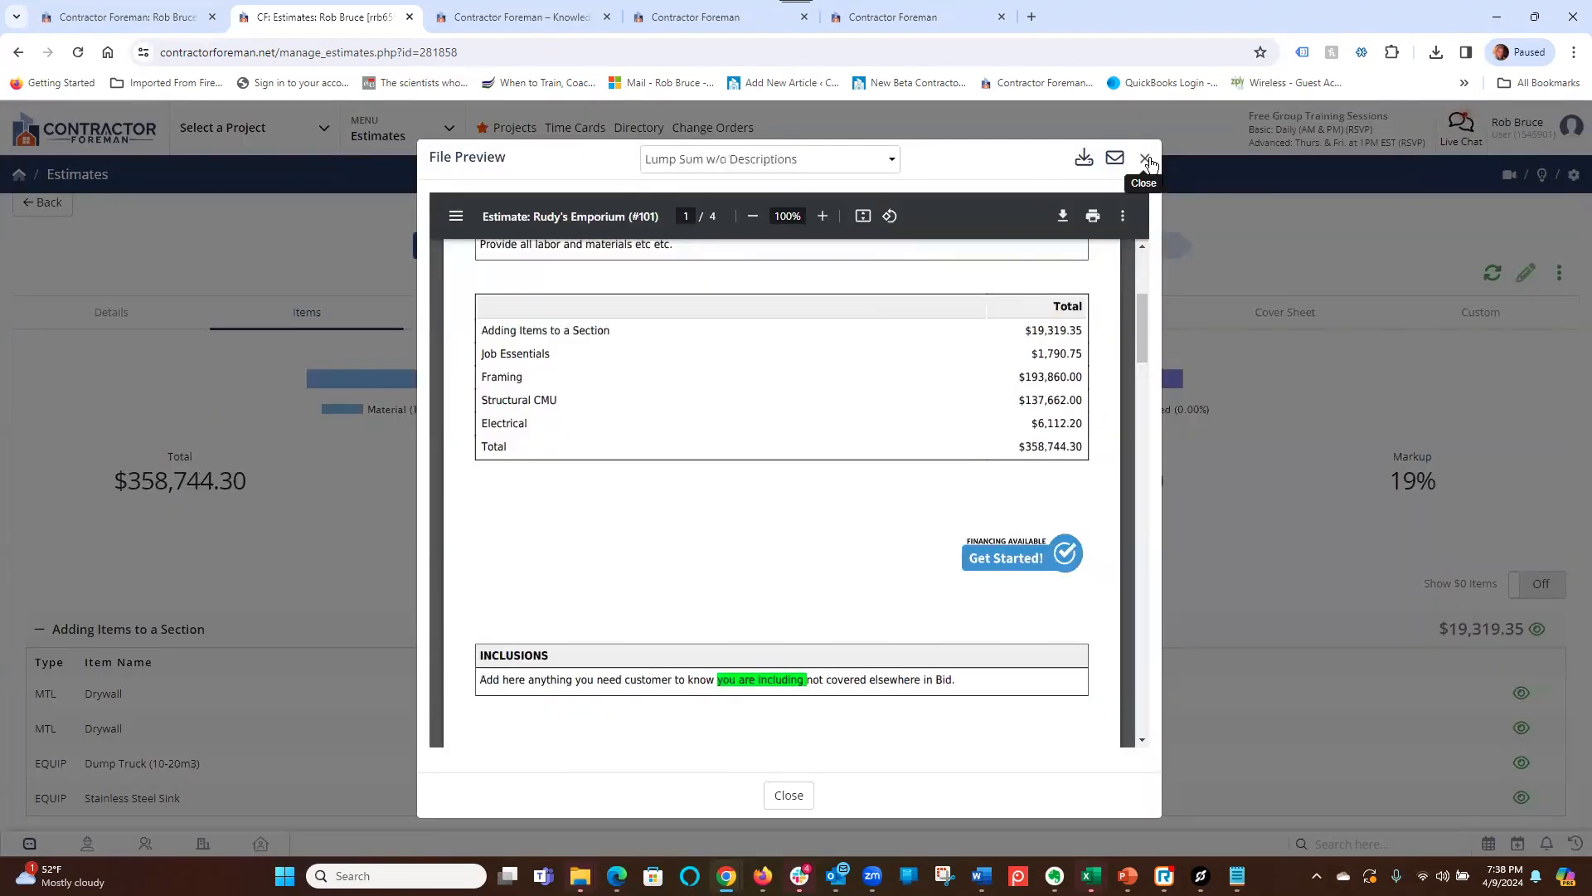
click(1145, 159)
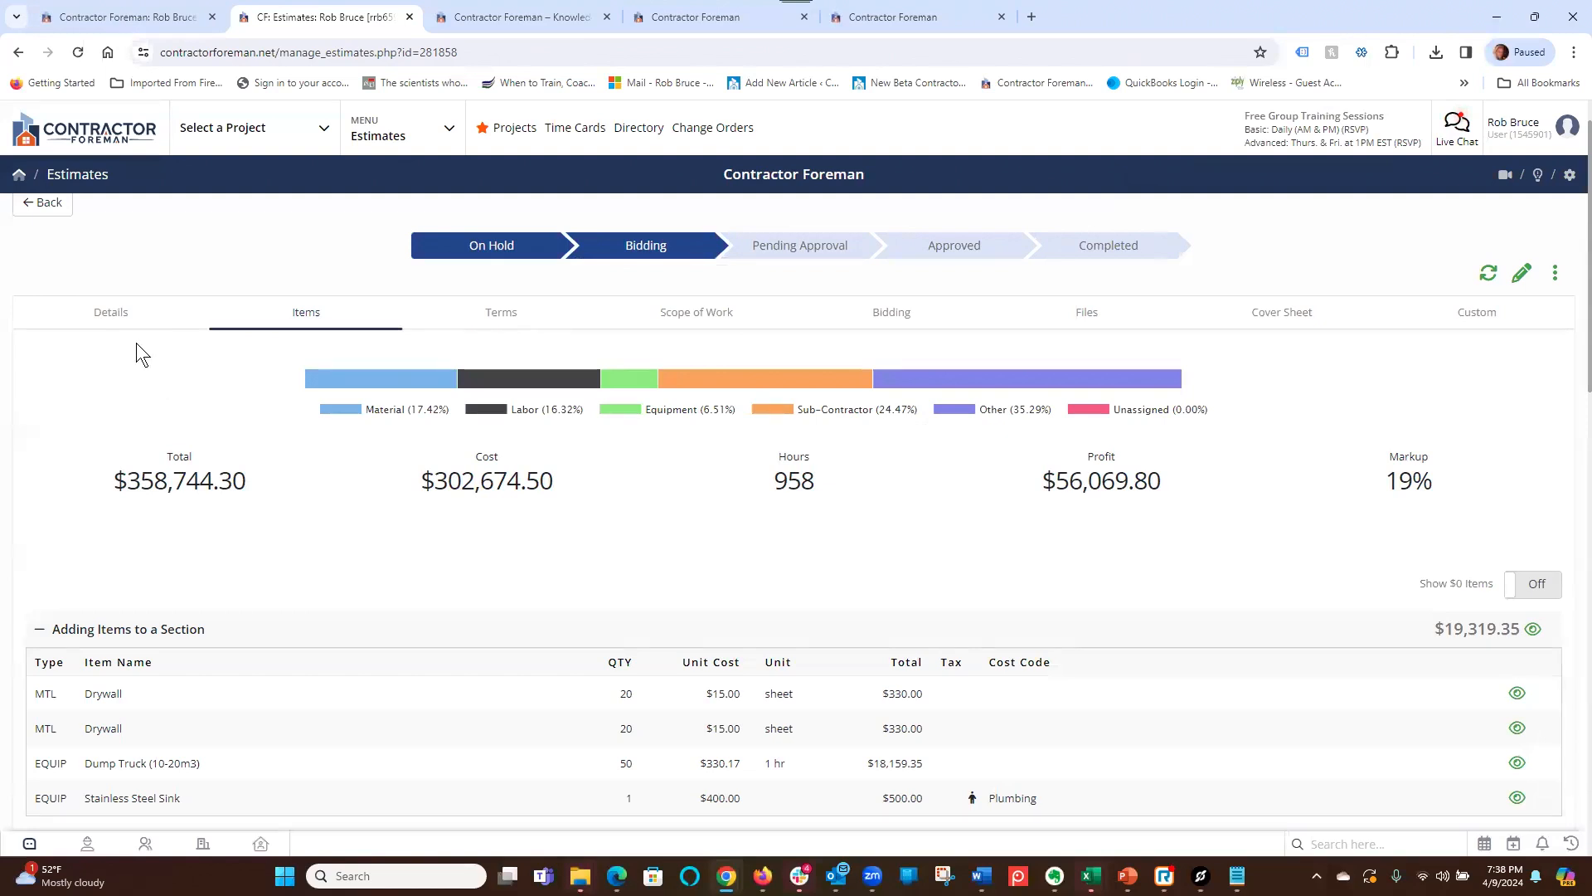
- Change the Rudy's Emporium estimate's status to Approved in its details and save the estimate
click(113, 311)
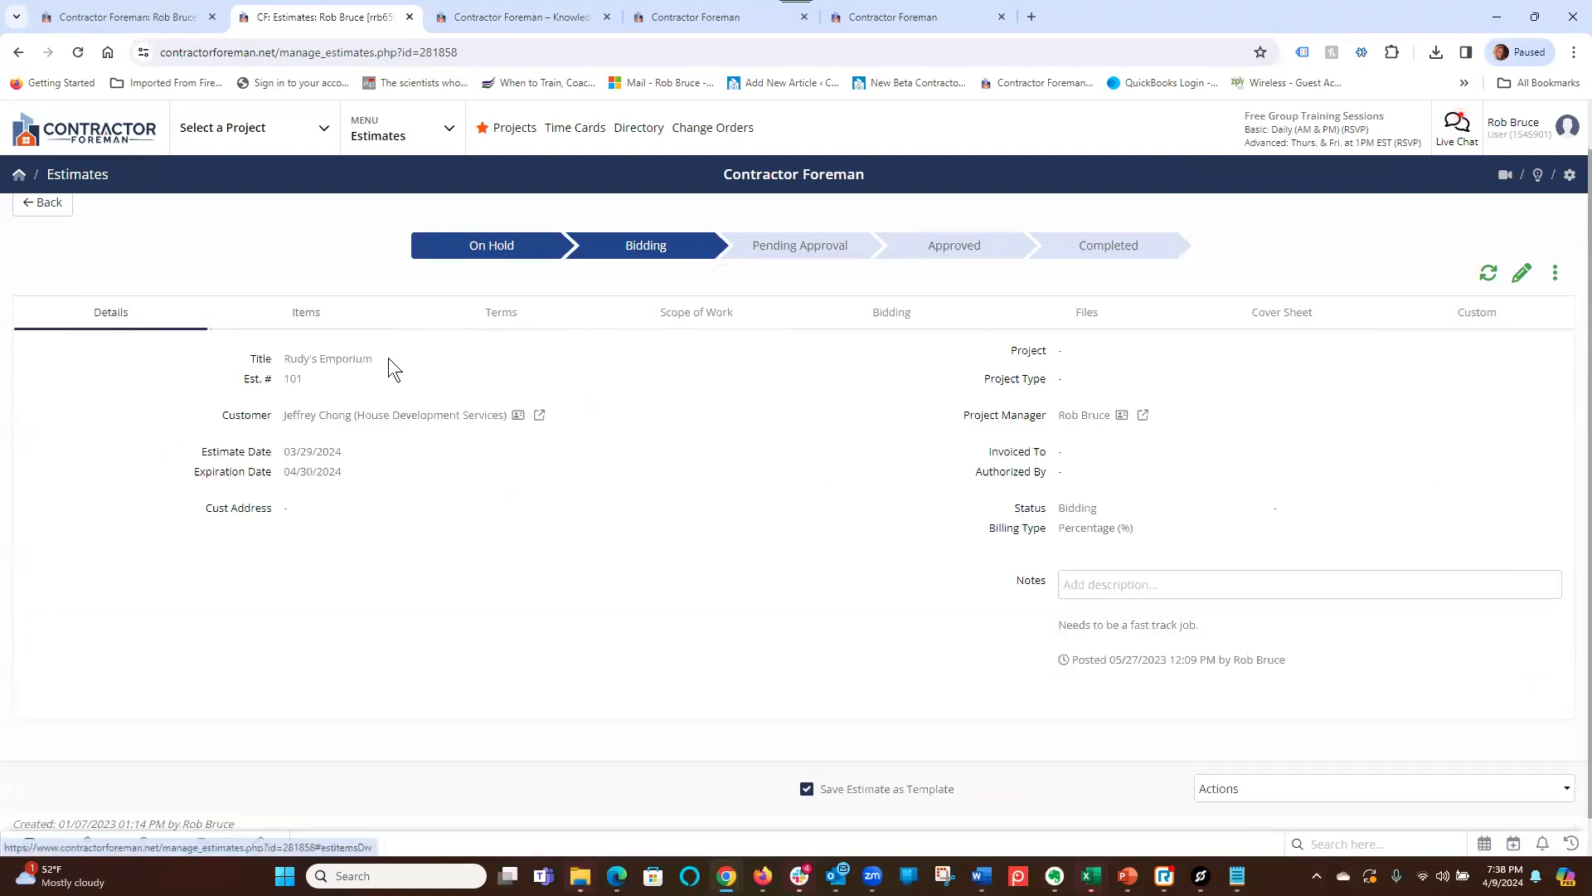
drag(1010, 511, 1040, 516)
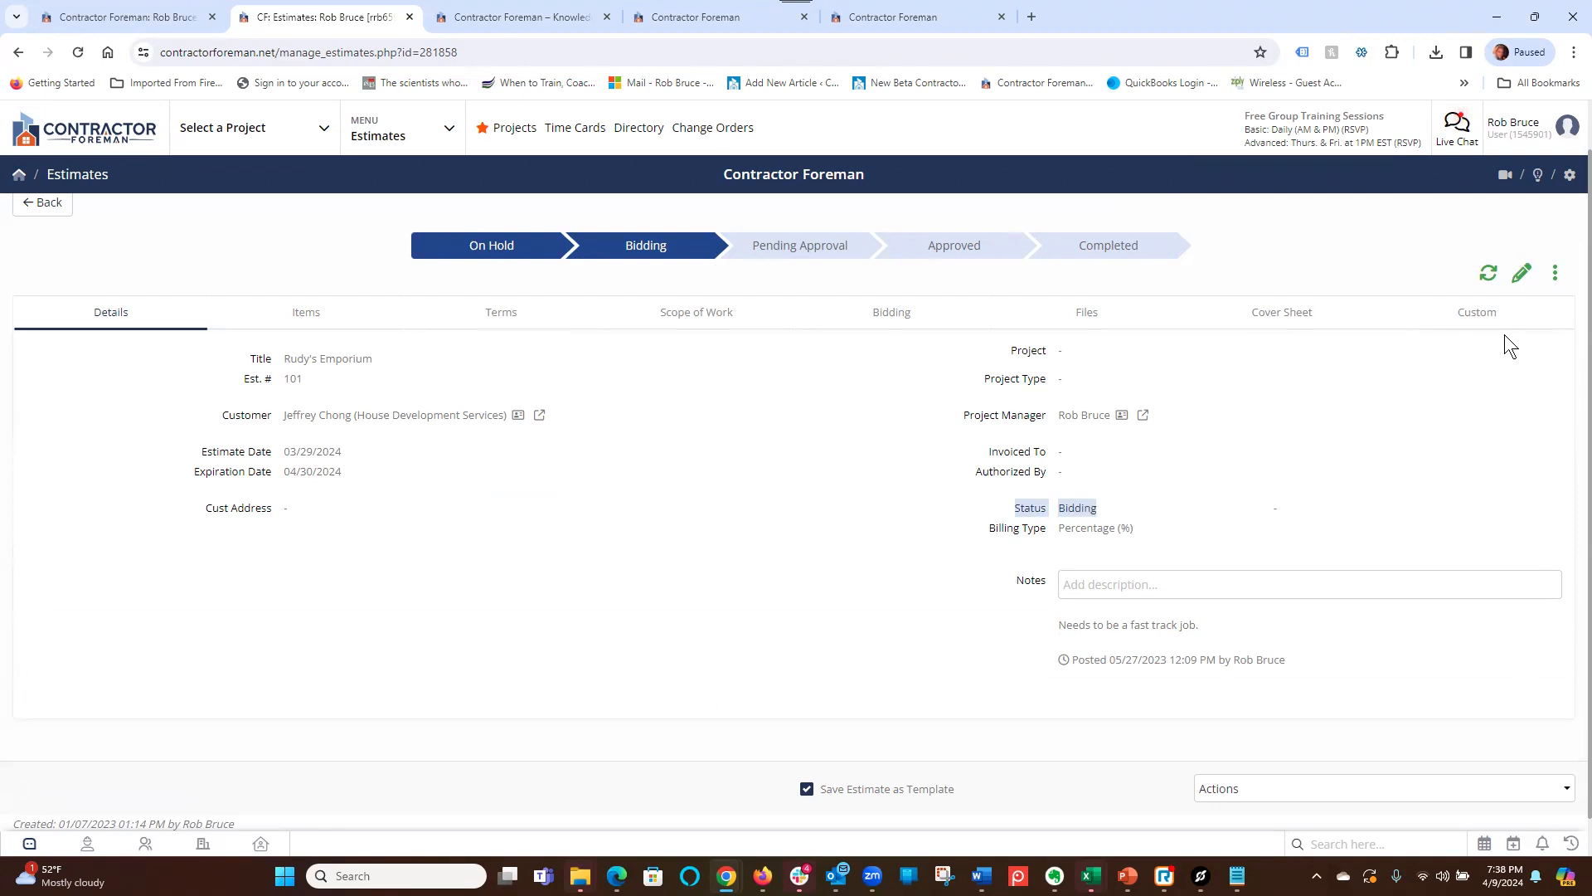
click(1522, 275)
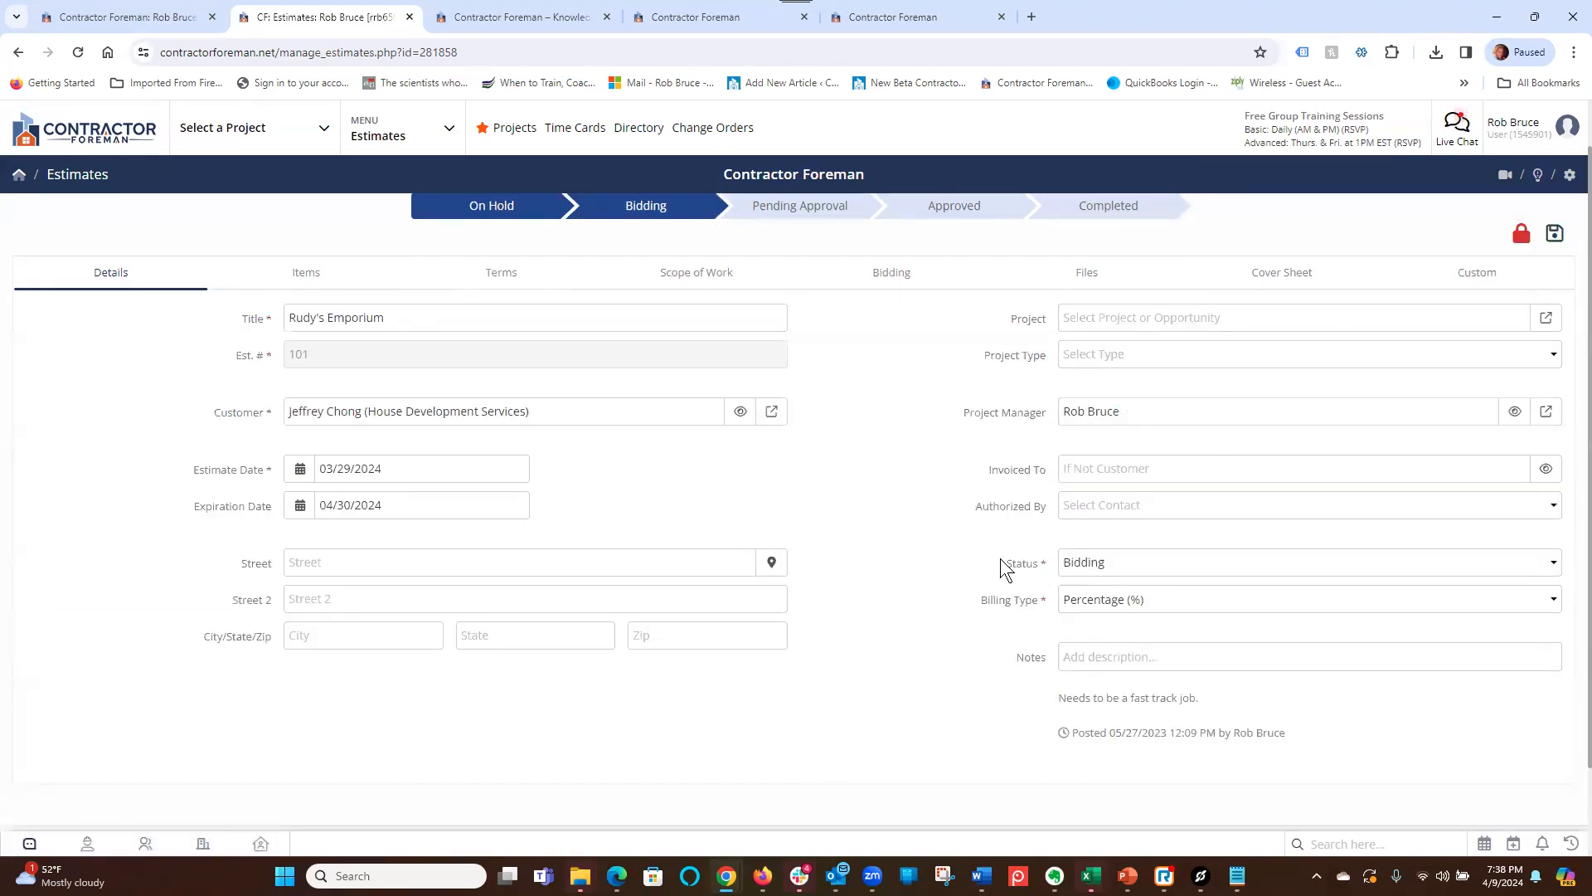
click(1109, 566)
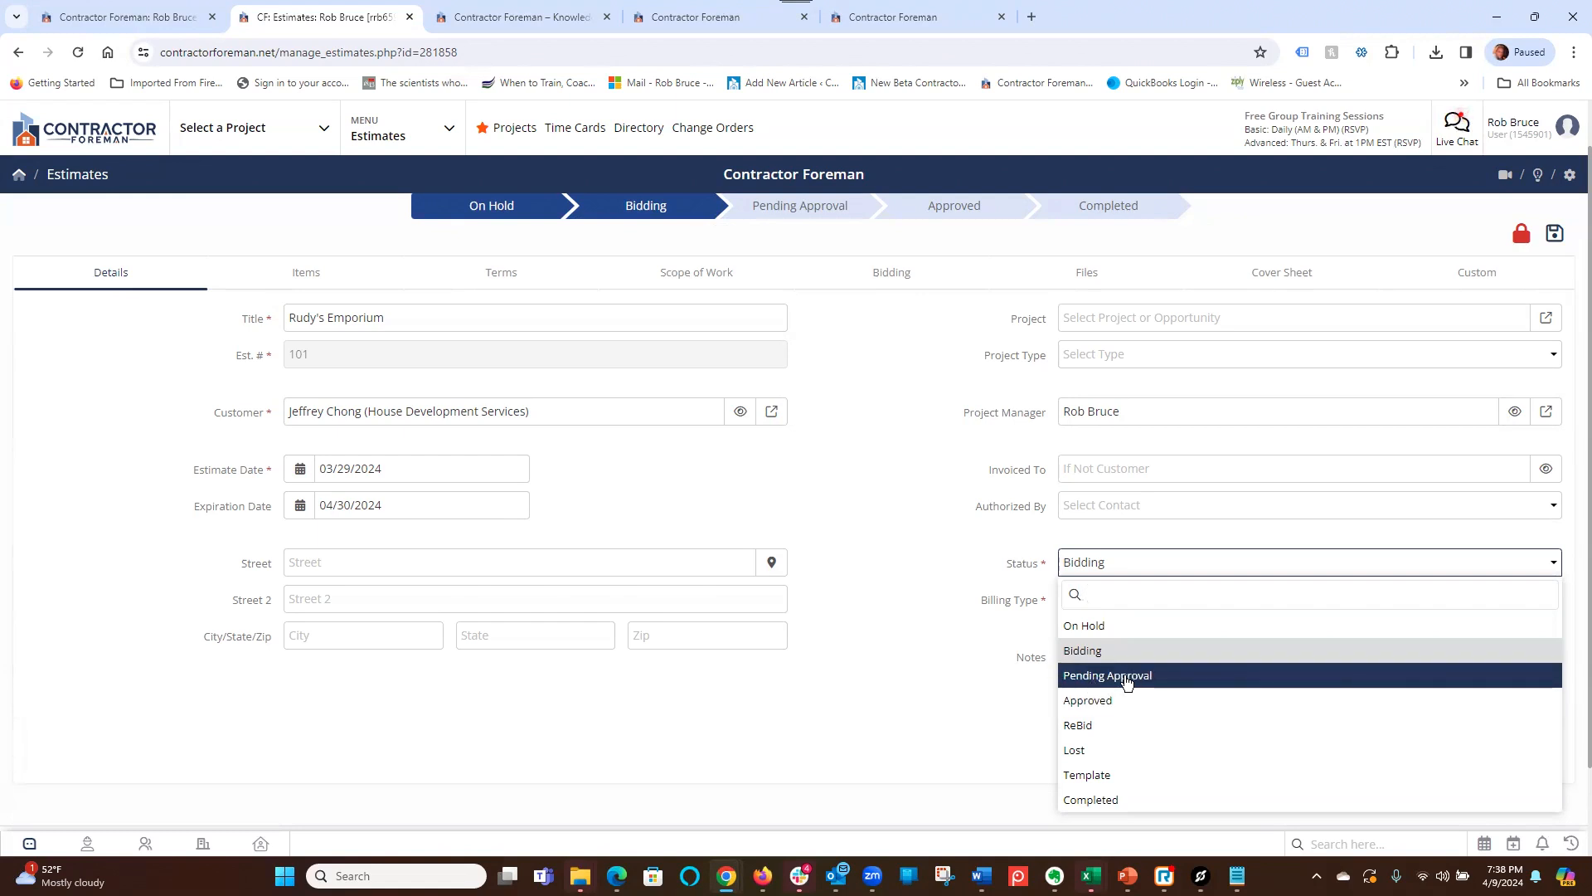
click(1089, 700)
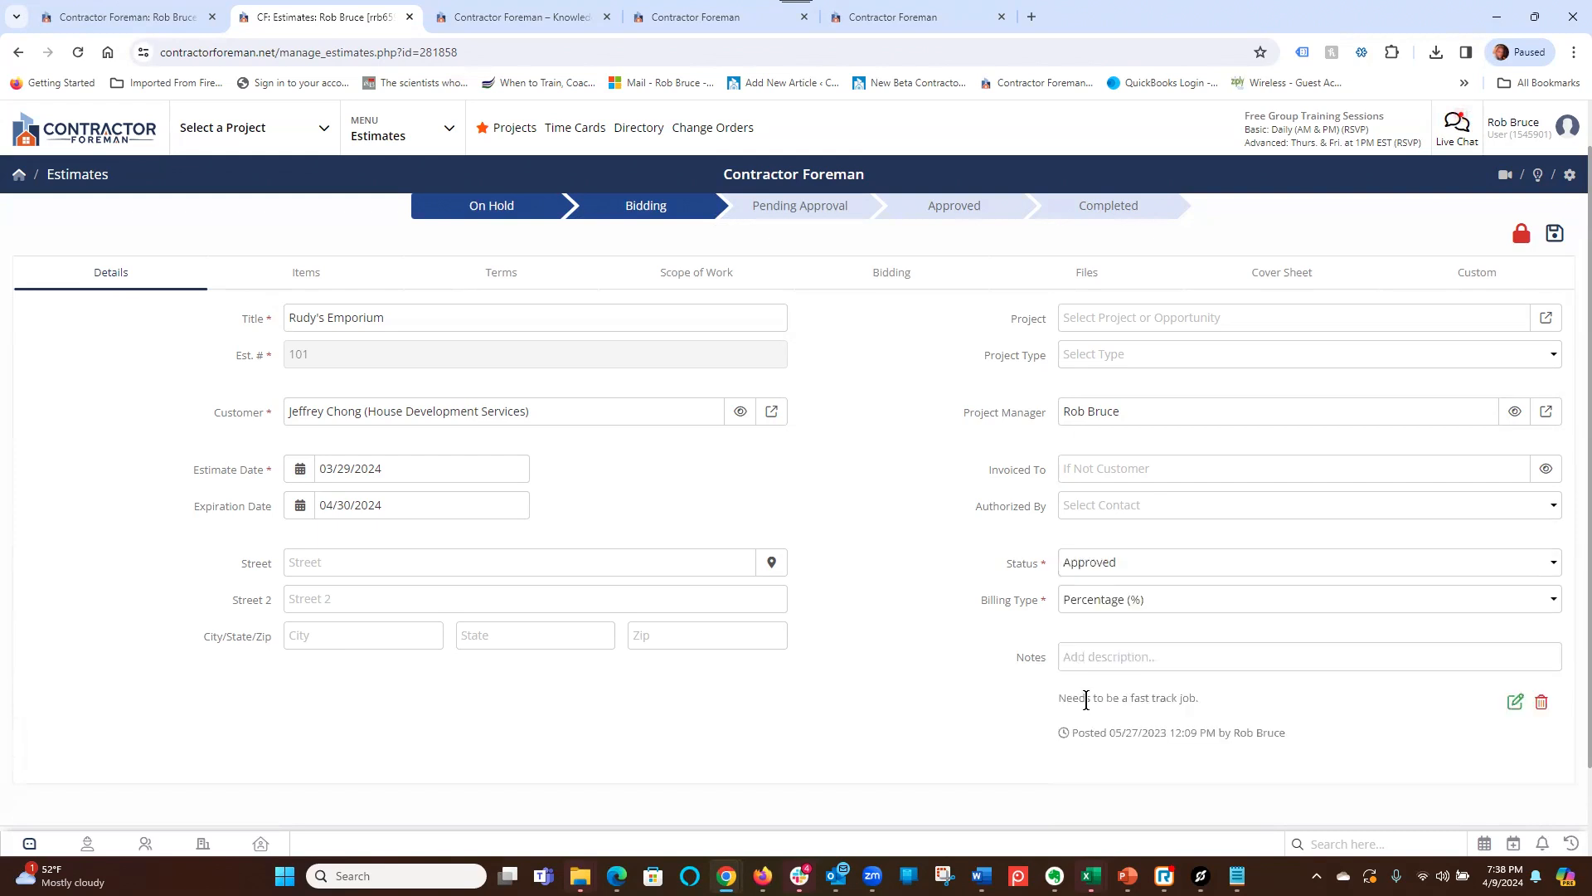
click(1554, 235)
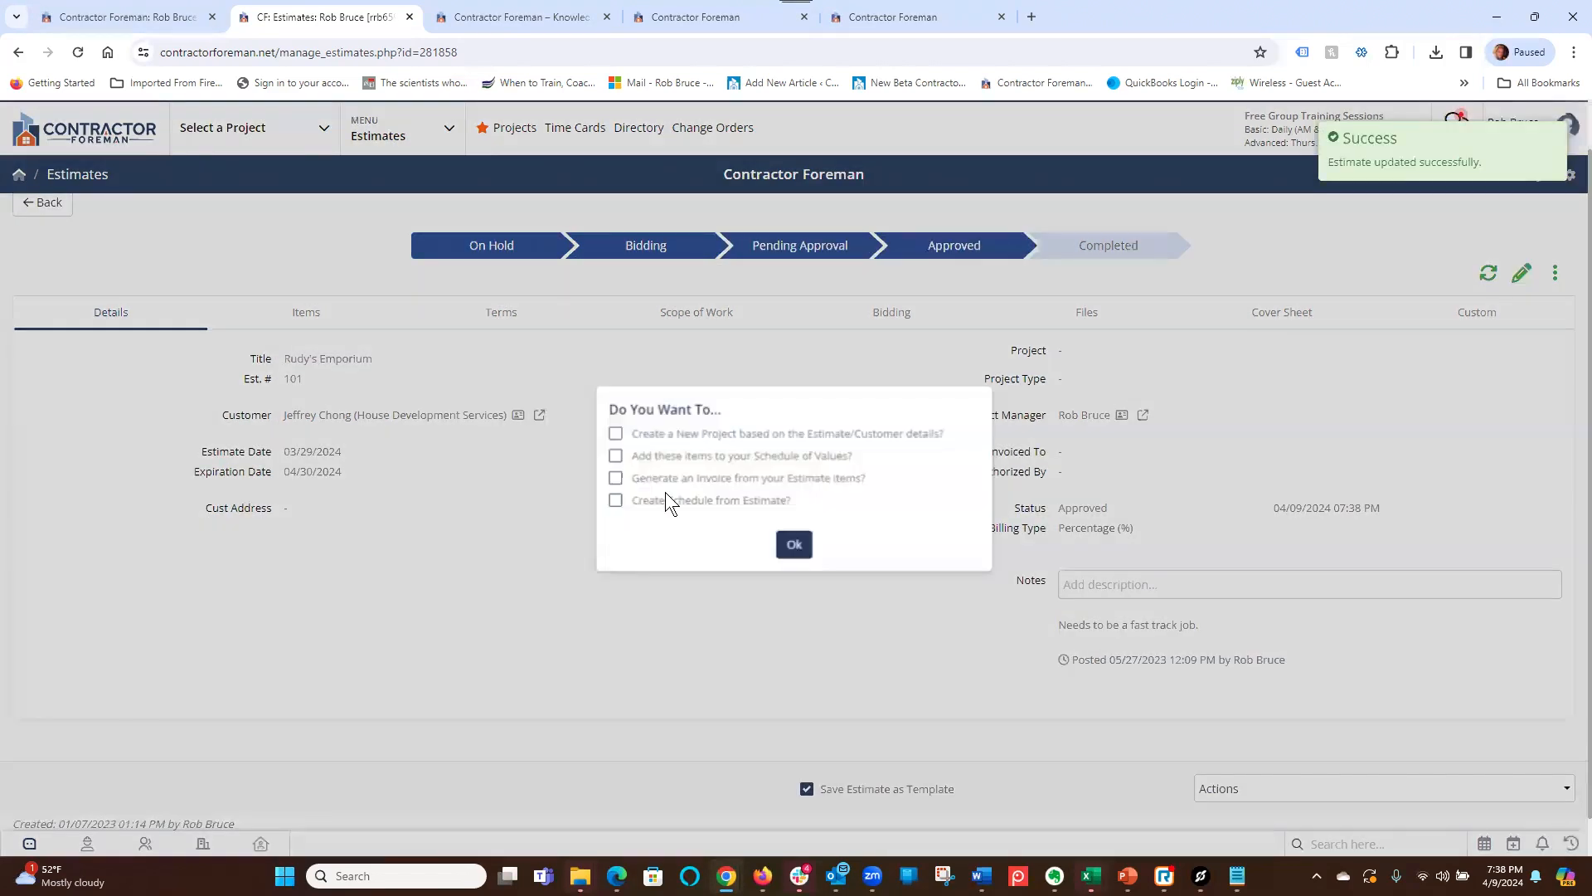
- Select the follow-up options to create a new project, add items to the Schedule of Values, generate an invoice and create a schedule
click(615, 456)
drag(636, 434, 929, 433)
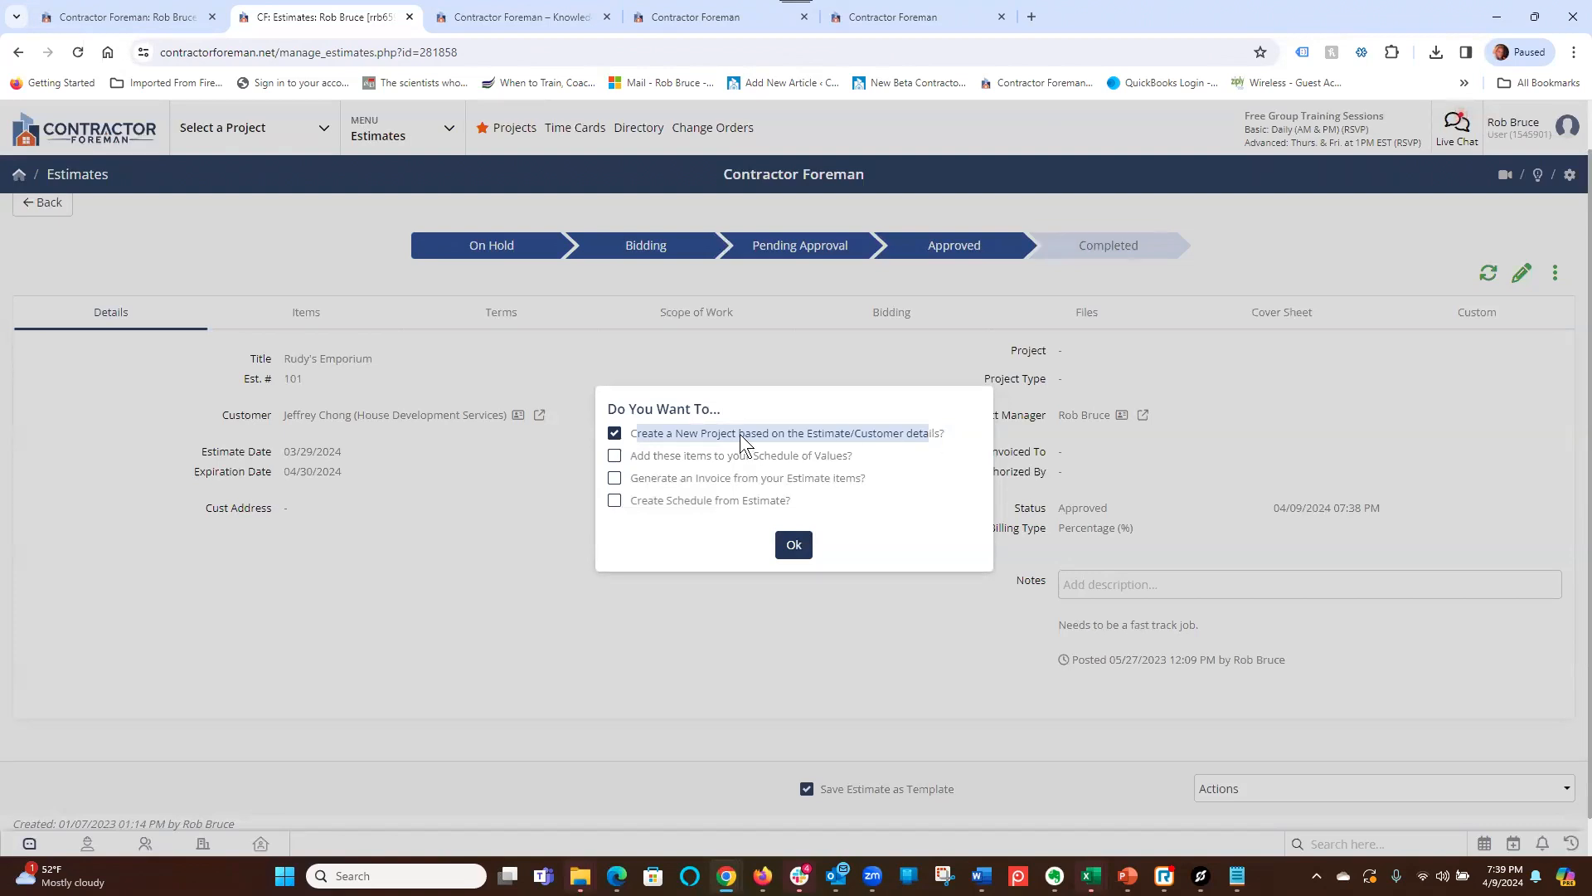
drag(653, 457, 822, 455)
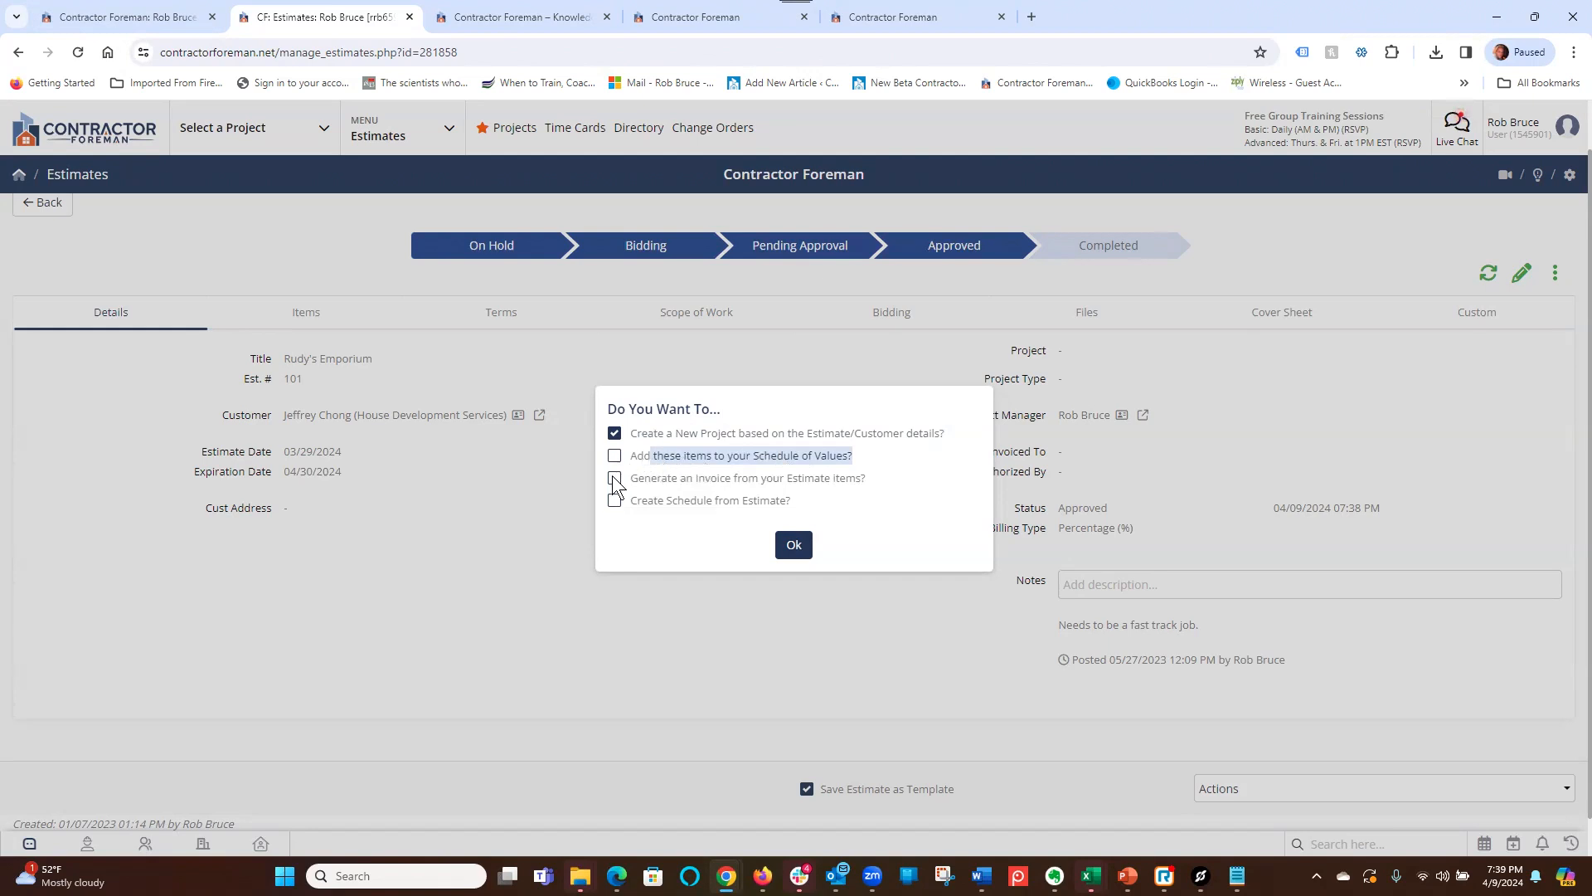
drag(646, 479, 826, 470)
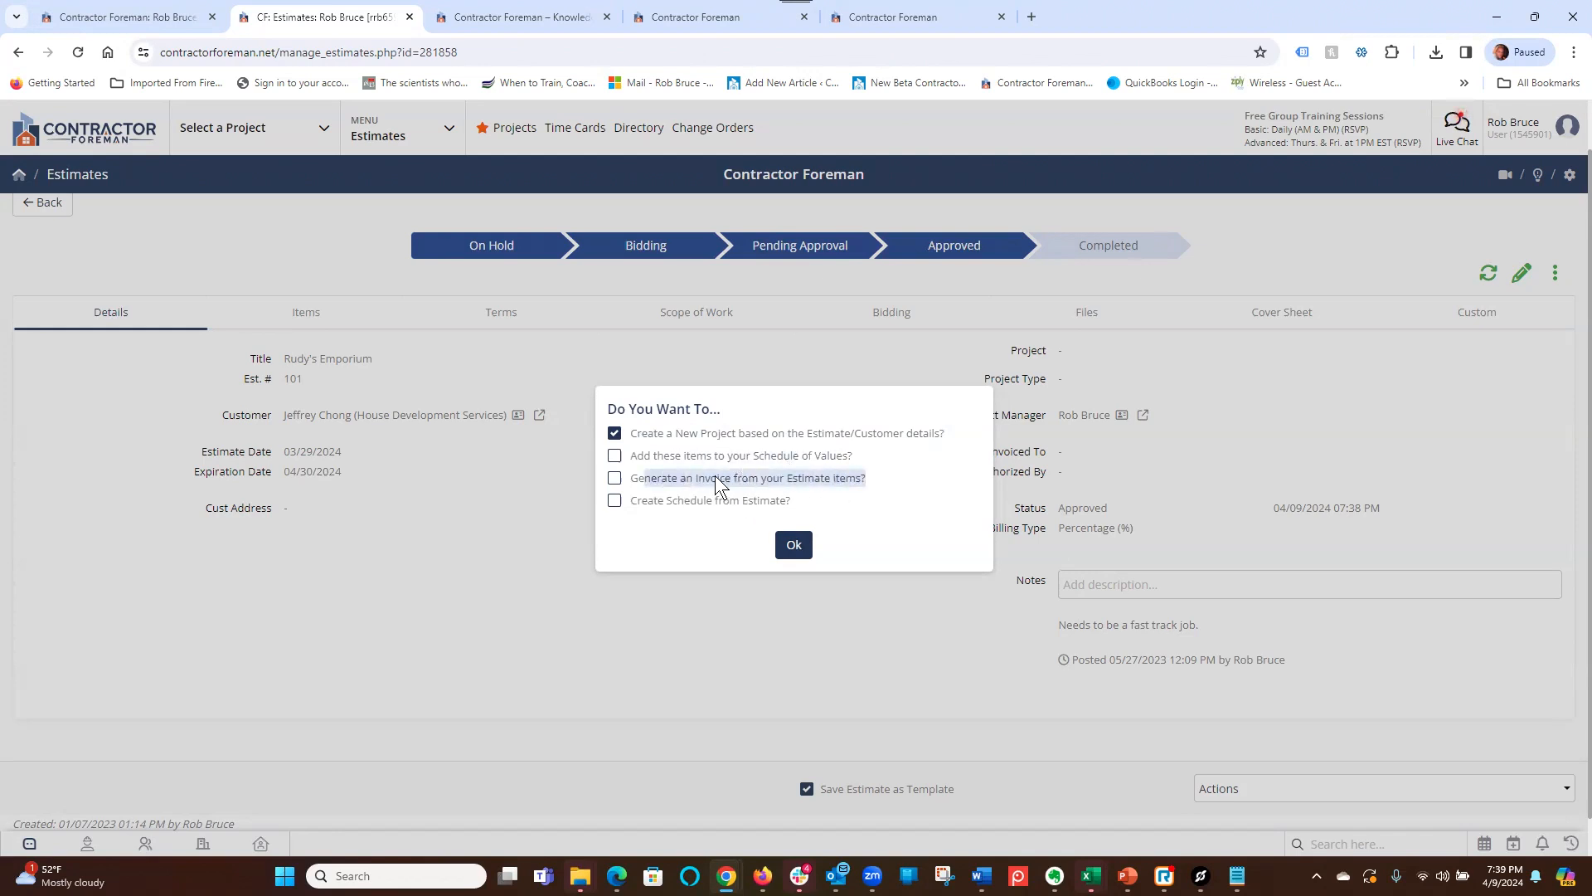
click(614, 456)
click(641, 504)
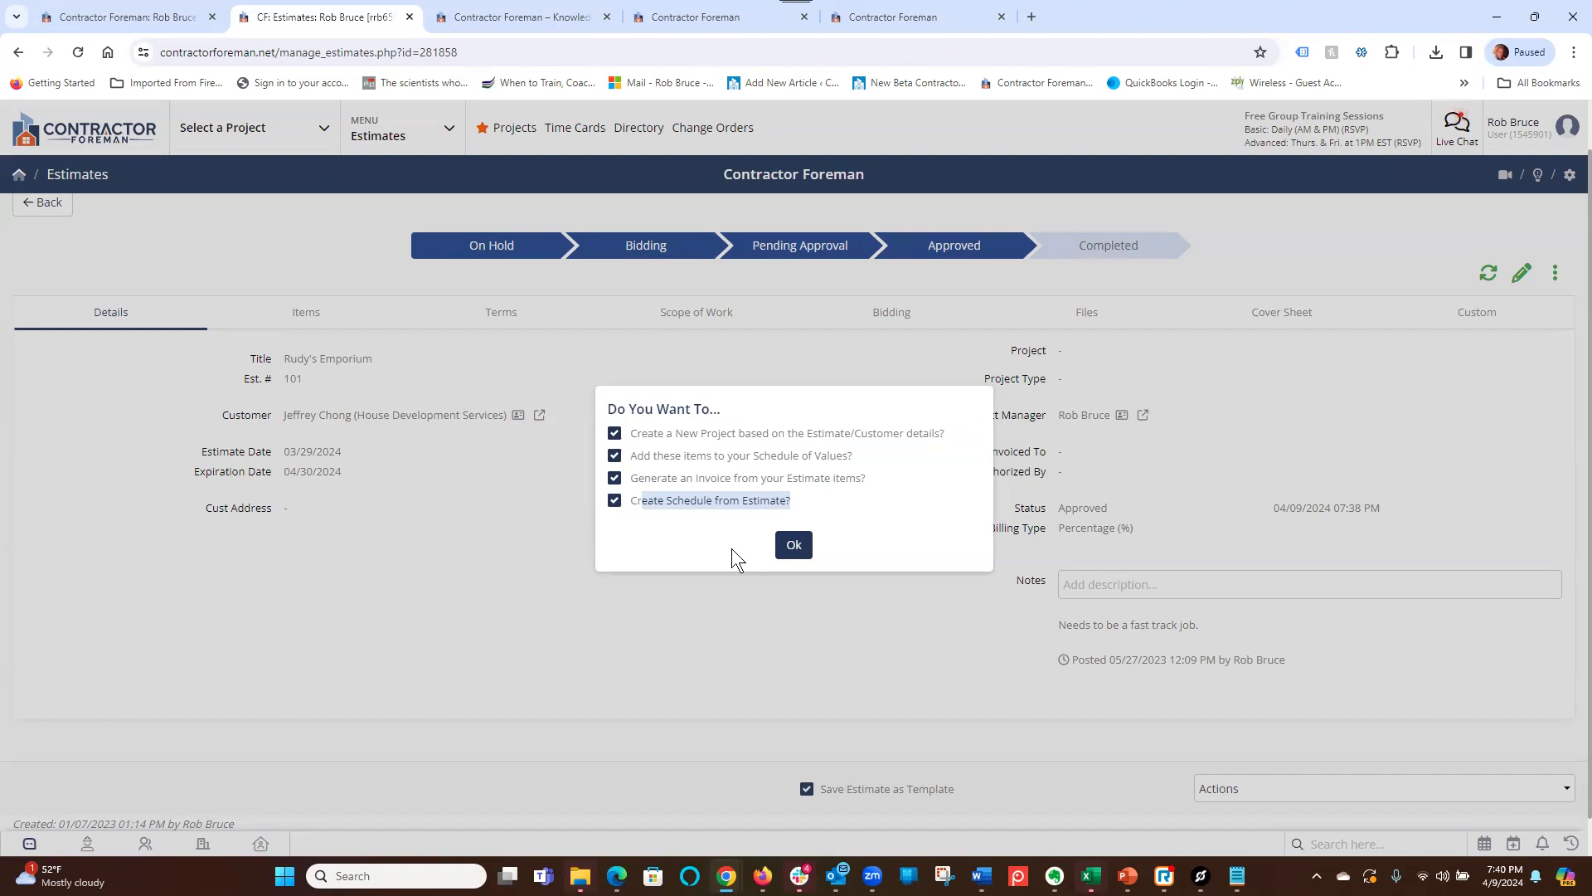
- Clear all the follow-up options and confirm the dialog with nothing selected
click(615, 501)
click(614, 433)
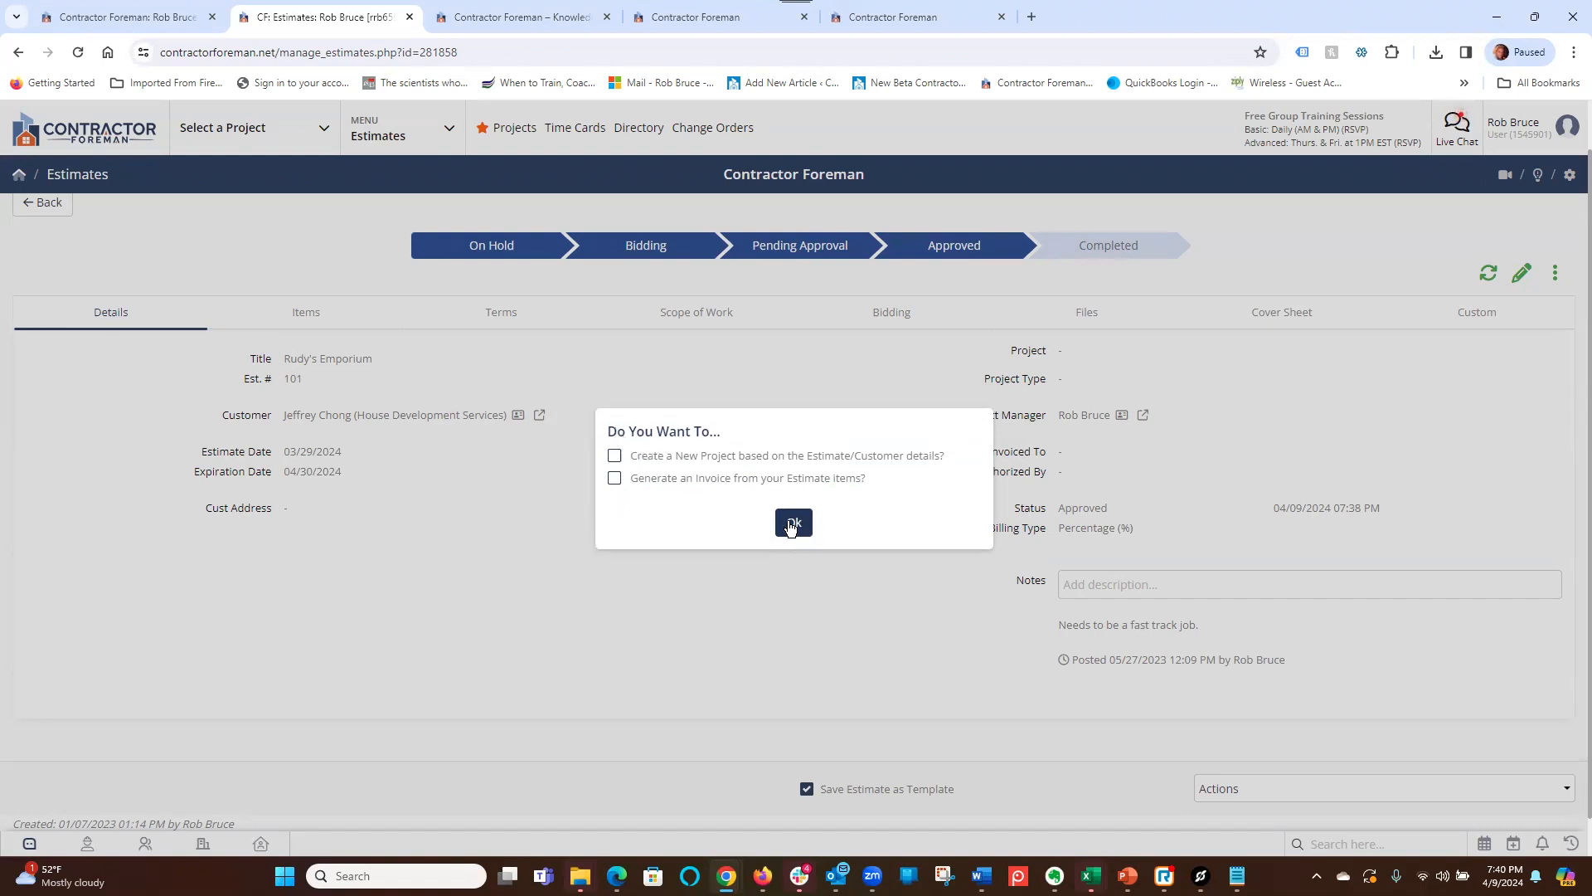
click(789, 523)
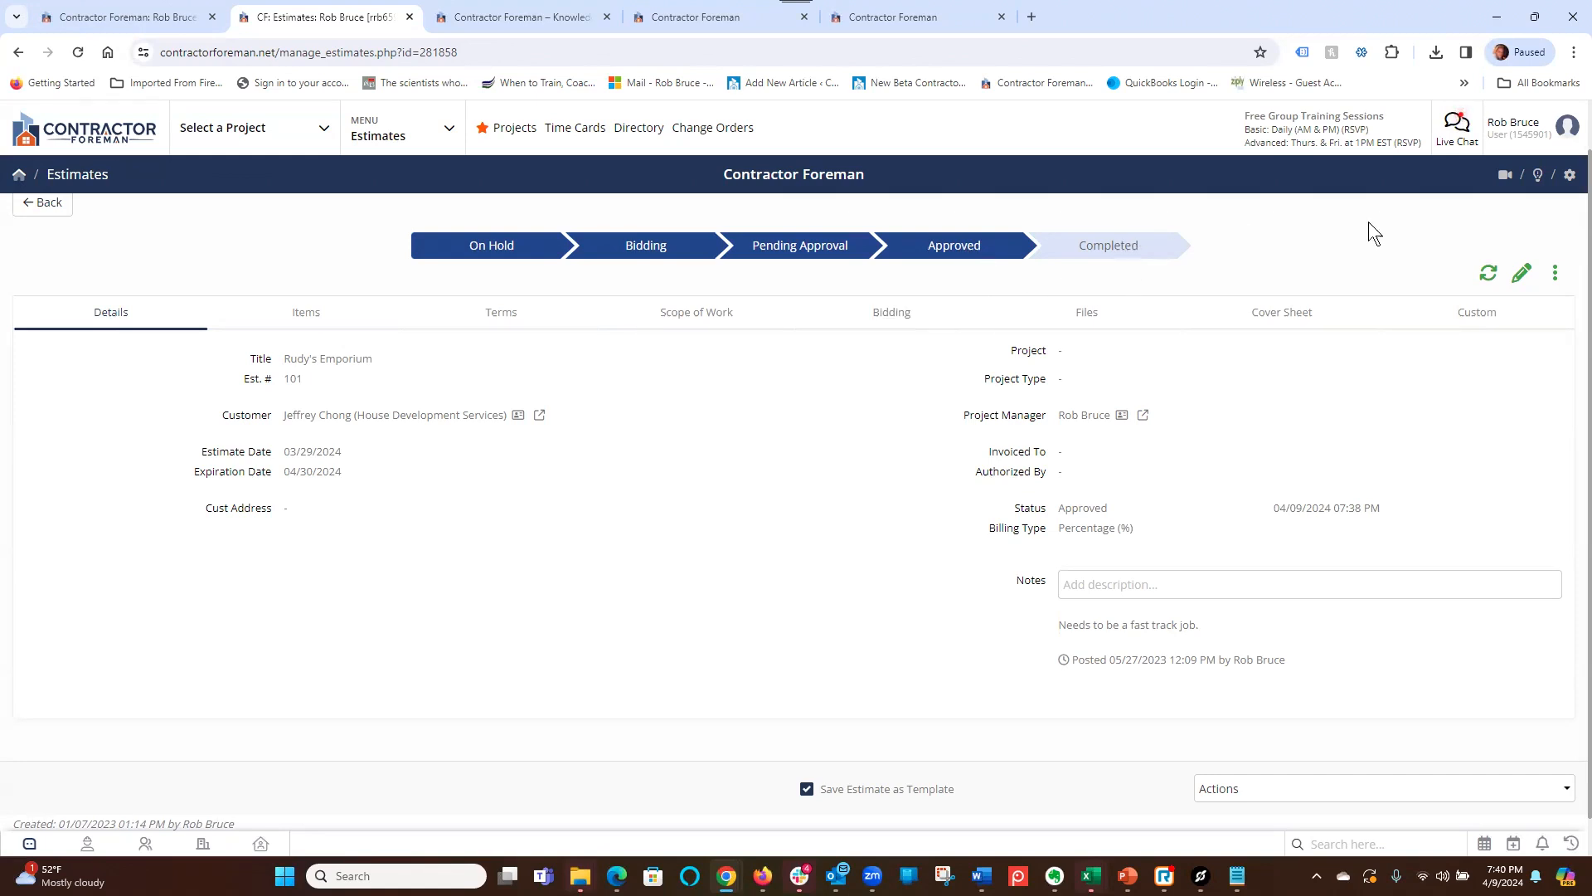
- Open the Estimates module's general settings for editing and review the module name and default scope of work fields
click(1570, 176)
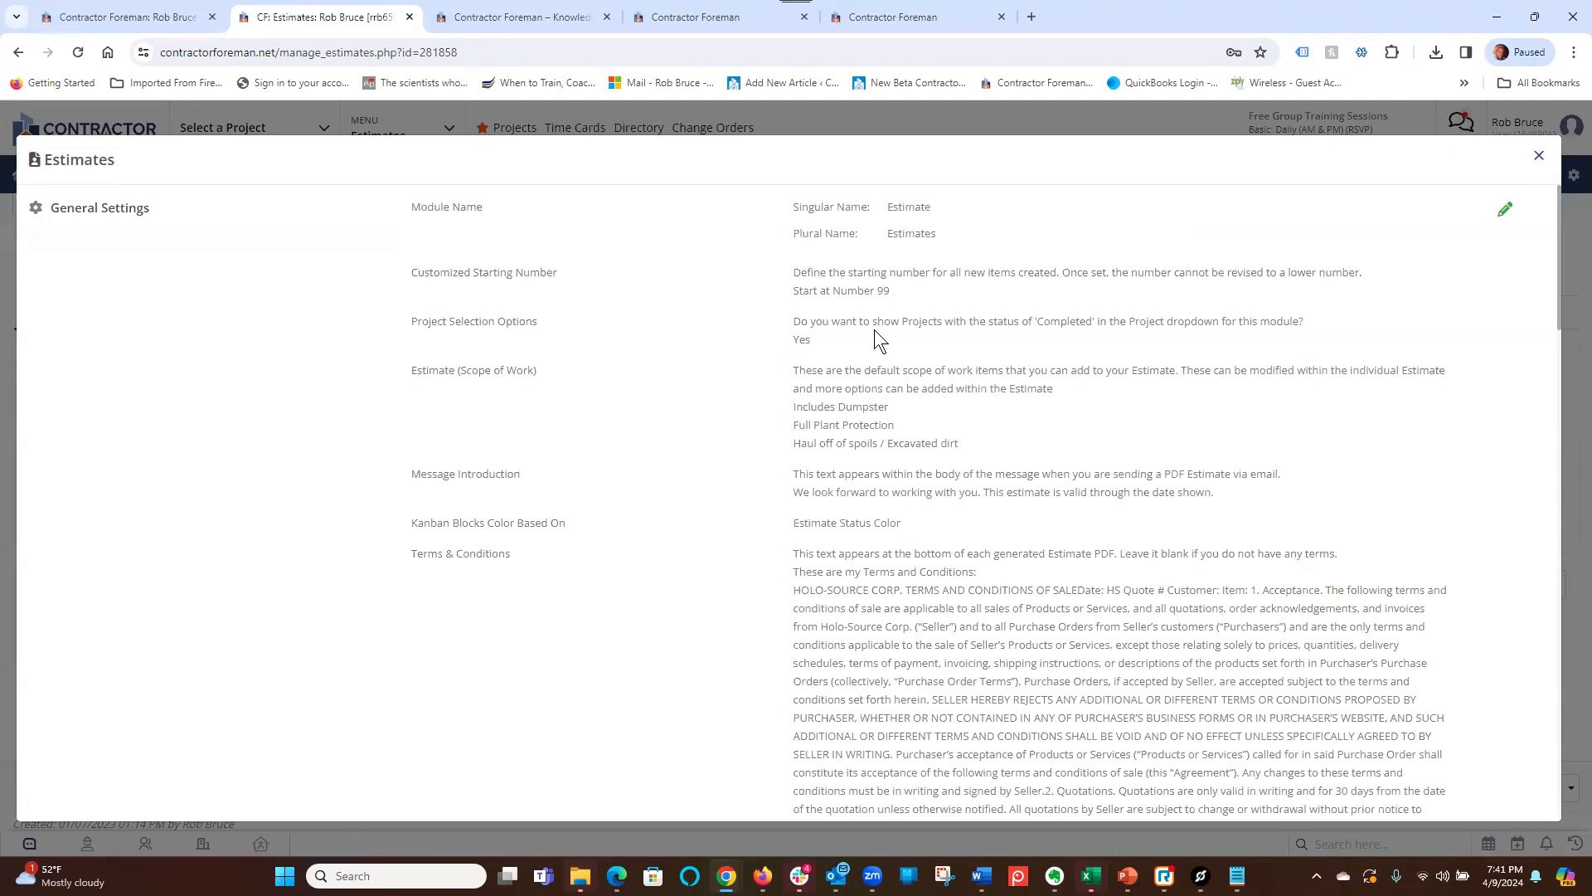
click(1507, 215)
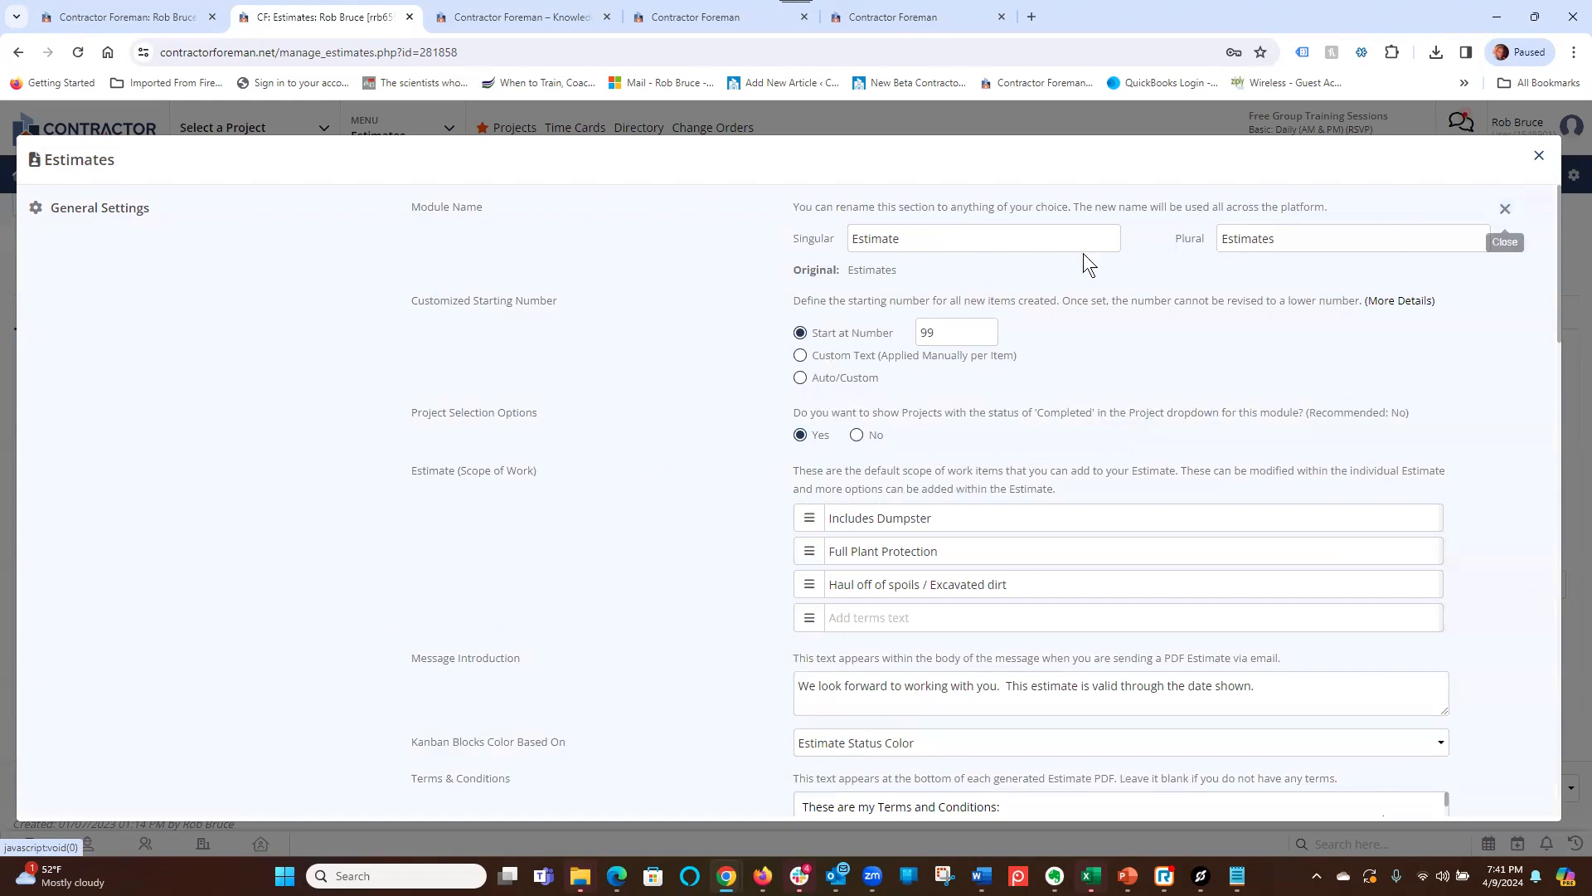
drag(413, 208, 509, 208)
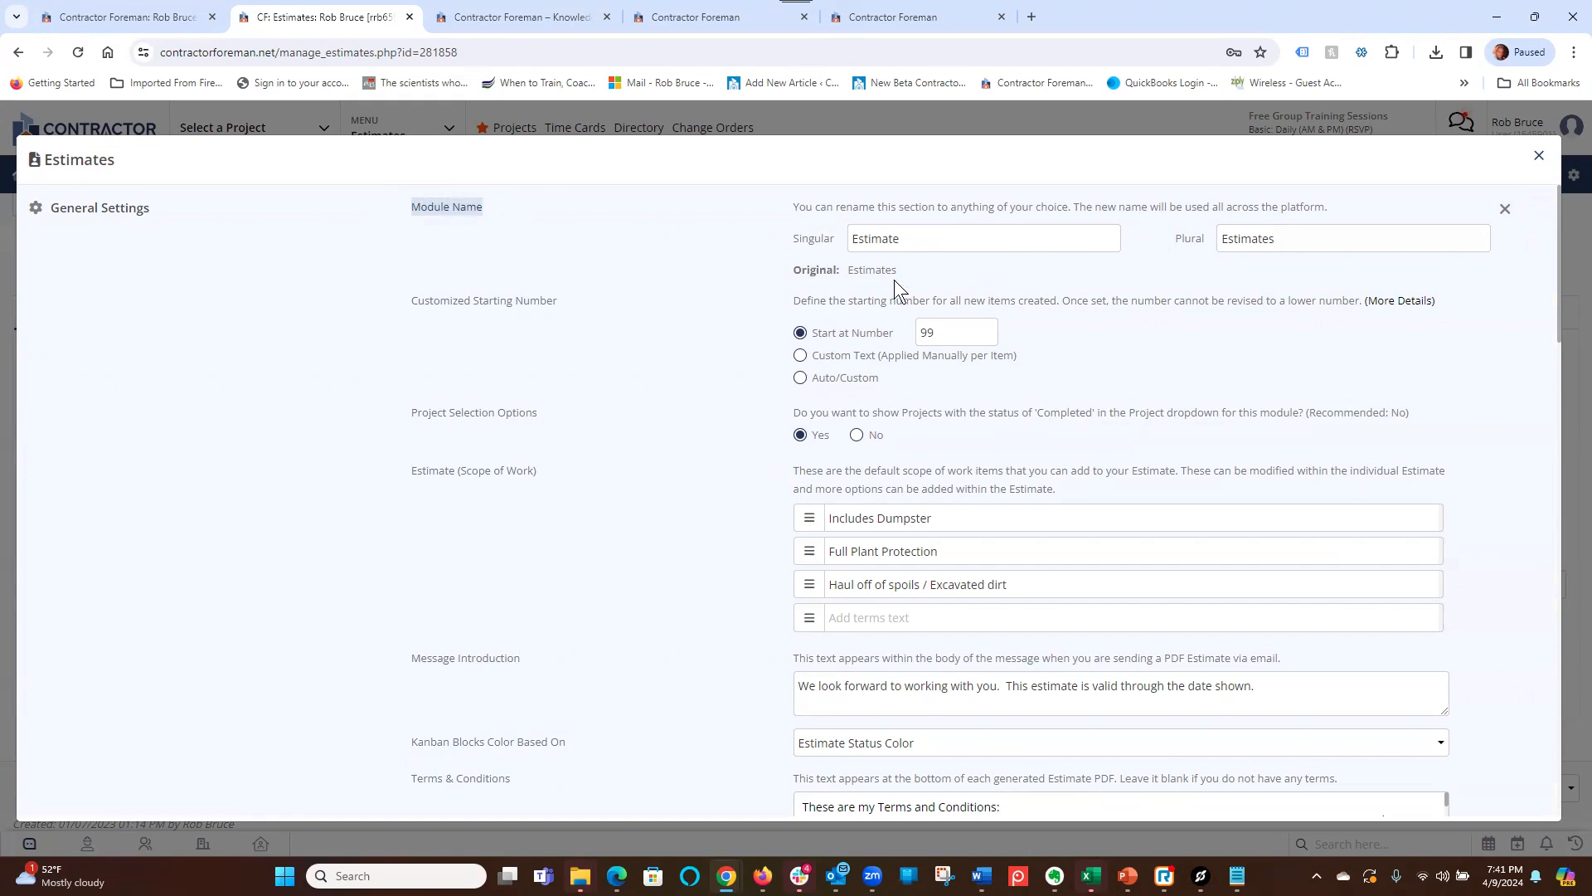
drag(904, 242, 811, 244)
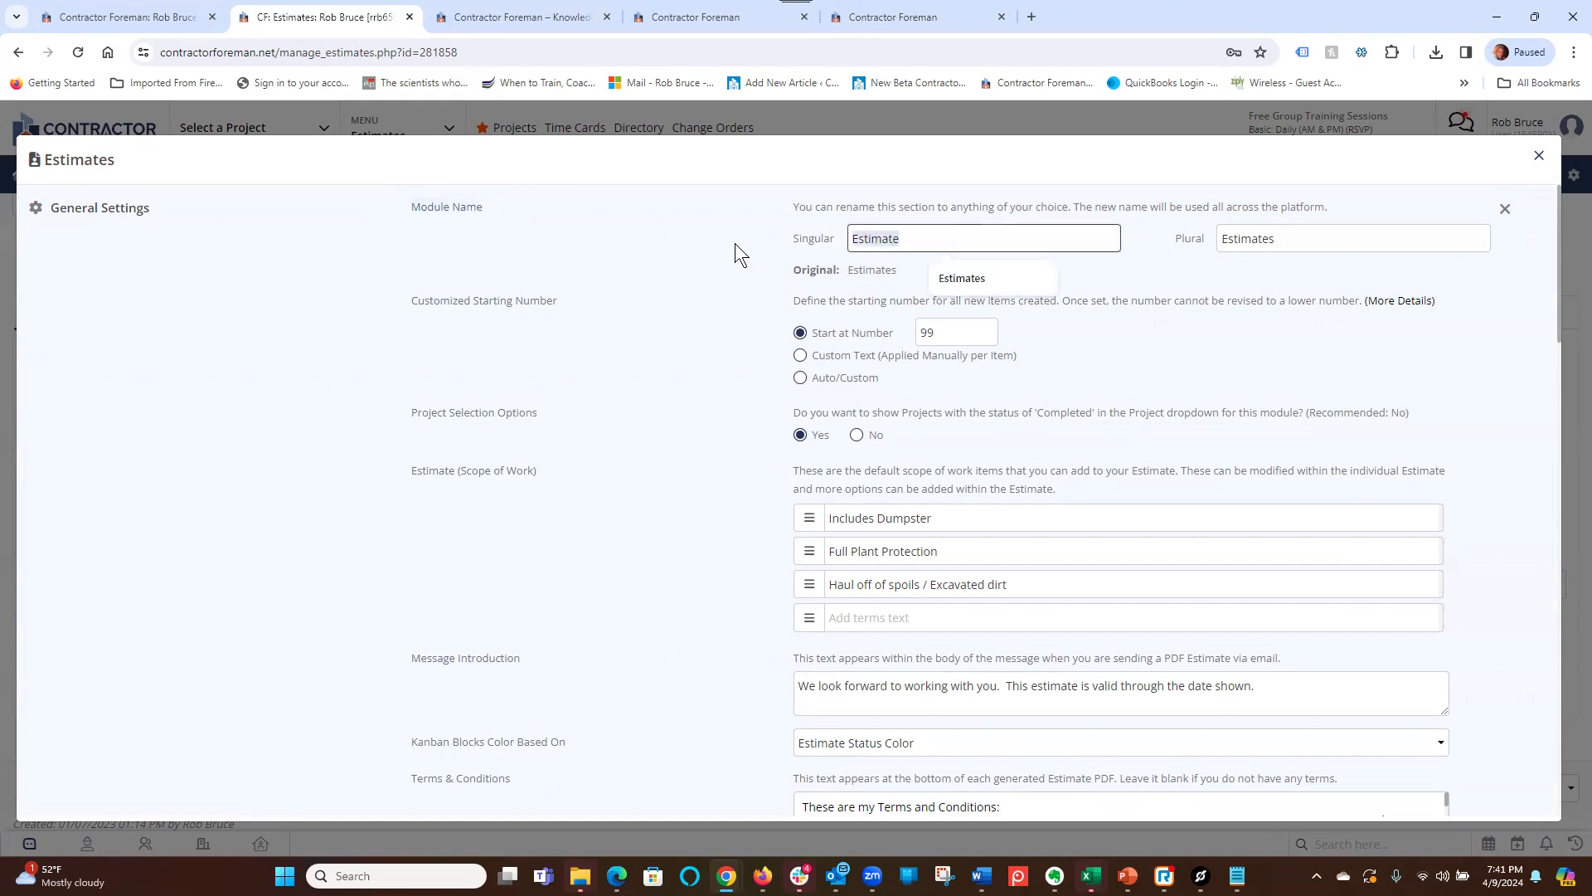
click(930, 235)
drag(911, 238, 842, 241)
click(927, 237)
drag(1557, 252, 1559, 315)
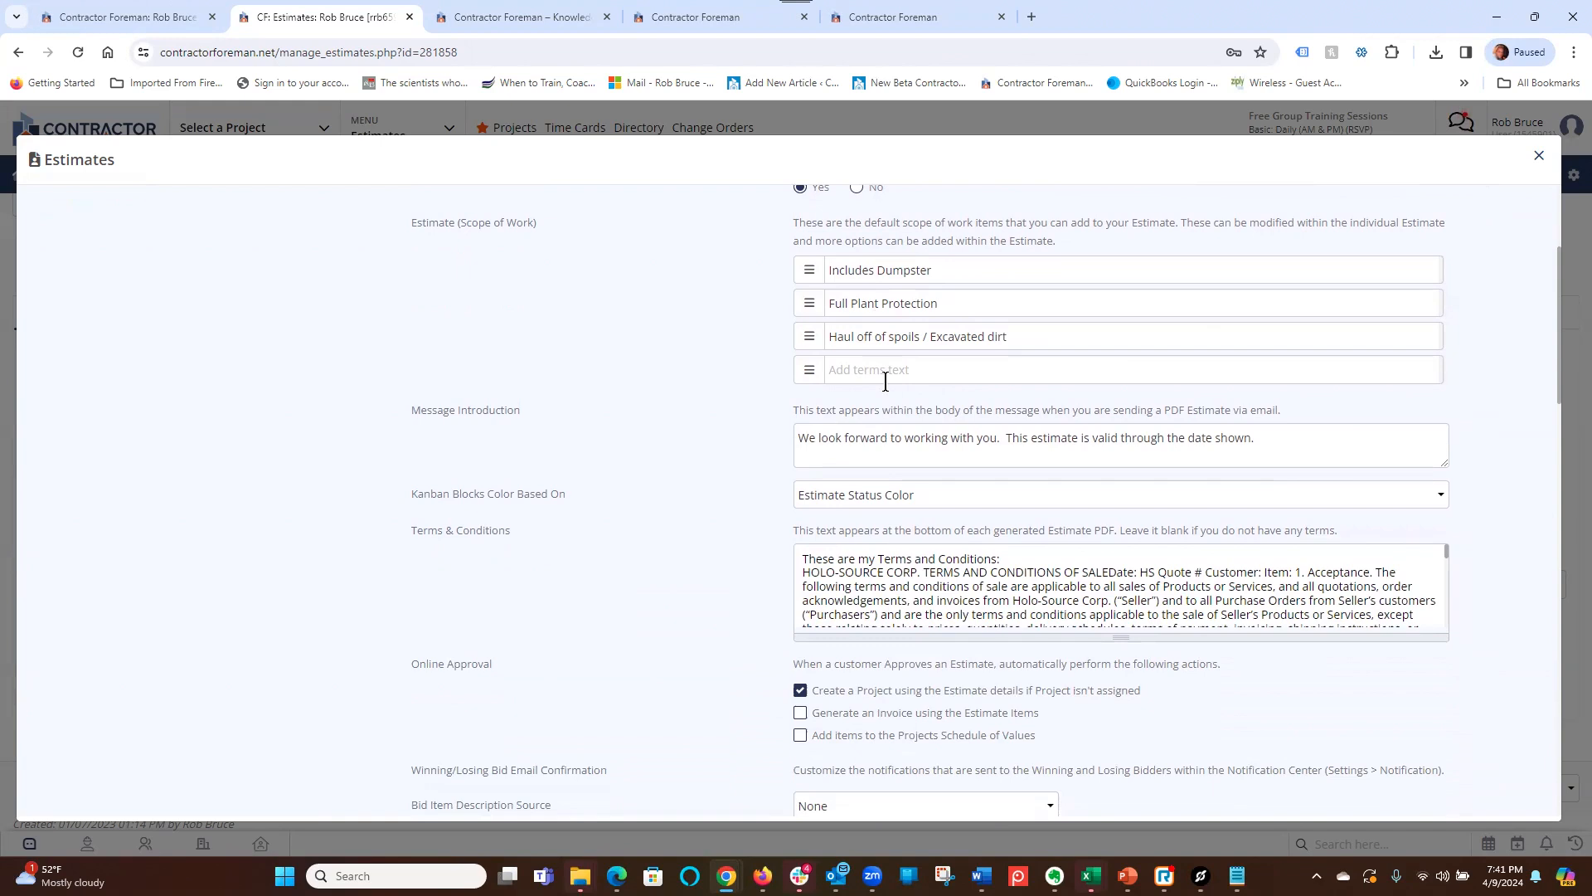
click(851, 367)
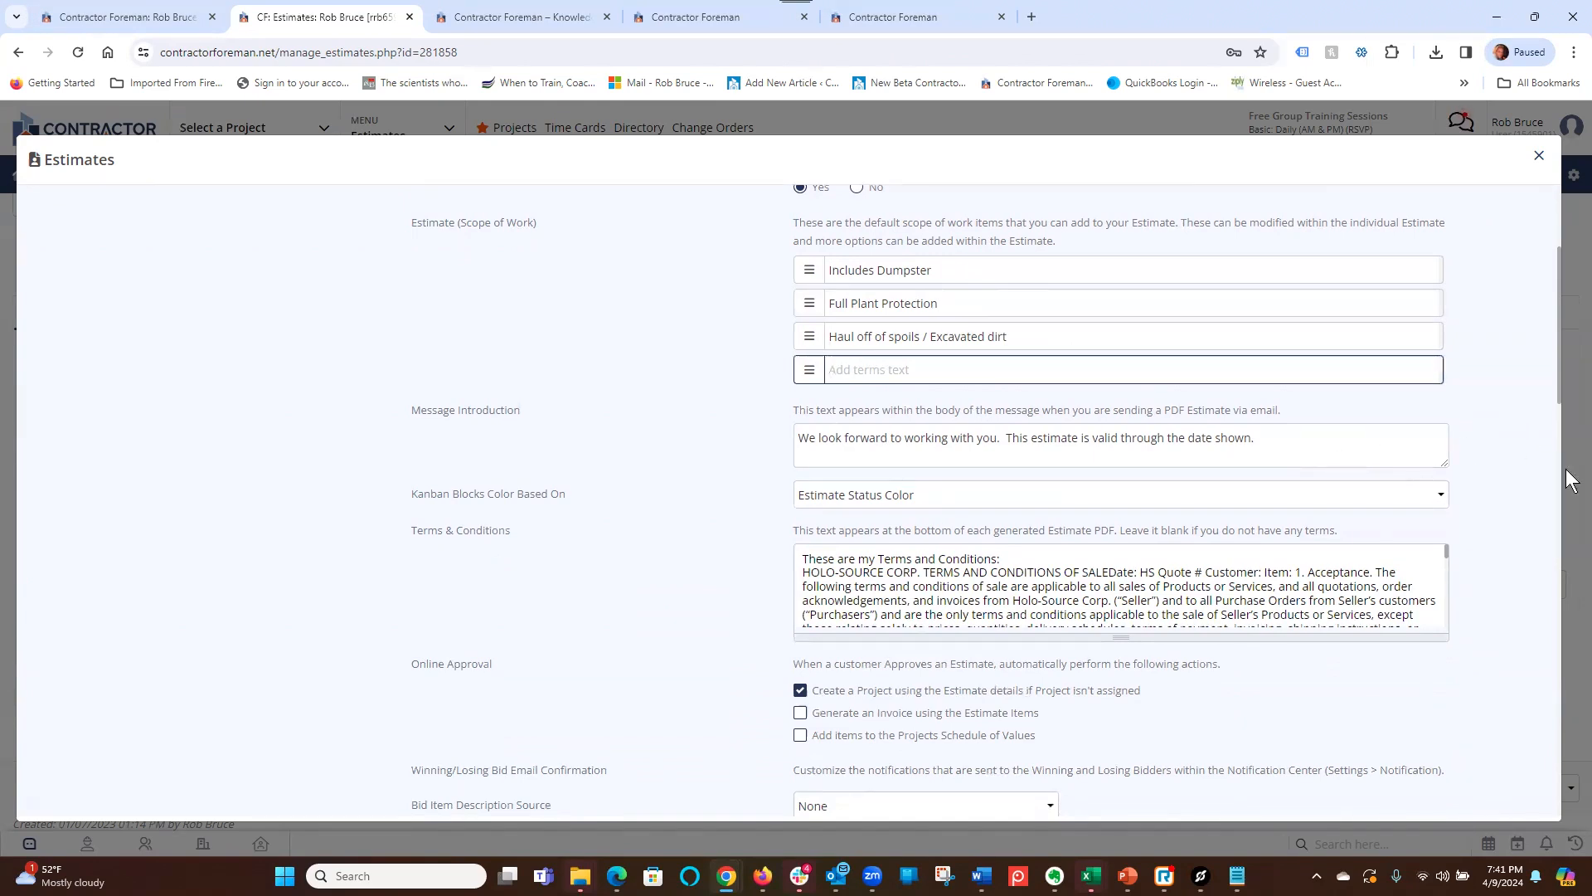
- View the editable names and colors of the custom status labels, cancel the editing, and close the module settings
drag(1559, 273, 1567, 515)
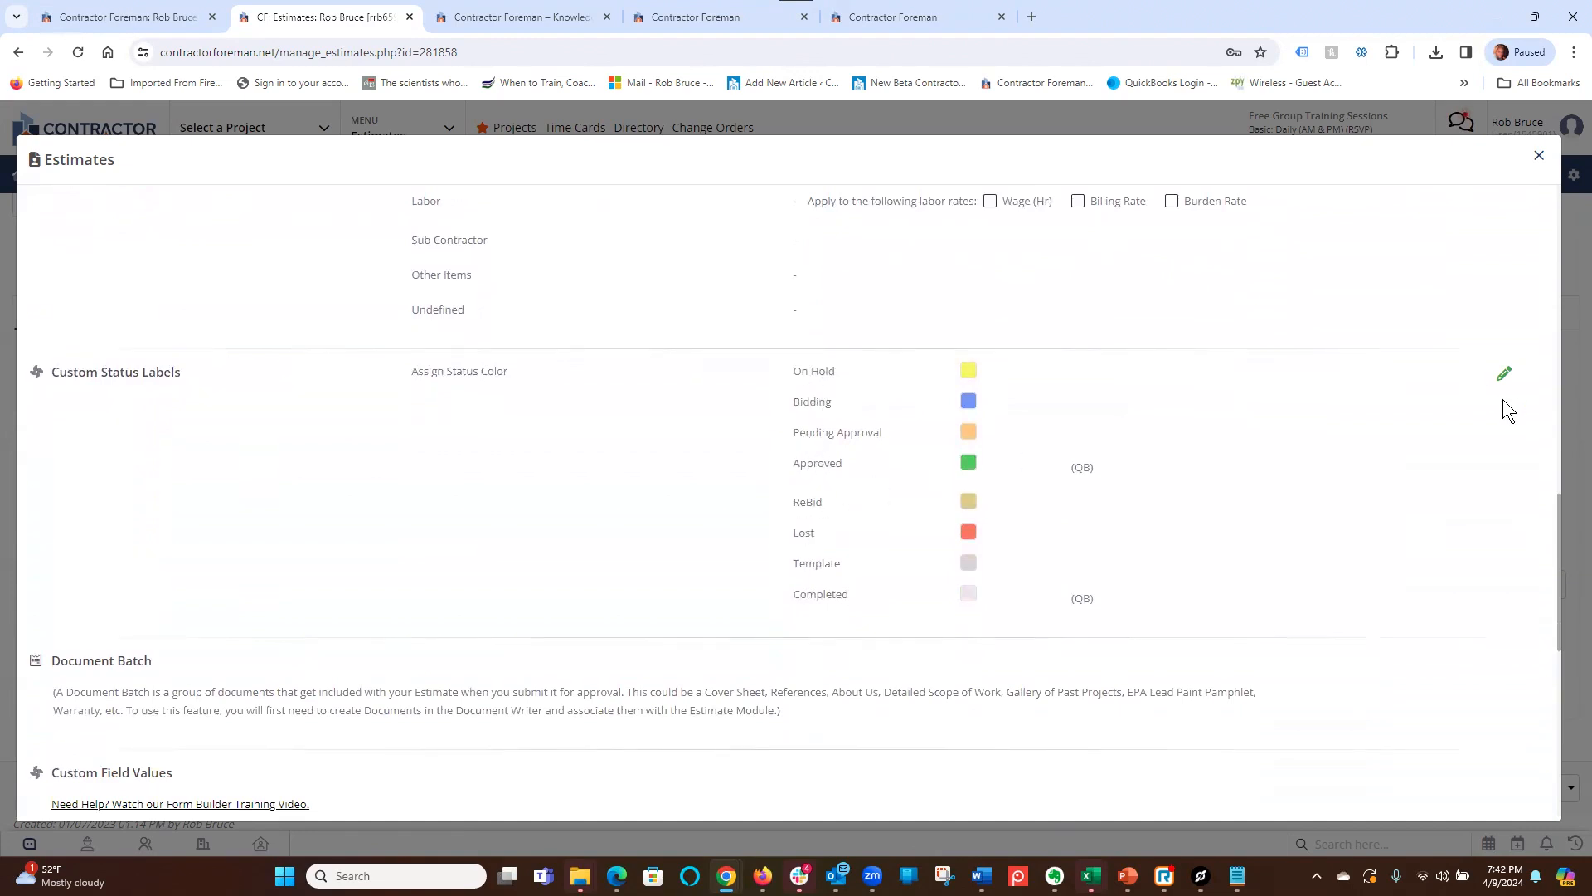
click(1503, 374)
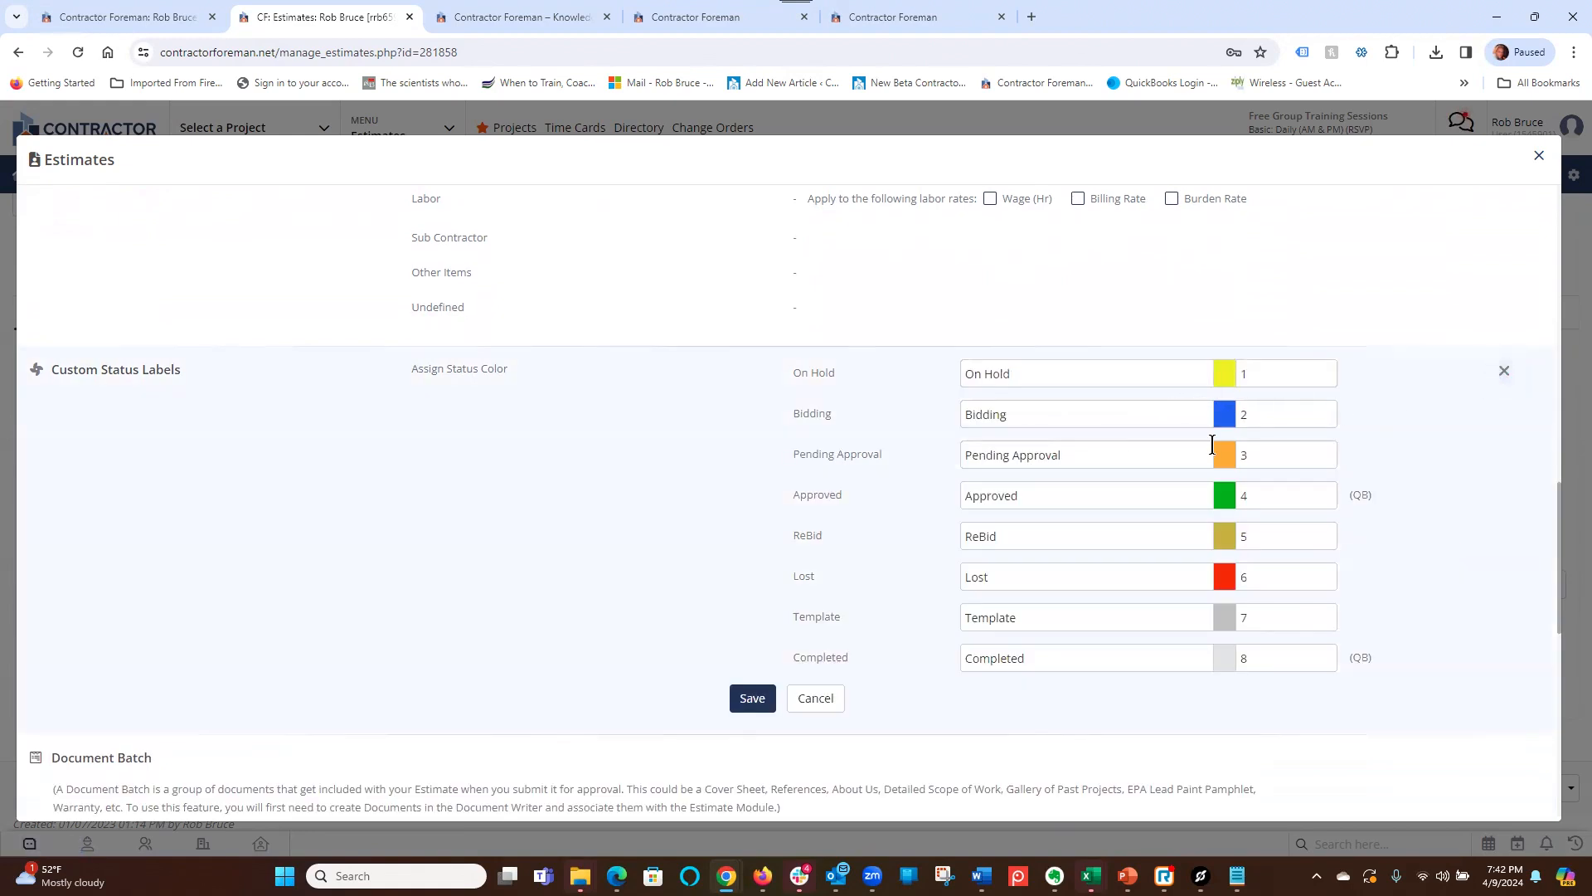
click(814, 699)
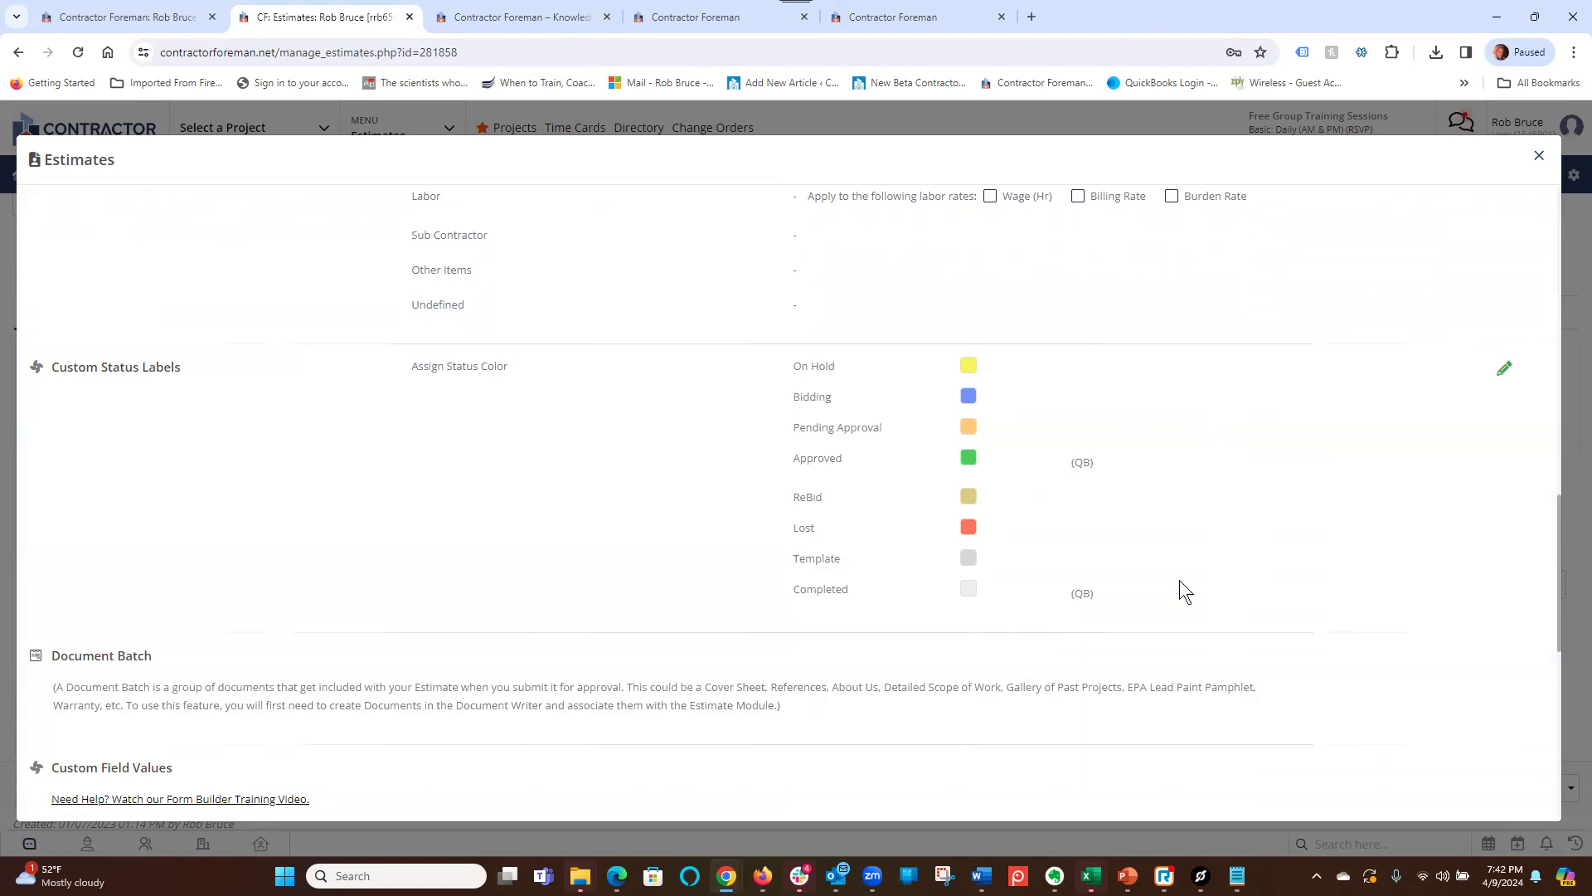
click(1538, 160)
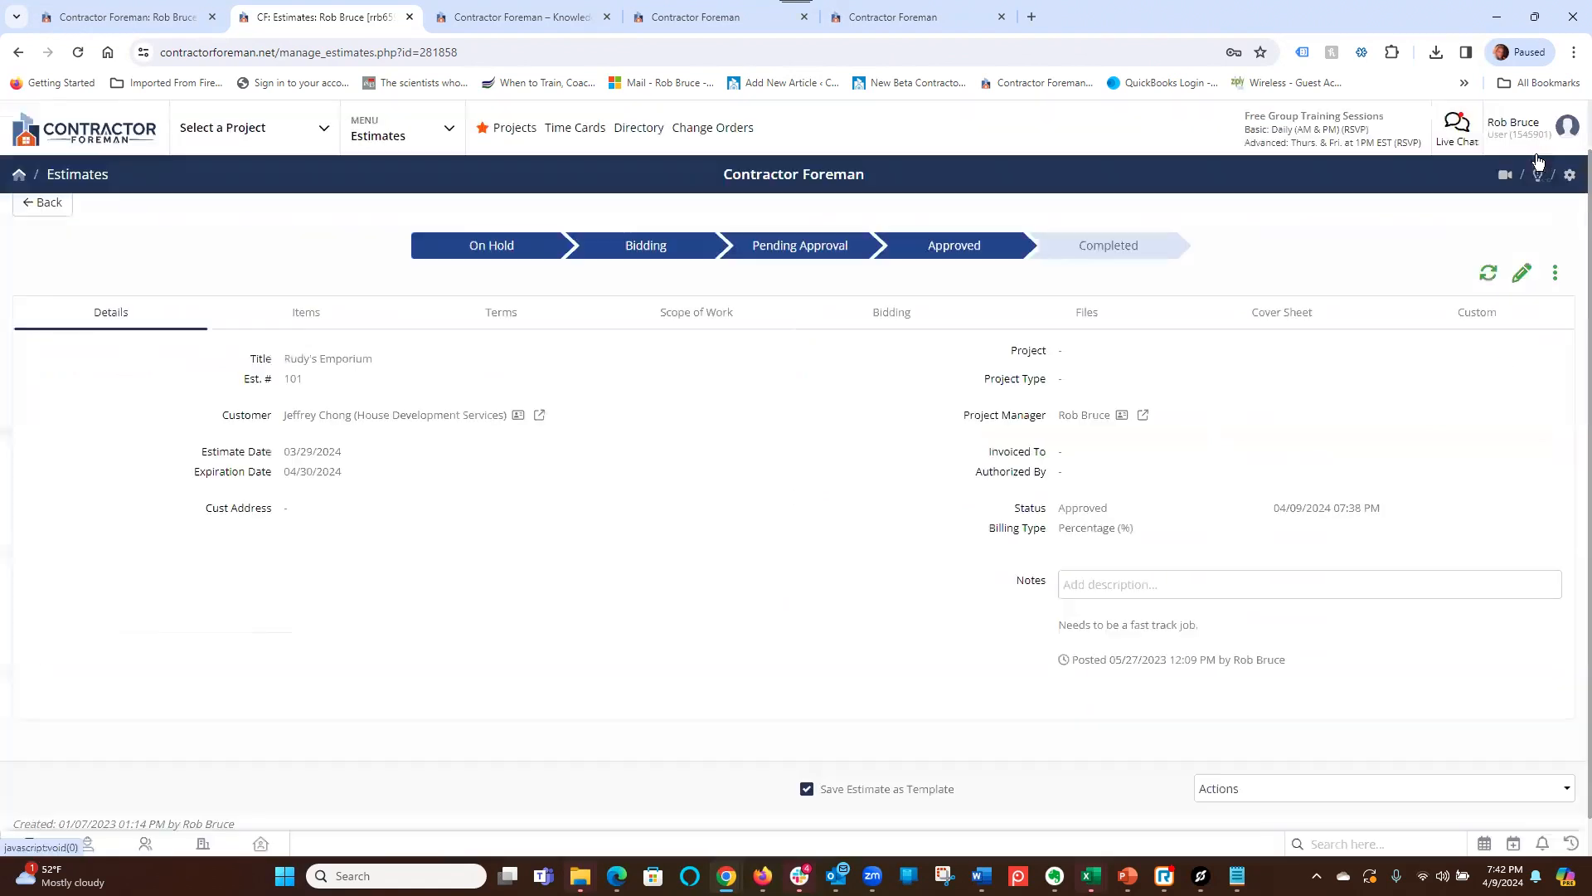
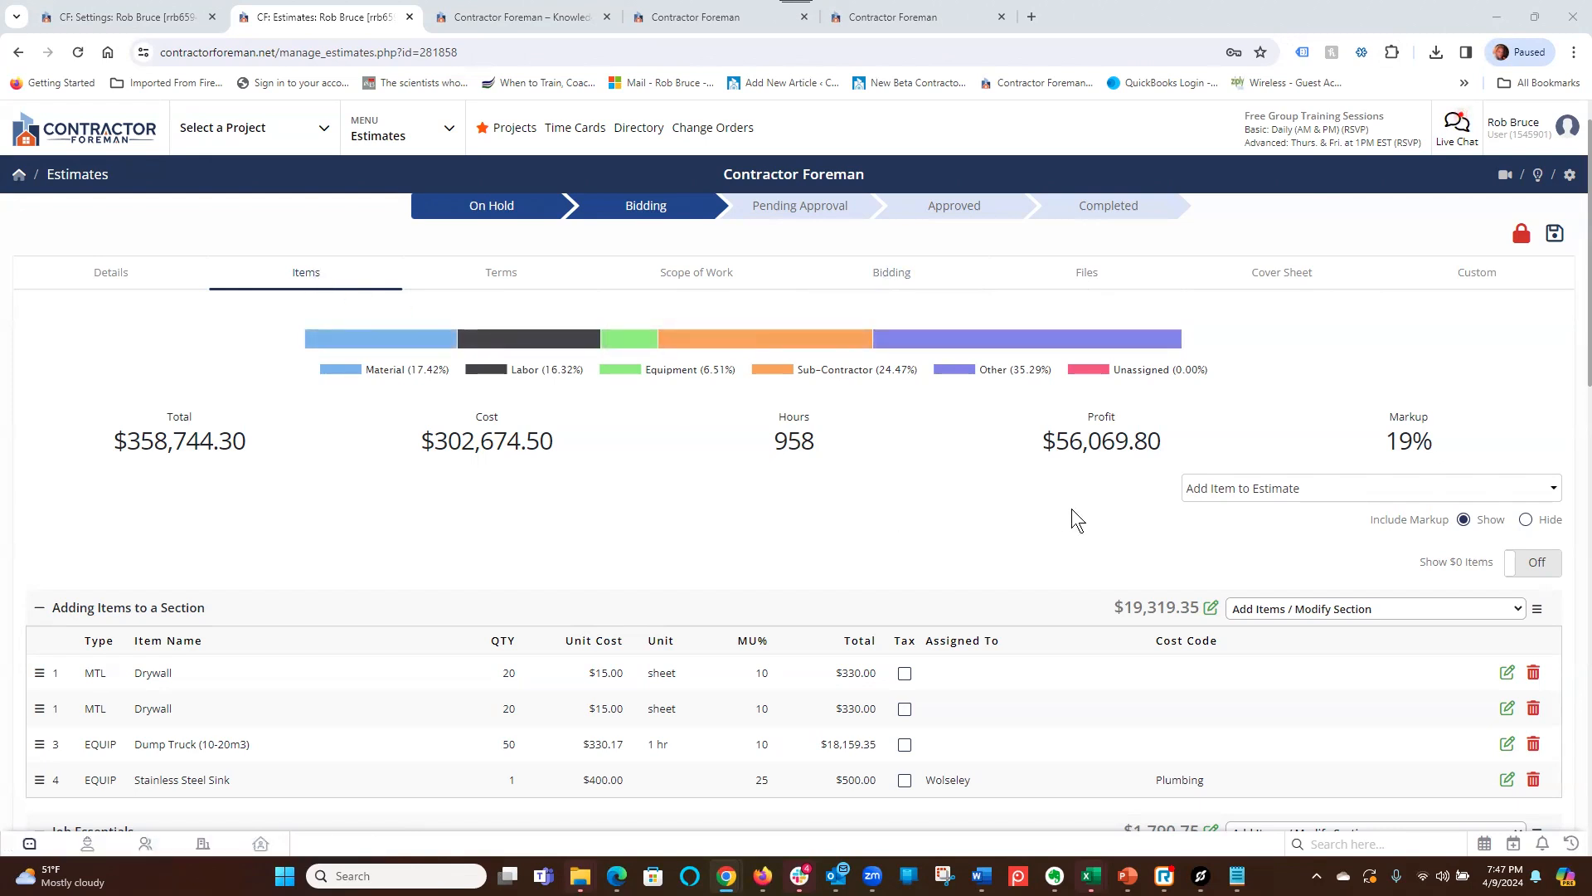
- View the ways to add items to the "Adding Items to a Section" section and switch to the 1build.com settings under Integrations
click(1339, 609)
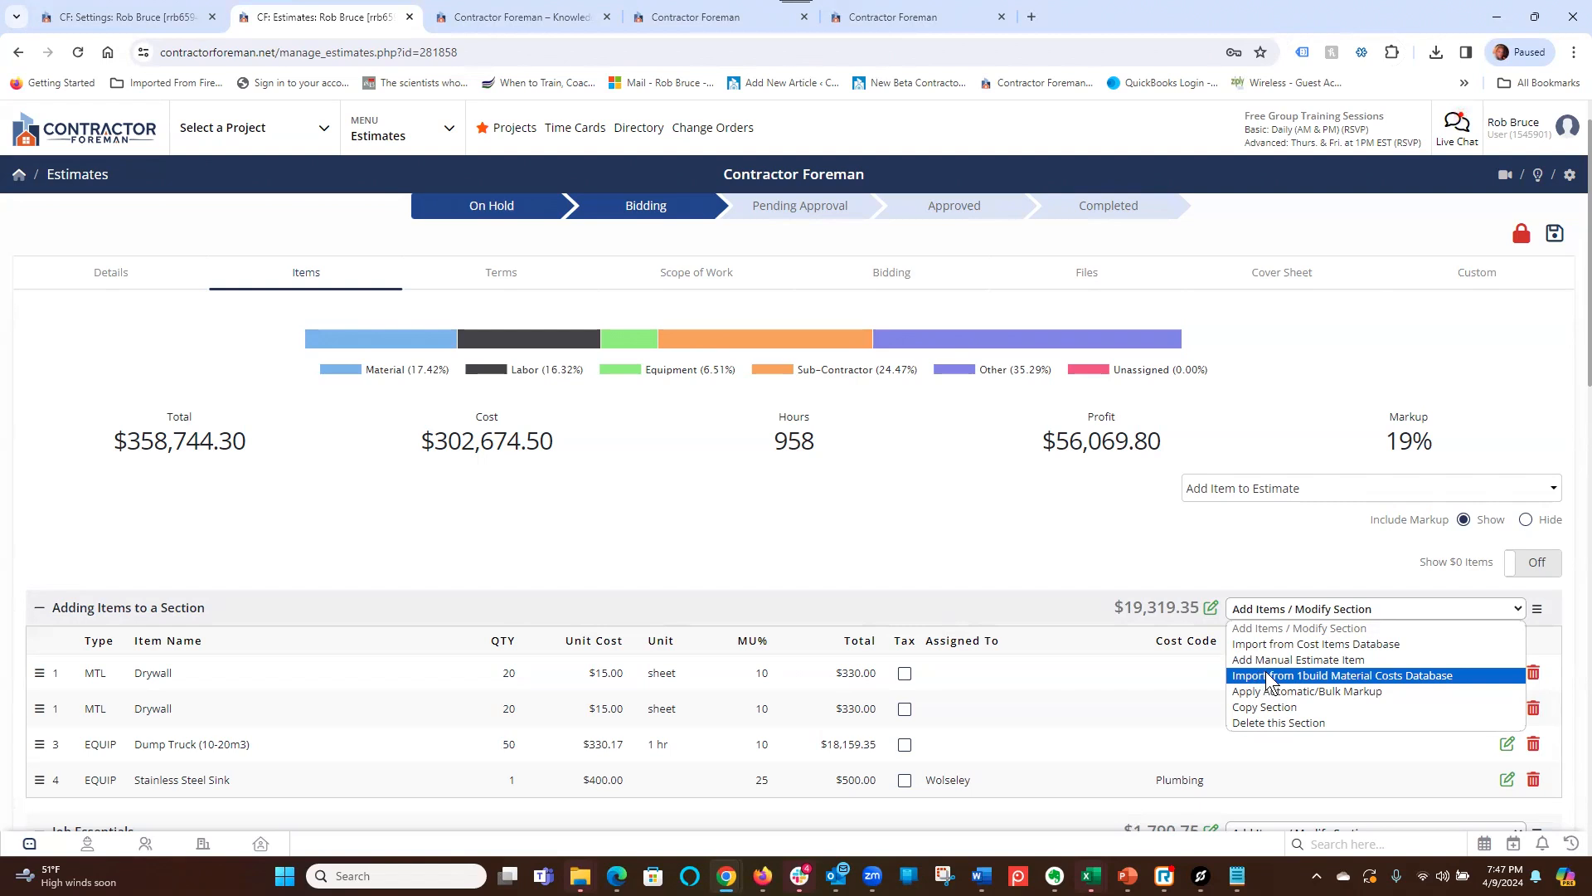
click(998, 499)
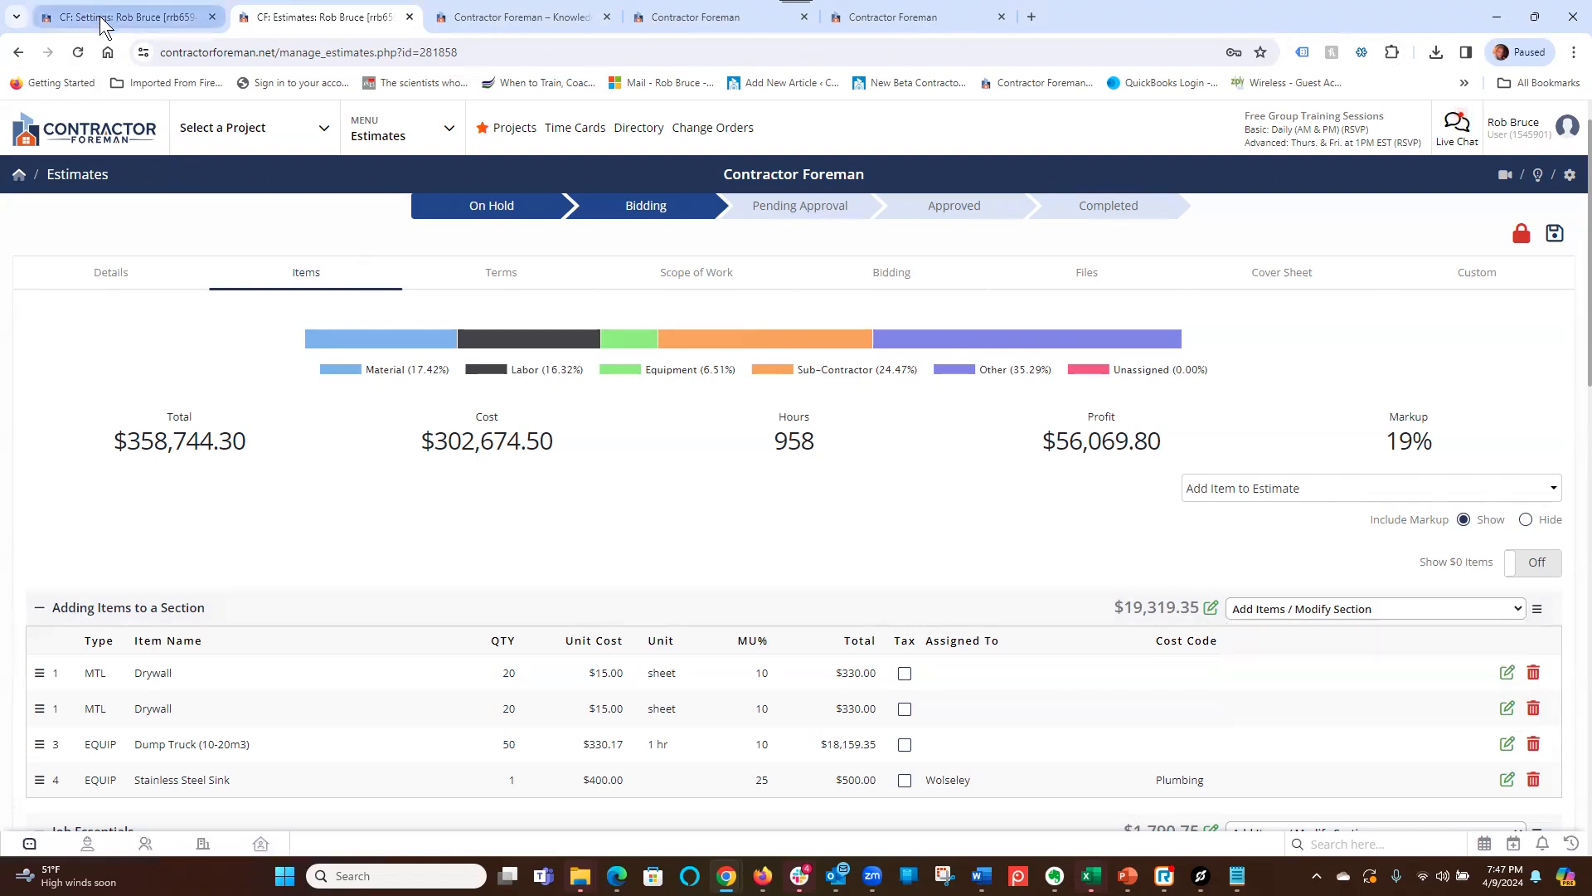
mouse_move(99, 17)
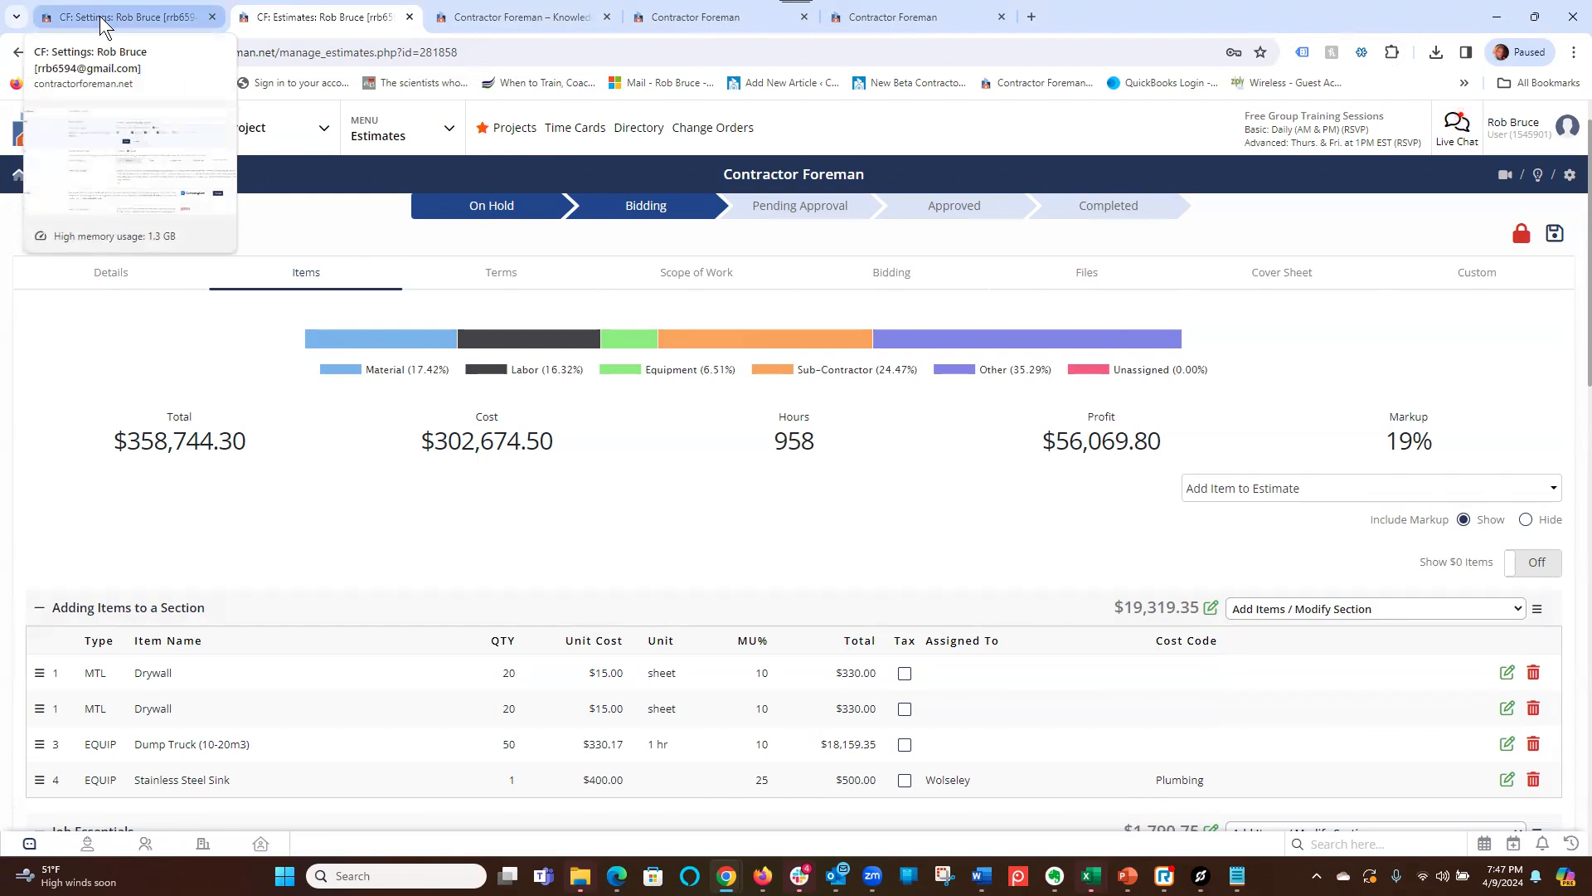
click(99, 17)
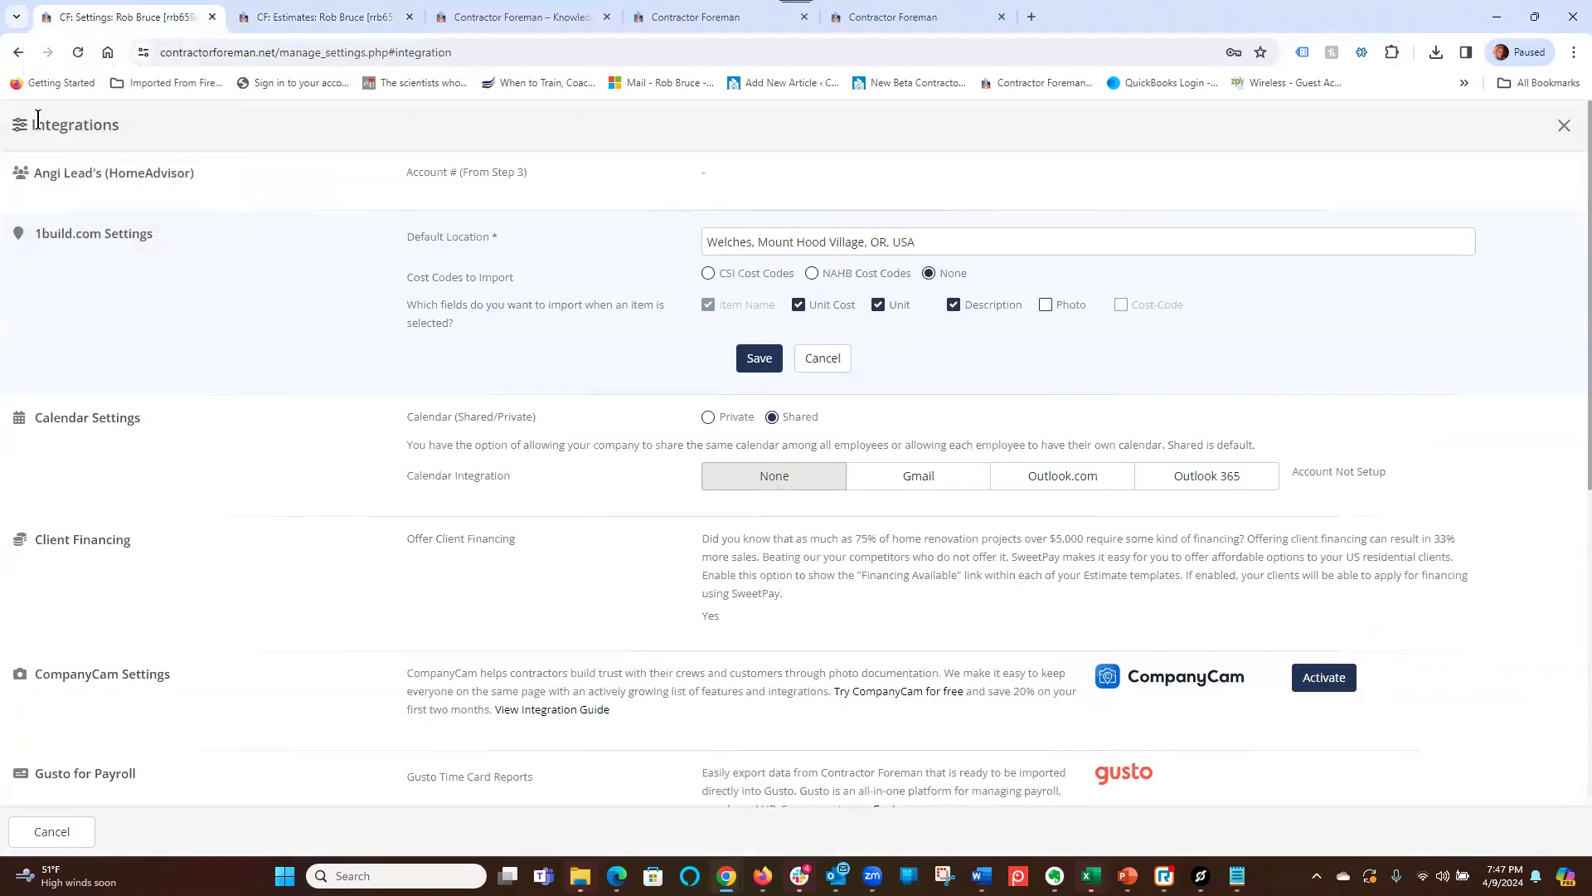
drag(37, 124, 141, 128)
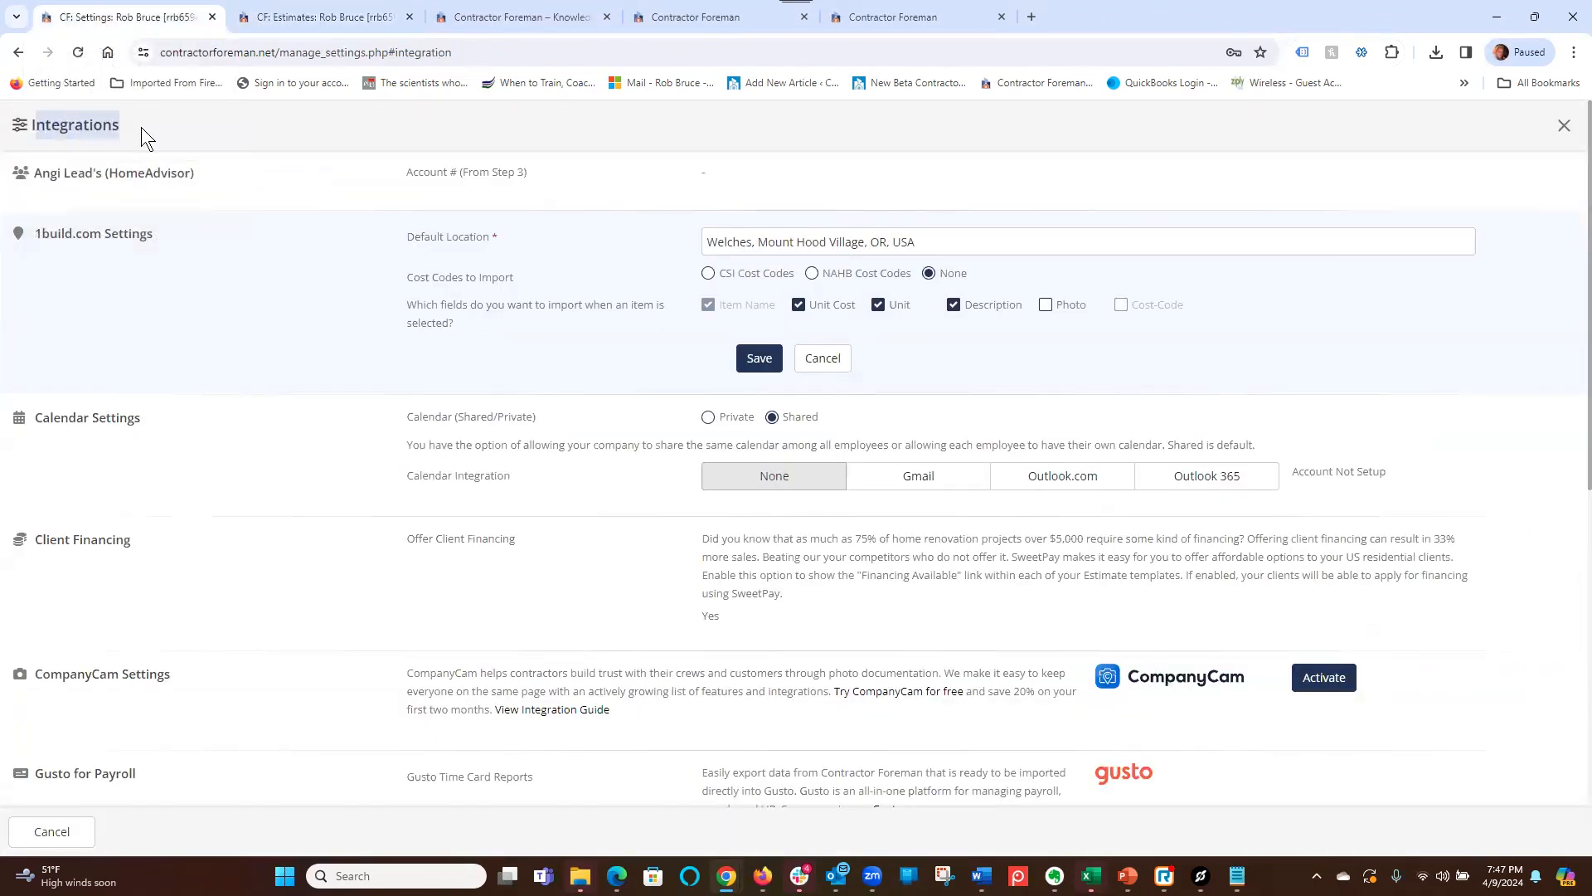
click(72, 233)
drag(72, 233, 161, 237)
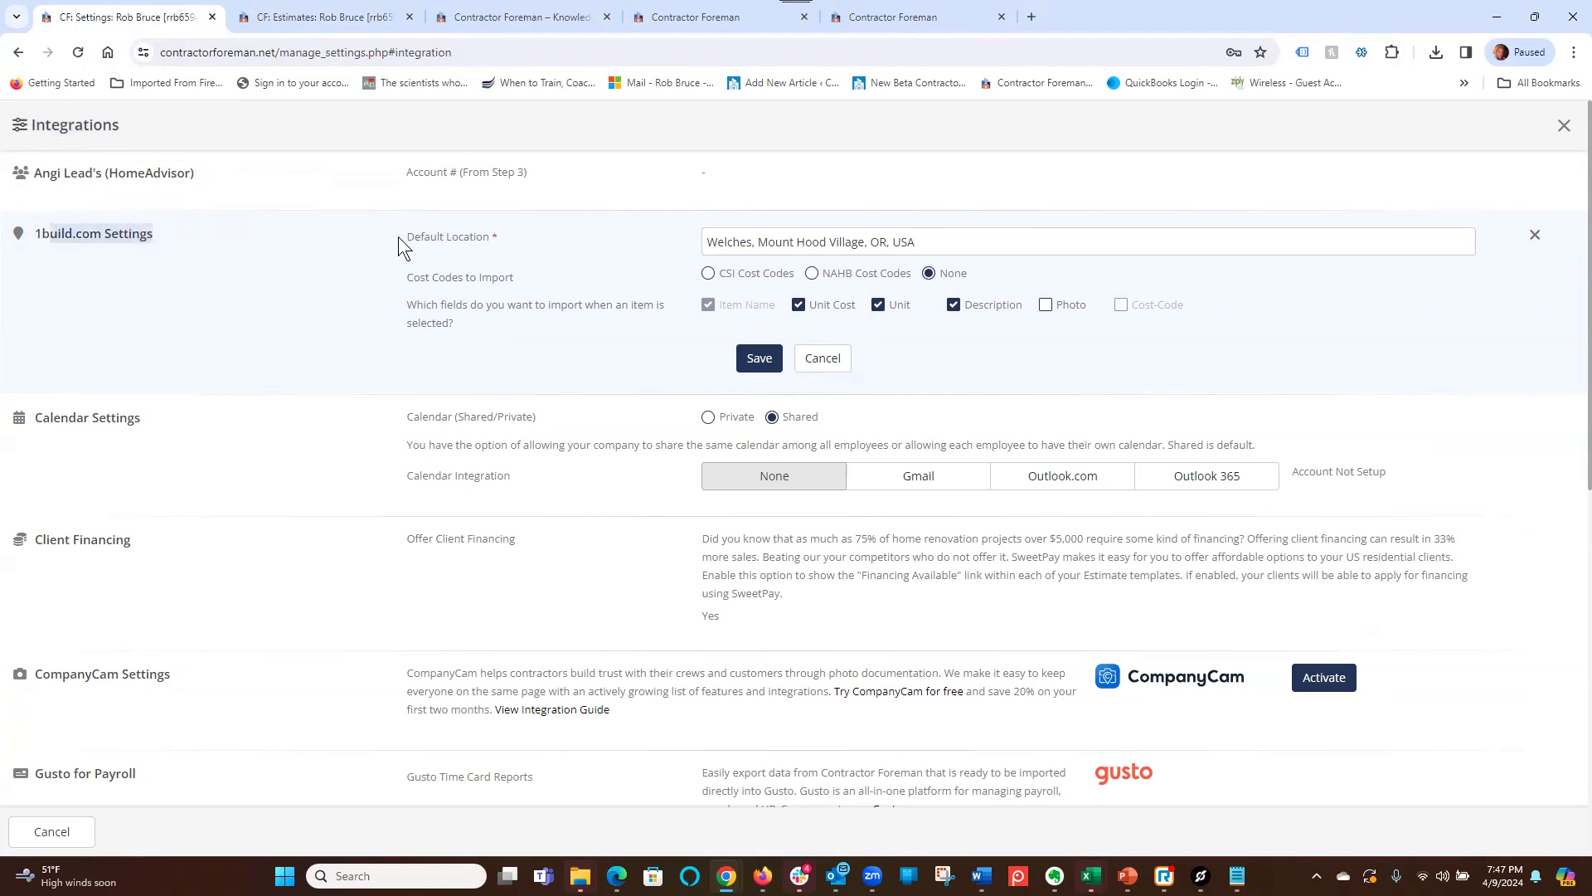
- Review the 1build.com default location, cost code and import field settings, cancel the editing, and return to the estimate
drag(403, 236, 510, 240)
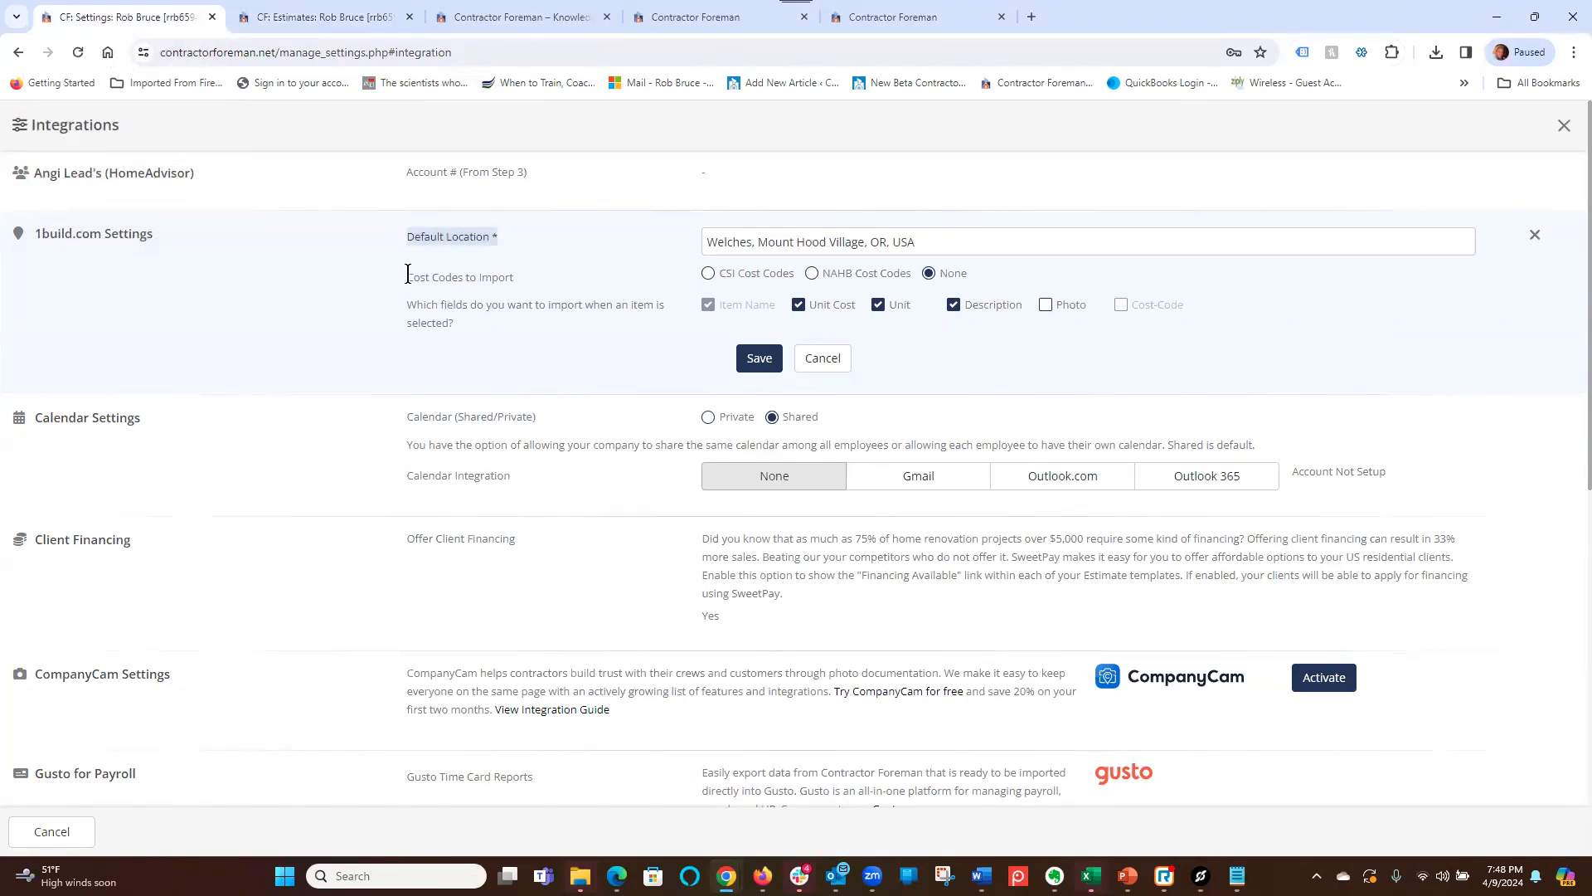
click(435, 273)
triple_click(435, 274)
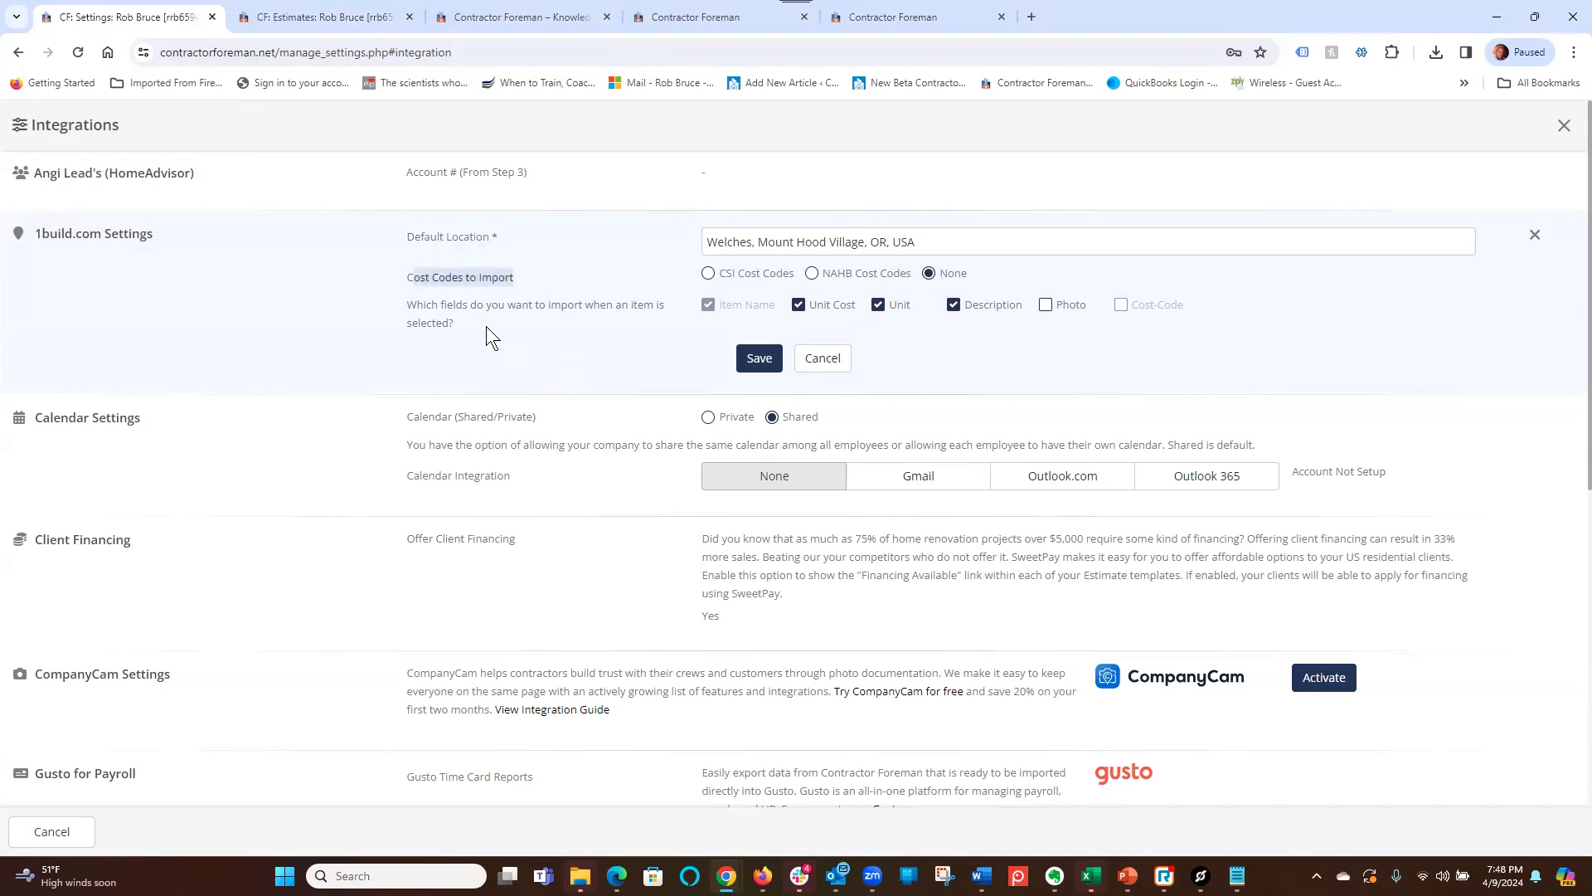
drag(423, 304, 504, 317)
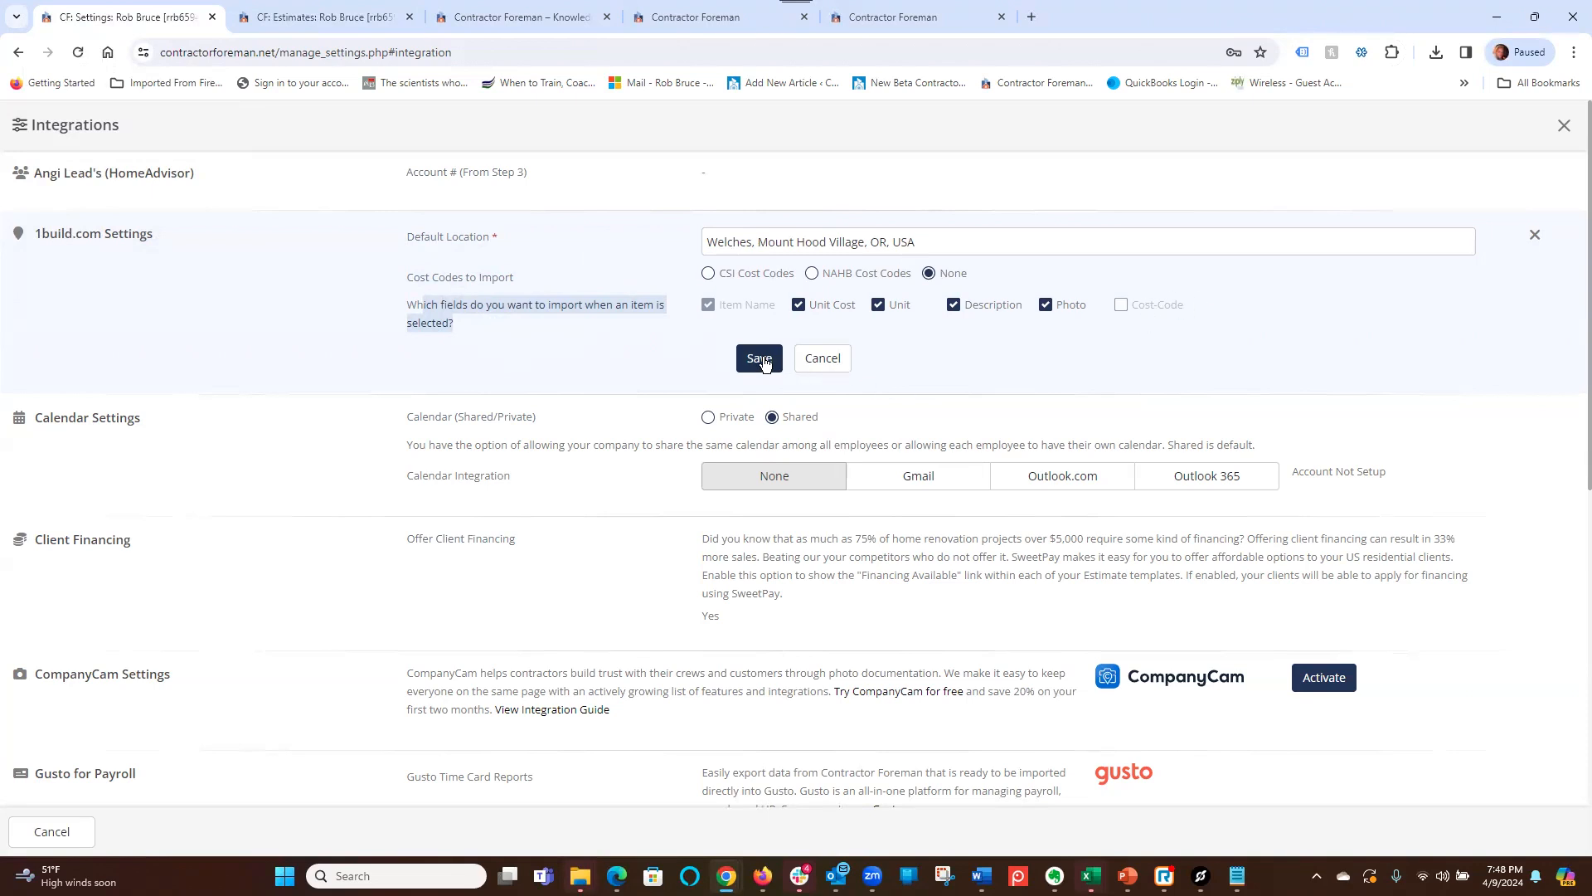
click(821, 357)
click(355, 7)
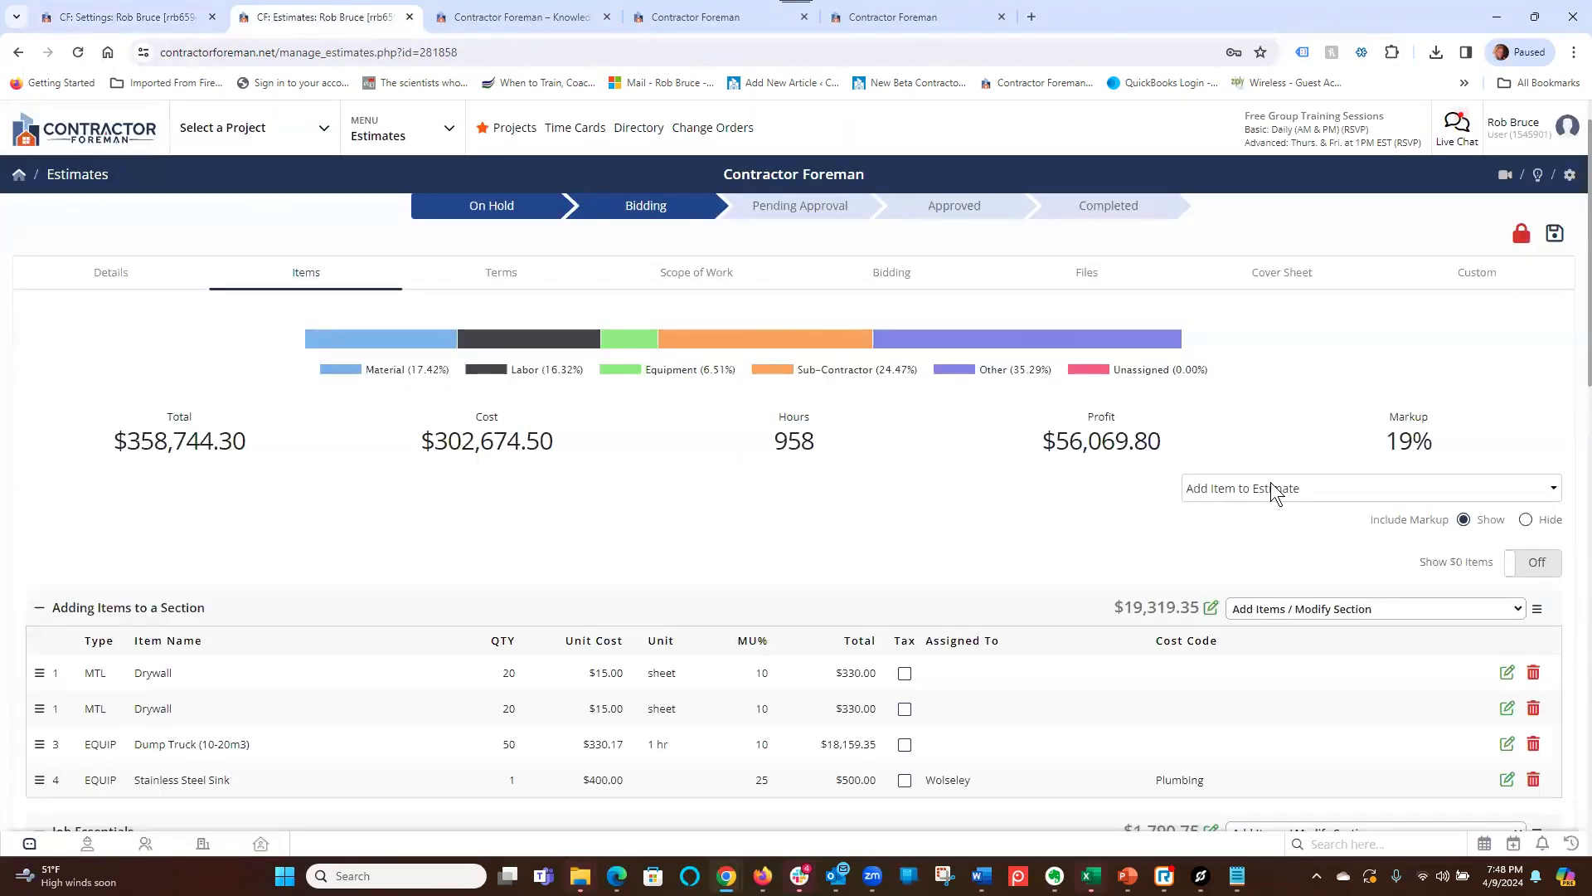
- Open the 1build material costs import for the "Adding Items to a Section" section and review its default location and Outside US option
click(1334, 609)
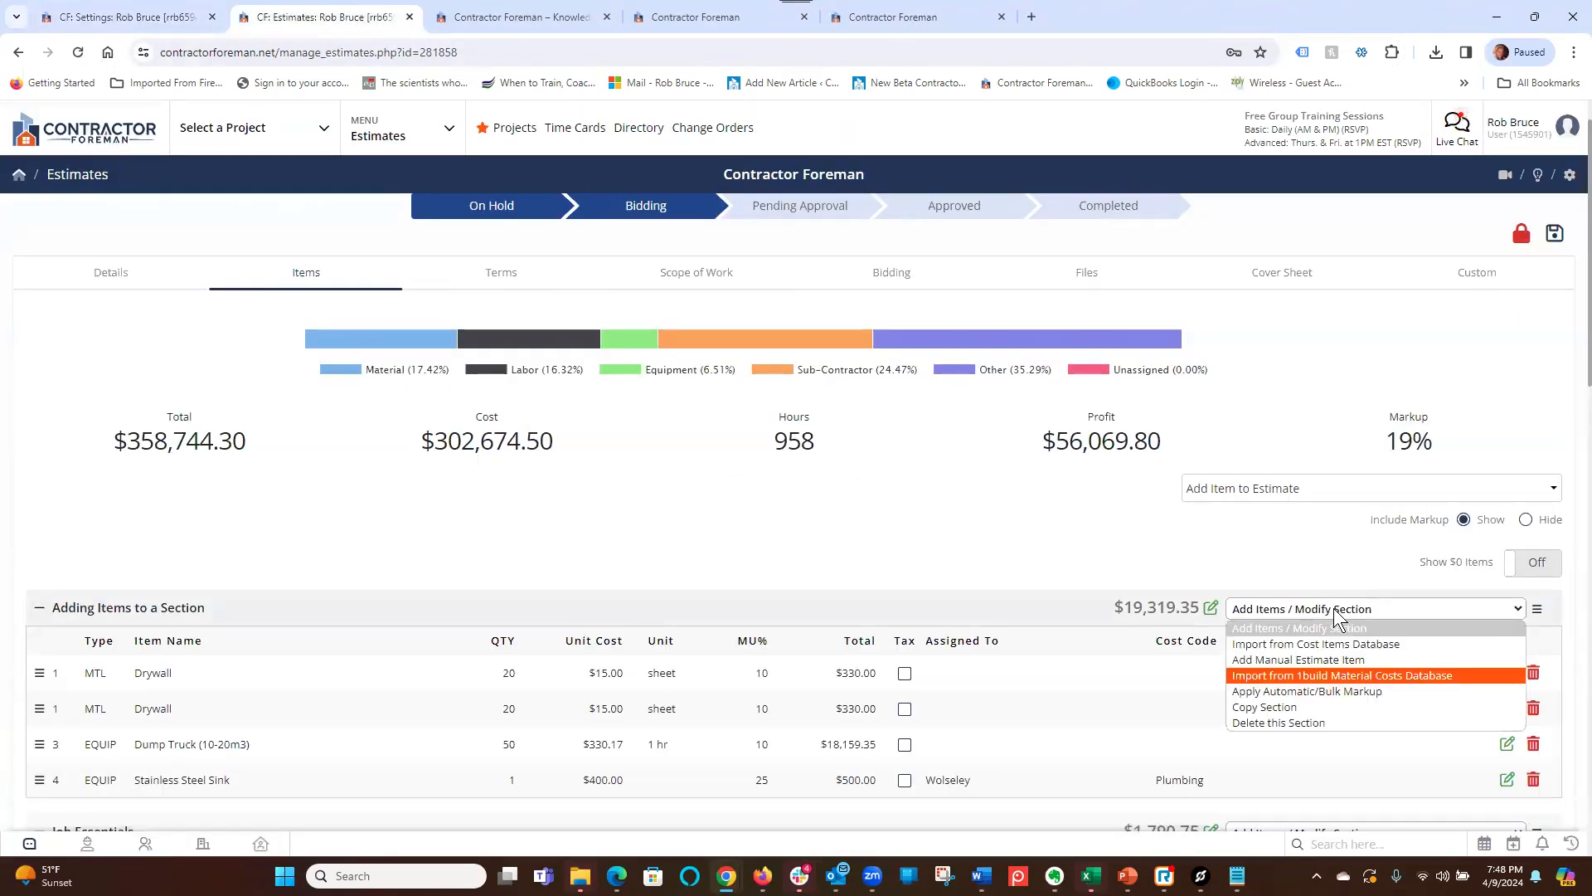
click(1332, 674)
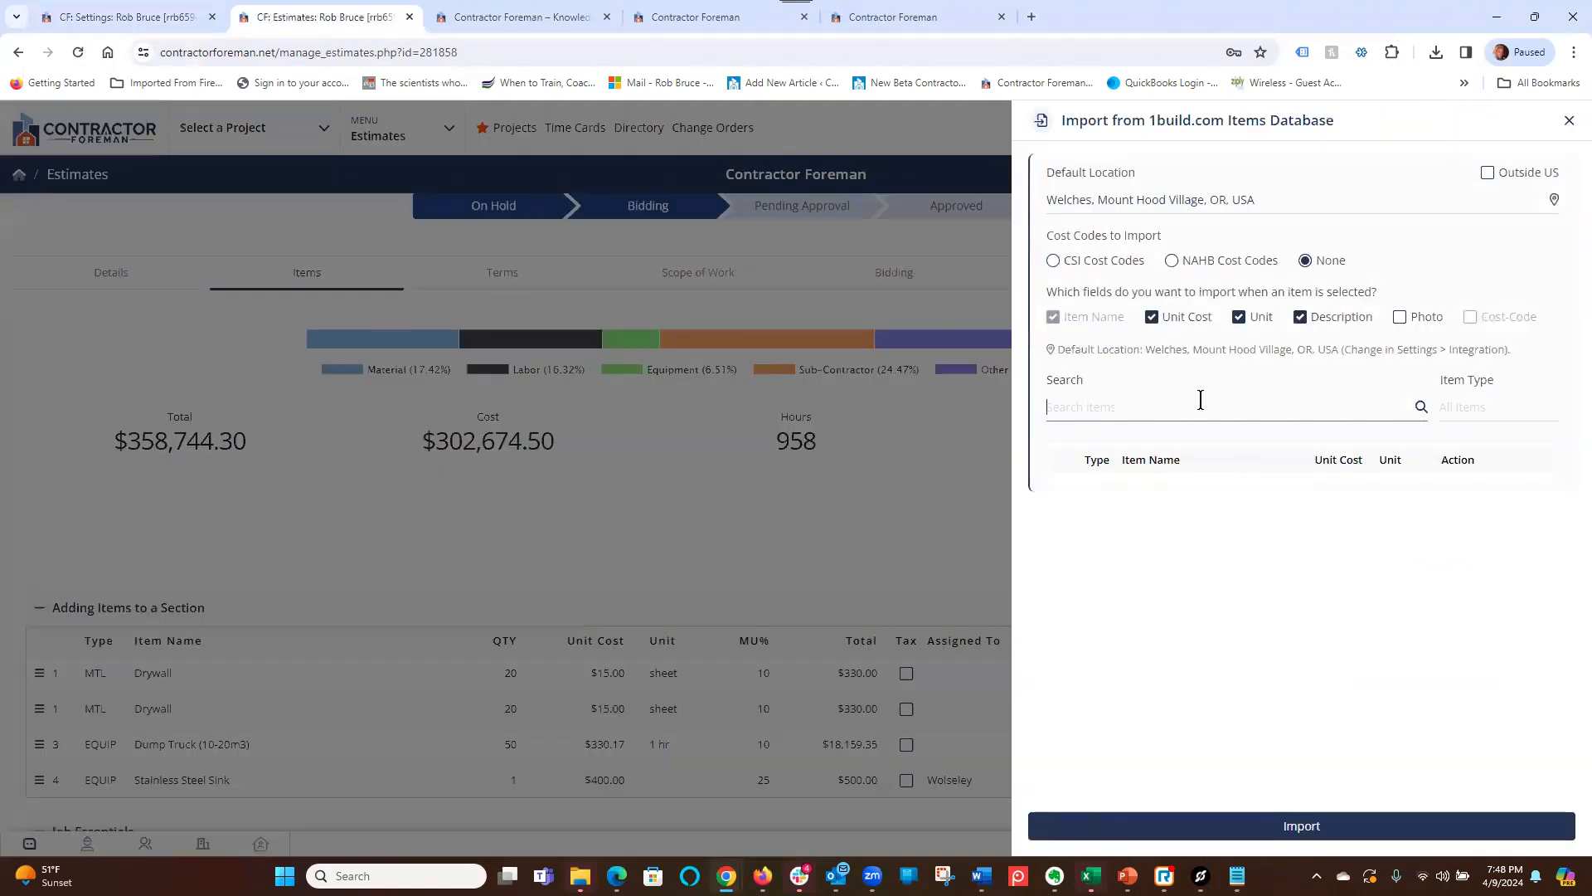
drag(1068, 199, 1188, 193)
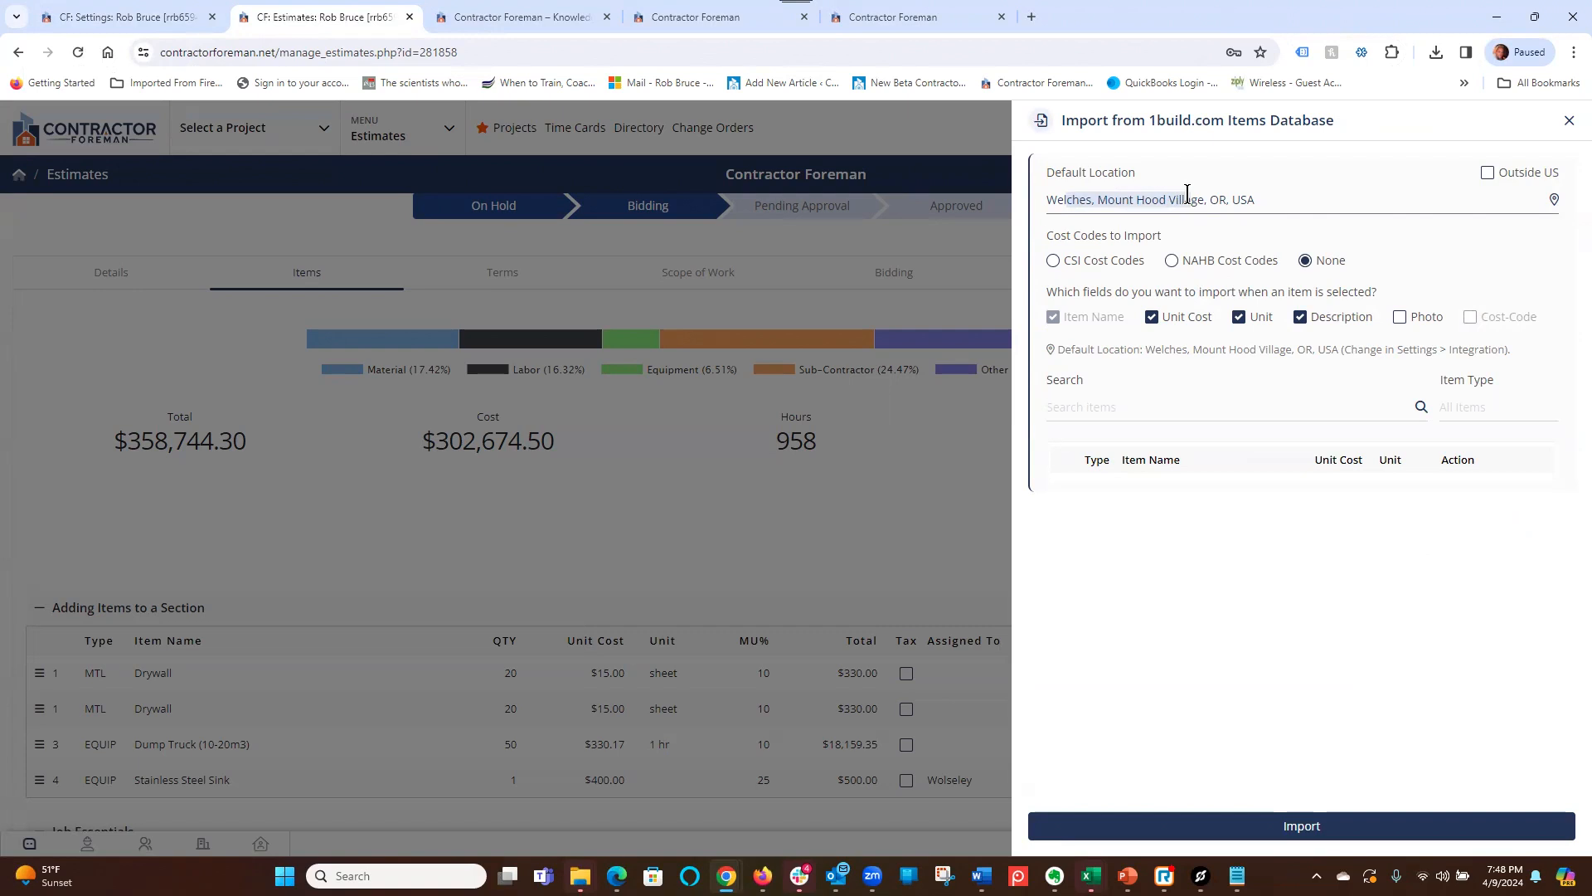
click(1525, 176)
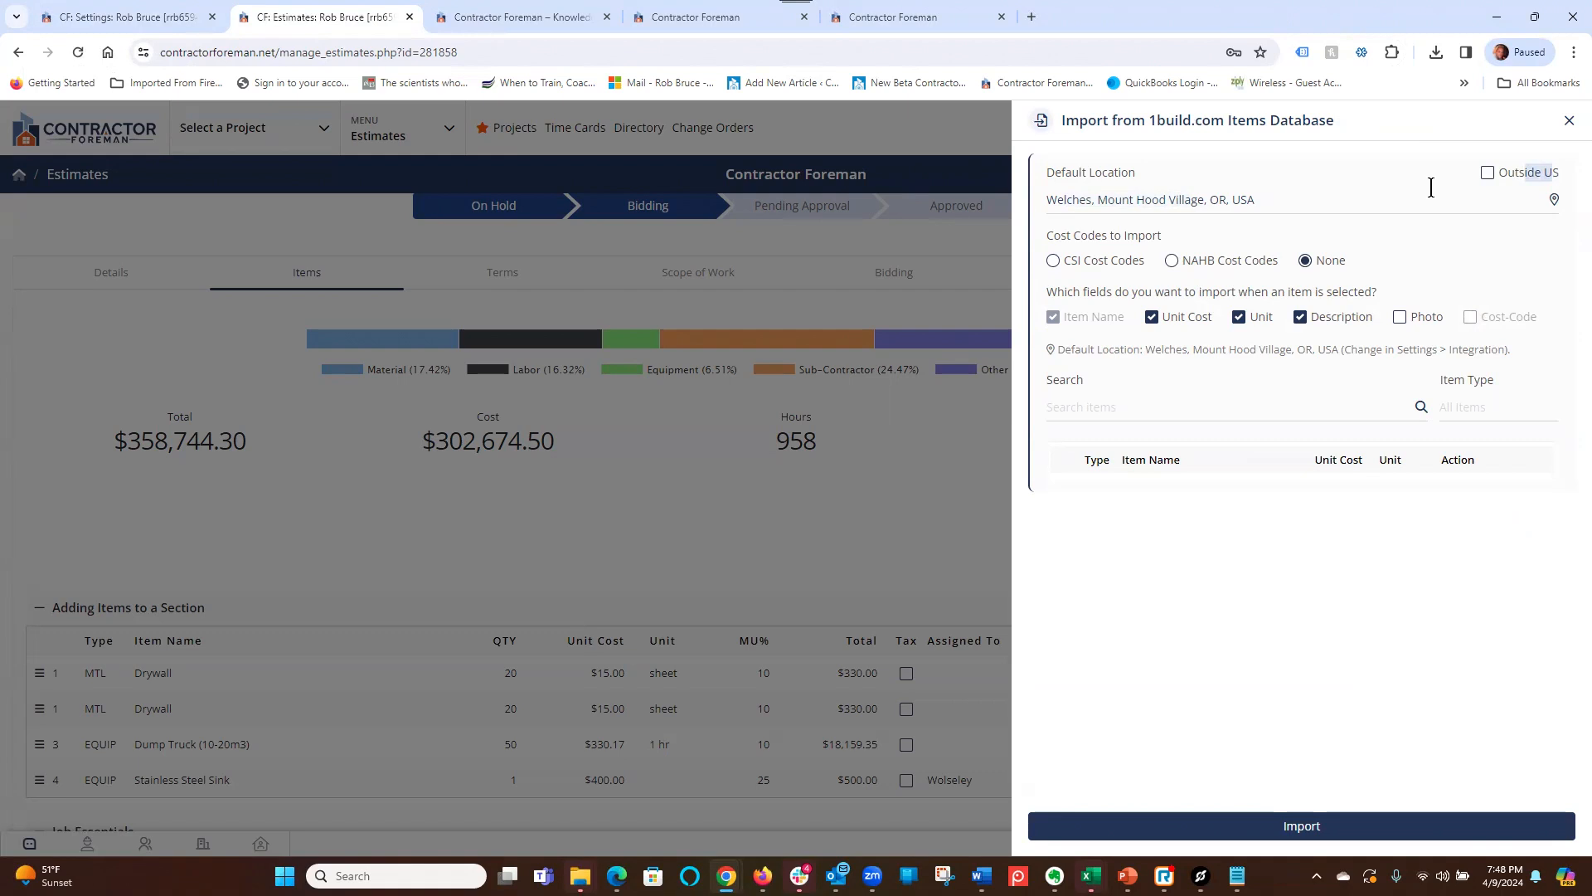
click(1279, 199)
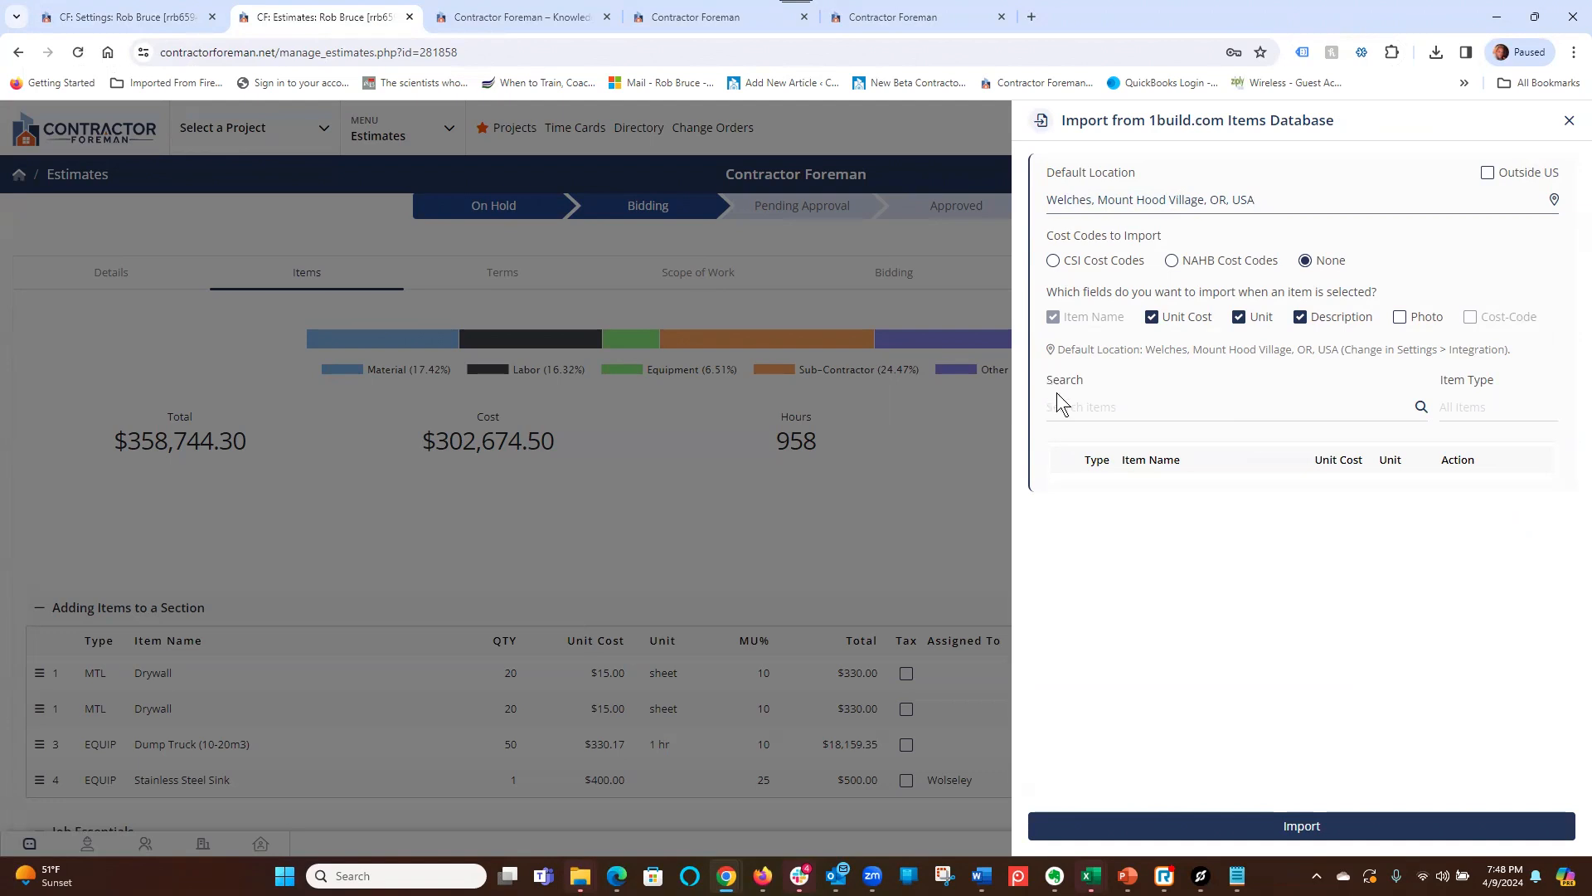
- Search the 1build database for 2x4, view the unit options of several lumber items, and close the import without adding anything
click(1081, 410)
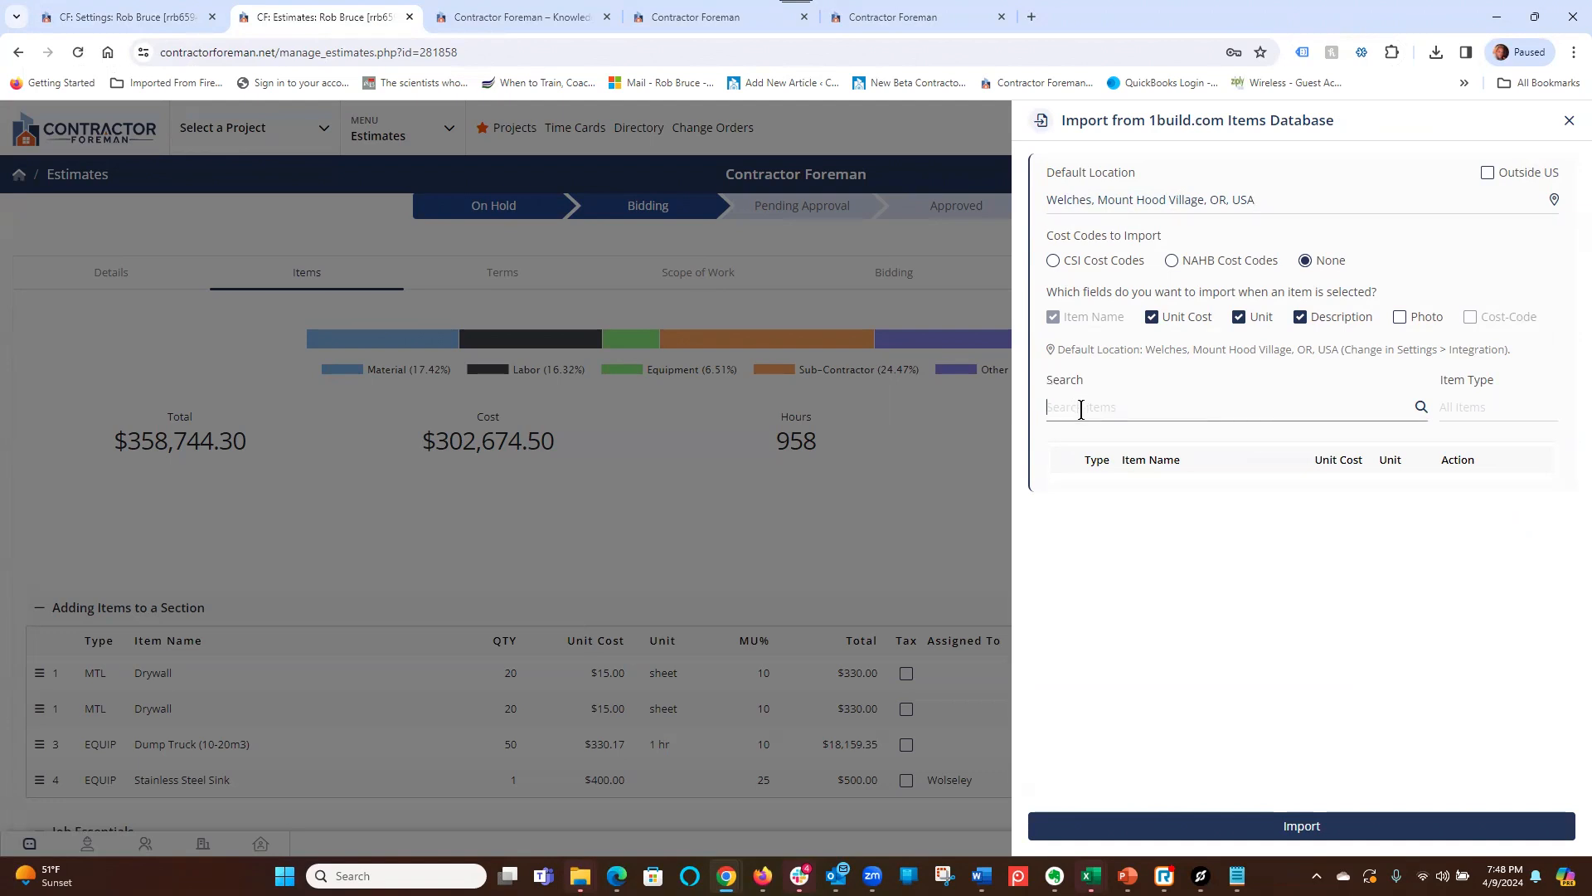
text(2x4)
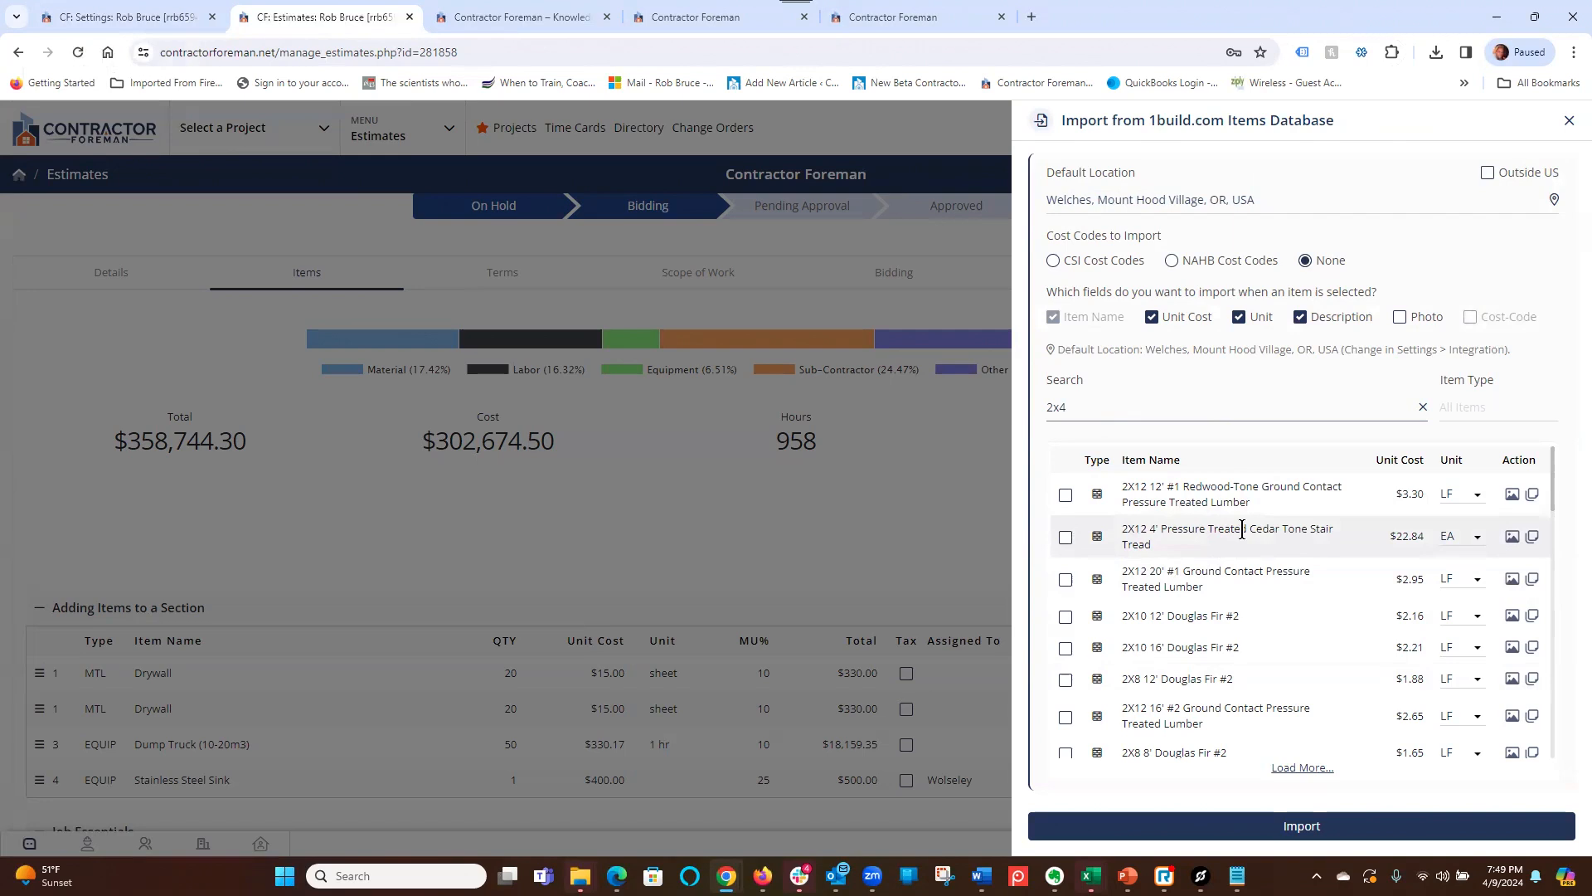
click(1477, 496)
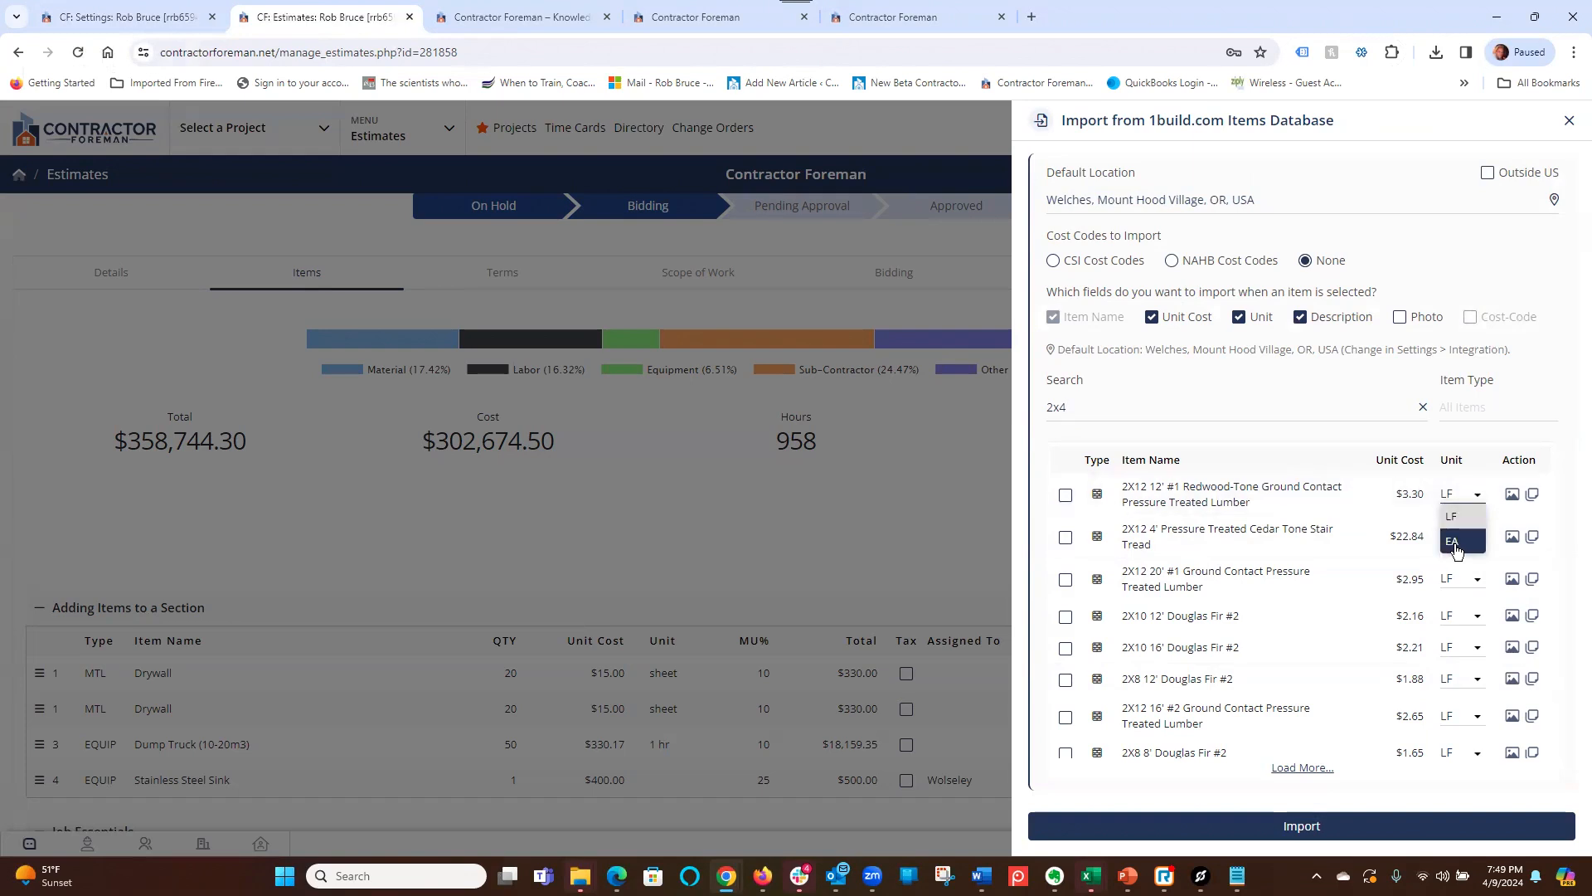
click(1342, 461)
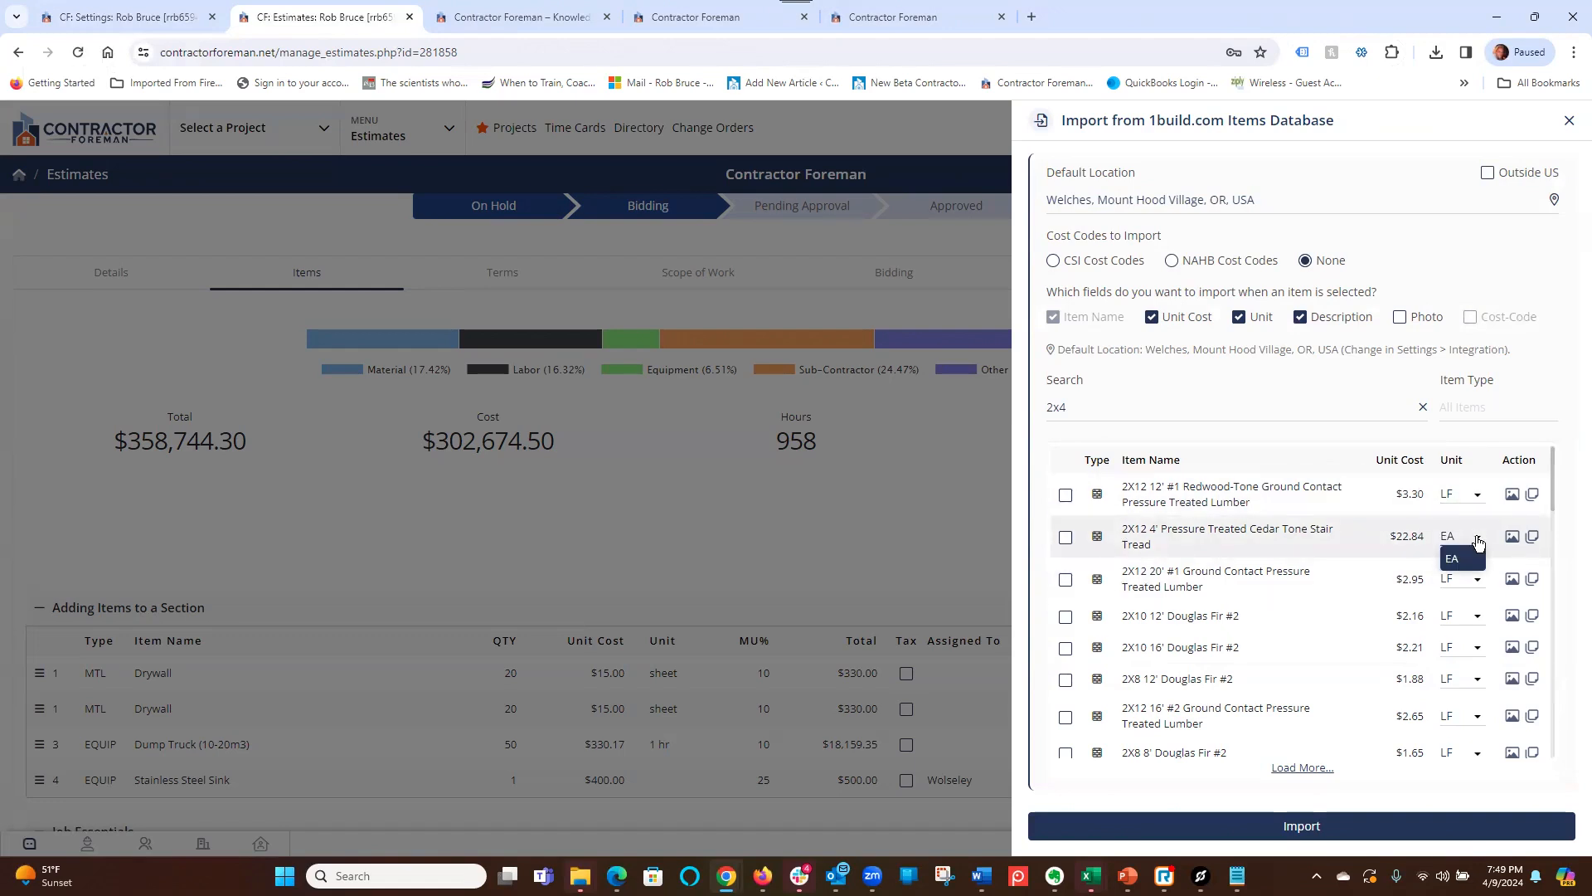
click(1480, 581)
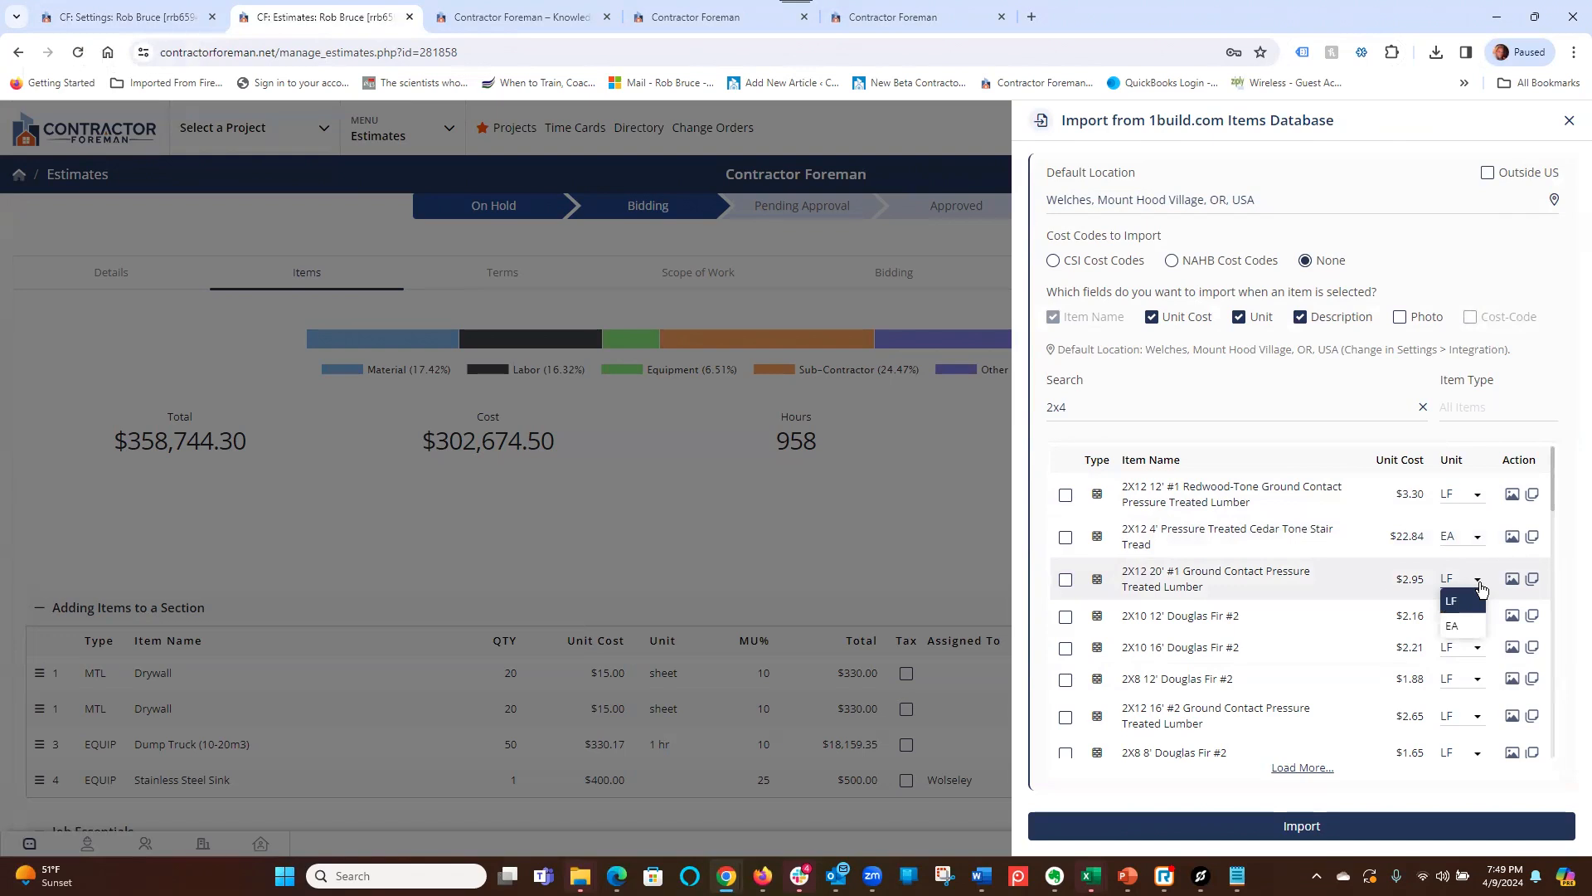
click(1451, 601)
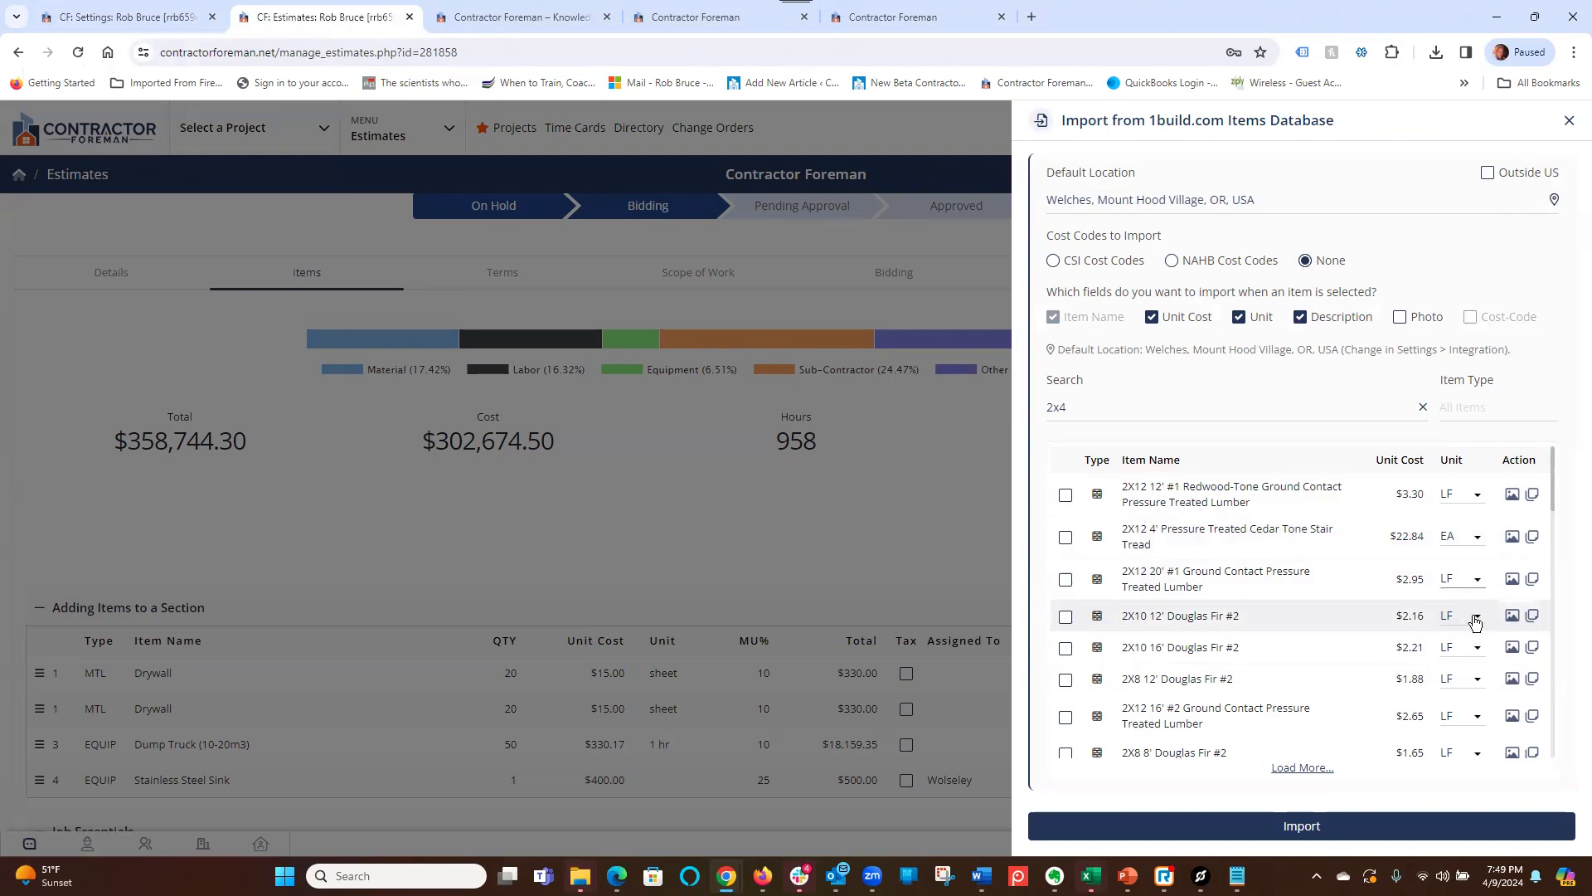
click(1476, 620)
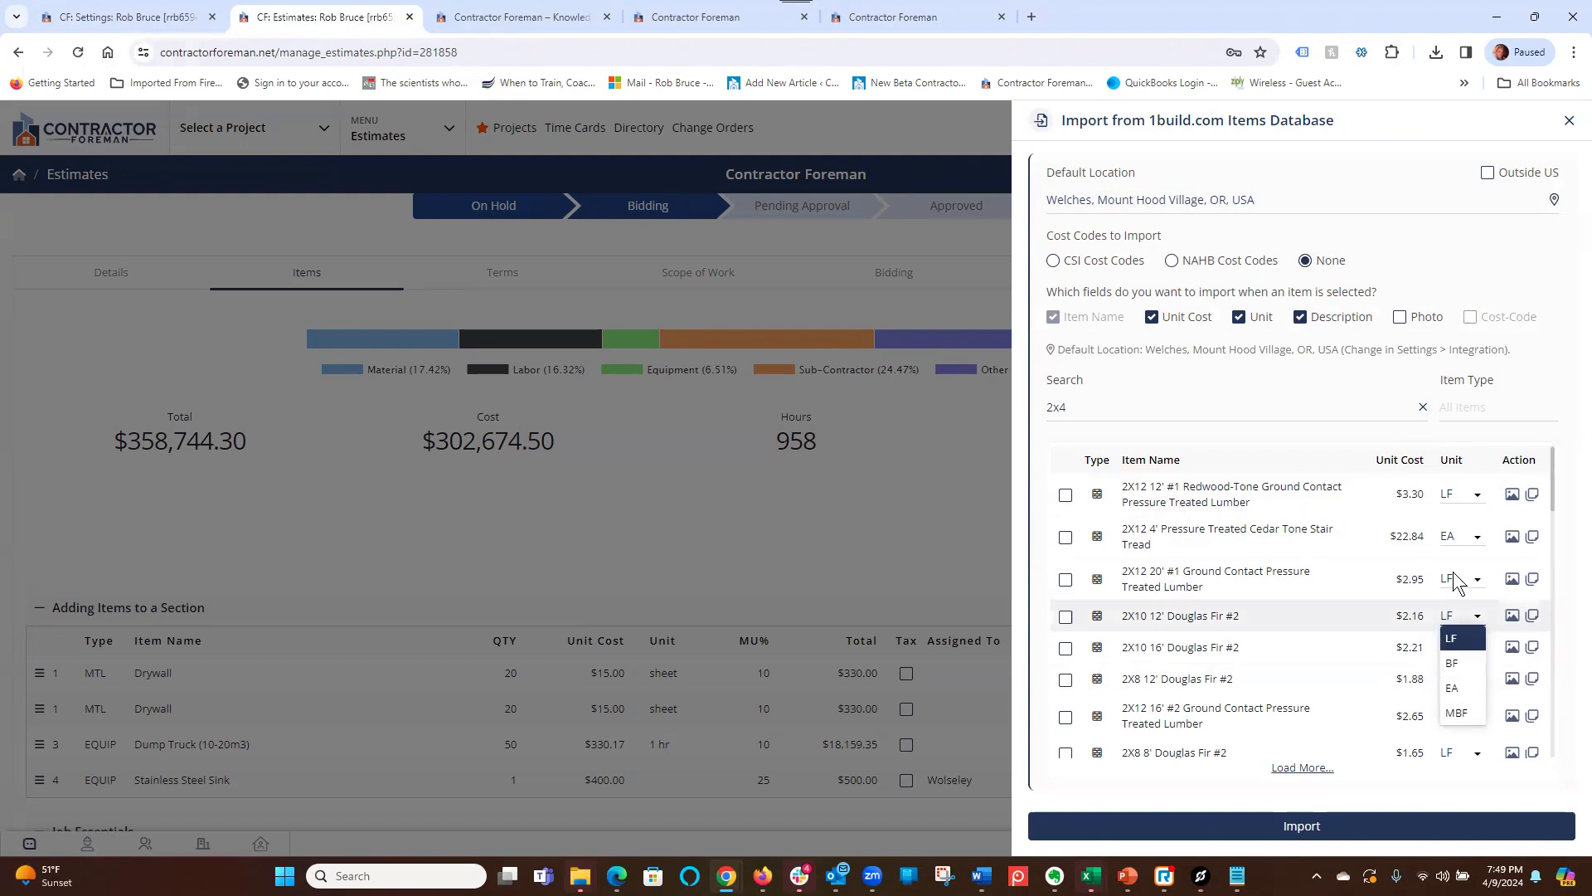
click(1318, 385)
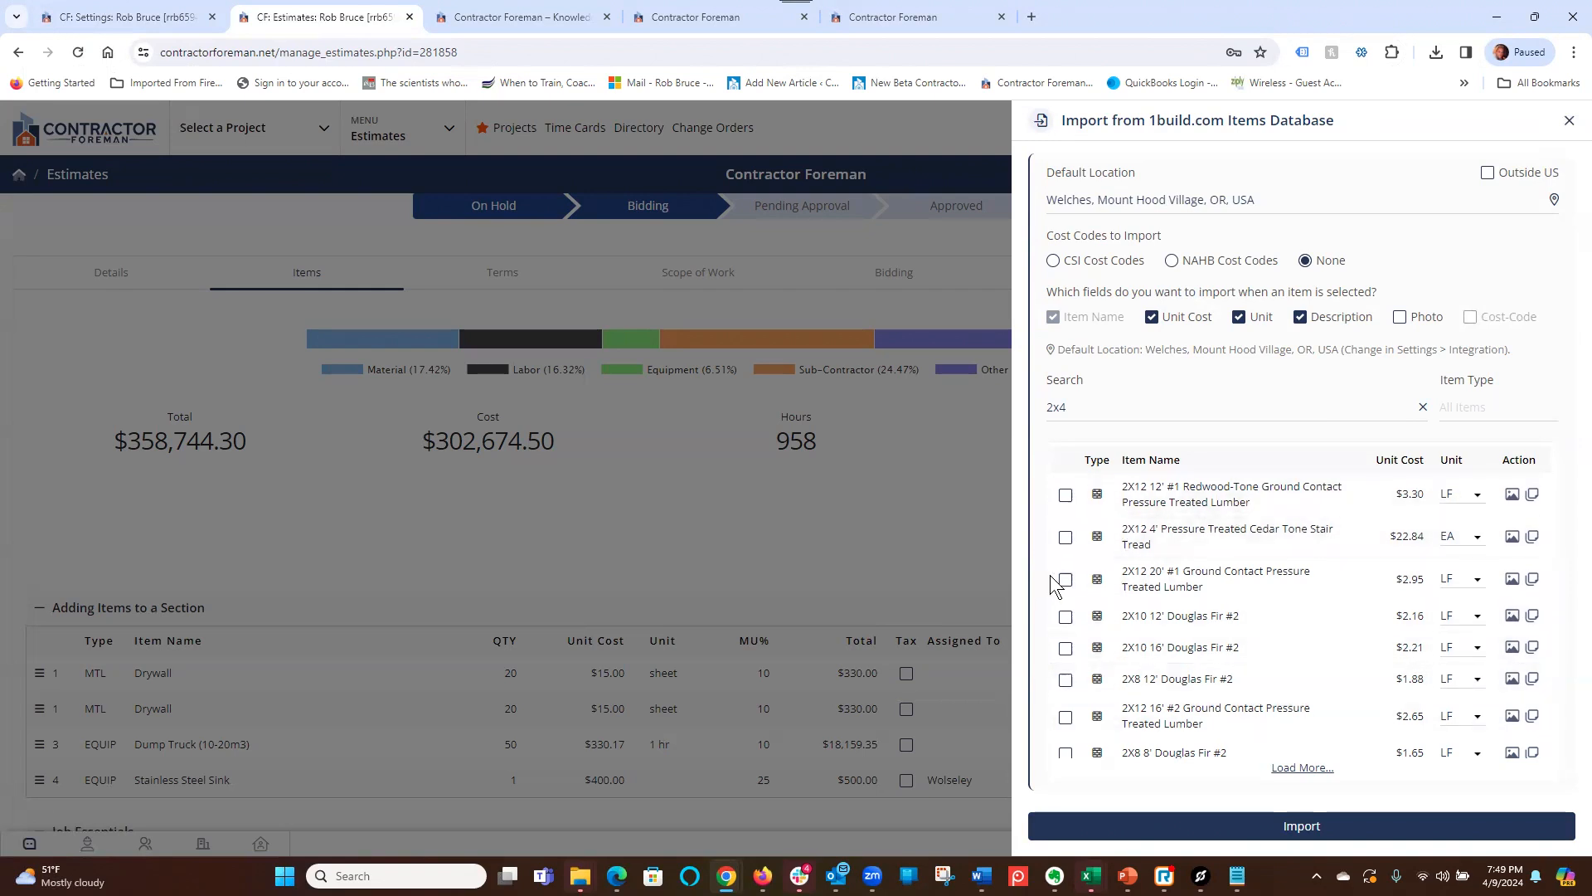
click(1571, 121)
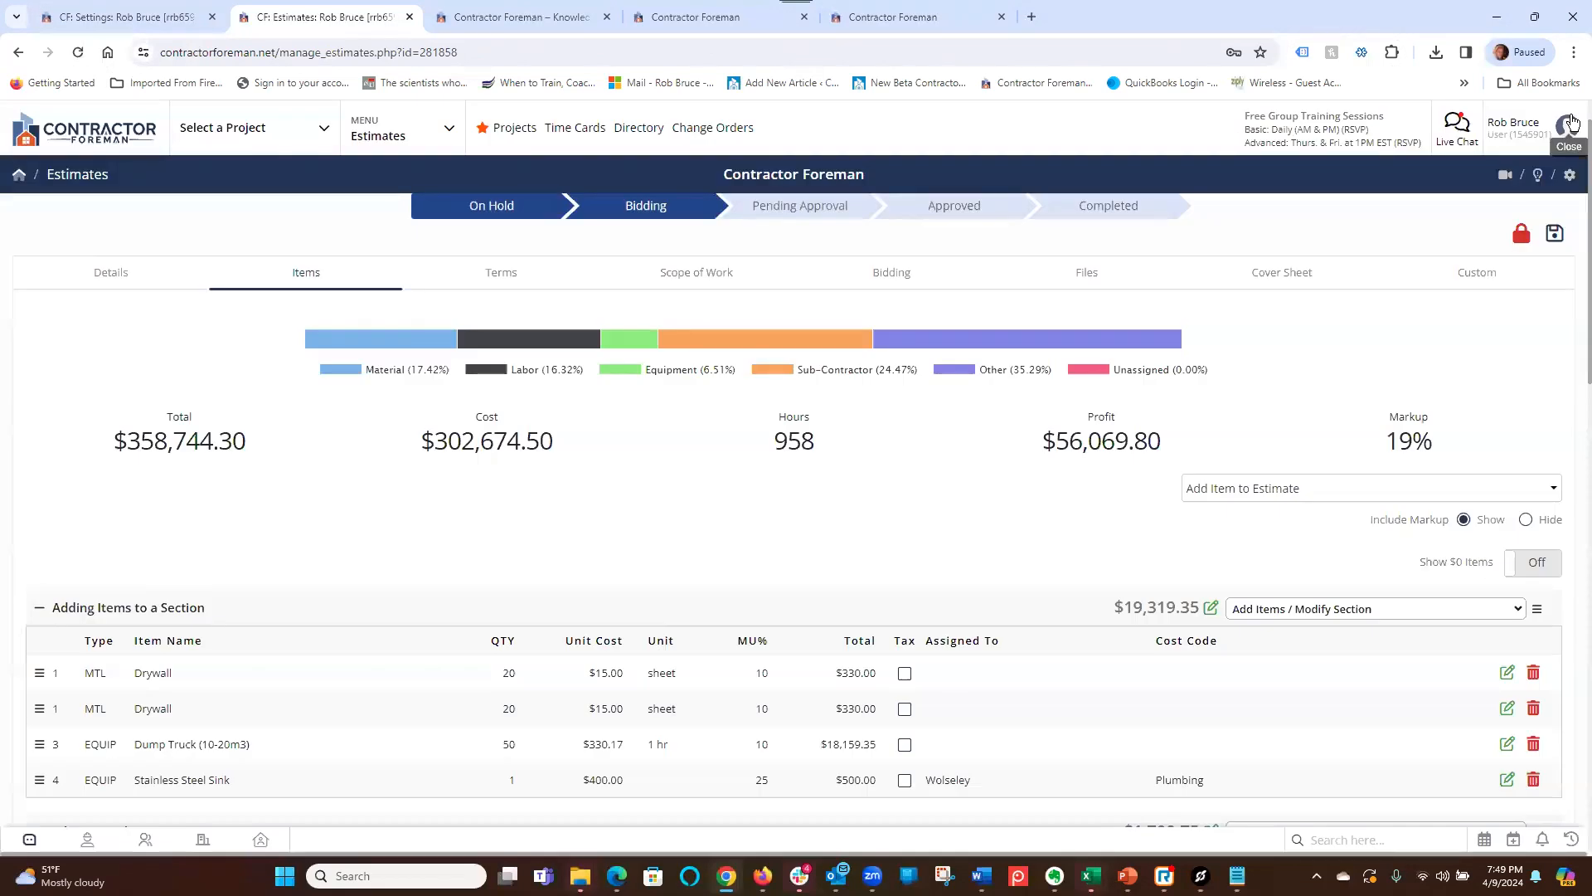
- Open the bid package "Creating PO's and Subcontracts from an Estimate" from the estimate's bidding section and review its title and bidding deadline
click(893, 279)
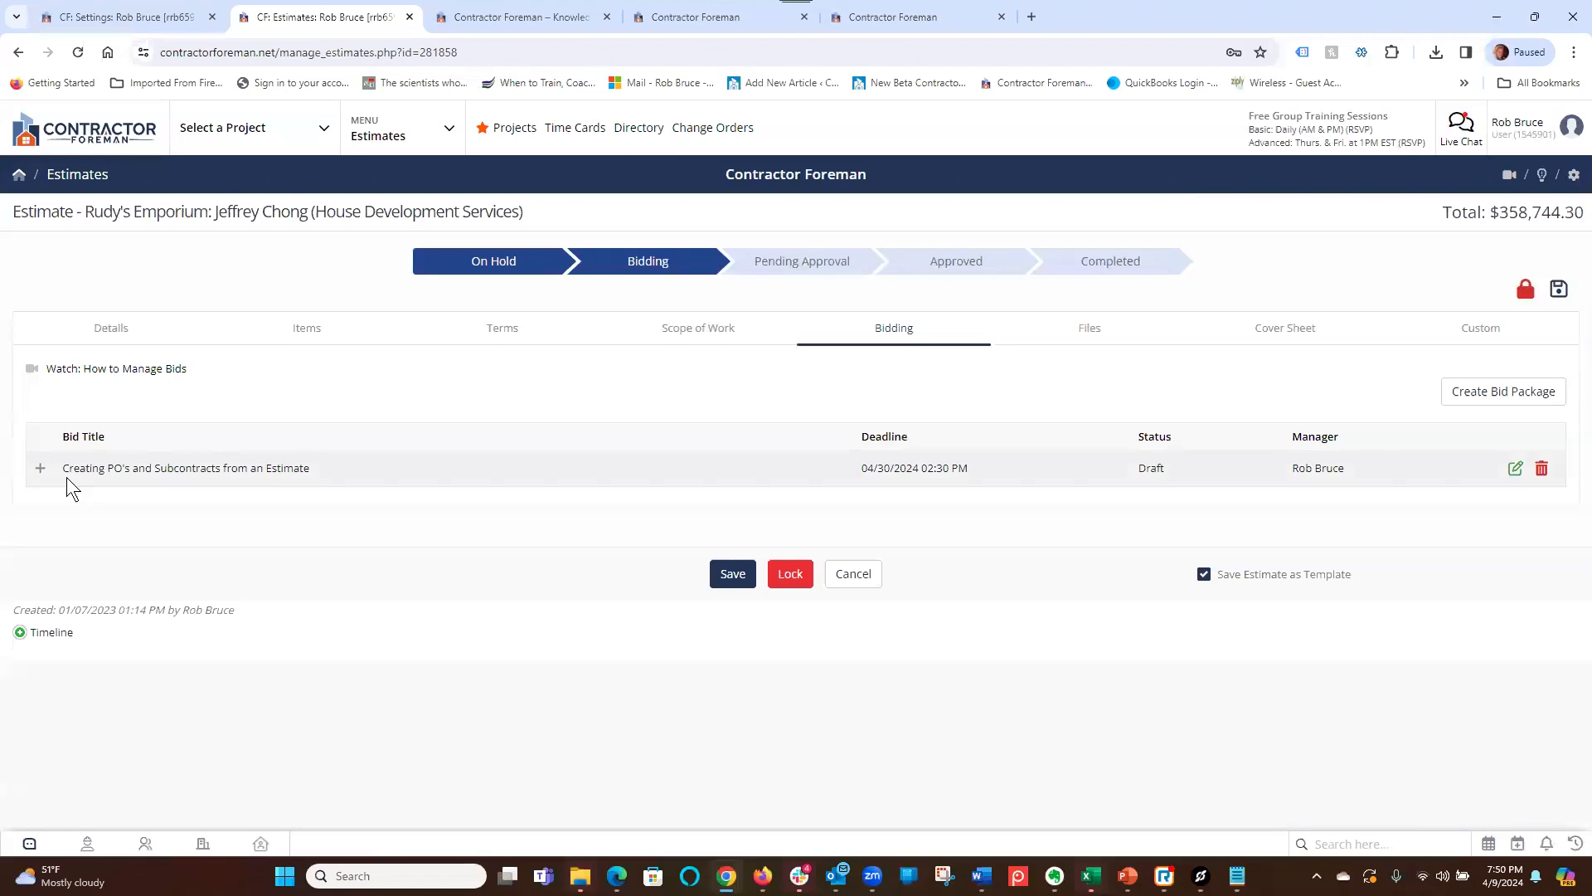
drag(71, 466, 250, 466)
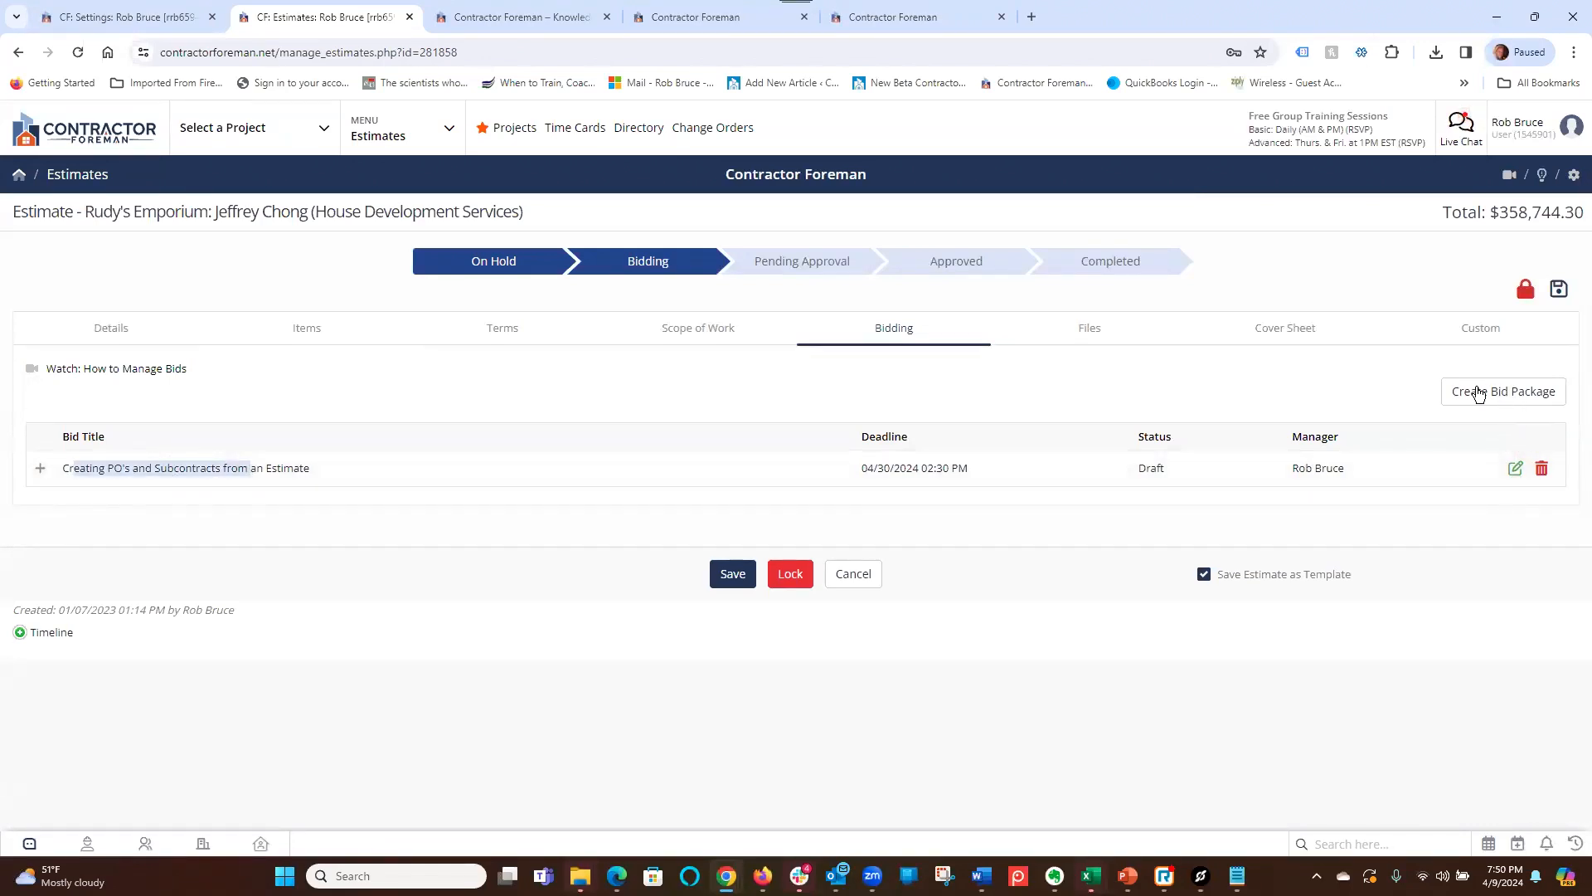
click(1515, 469)
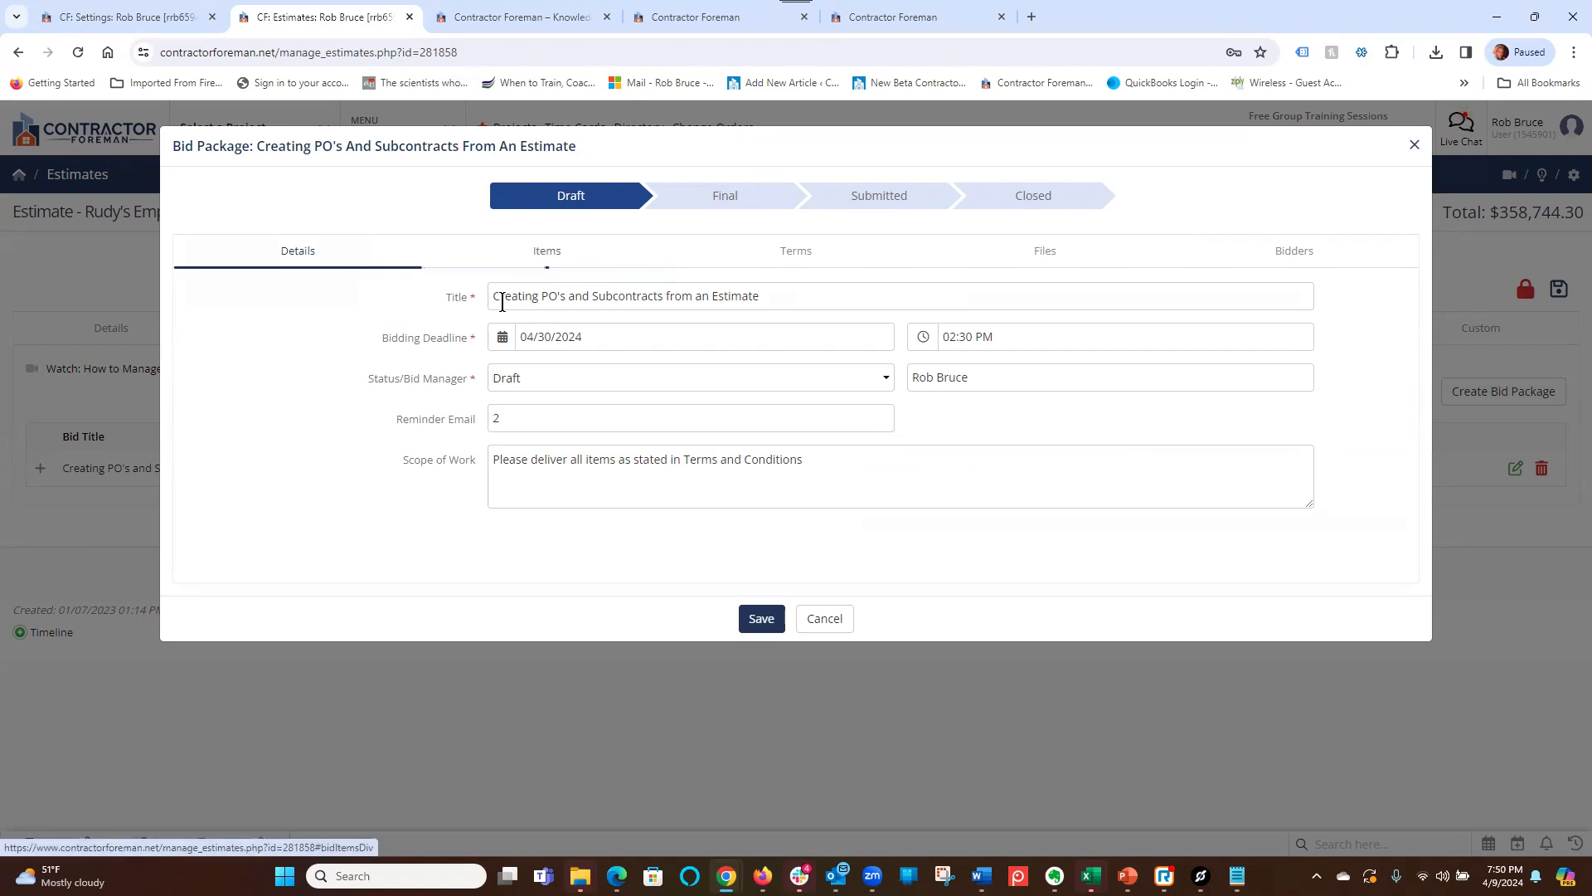
double_click(459, 298)
drag(391, 336, 569, 329)
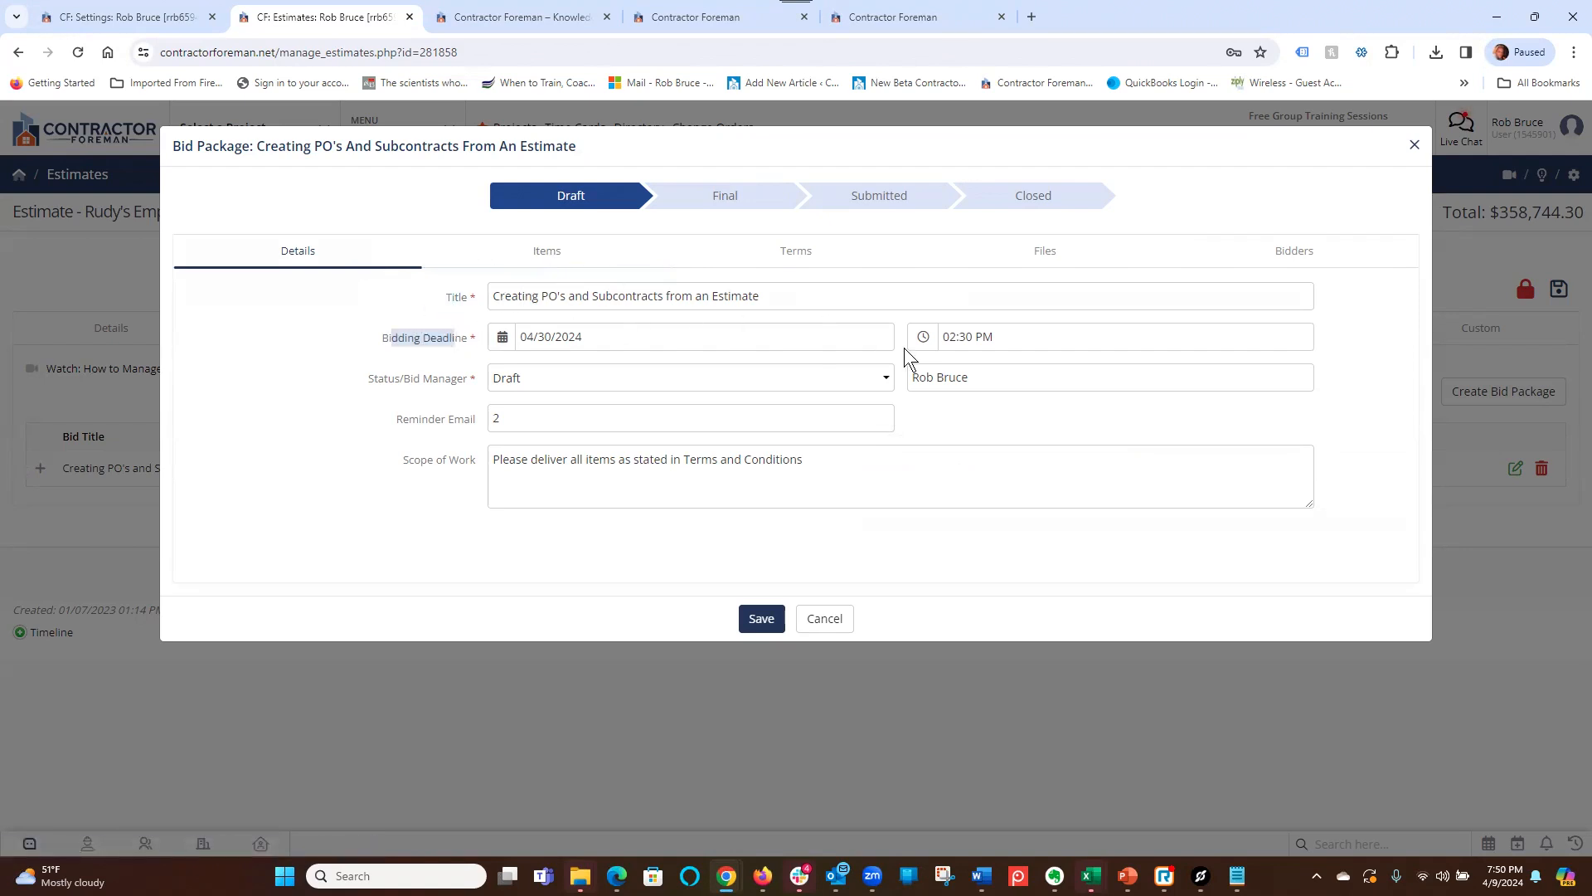
- View the bid package's available statuses without changing the Draft selection
click(405, 377)
drag(406, 377, 458, 388)
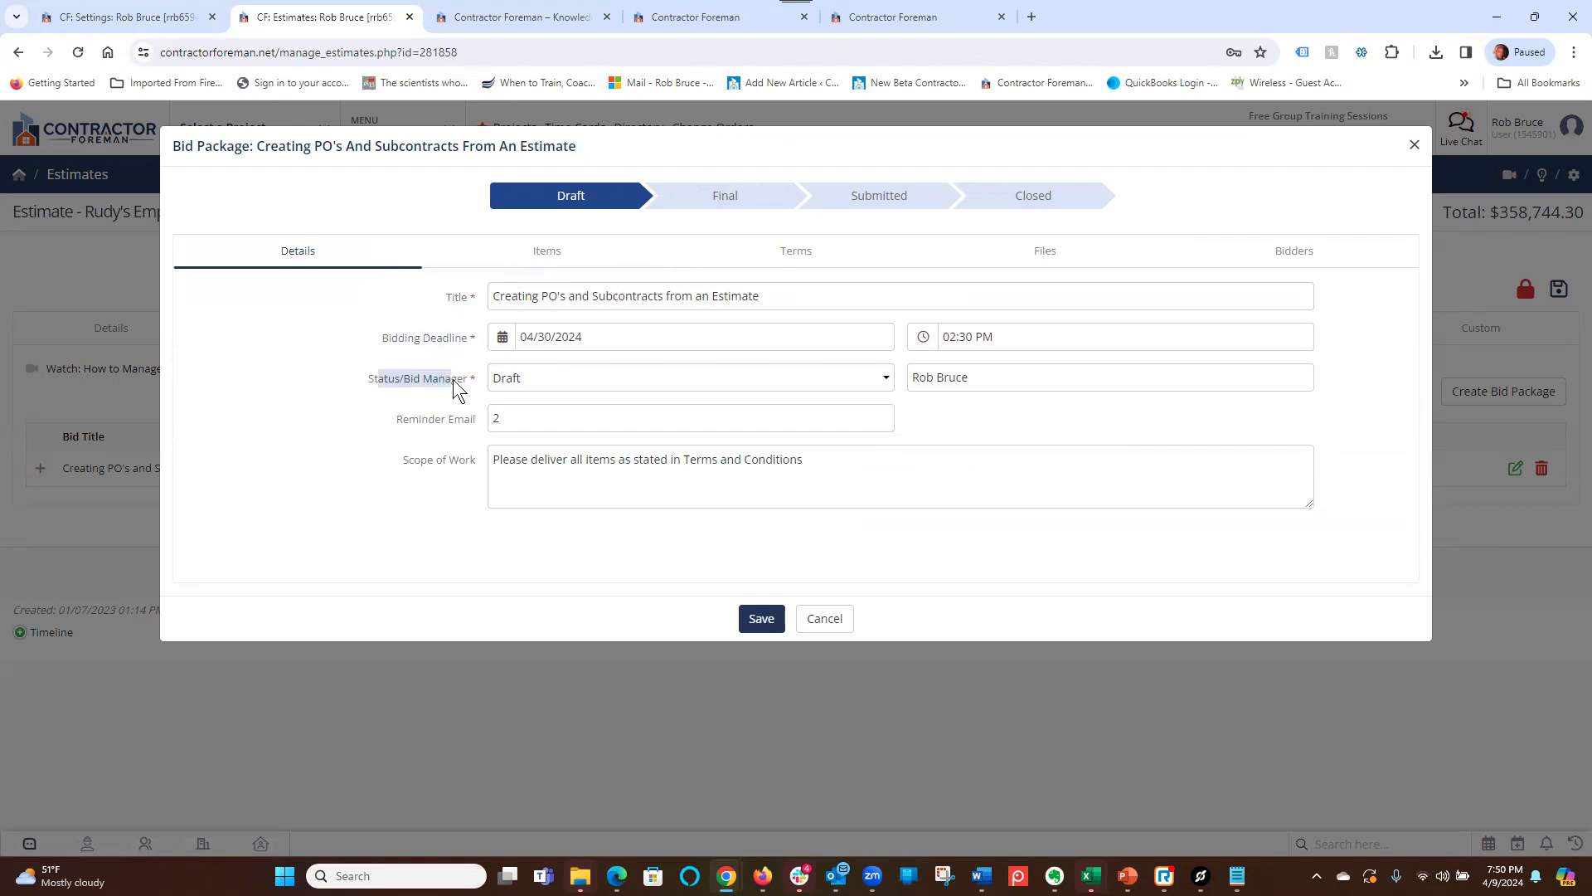
click(537, 386)
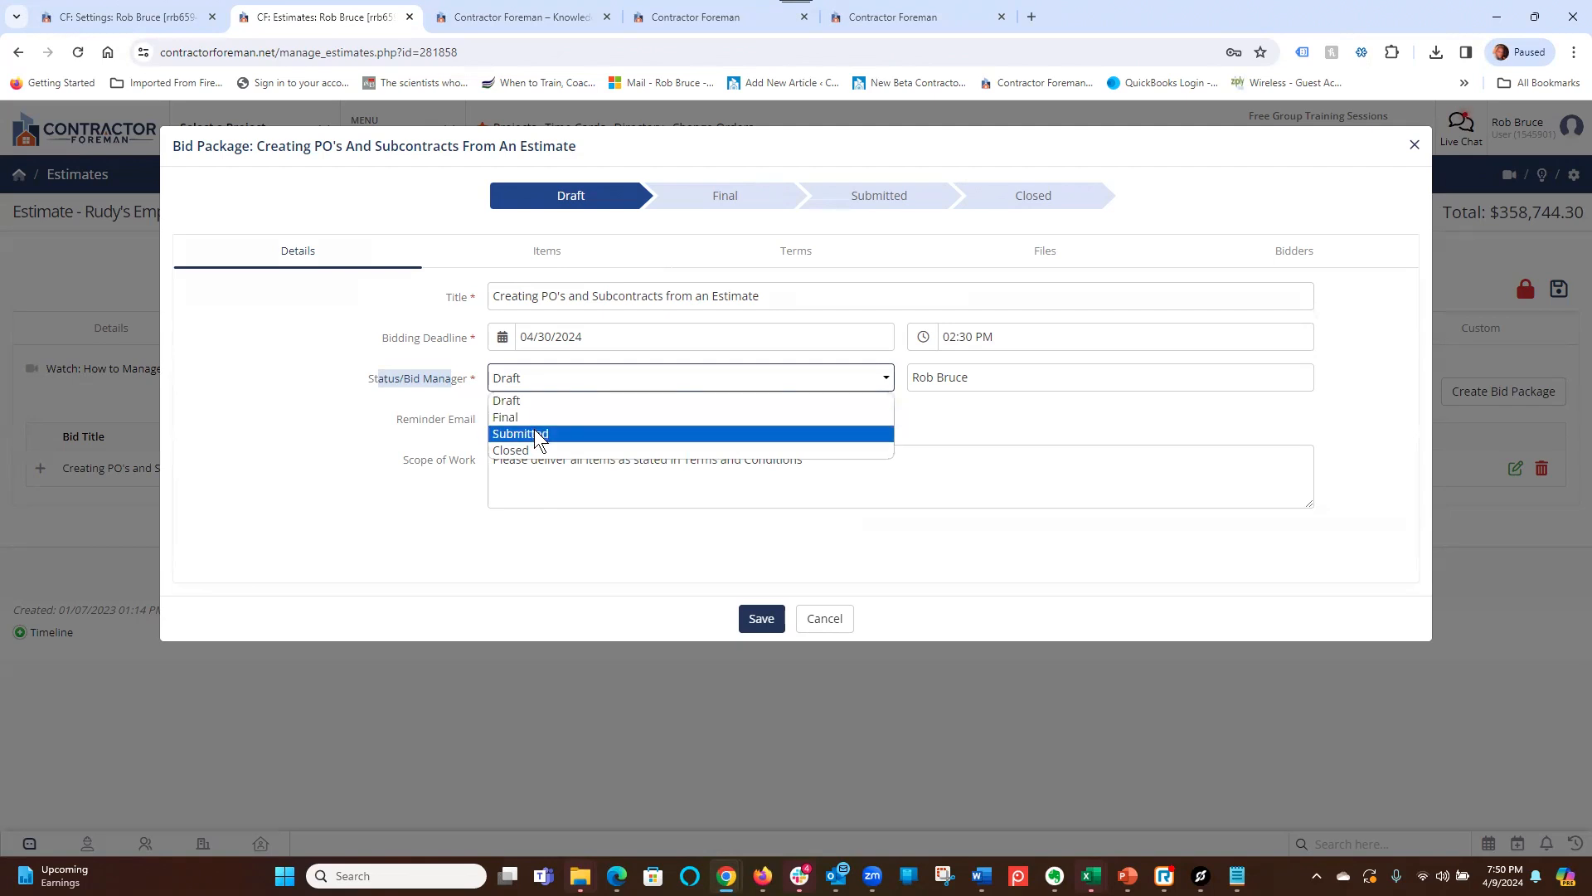
click(345, 433)
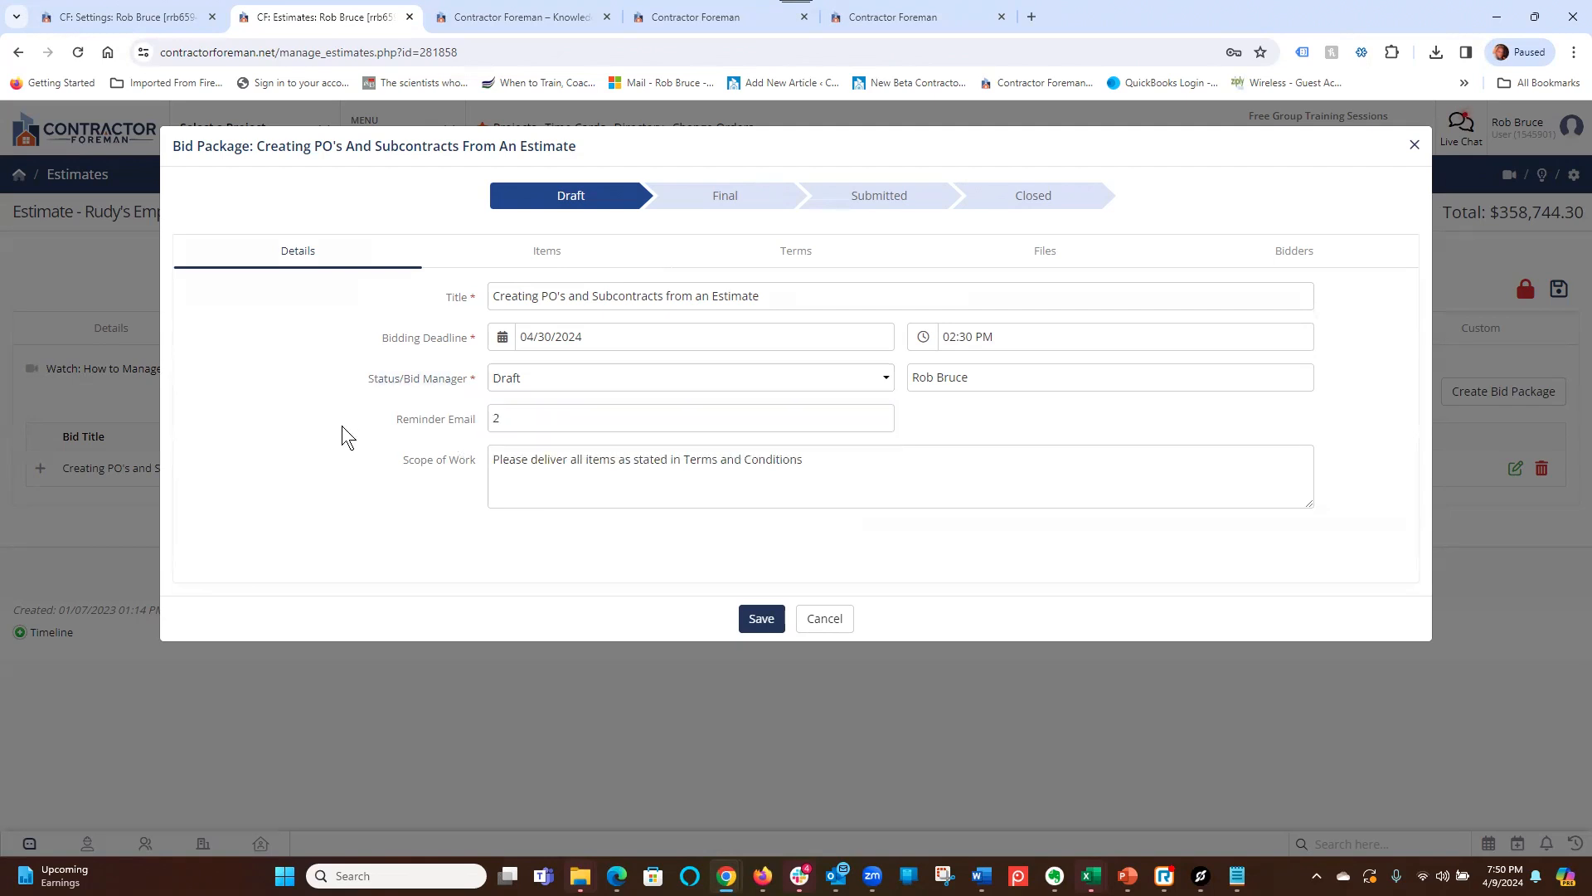
click(516, 381)
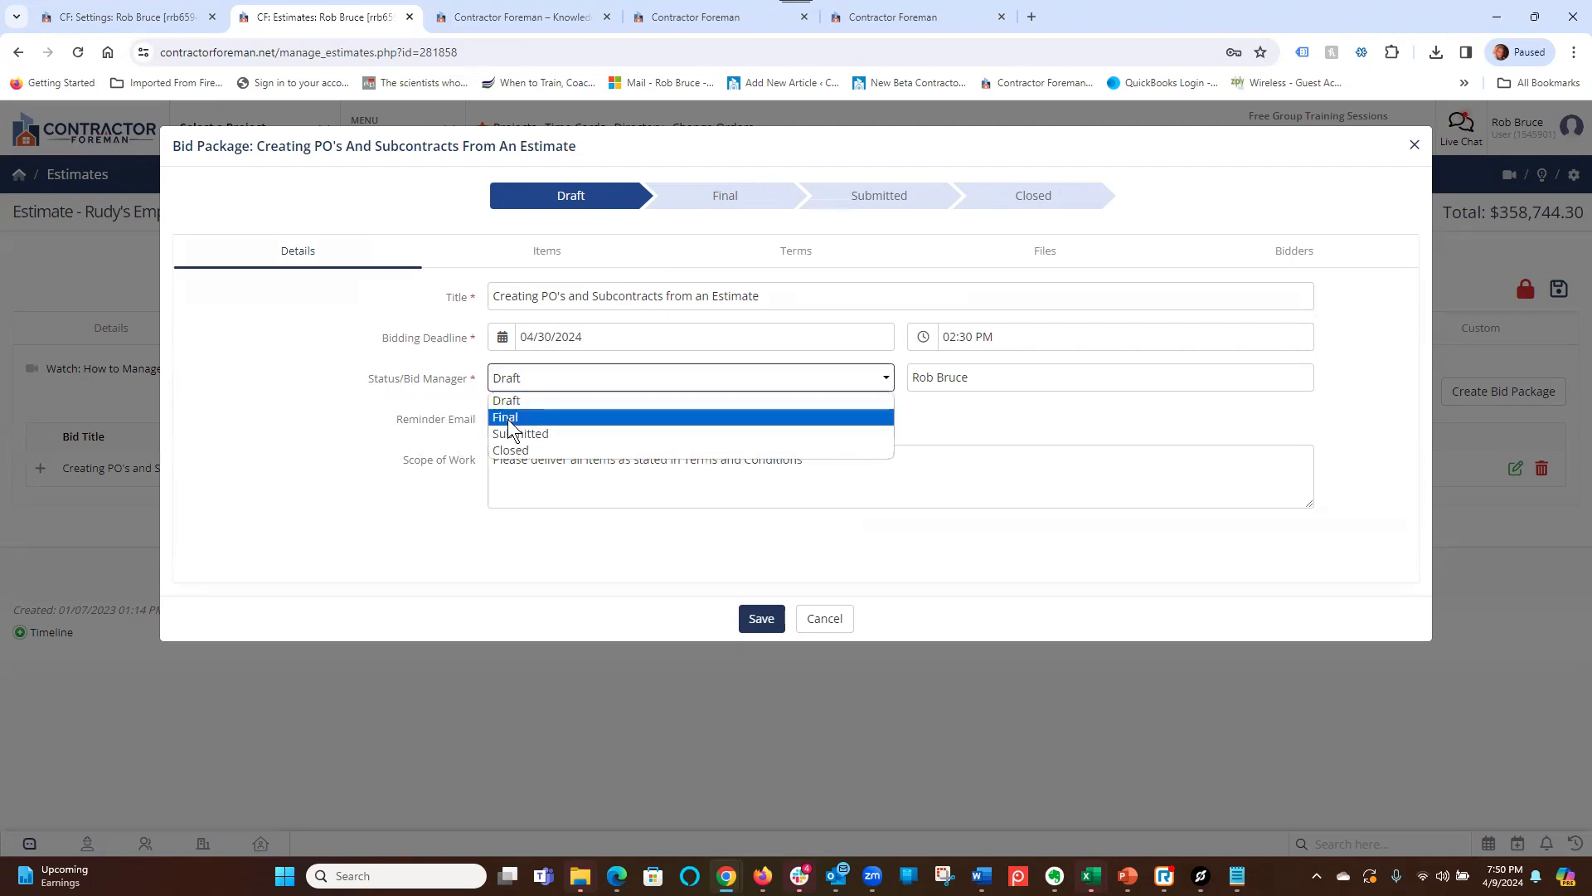
click(404, 398)
- Review the bid package's reminder email and scope of work fields
drag(388, 417, 456, 426)
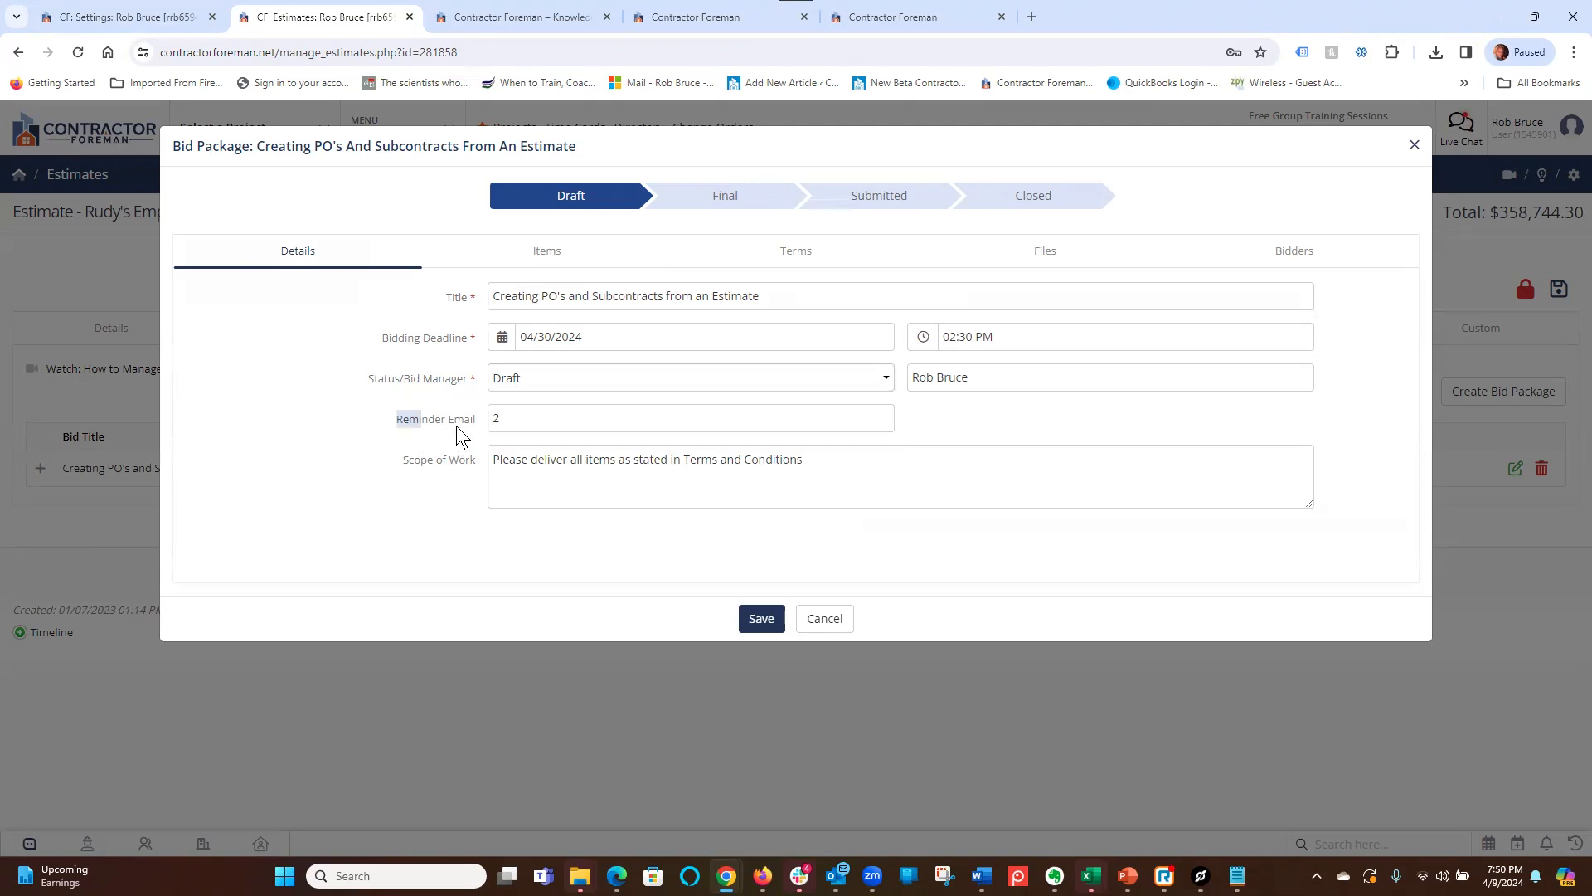
click(528, 419)
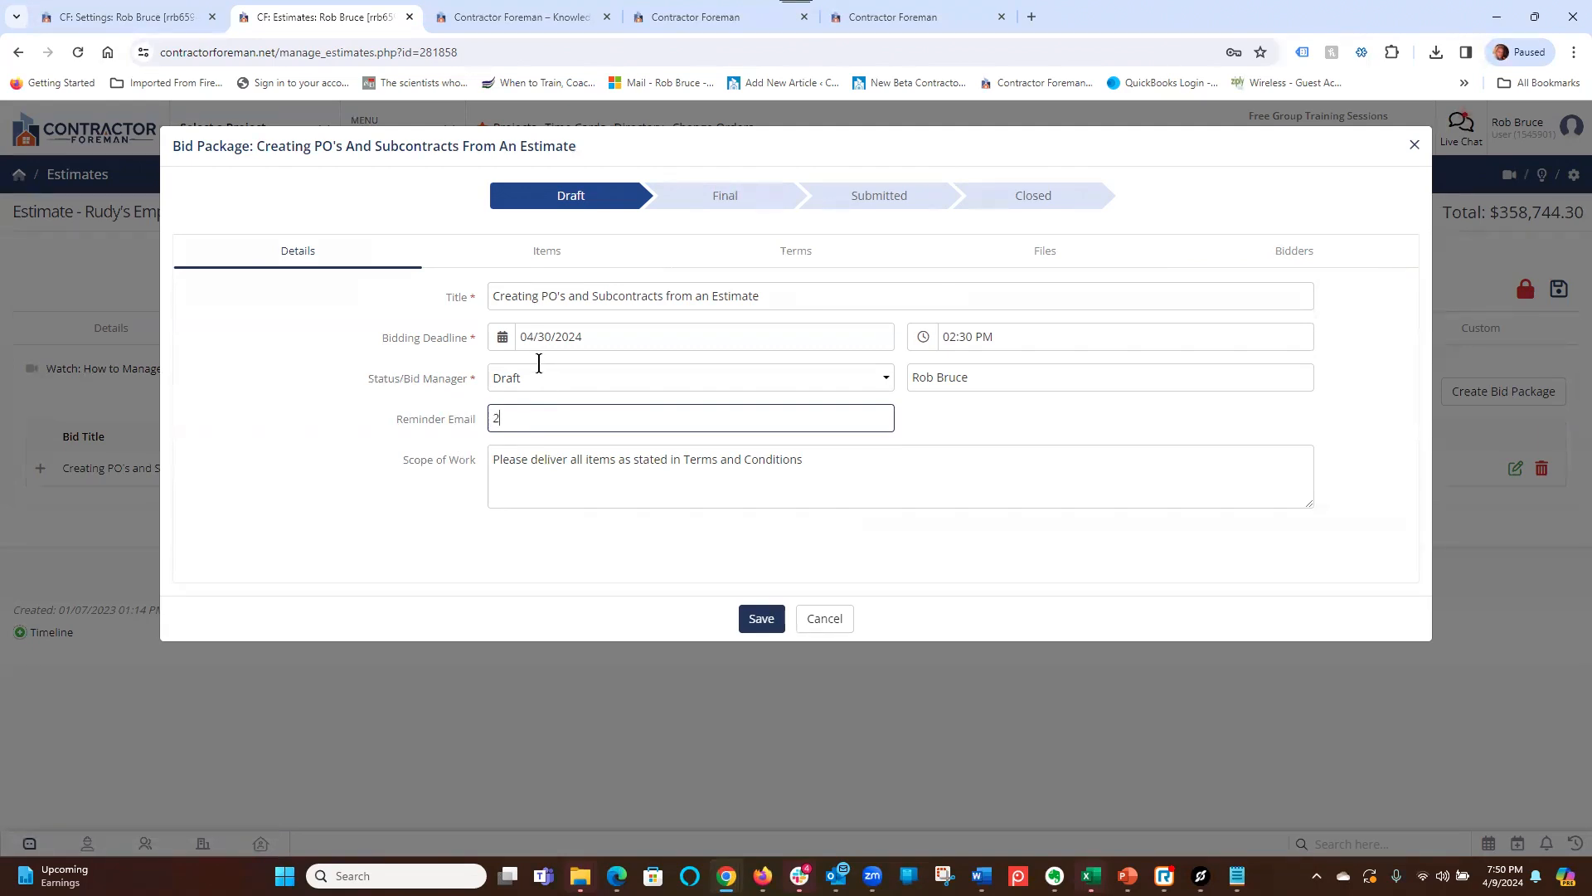
drag(401, 460, 476, 470)
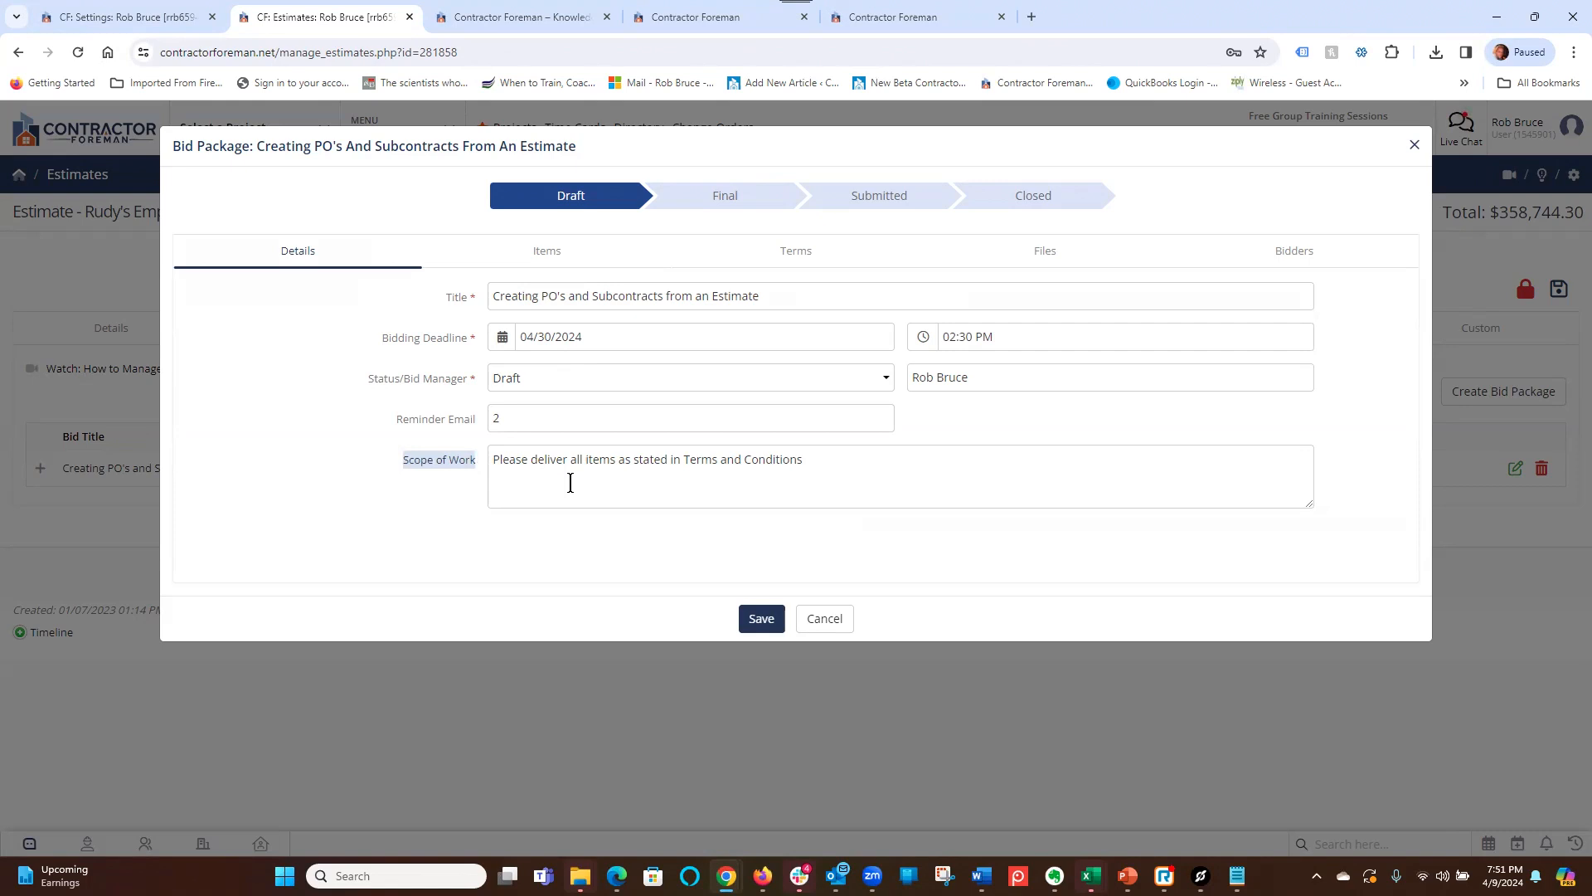
- Review the bid package's scope of work text and bid items, opening the list of estimate items without adding any
drag(495, 461, 863, 473)
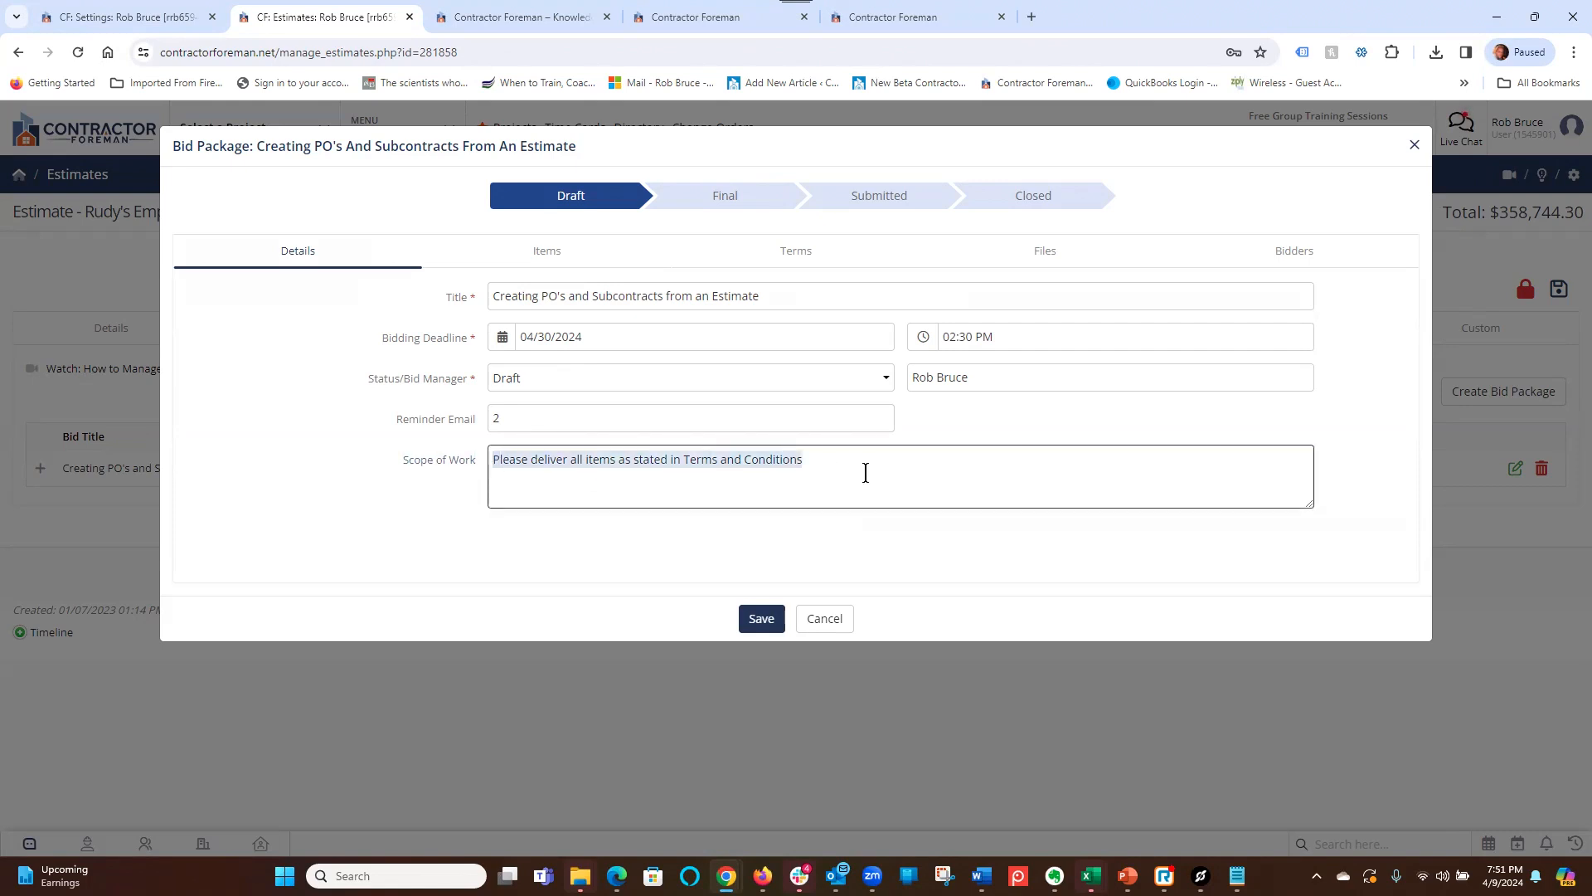
click(759, 474)
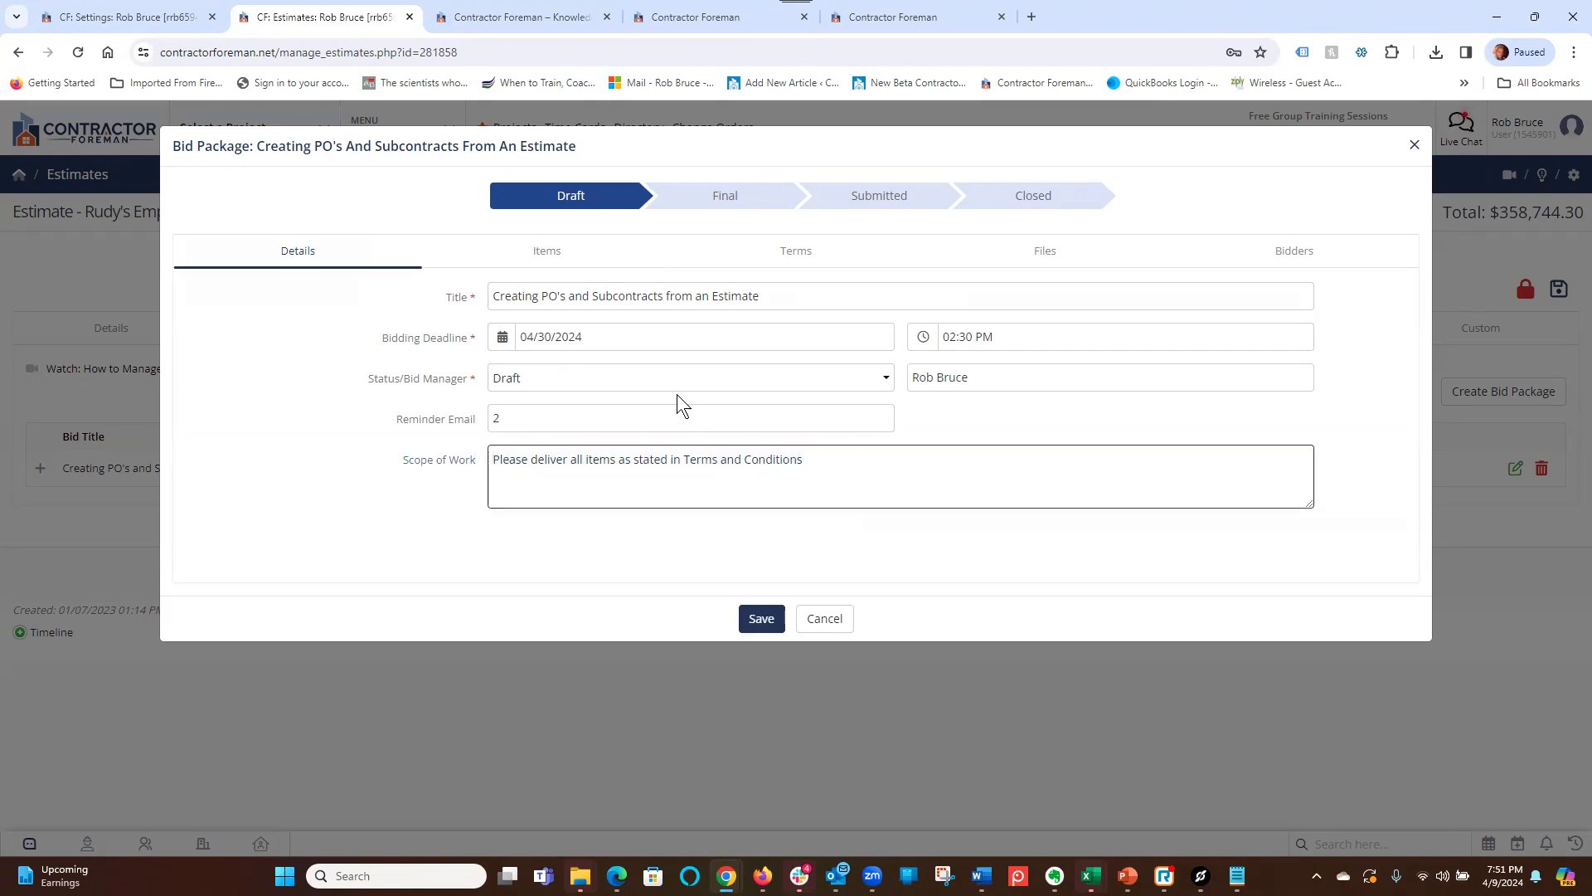
click(546, 257)
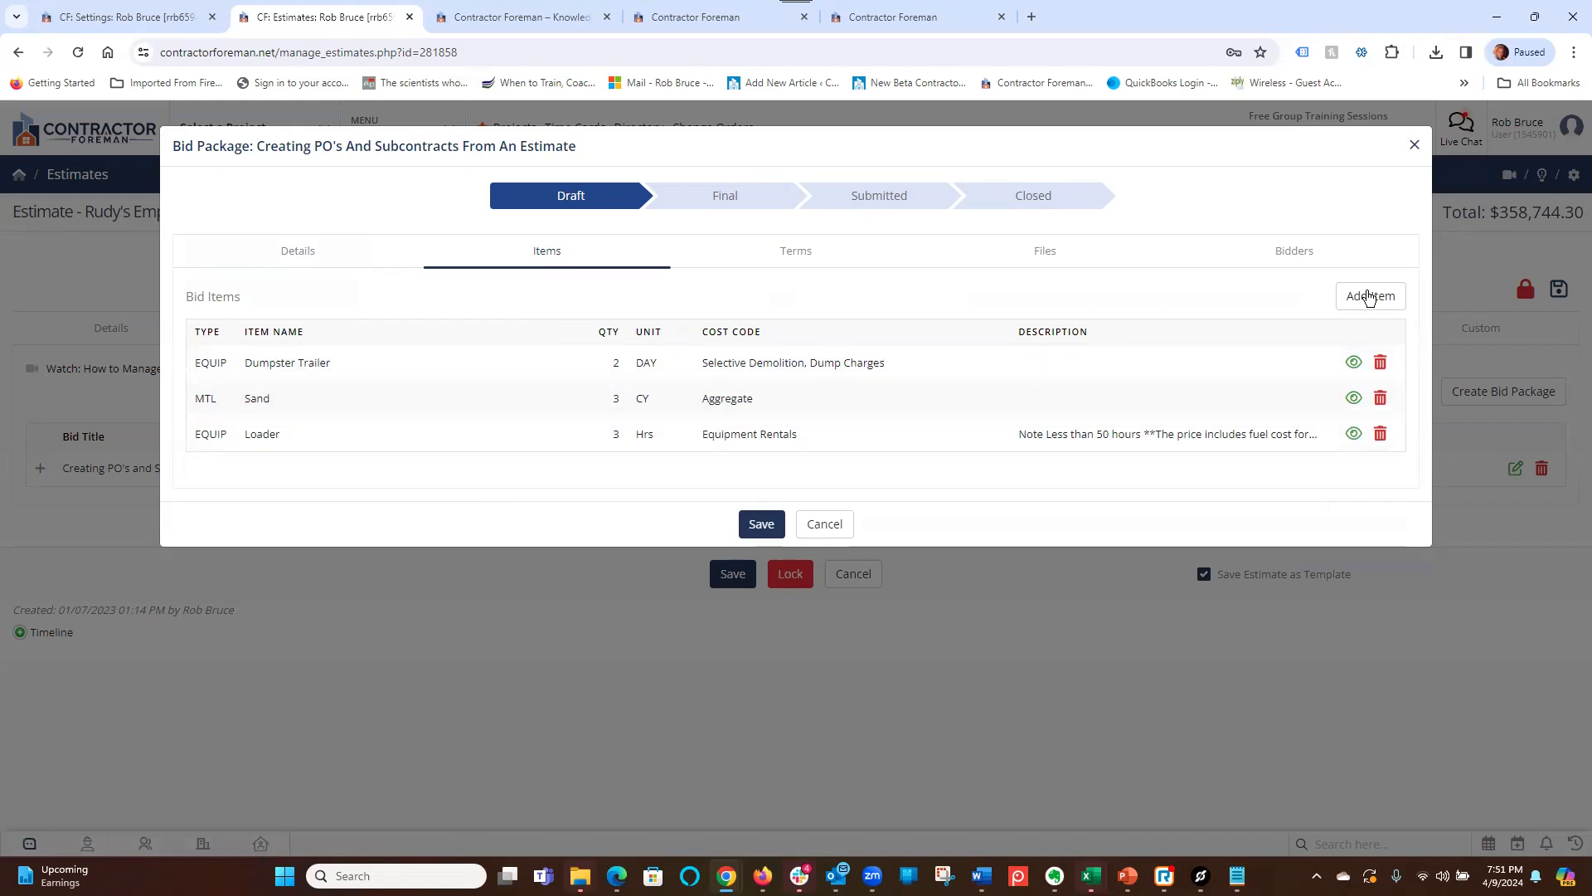
click(1369, 297)
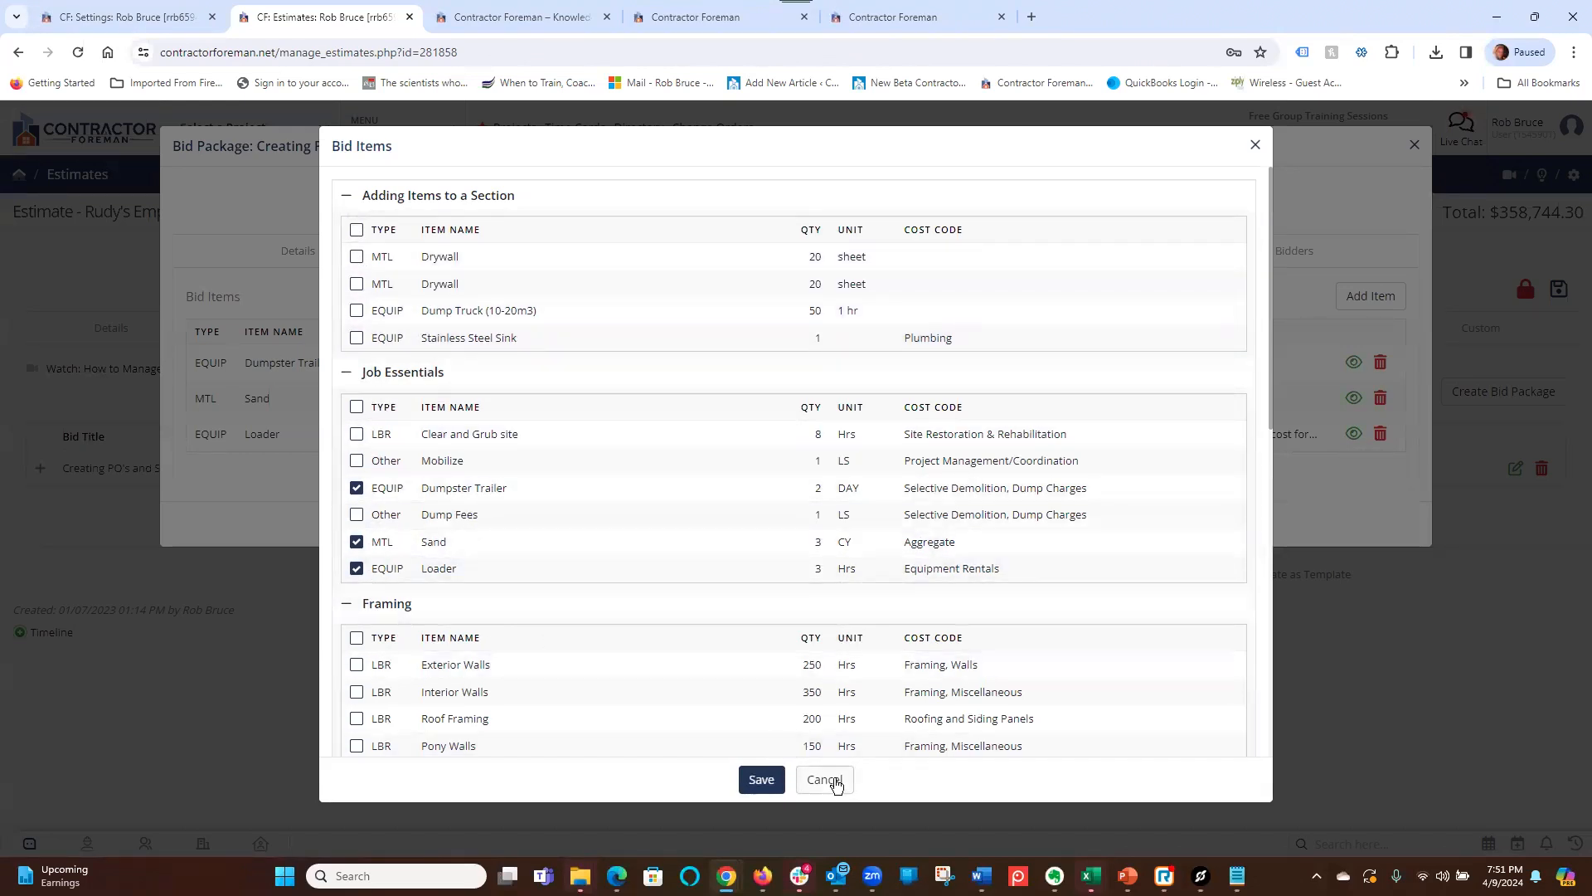
click(832, 784)
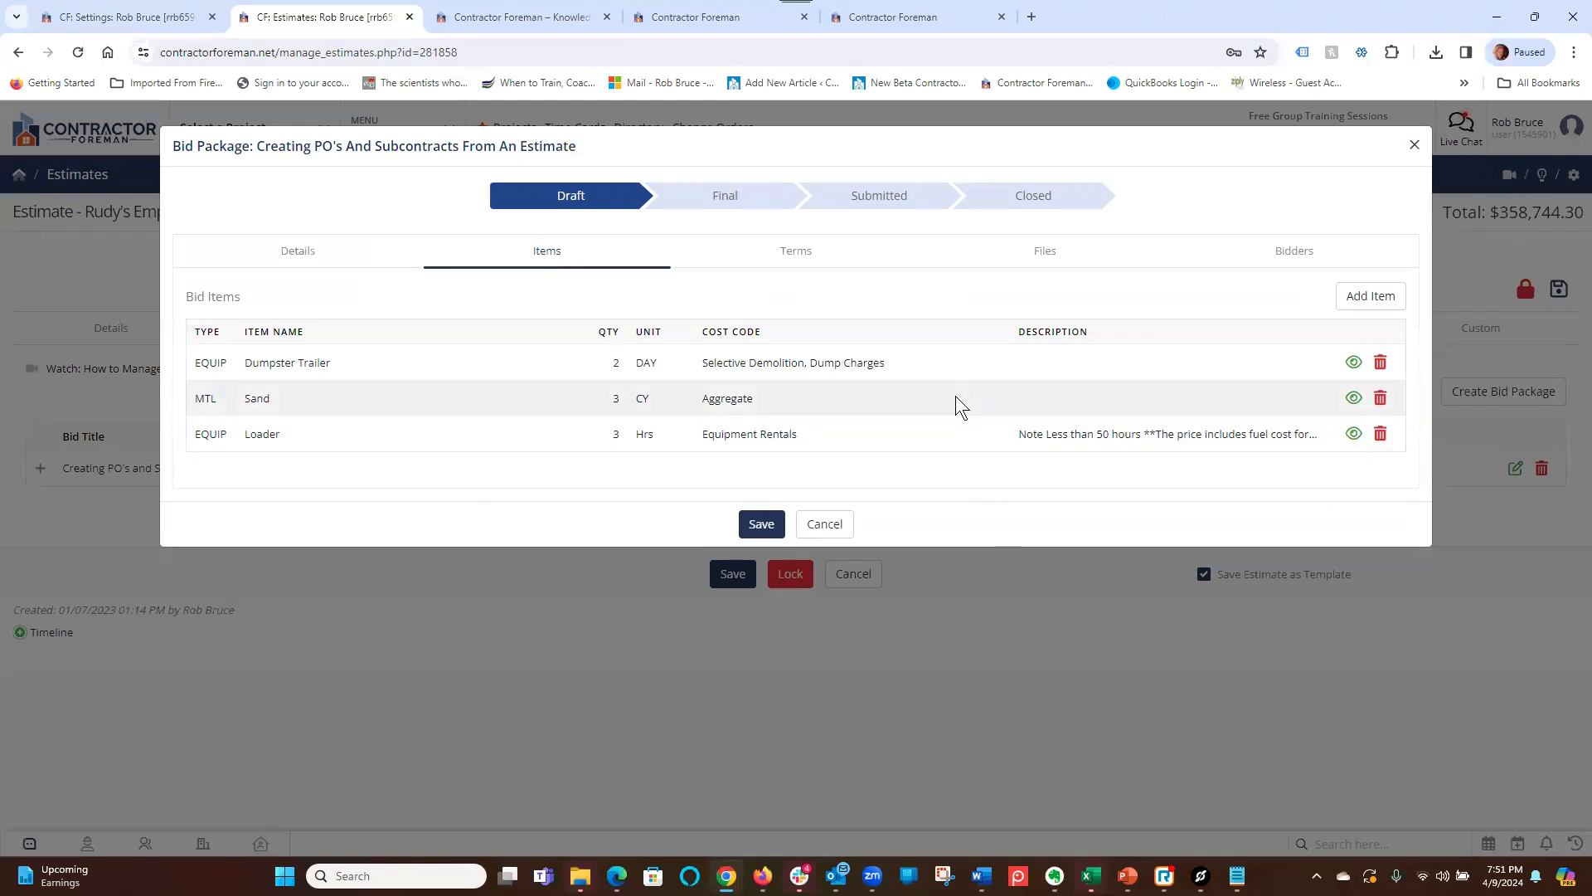
- Review the bid package's terms, inclusions, exclusions and clarification fields, and view its attached files
click(814, 267)
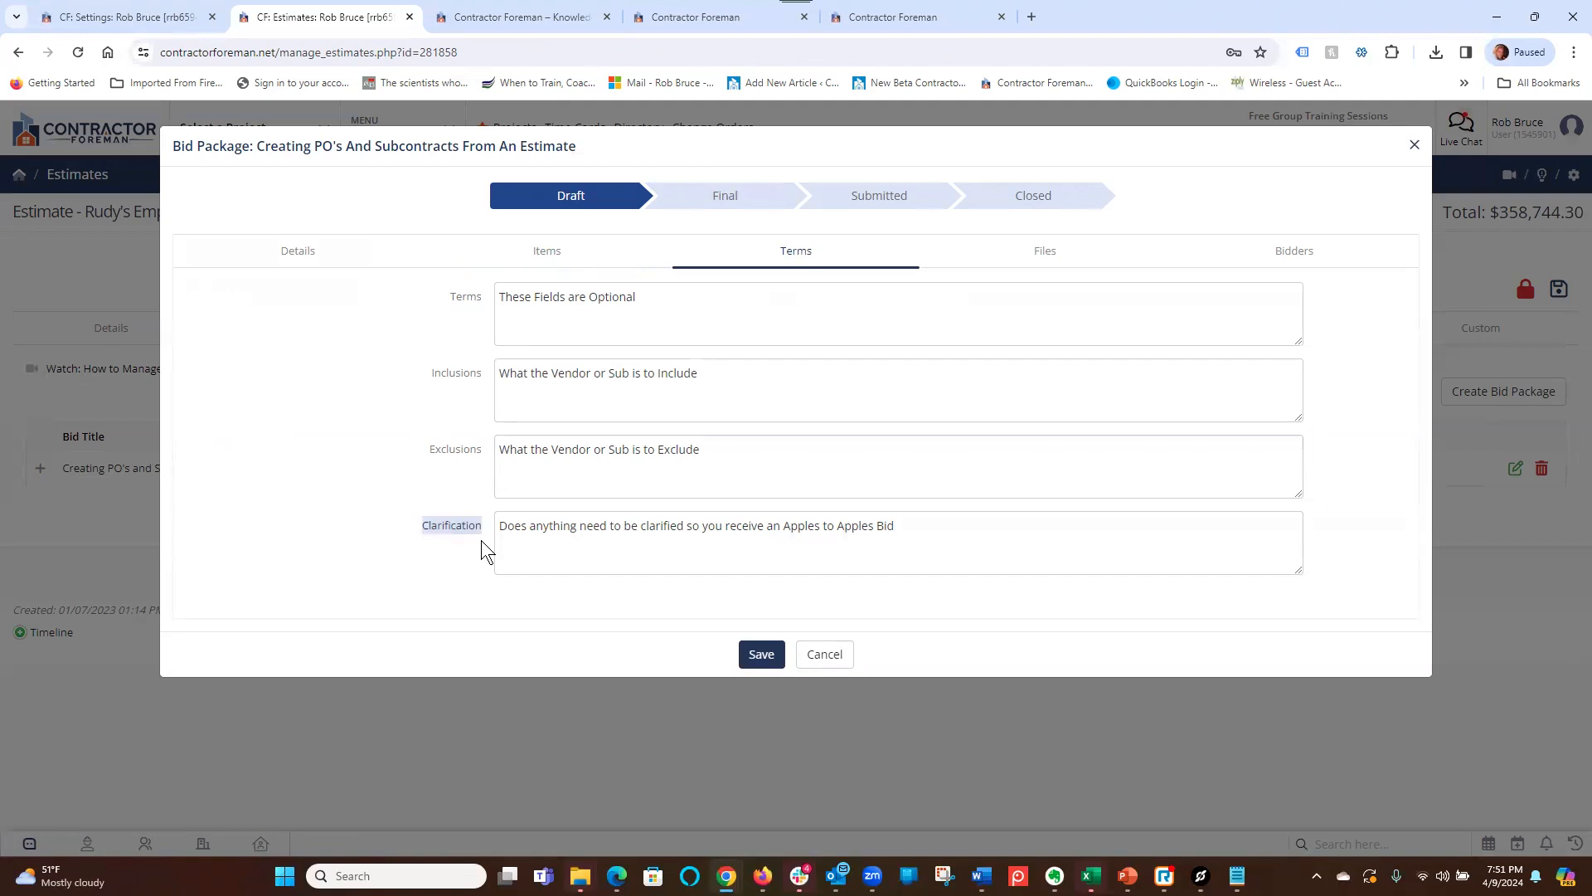
drag(434, 372, 465, 373)
click(433, 455)
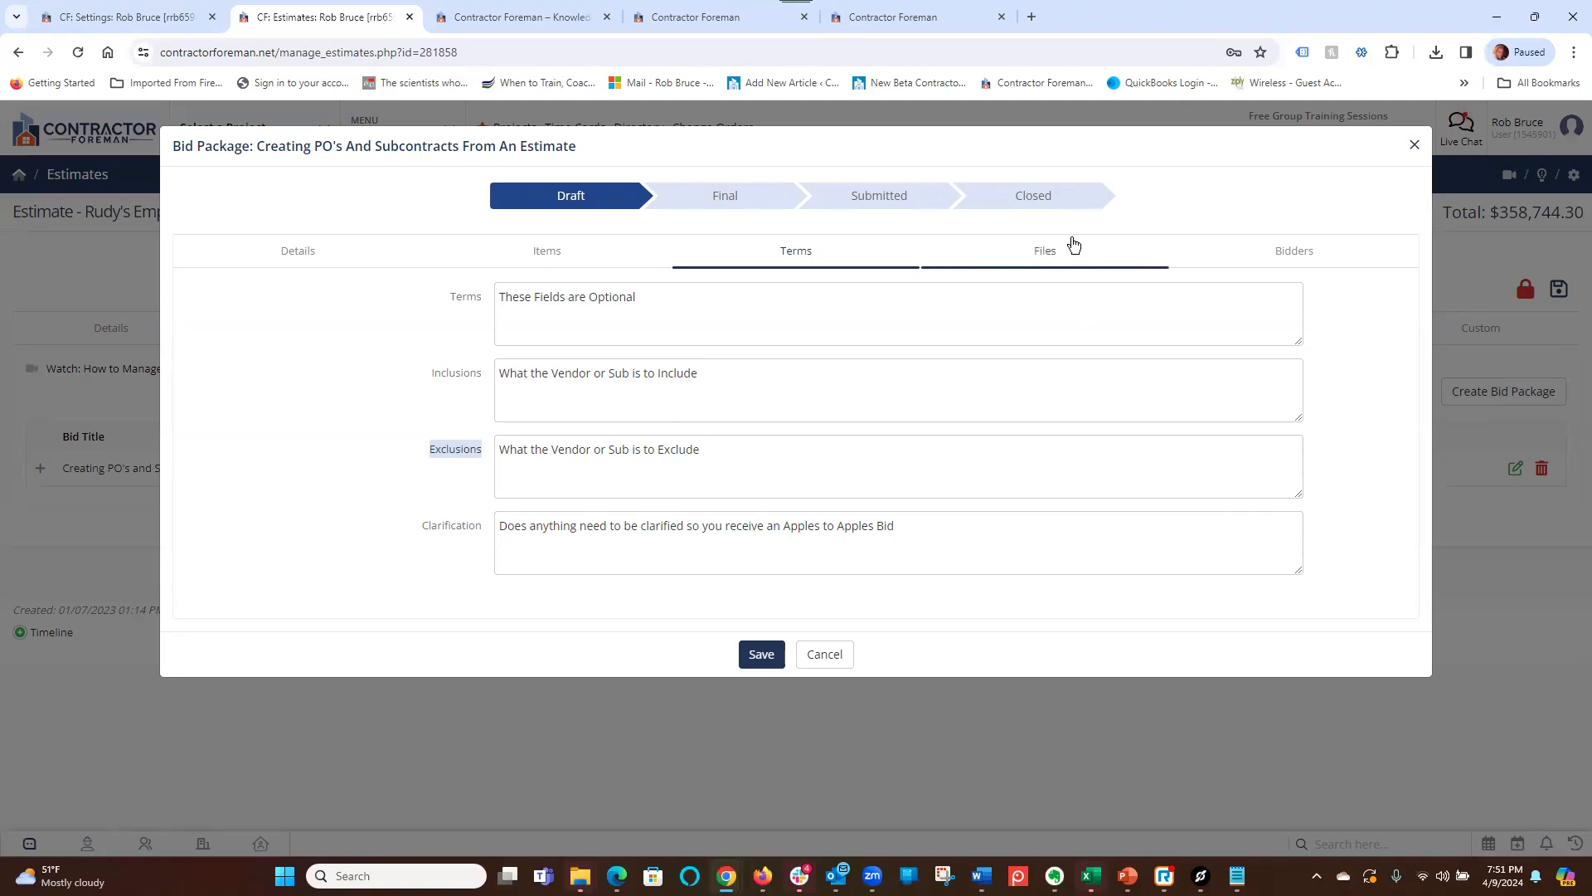
click(1048, 257)
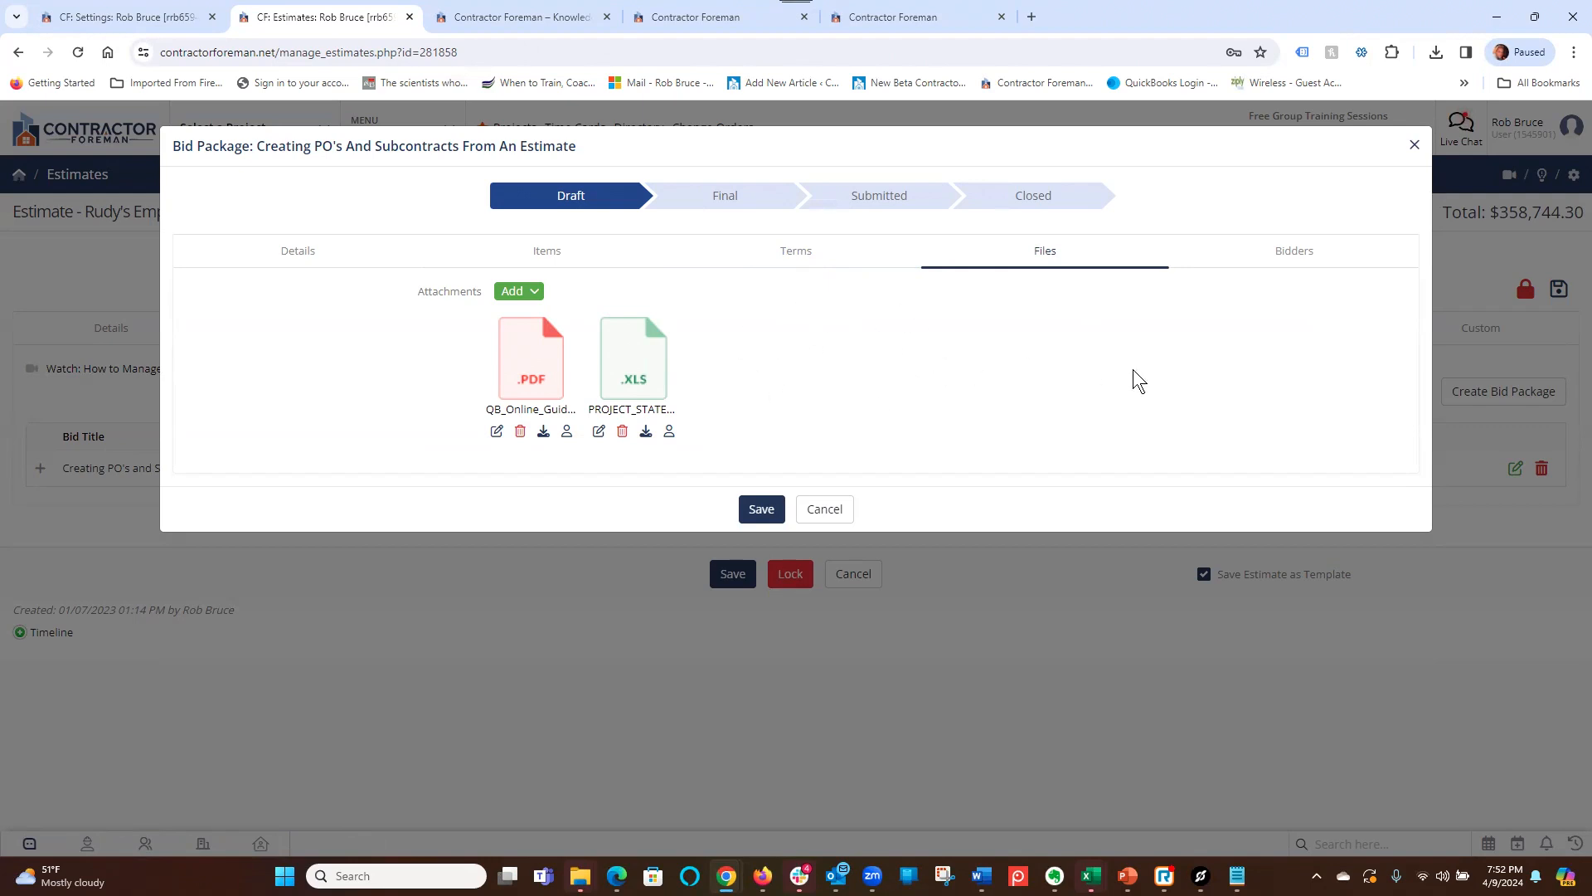
- View the bid package's bidders and open the contact selection for adding a bidder, leaving it without choosing anyone
click(1296, 254)
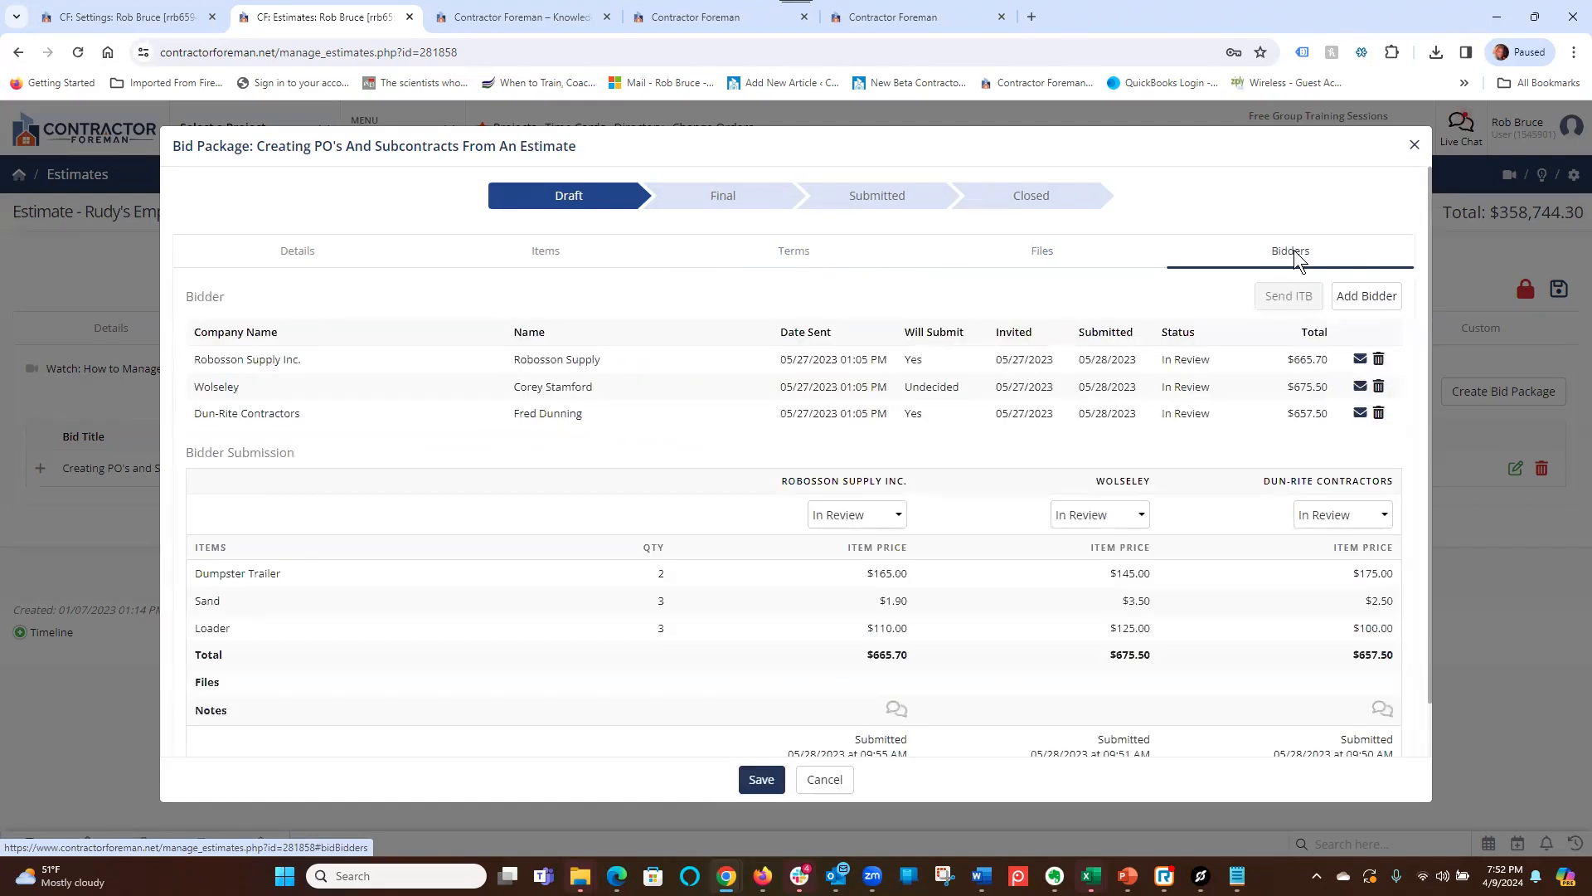
click(1364, 304)
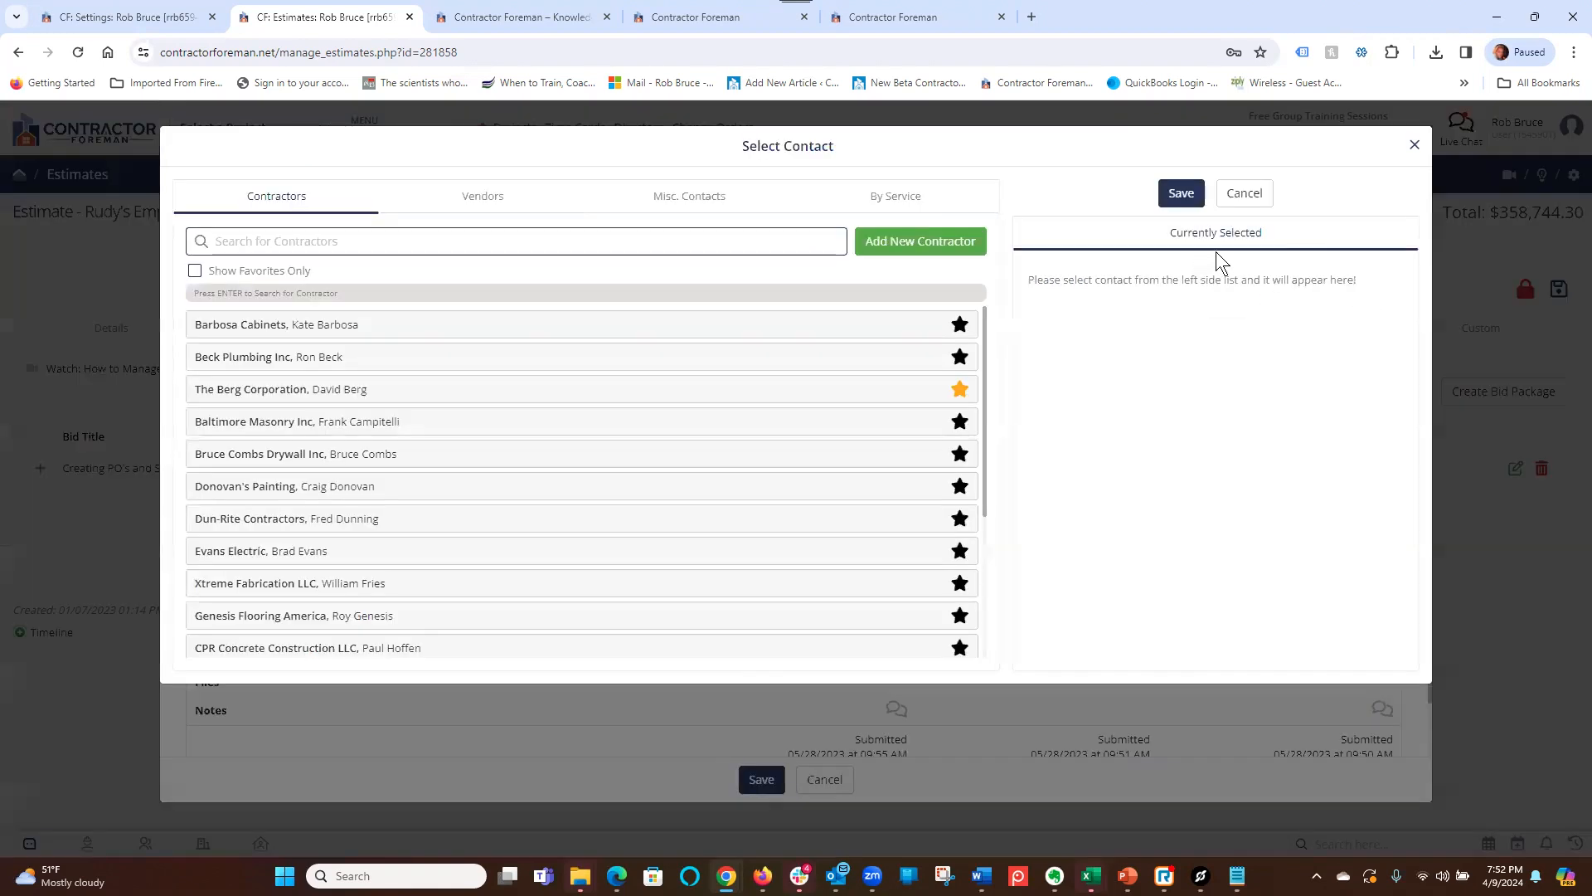
click(1260, 193)
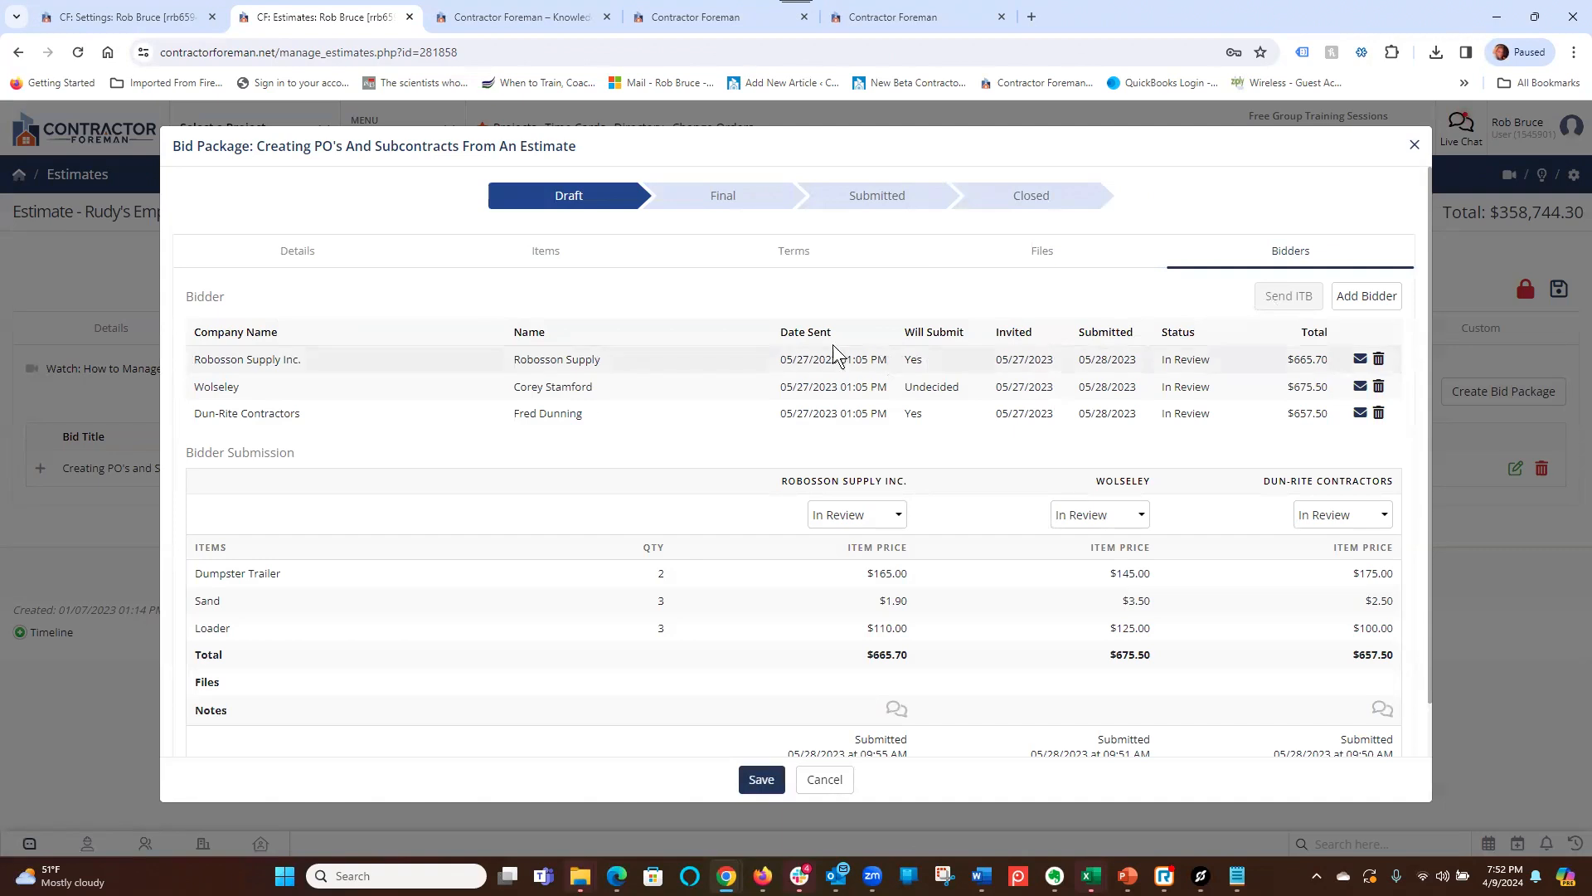
- Review the bidders' Will Submit, Invited and Status columns and the notes in the bidder submission comparison
drag(907, 335, 962, 334)
click(1010, 332)
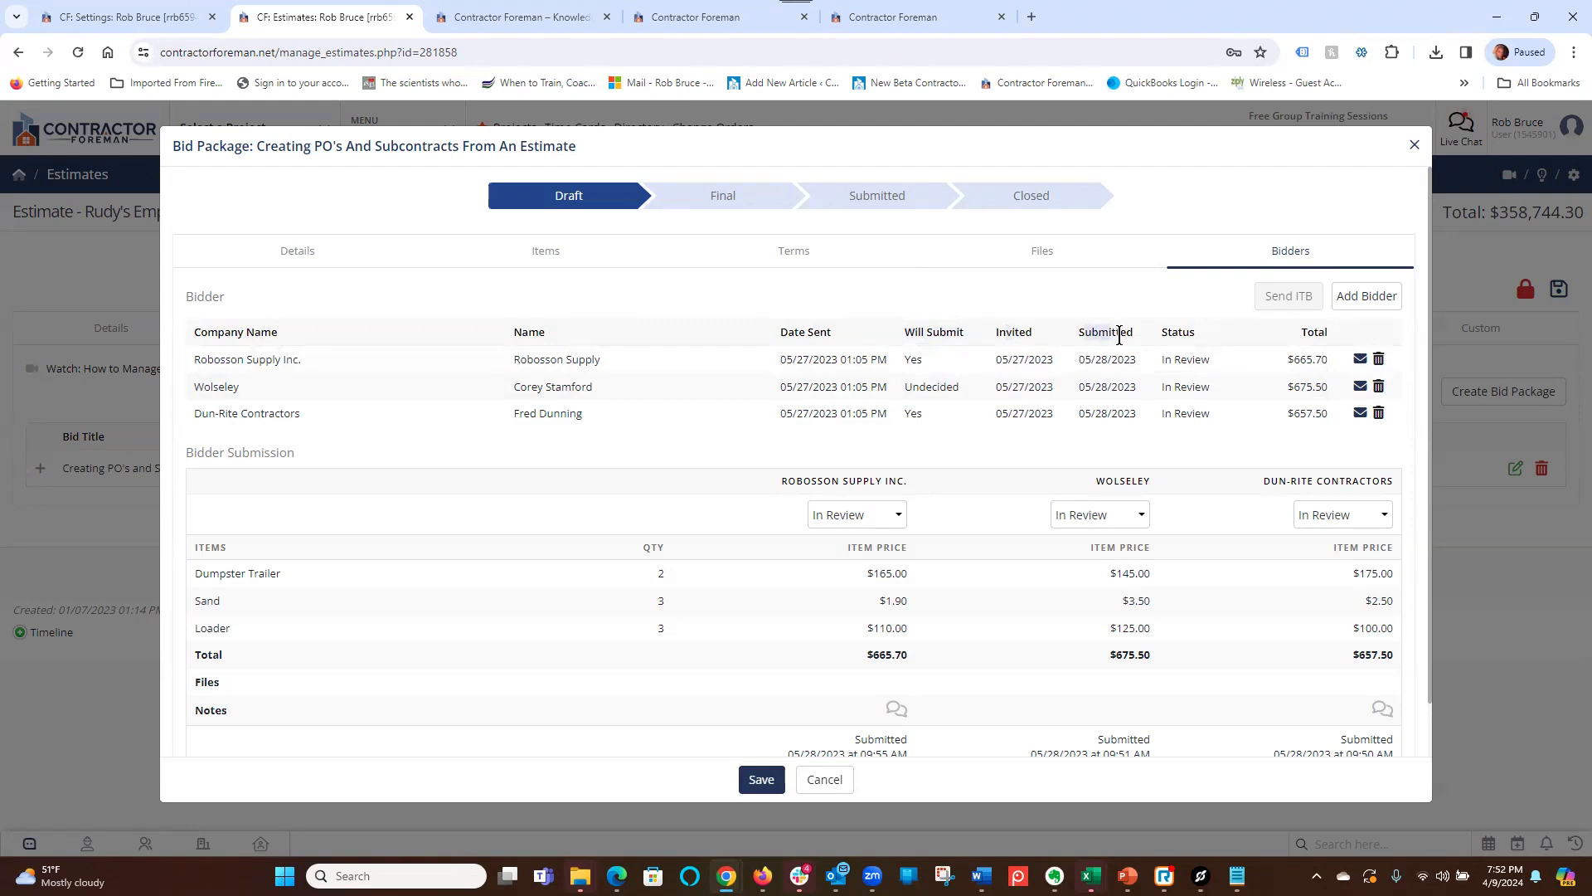
drag(1160, 333, 1208, 332)
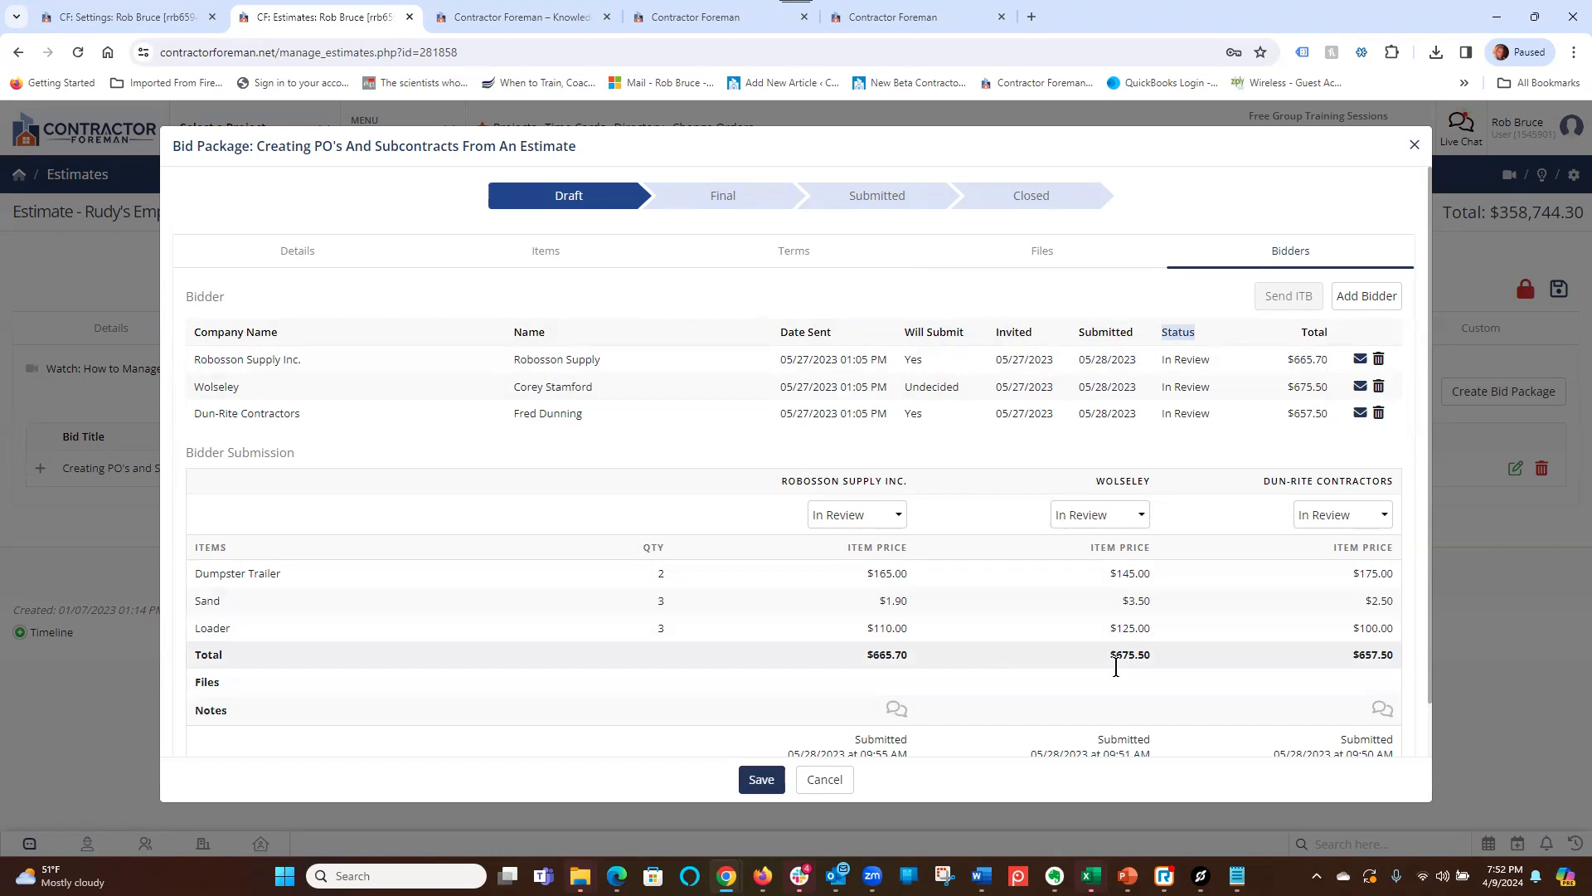
mouse_move(895, 709)
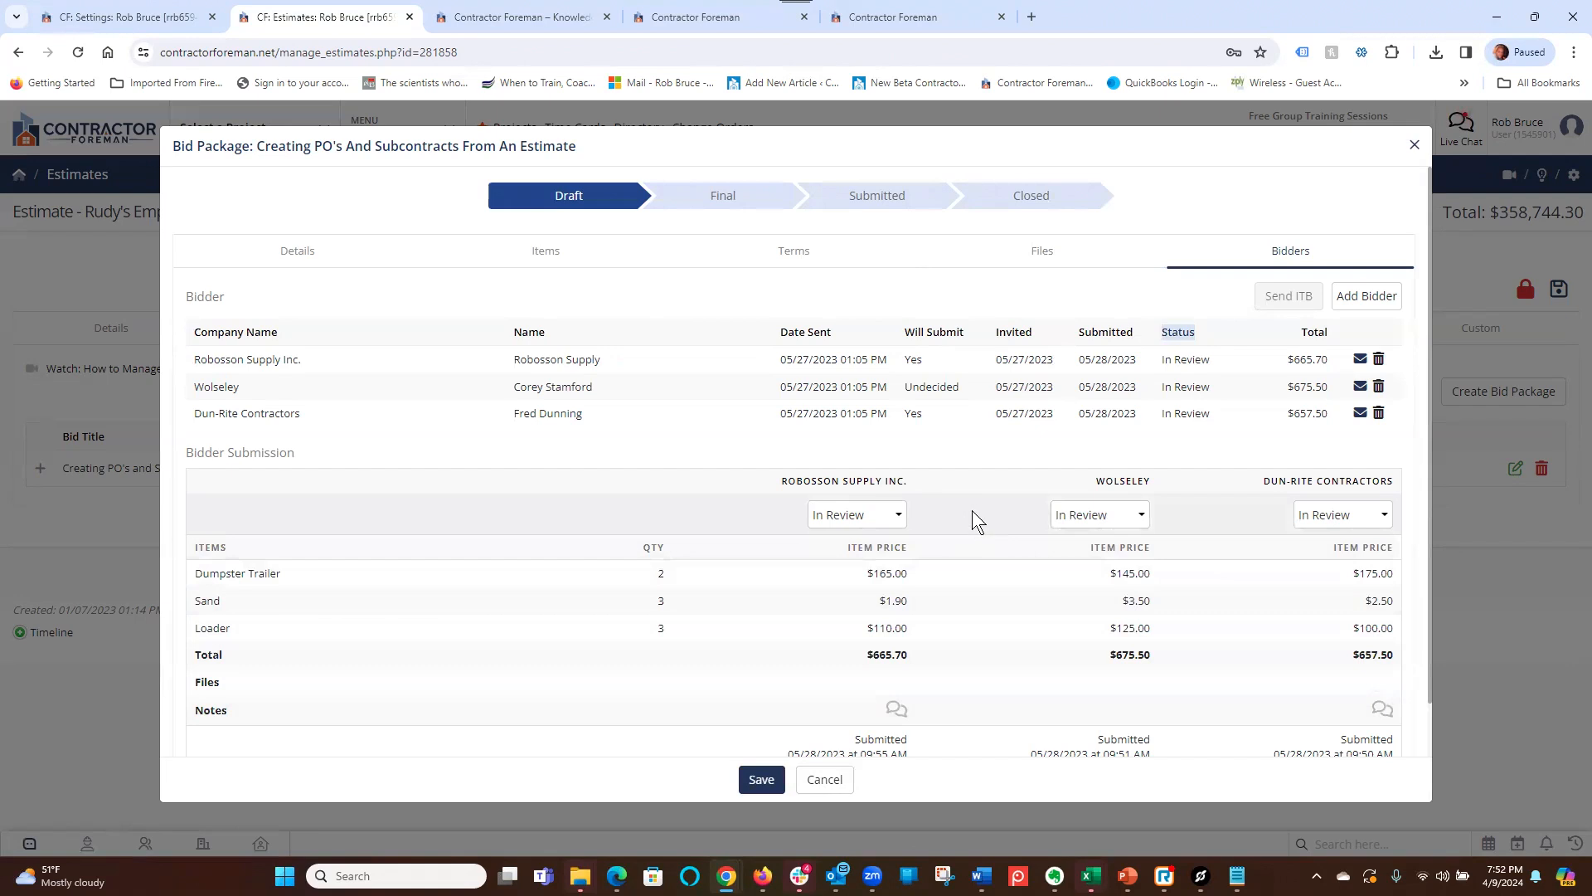
- Set Robosson Supply Inc.'s bid status to Awarded and decline applying the bid price to the estimated item price
click(900, 514)
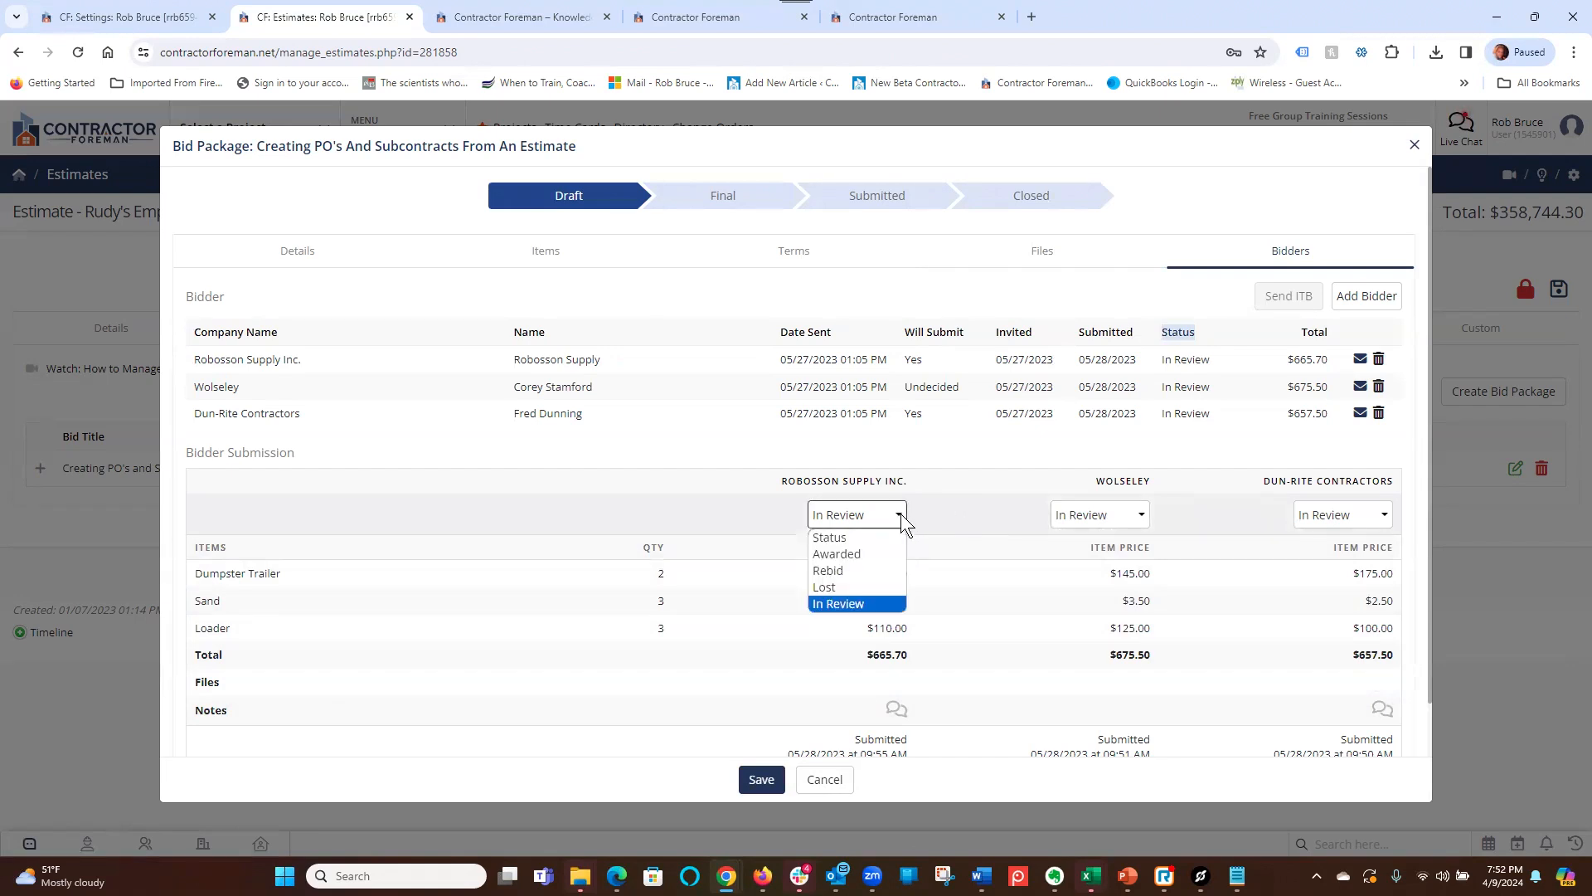
click(836, 554)
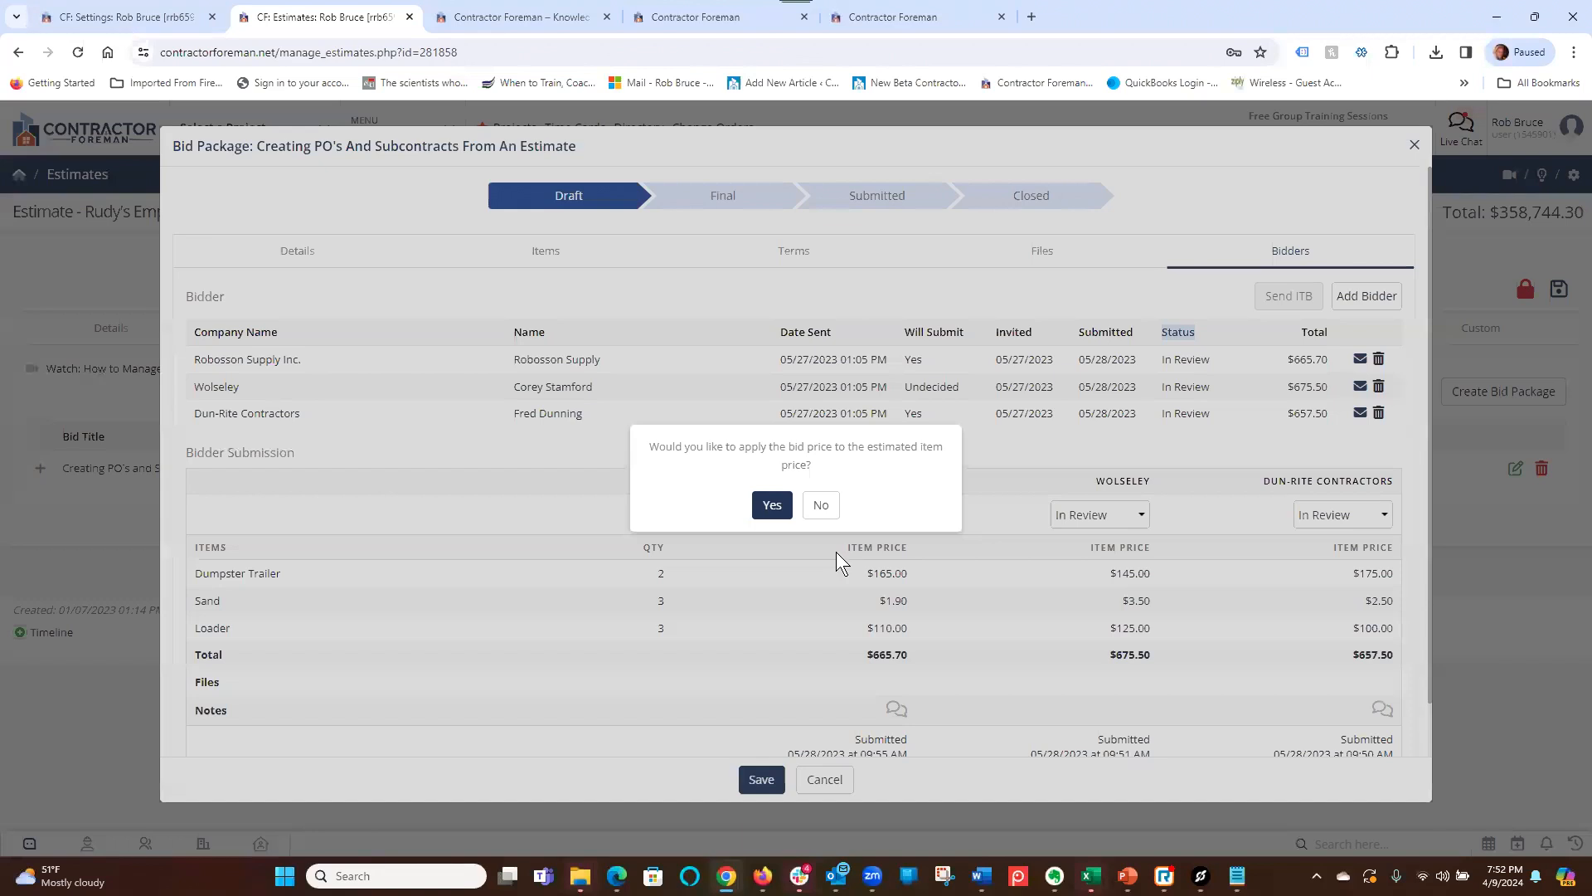
drag(653, 449, 835, 461)
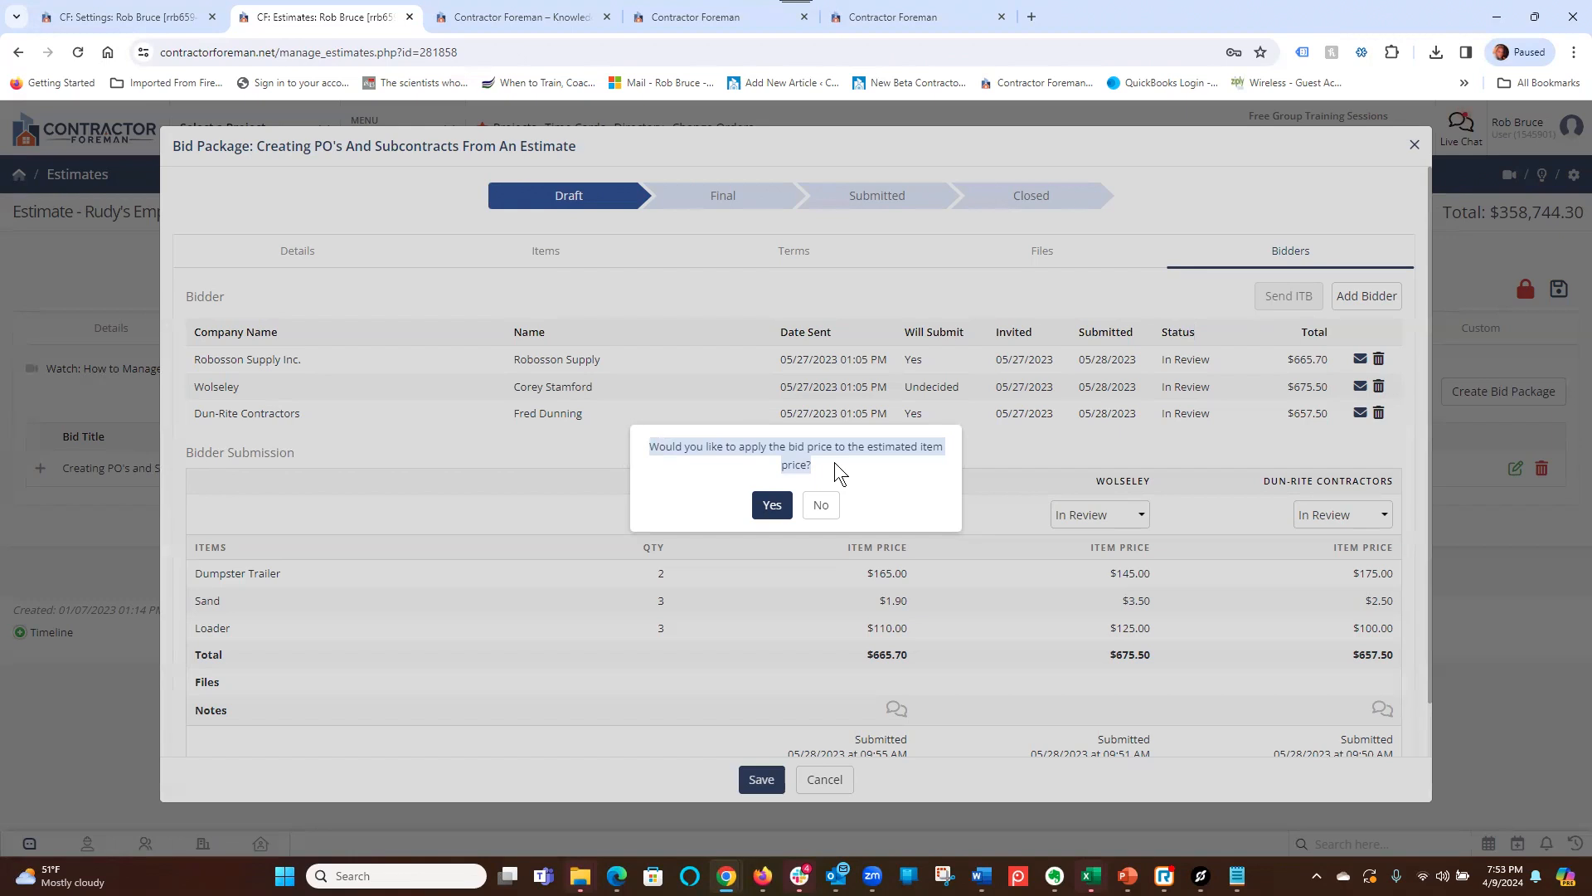
click(821, 506)
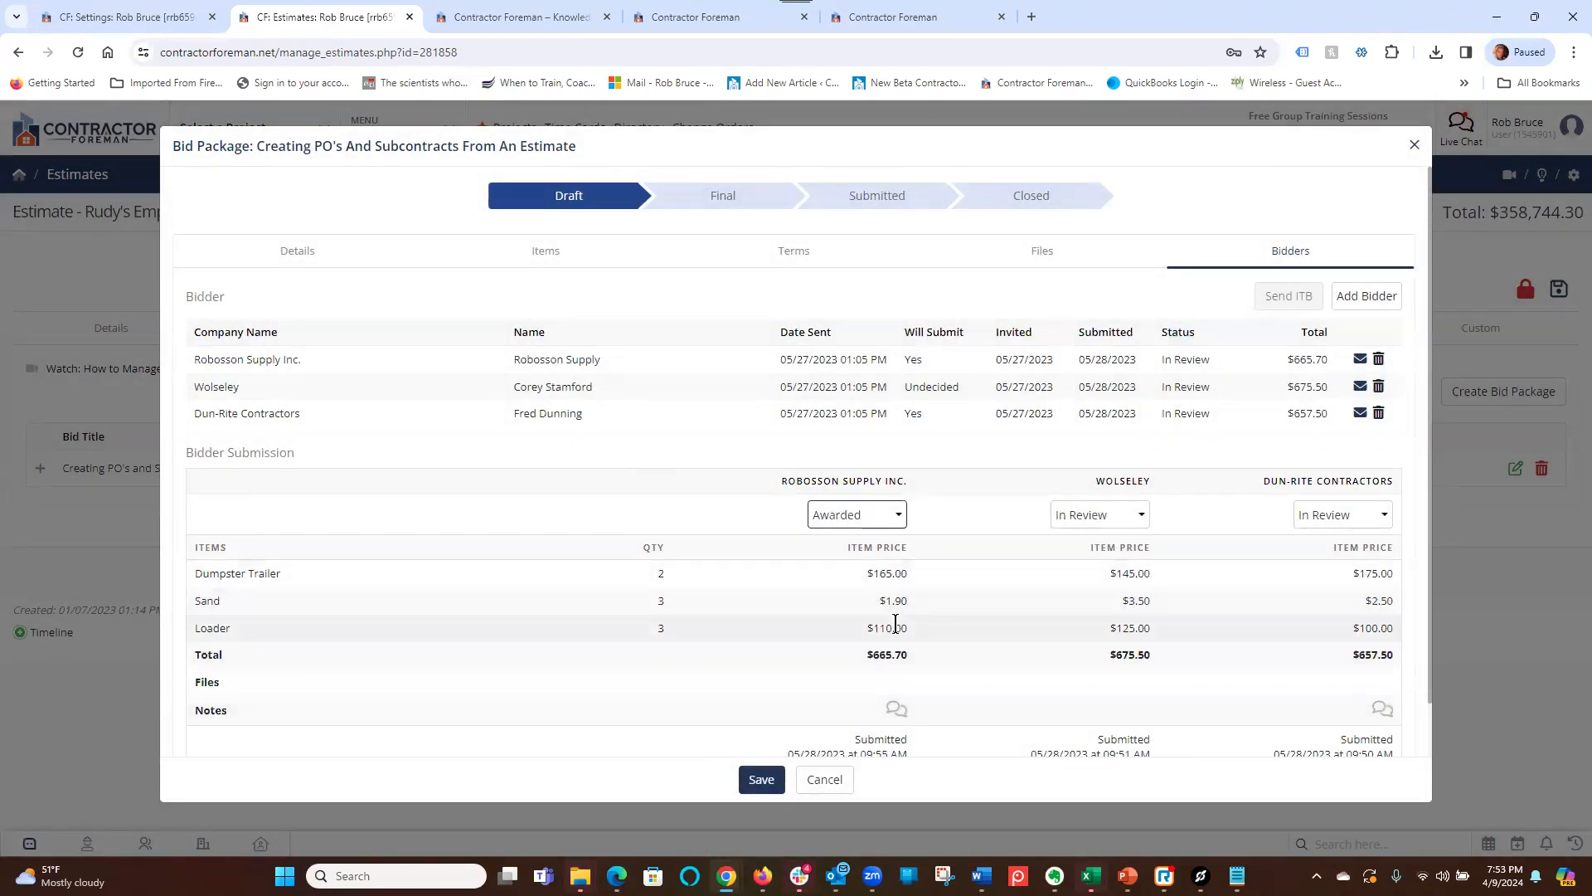
- Set the bid statuses of Wolseley and Dun-Rite Contractors to Lost
click(1128, 516)
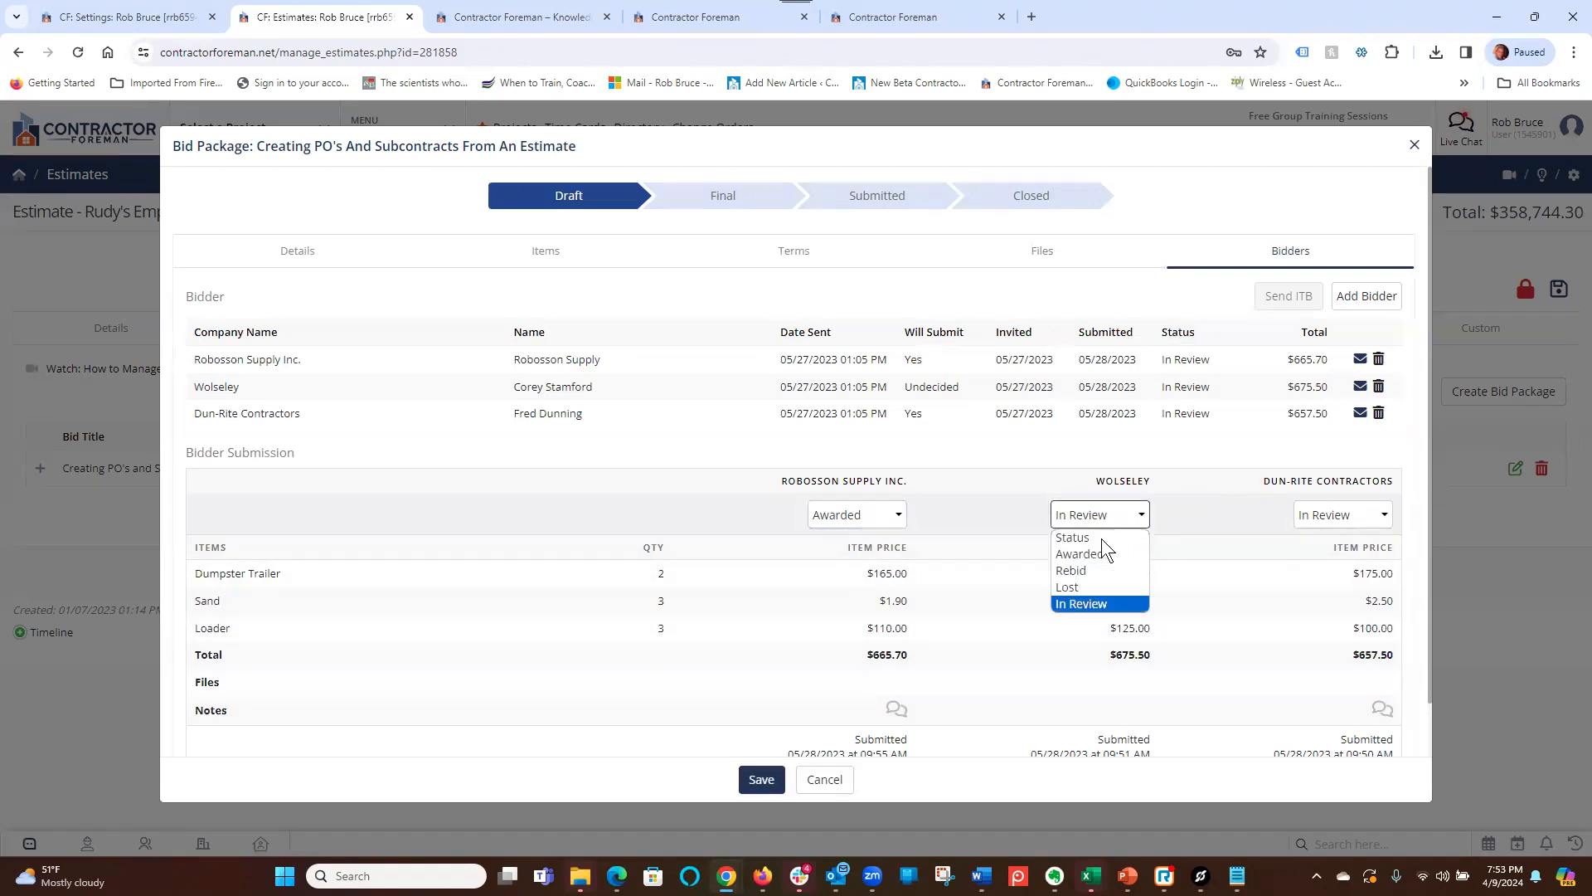
click(1077, 586)
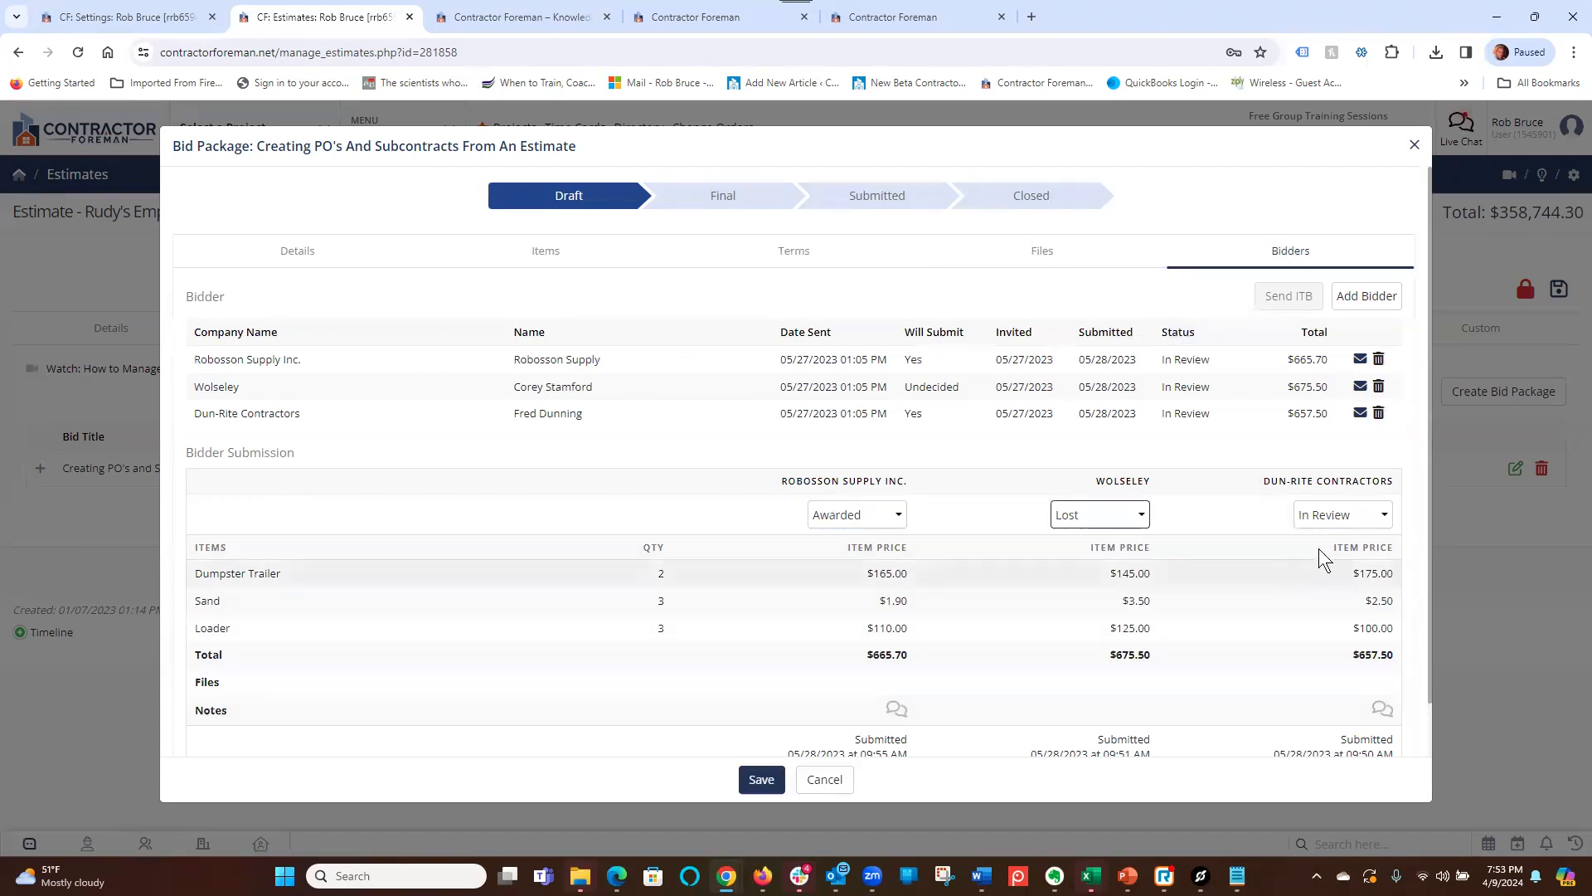
click(1335, 515)
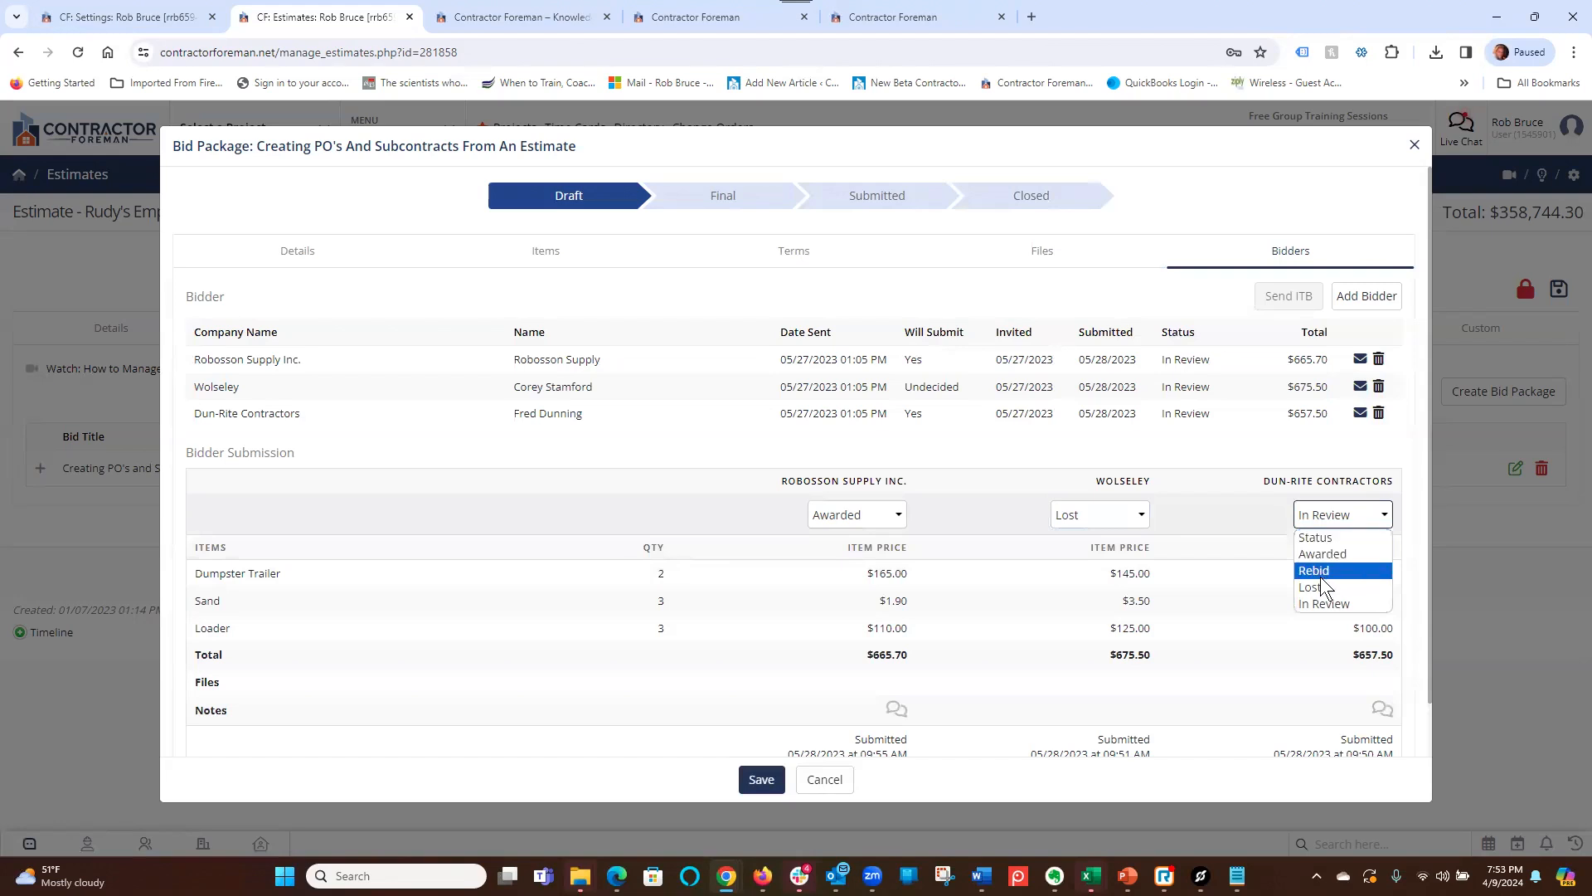
click(1319, 585)
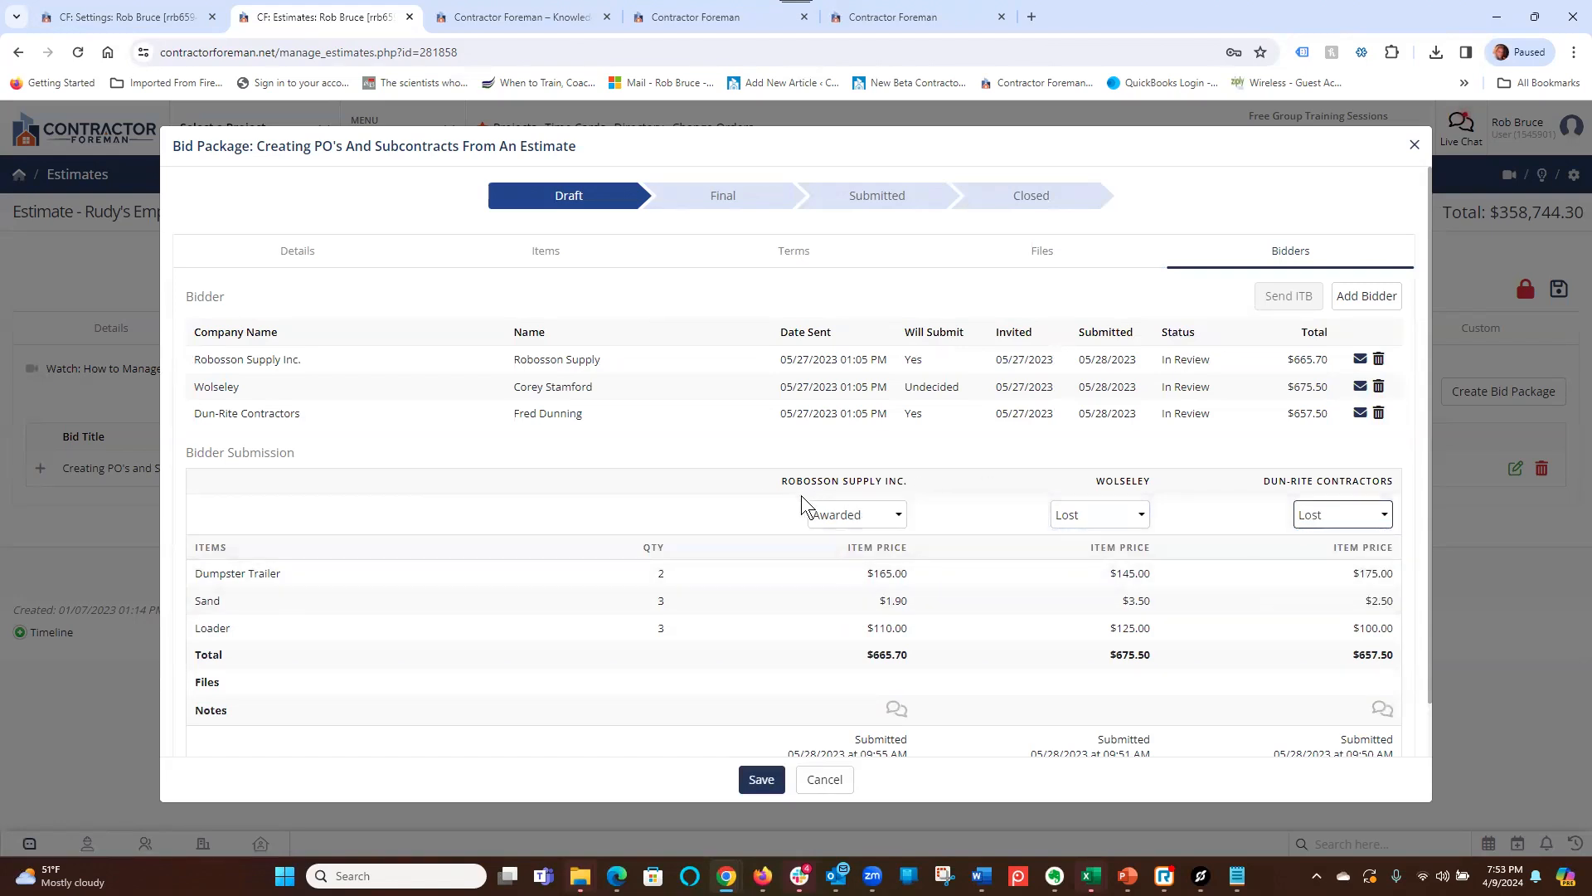
- Point out the awarded bidder Robosson Supply Inc. and close the bid package without saving the changes
drag(782, 481, 893, 481)
click(755, 484)
drag(797, 478, 881, 479)
mouse_move(1428, 176)
mouse_down()
mouse_move(1433, 241)
mouse_move(1420, 172)
mouse_up()
click(1414, 149)
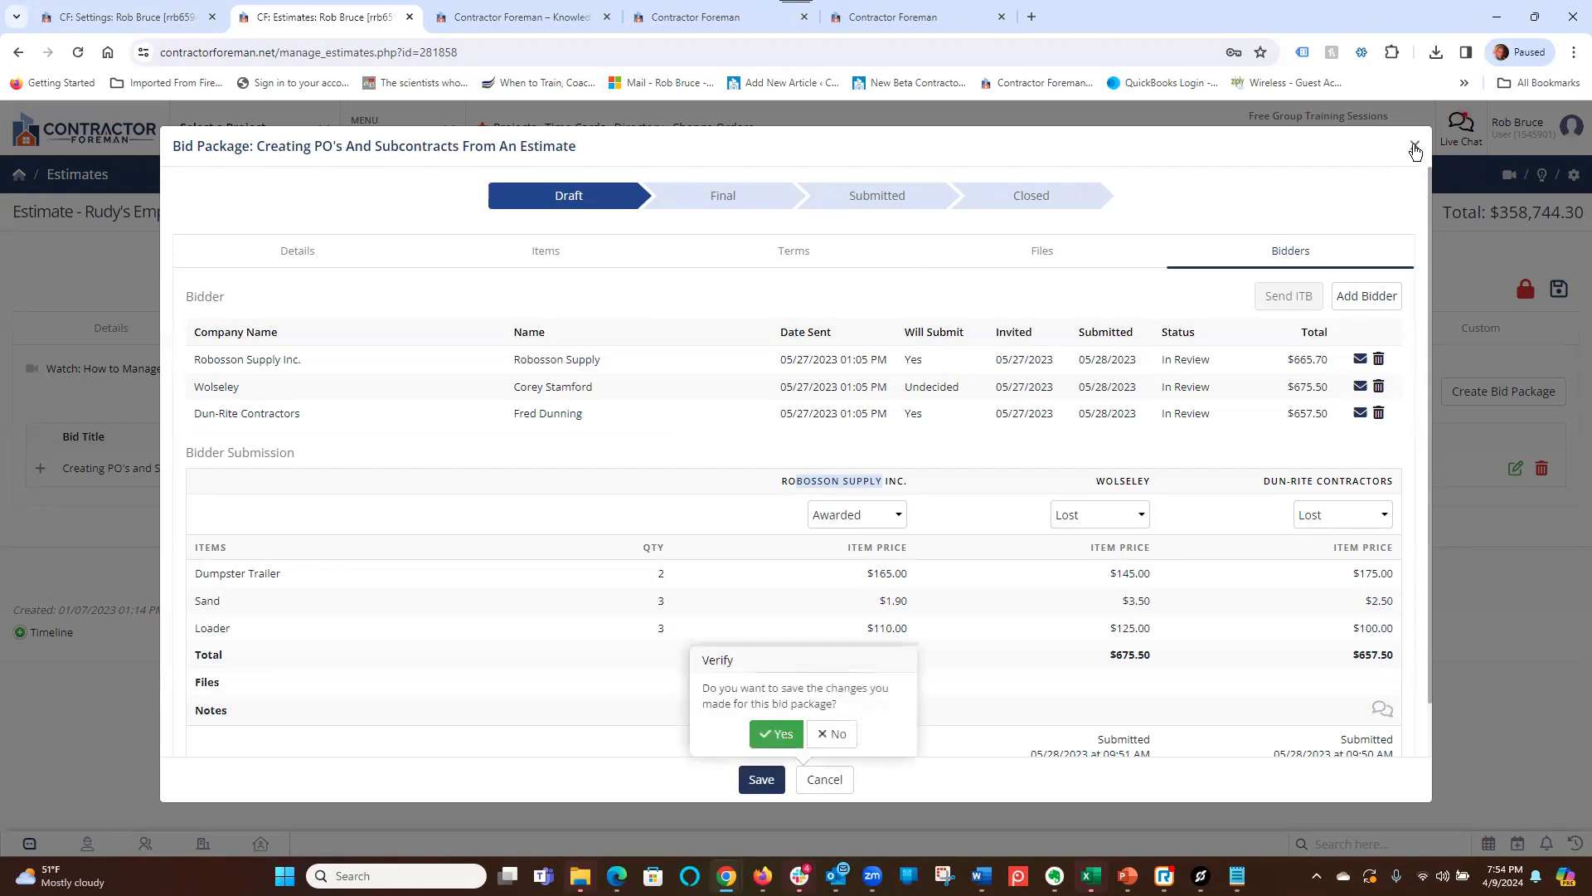
click(836, 734)
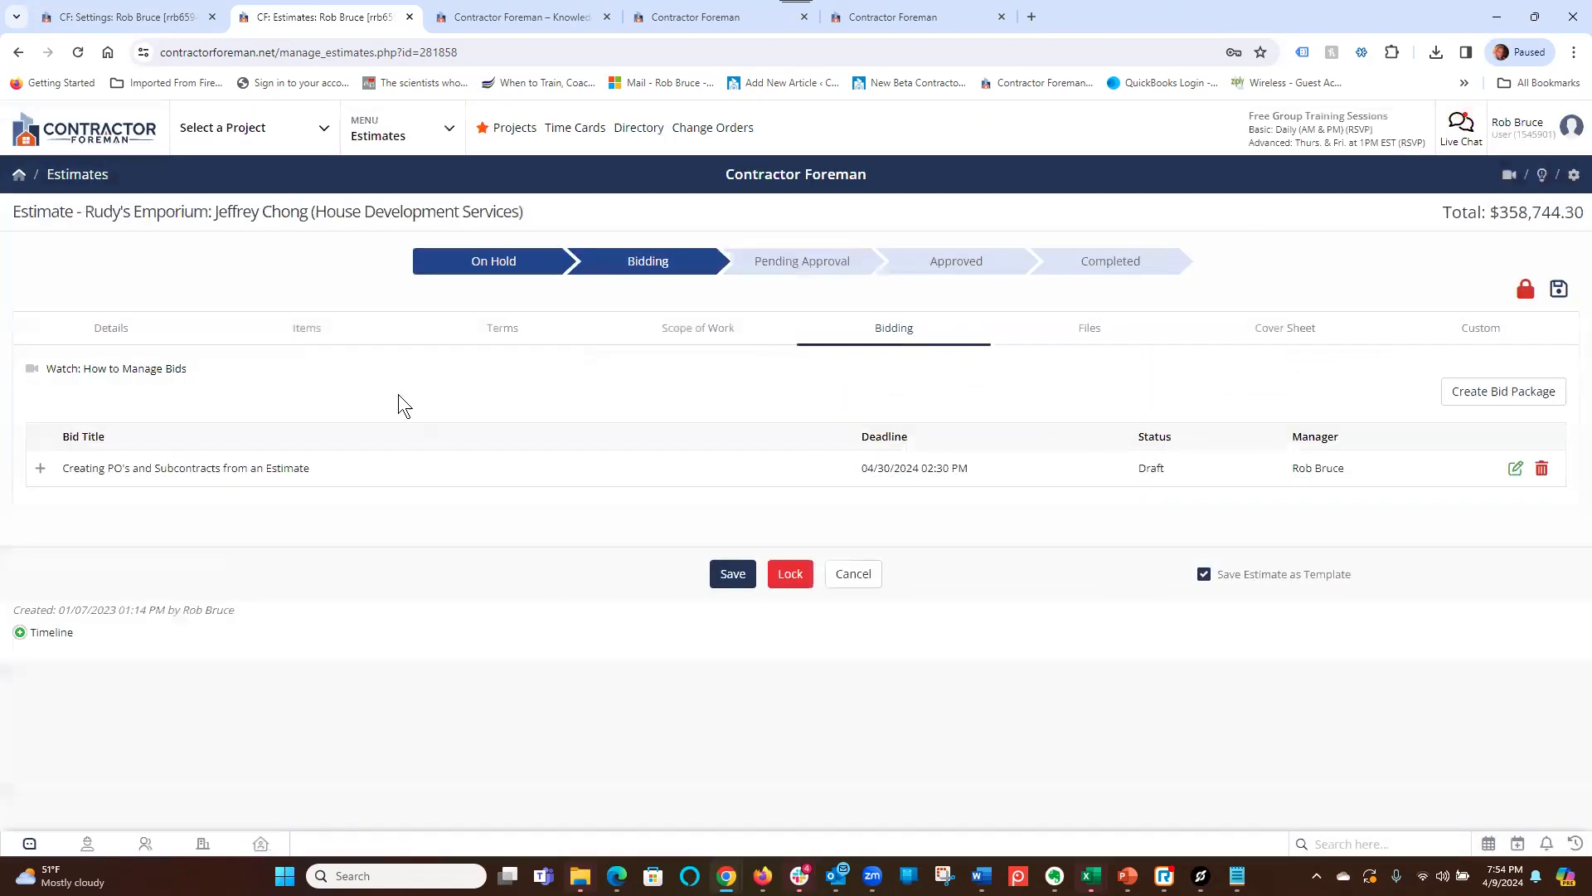
- Select the vendor Home Depot as assignee of the first Drywall item in Adding Items to a Section, and close the item without saving
click(310, 327)
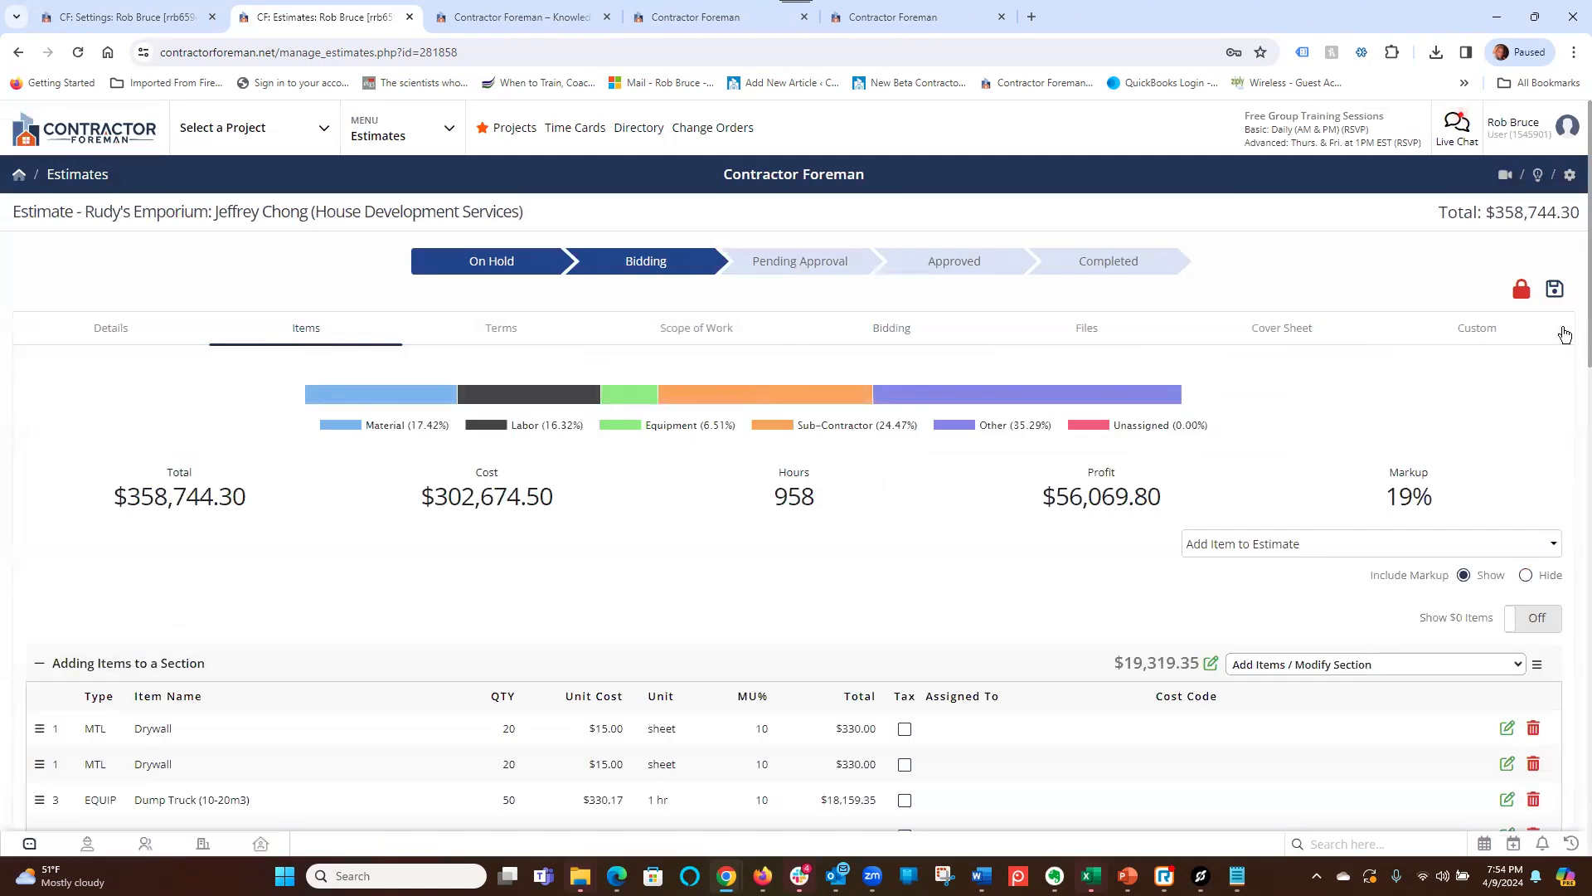
scroll(1569, 339, down, 3)
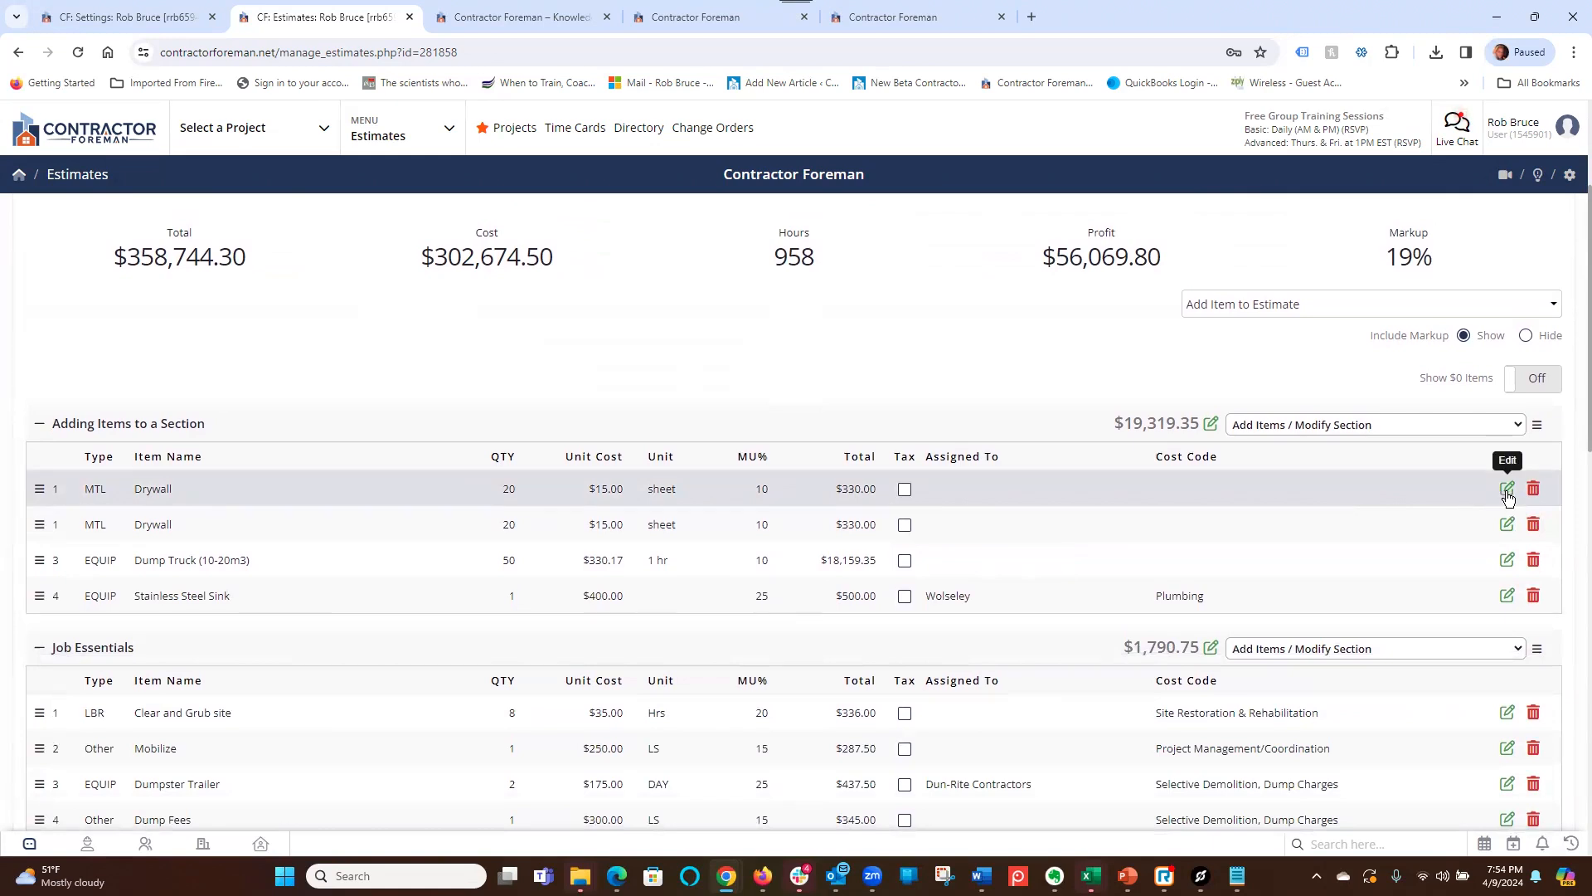
click(1507, 489)
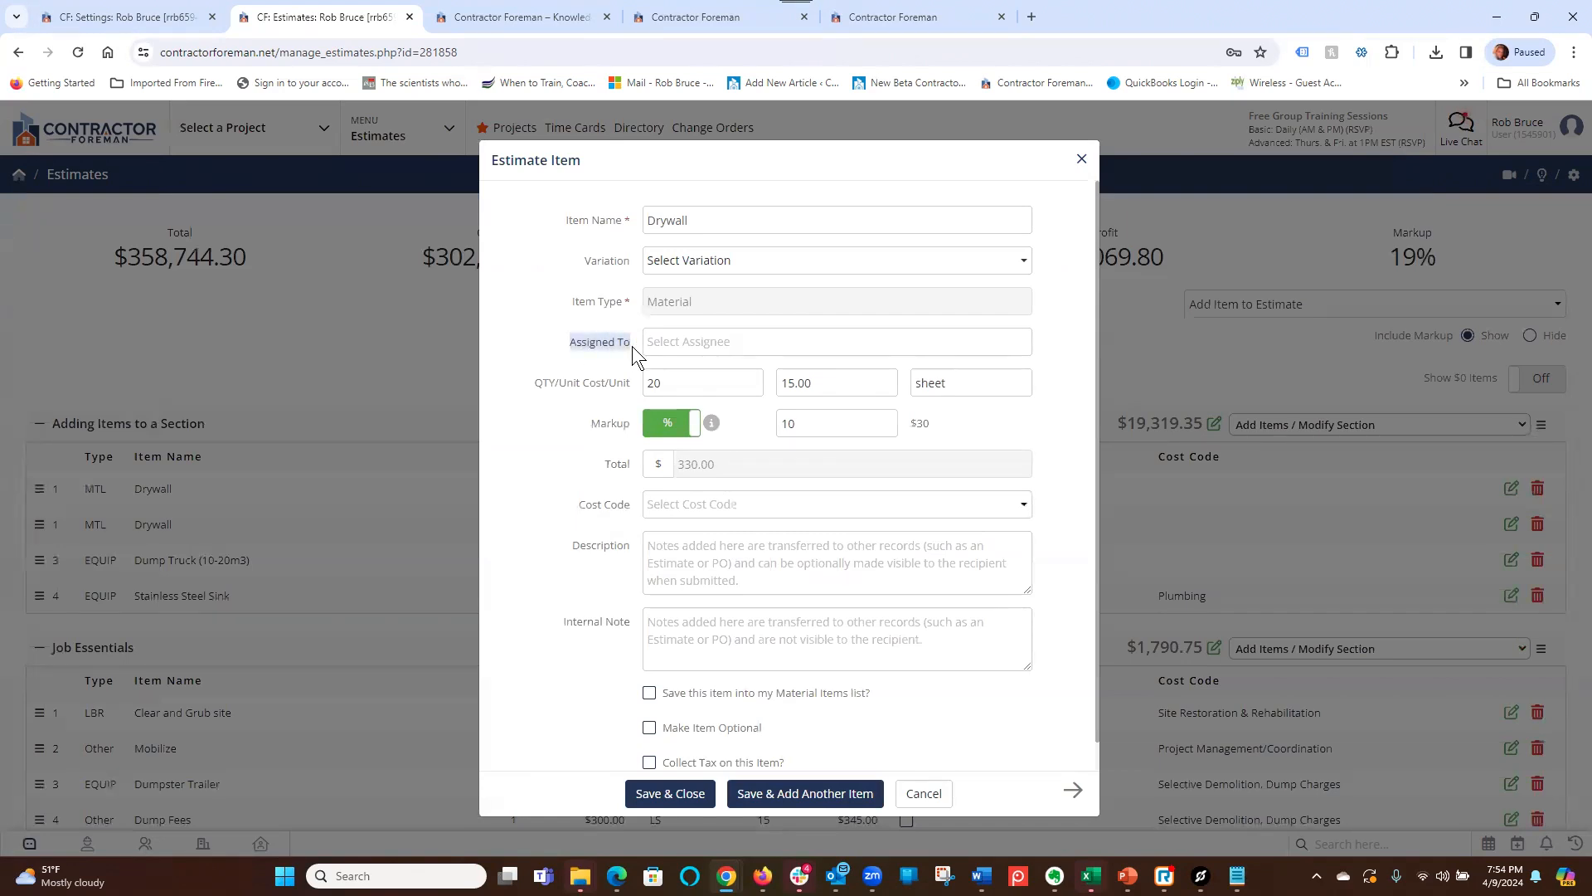
click(700, 349)
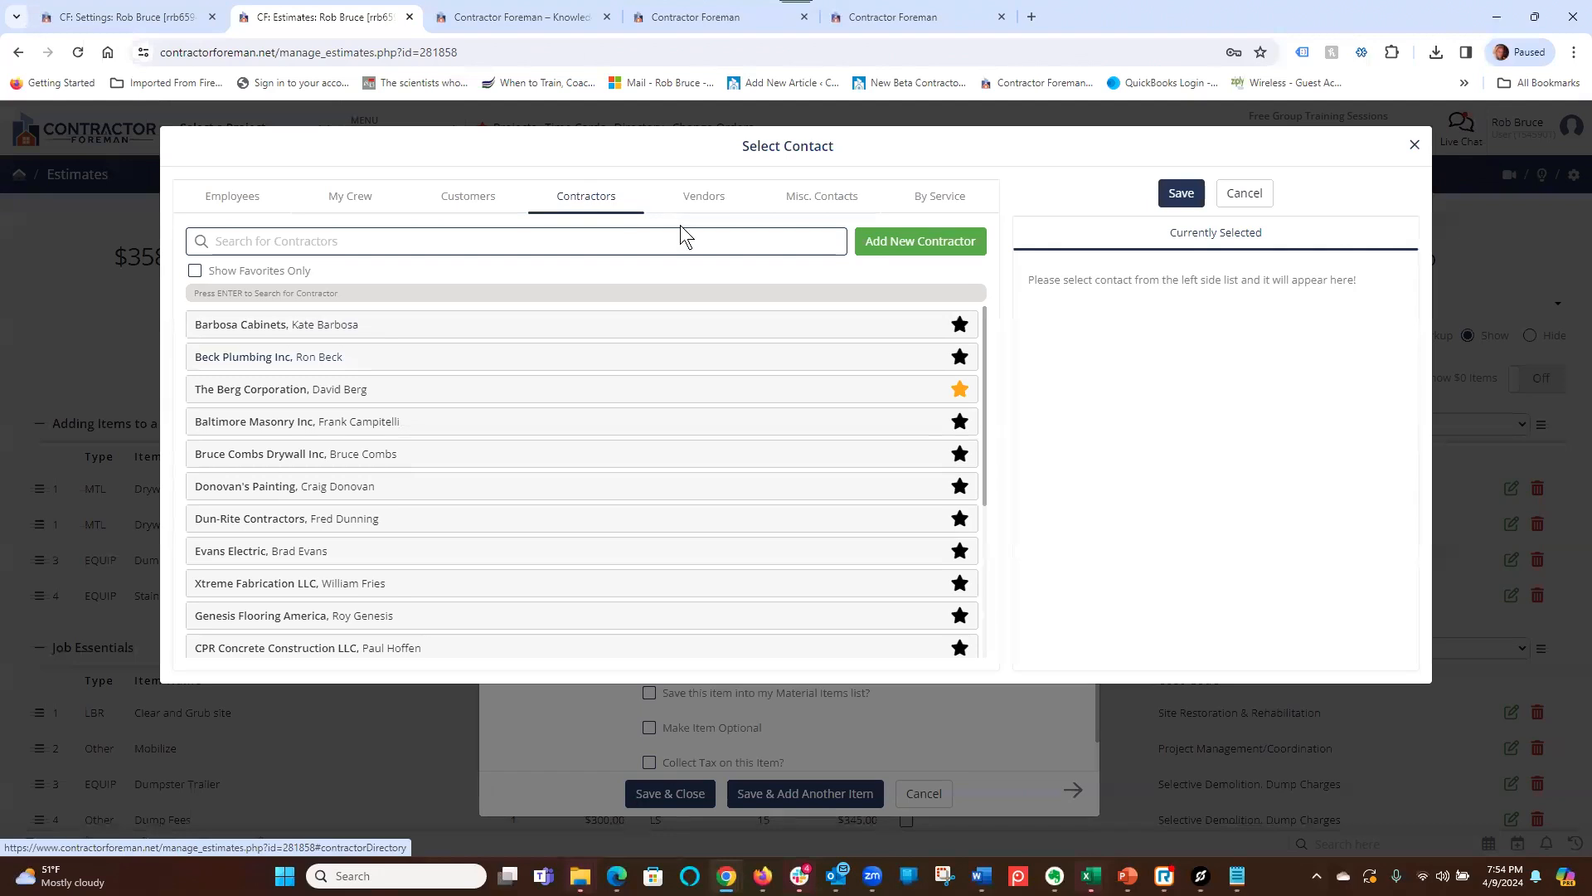
click(706, 202)
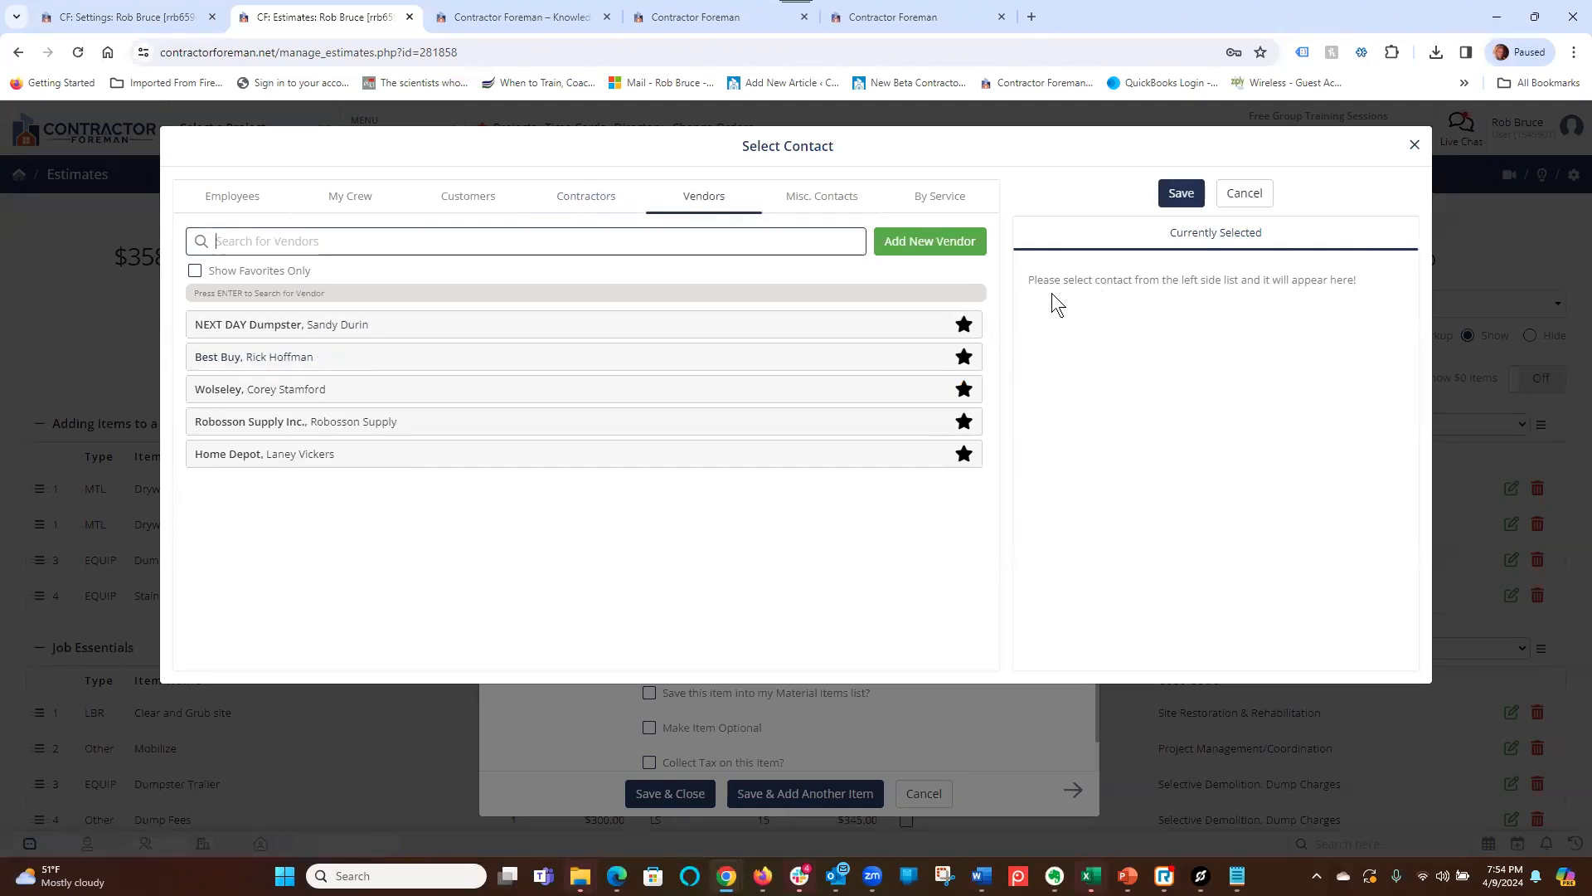
click(278, 456)
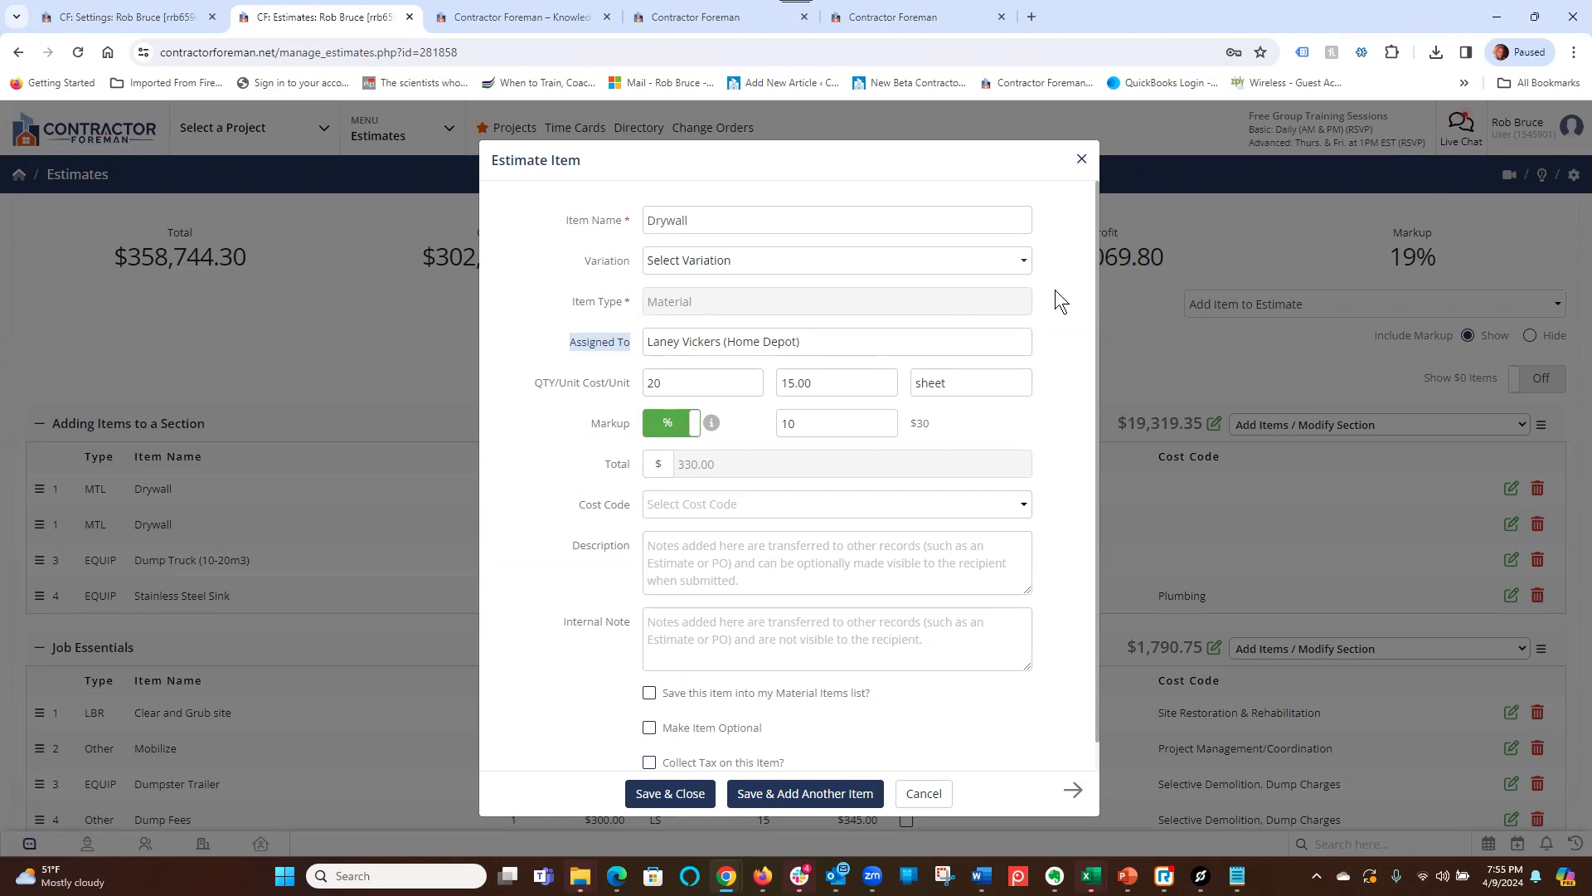
click(1082, 162)
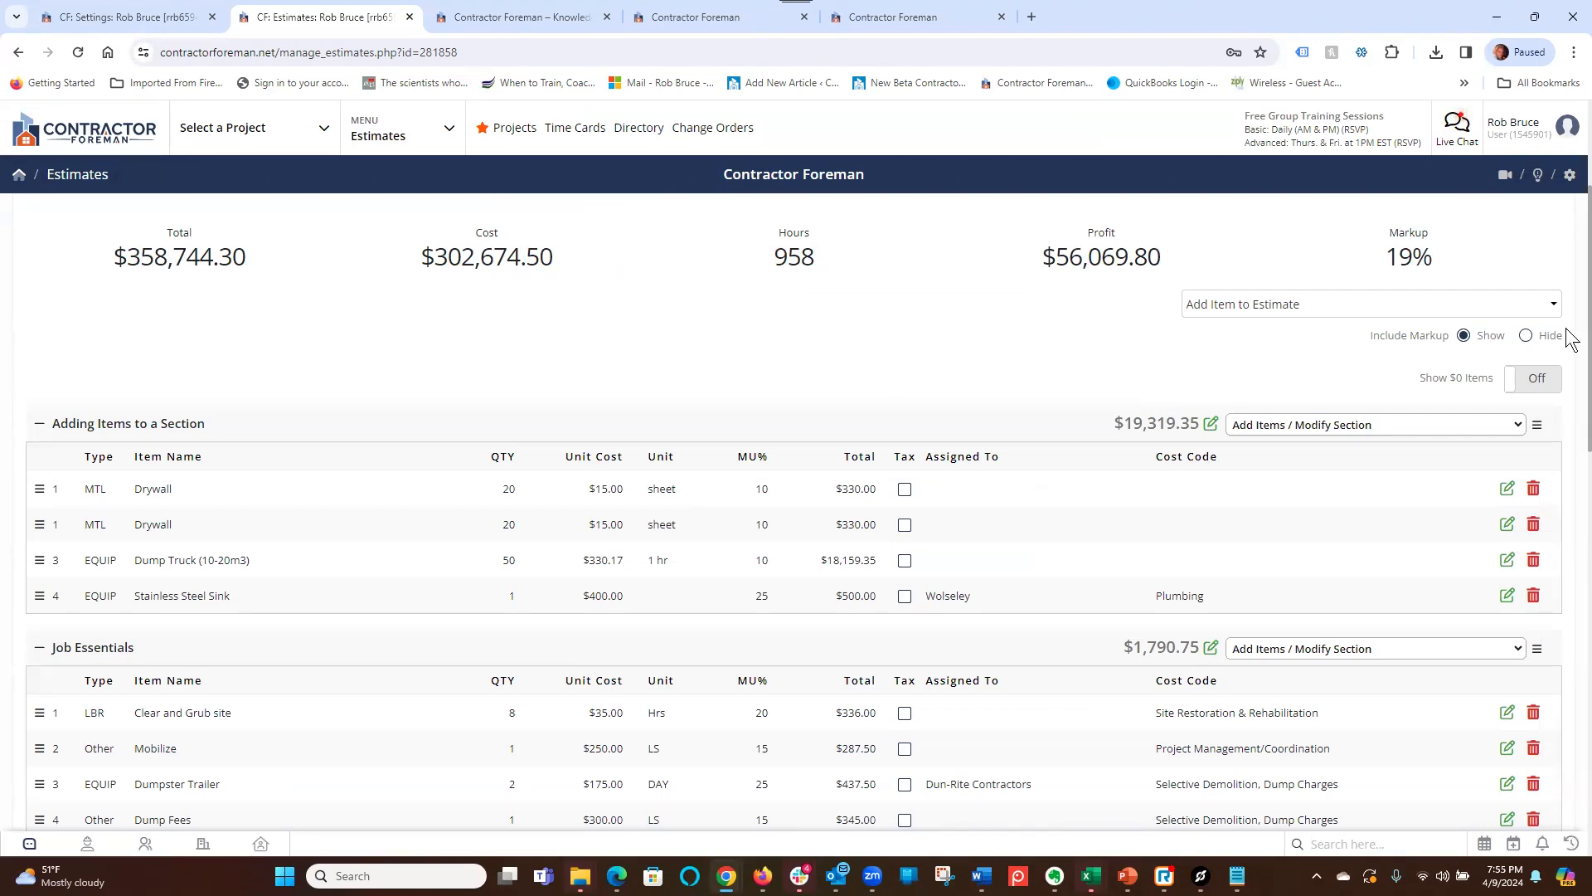
- Start importing estimate items from a CSV file and load EstimateItems (3) from Downloads for column review
scroll(1570, 319, up, 3)
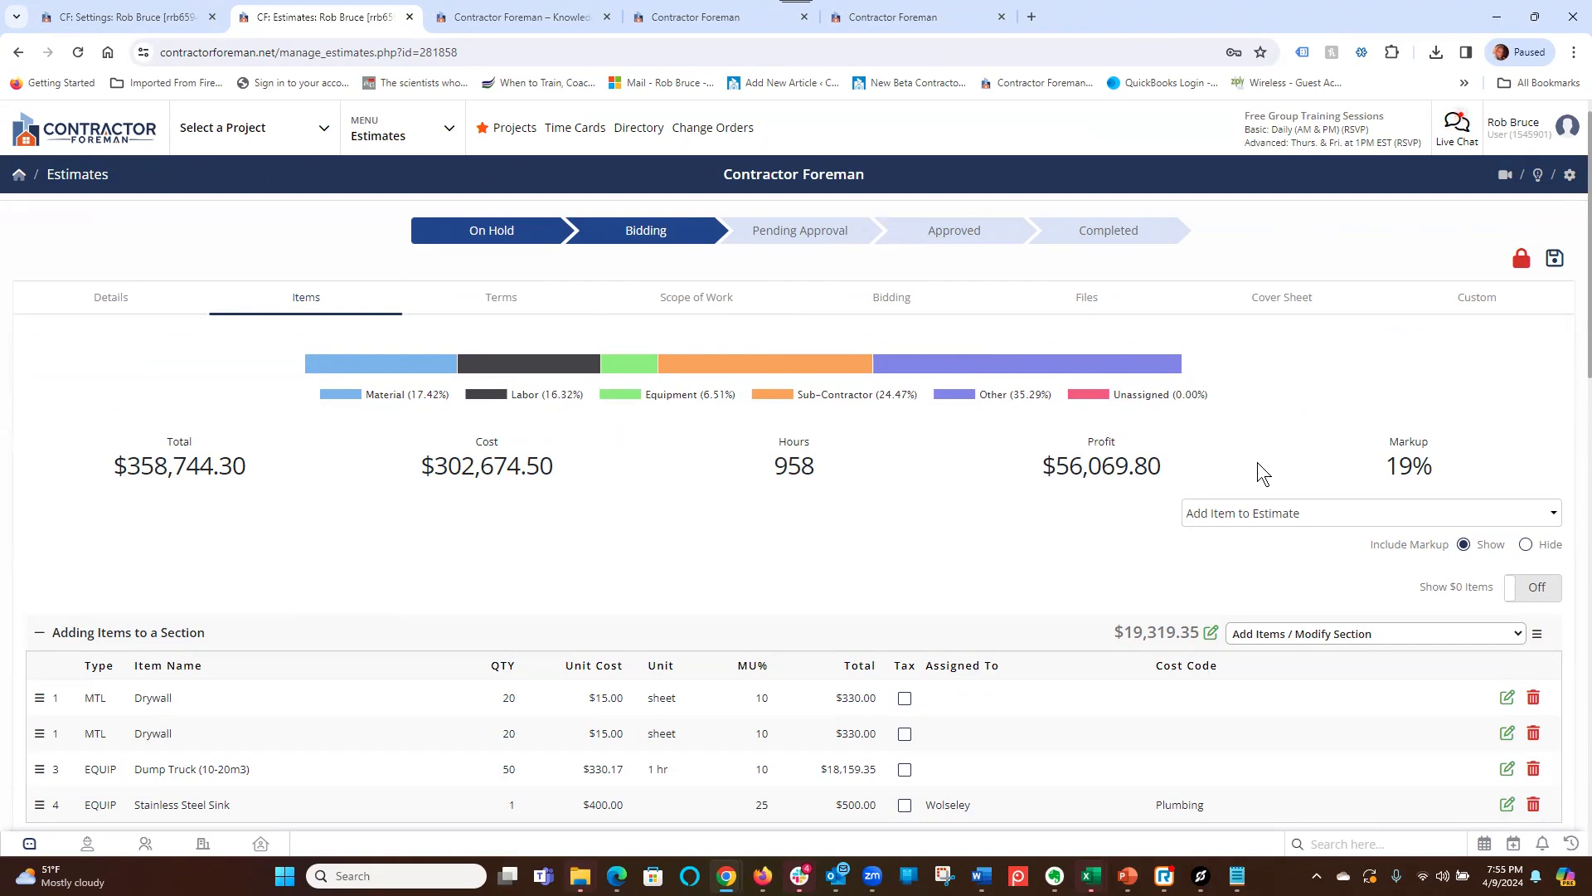
click(1260, 512)
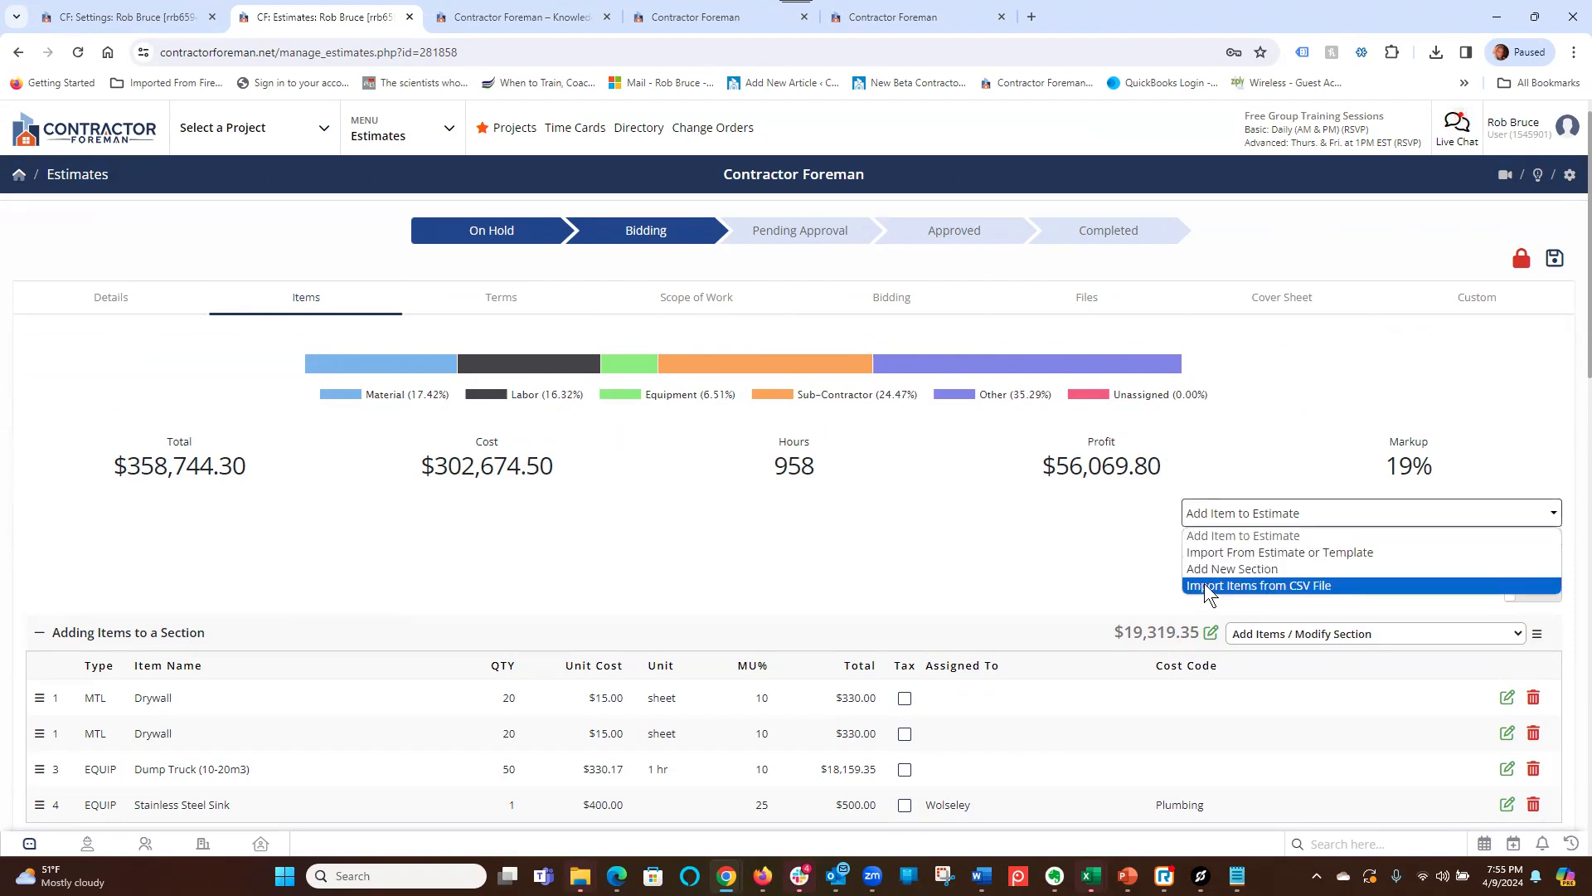
click(1265, 585)
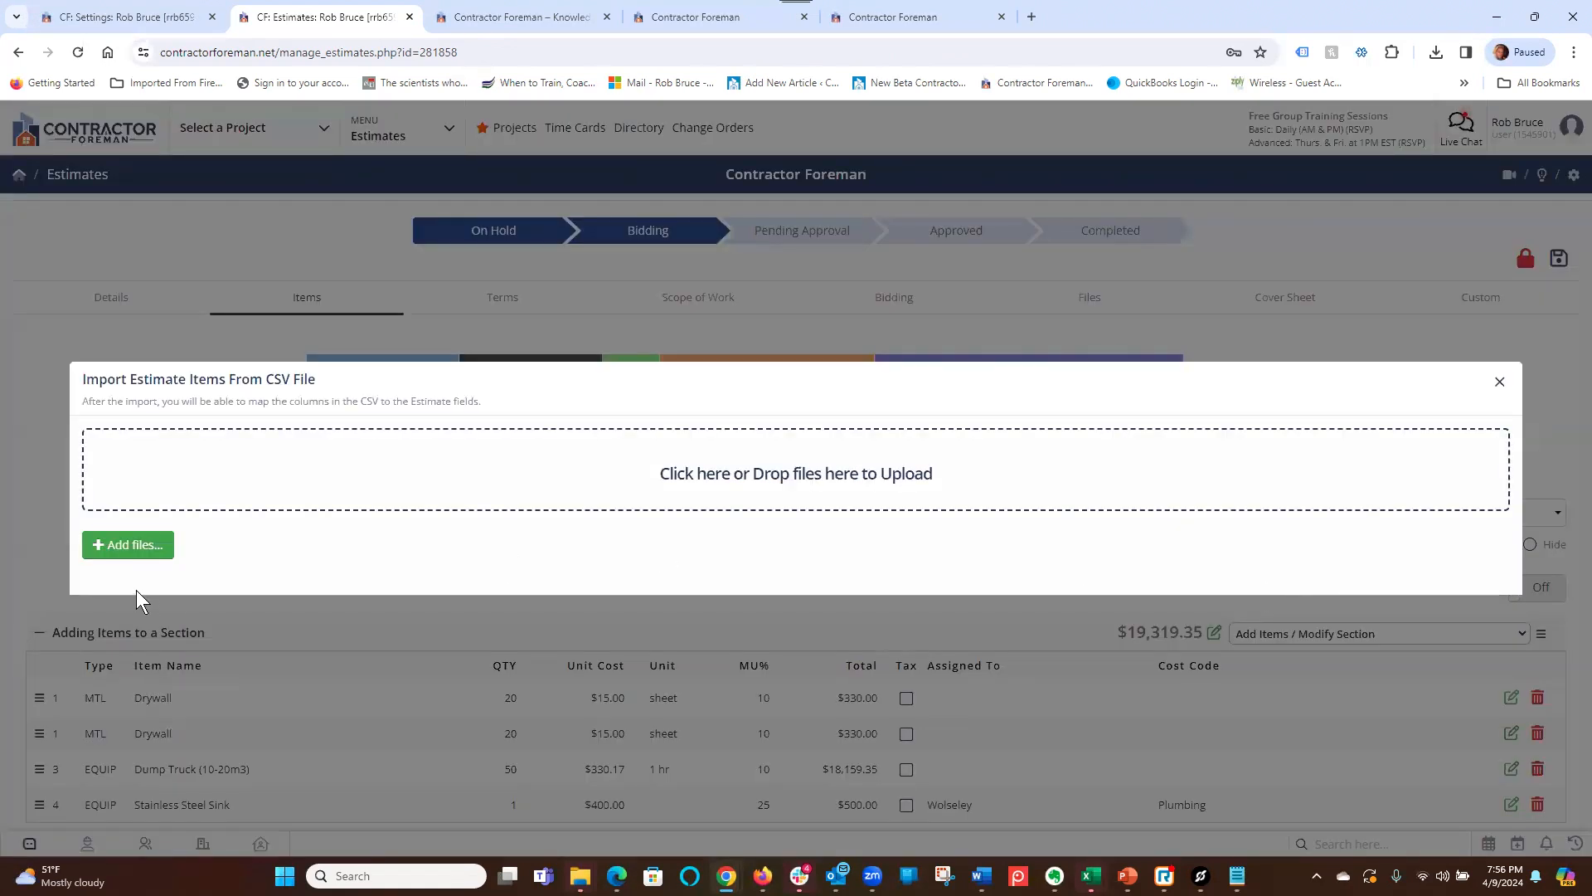
click(138, 545)
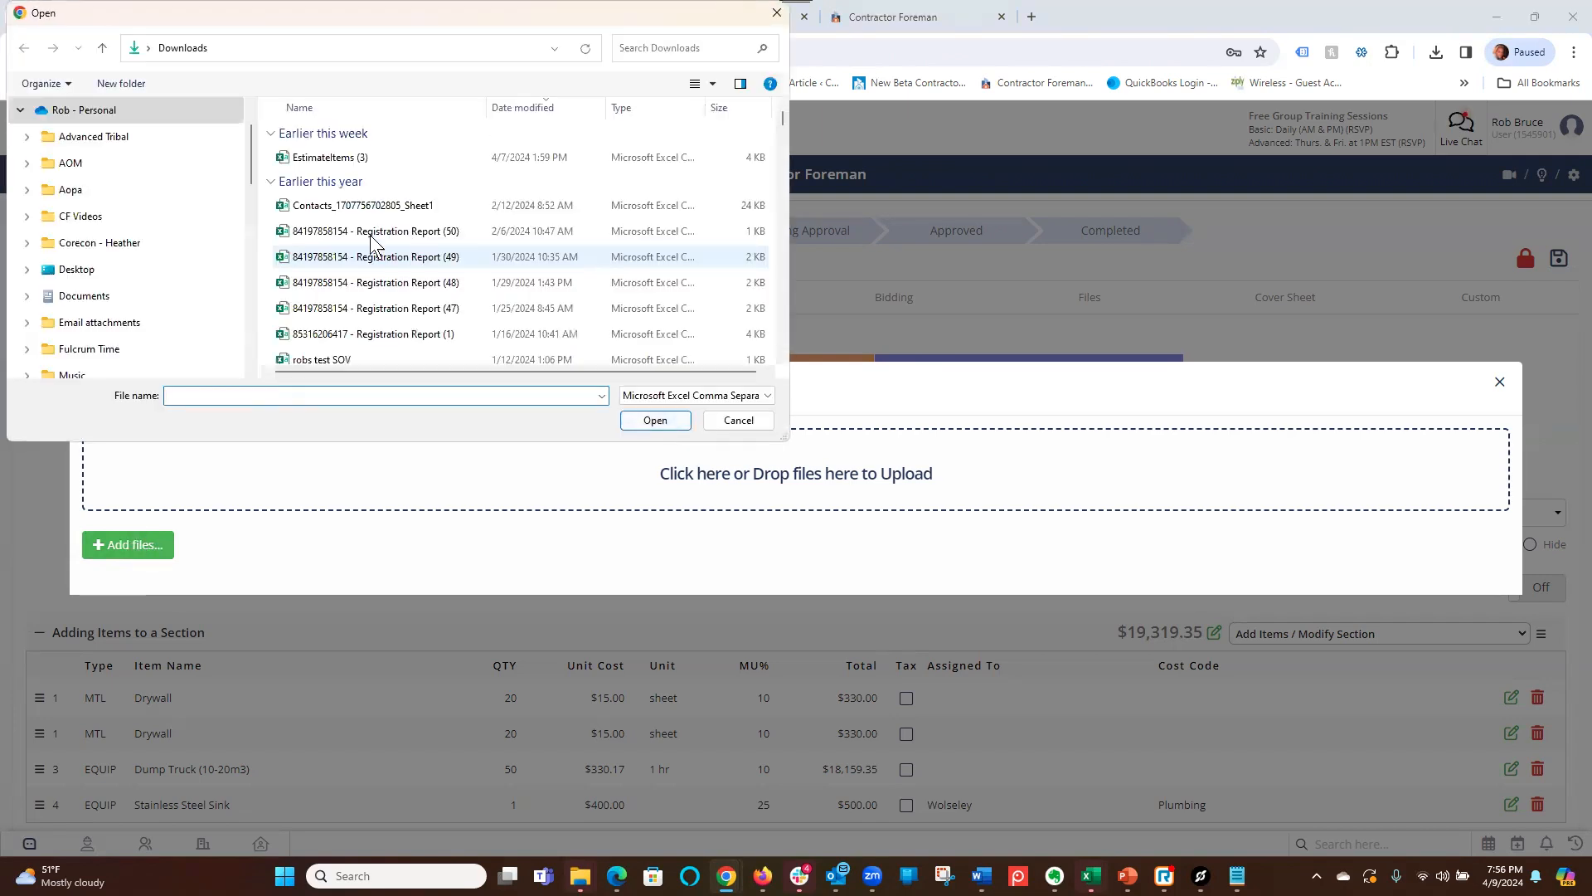
click(323, 165)
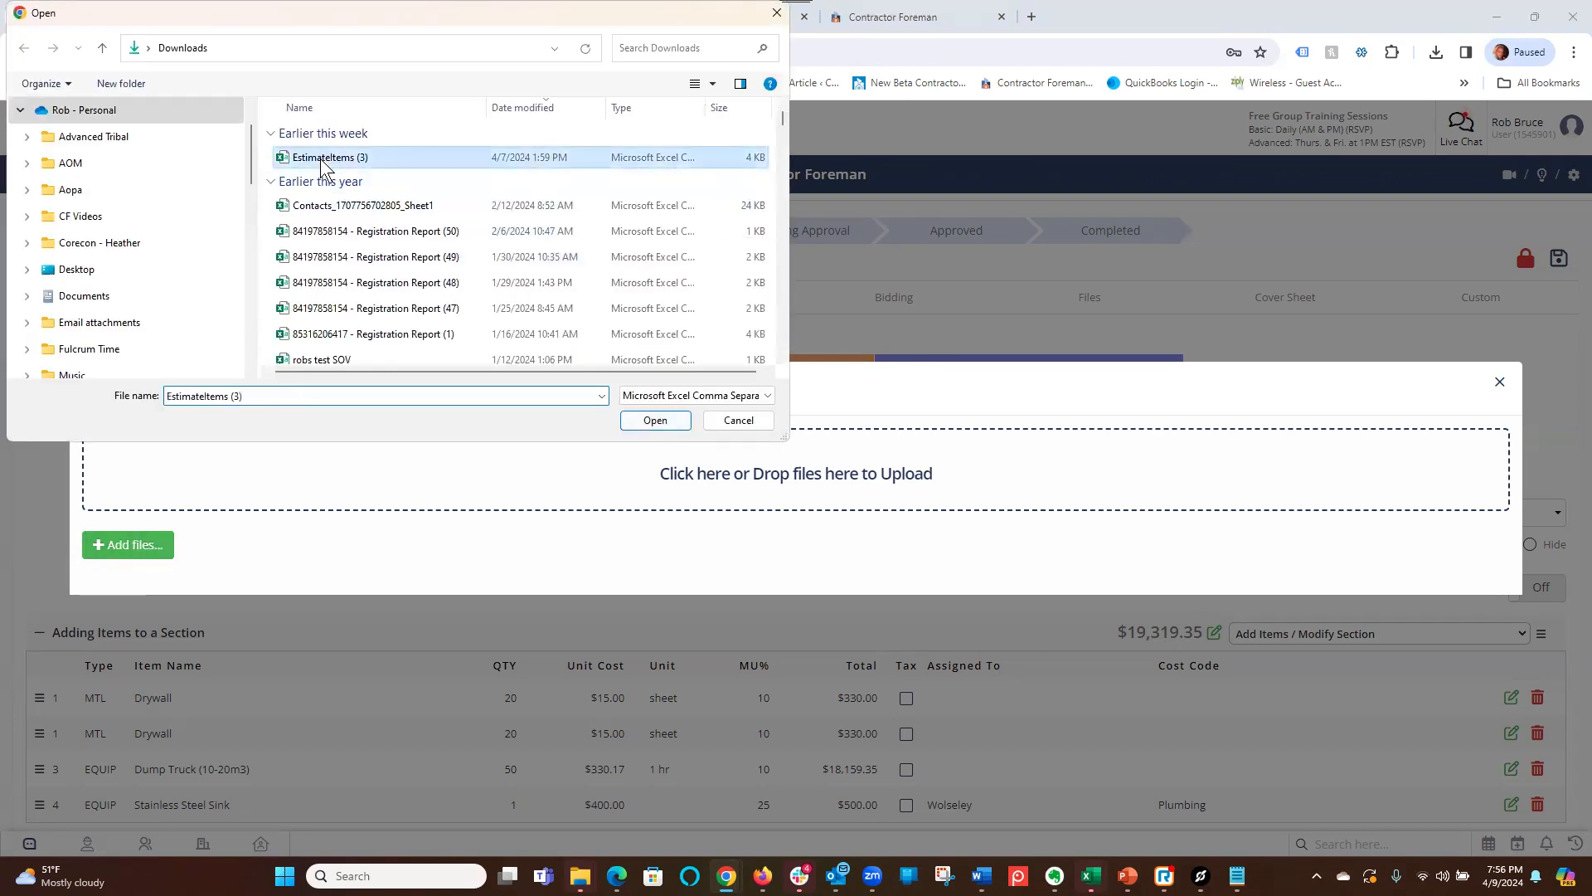
click(655, 421)
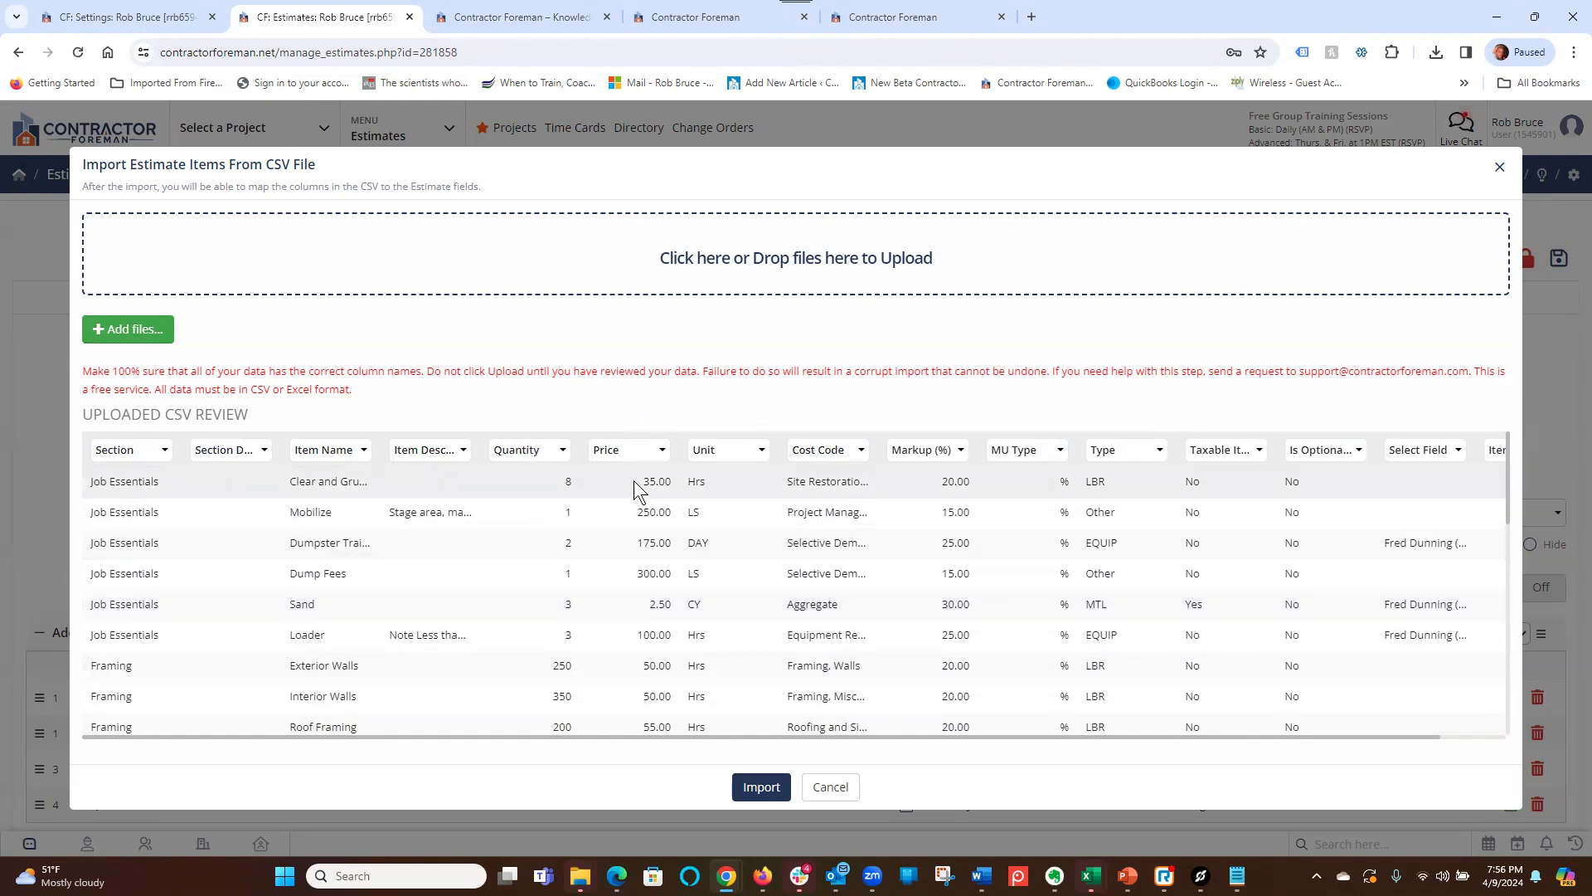
- Map the CSV's fifth column to Price and its sixth column to Quantity, and cancel the import
click(561, 450)
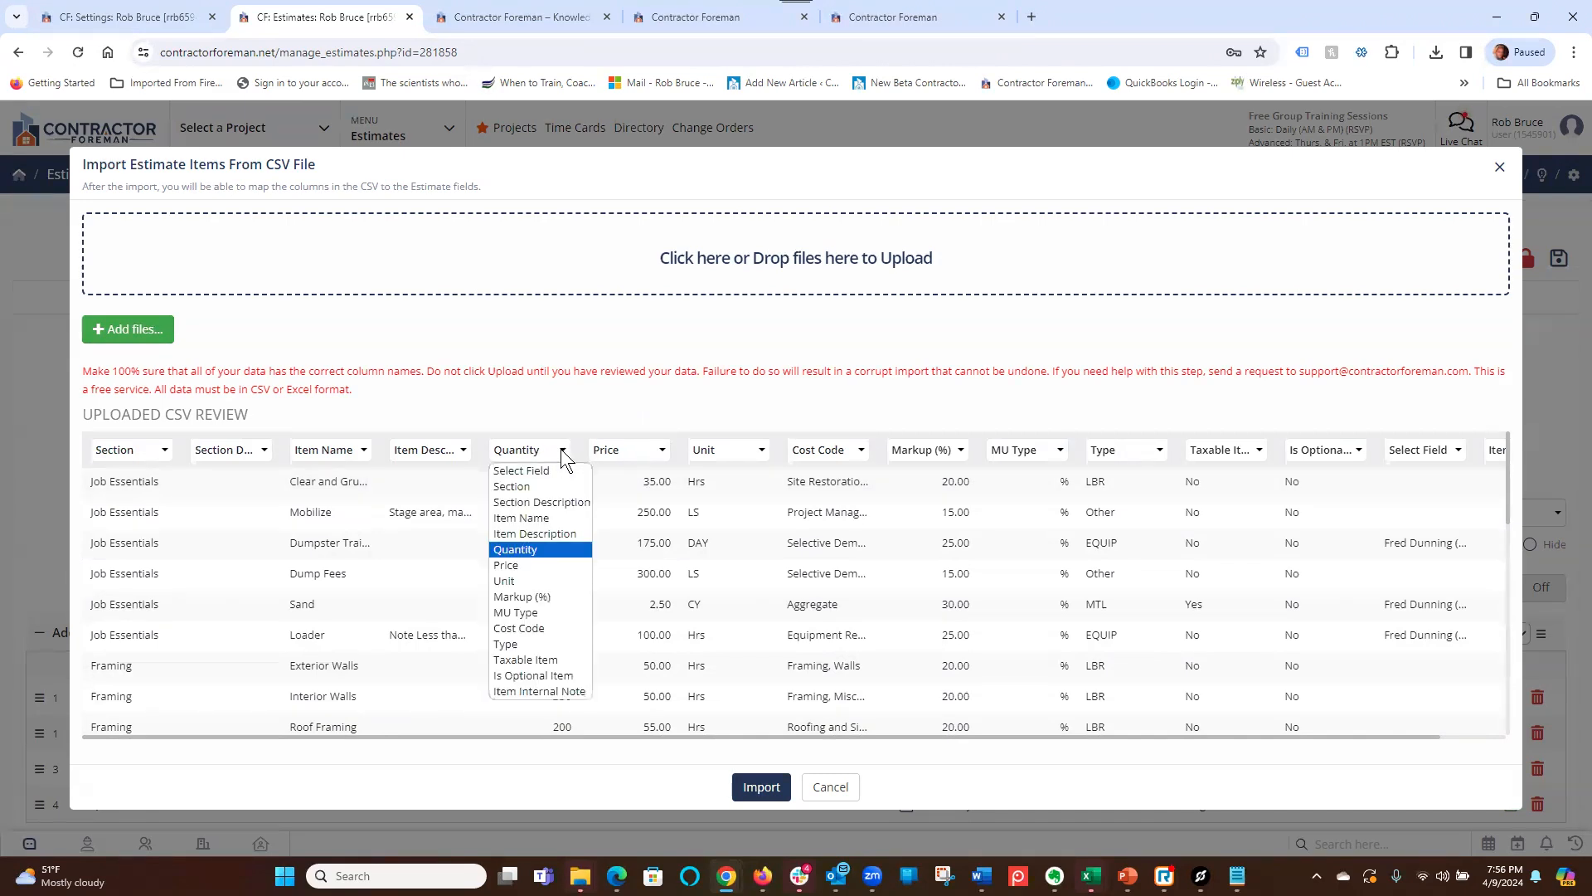
click(514, 565)
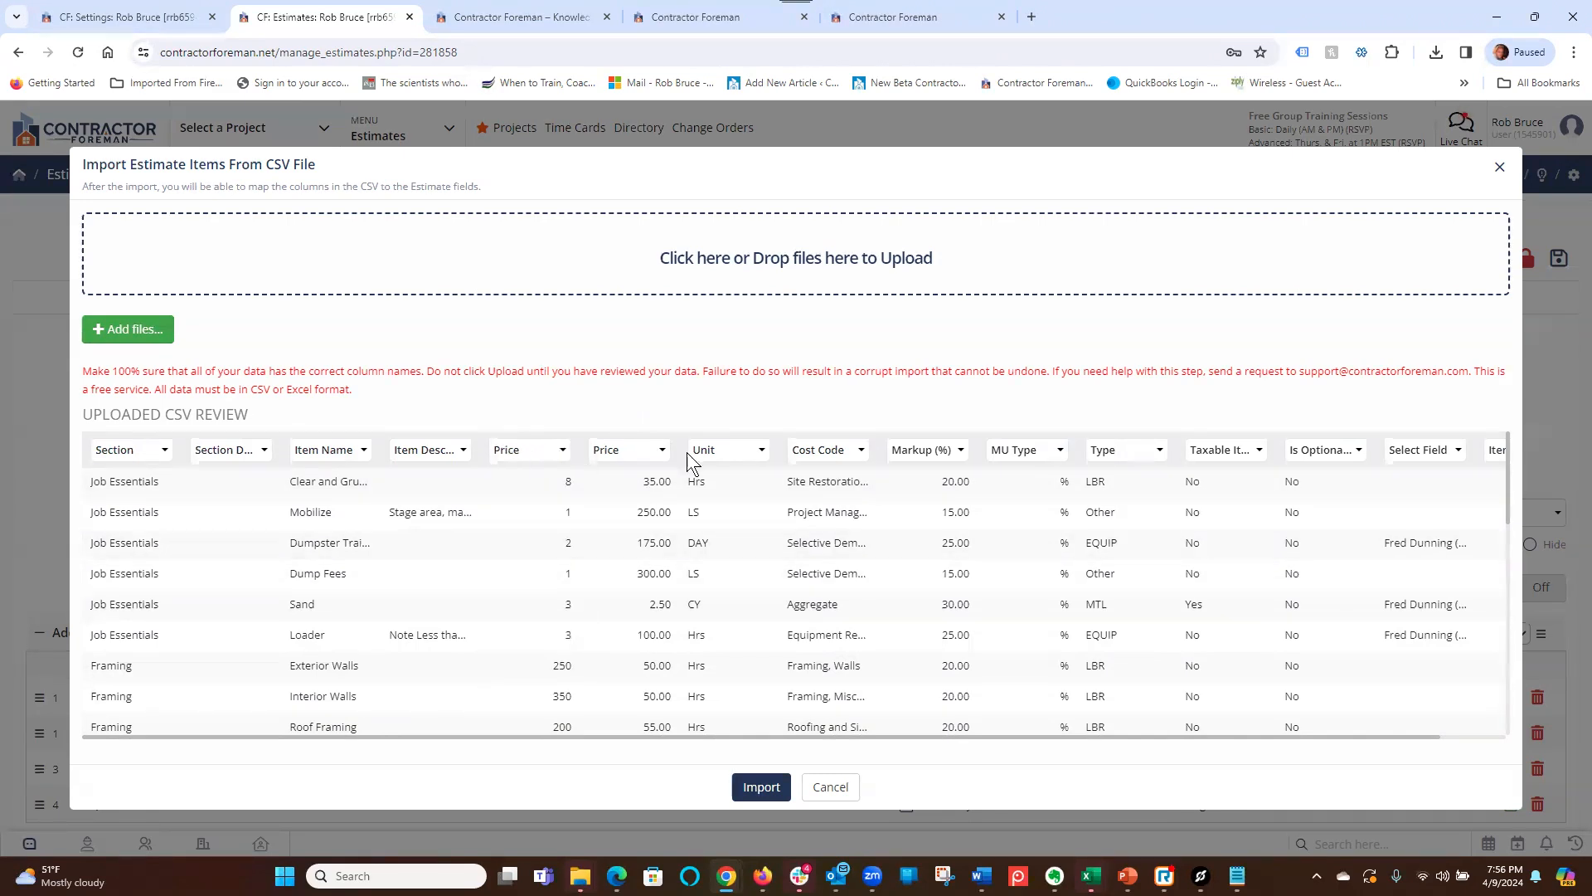
click(662, 450)
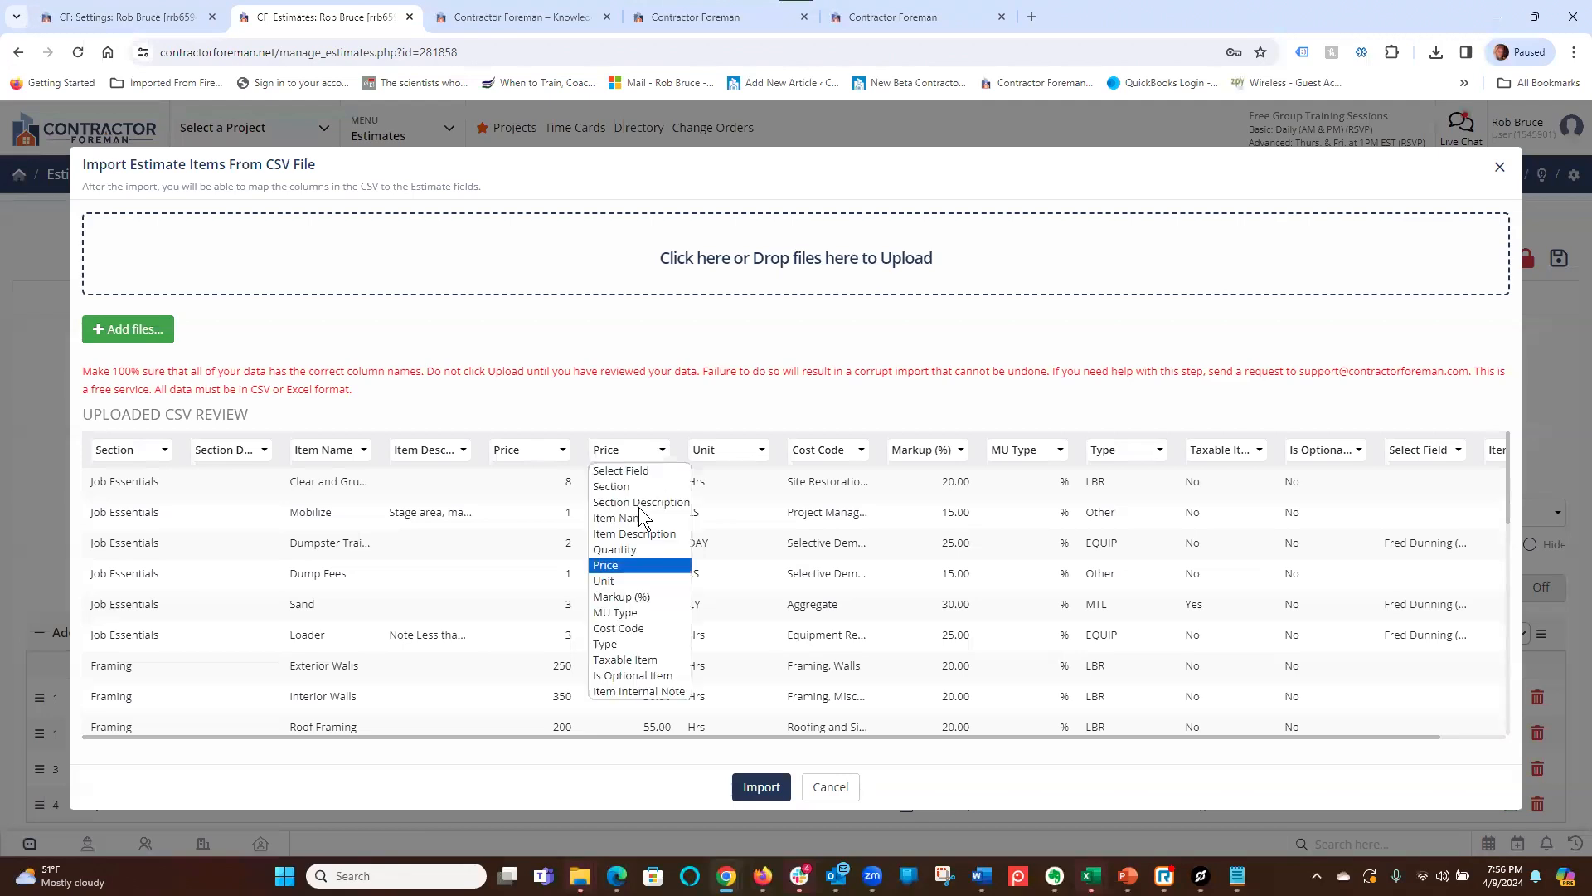
click(628, 549)
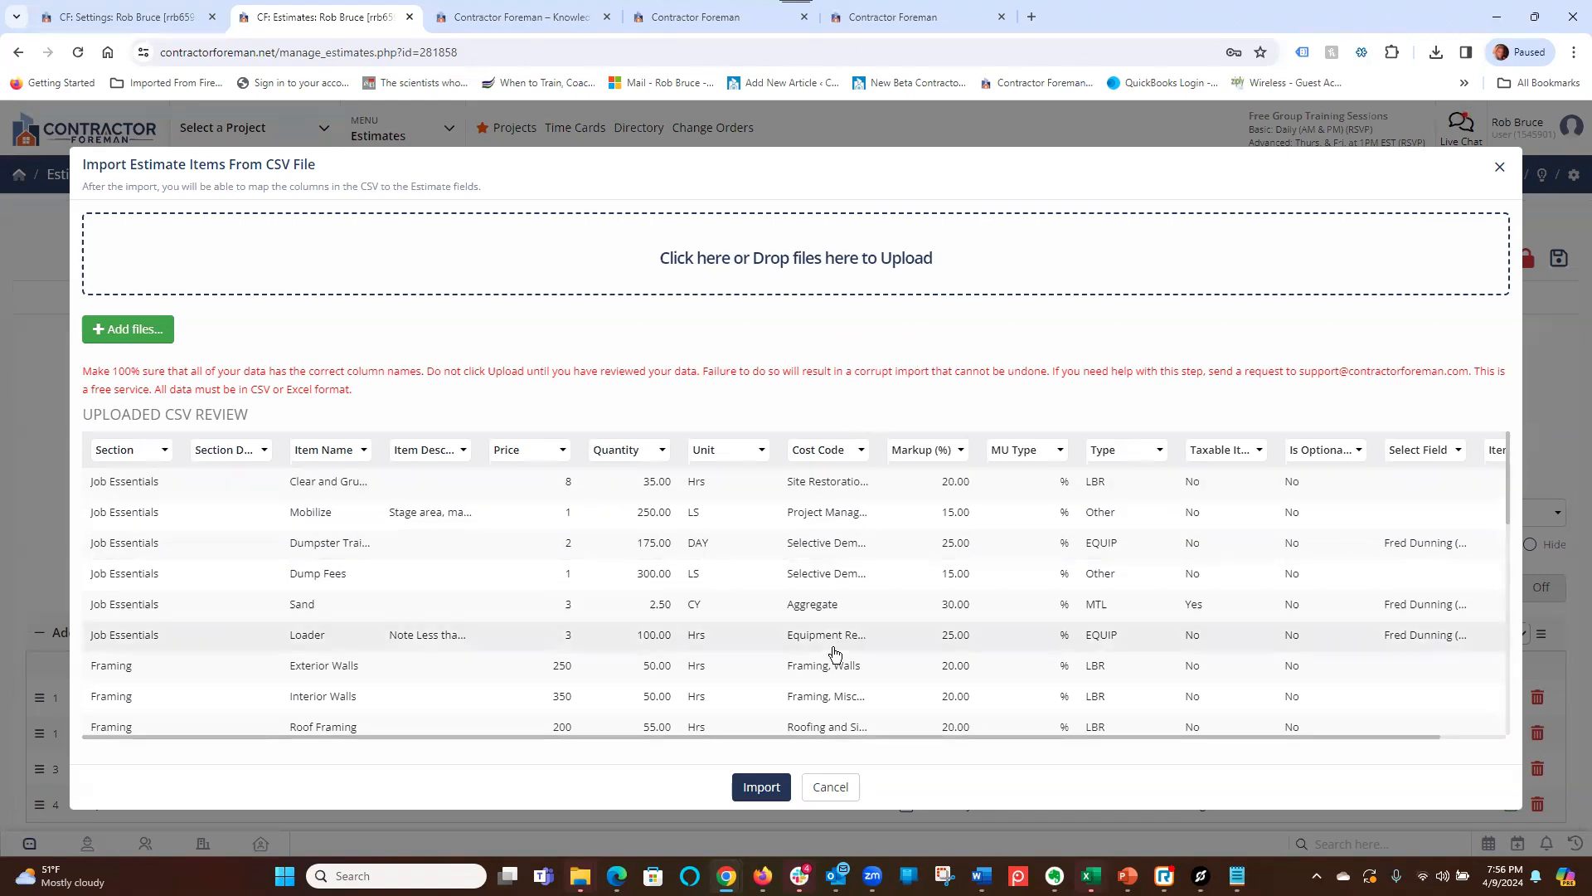
click(832, 786)
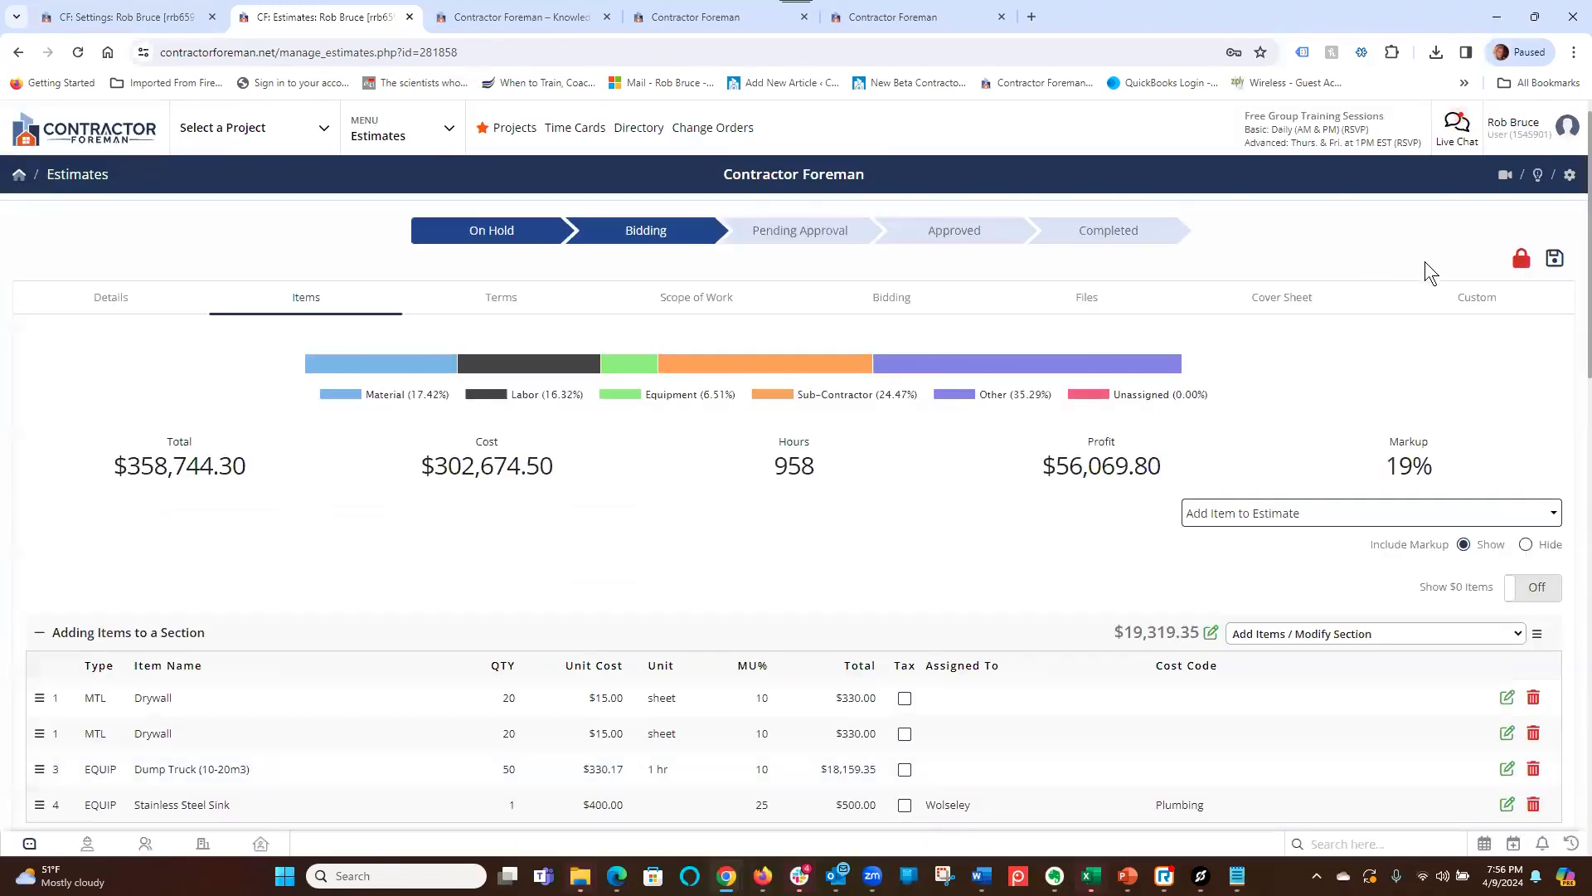